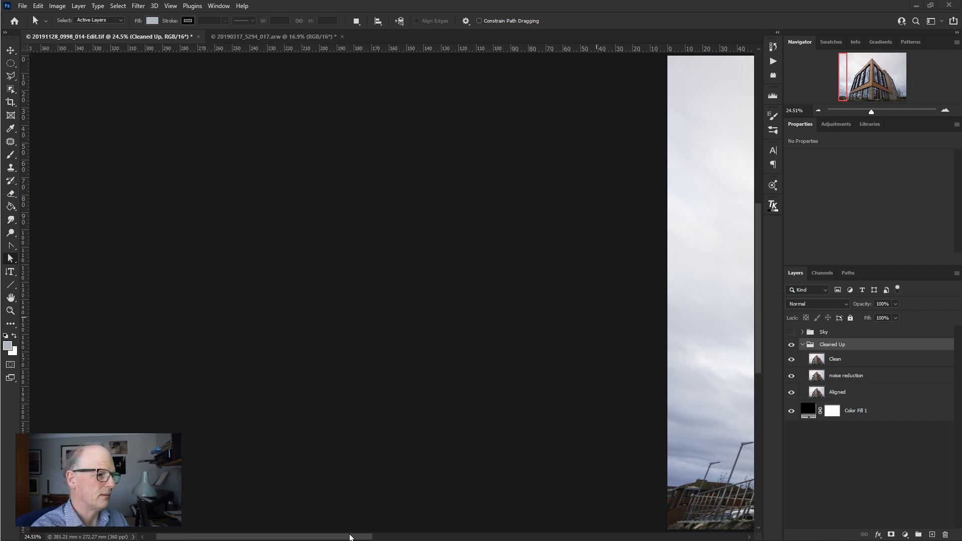
# - Switch to the 20190317_5294_017.arw image and select its building automatically with Select Subject
pyautogui.hotkey('ctrl', '0')
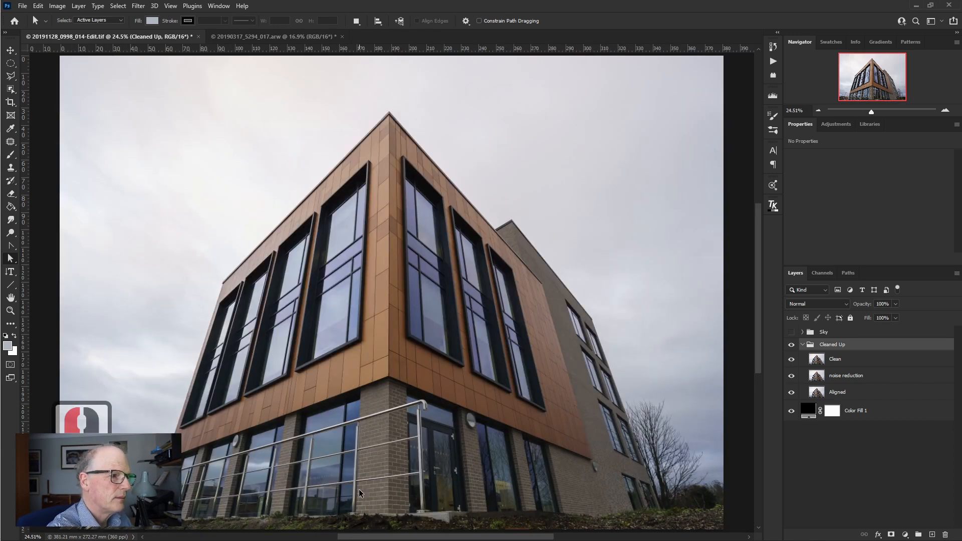
pyautogui.click(250, 36)
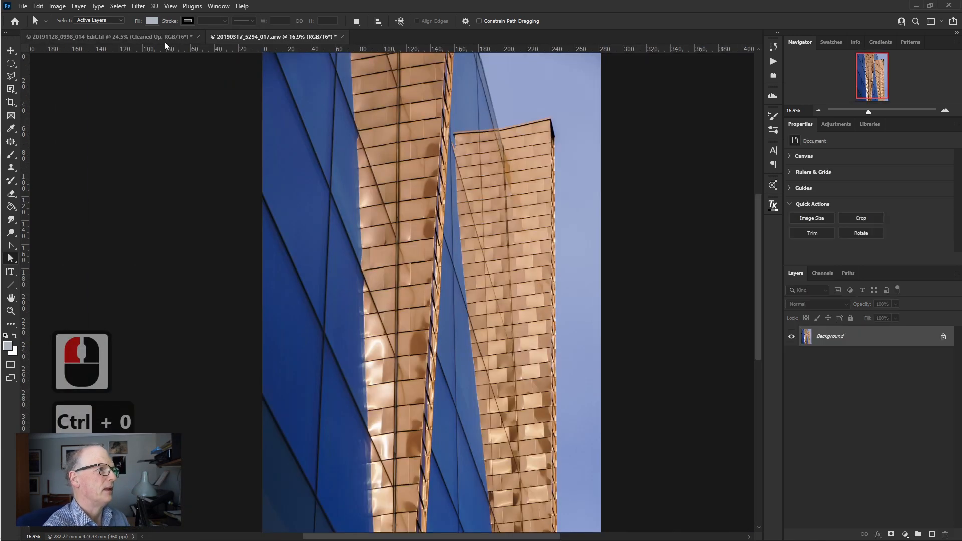
pyautogui.click(167, 34)
pyautogui.click(246, 36)
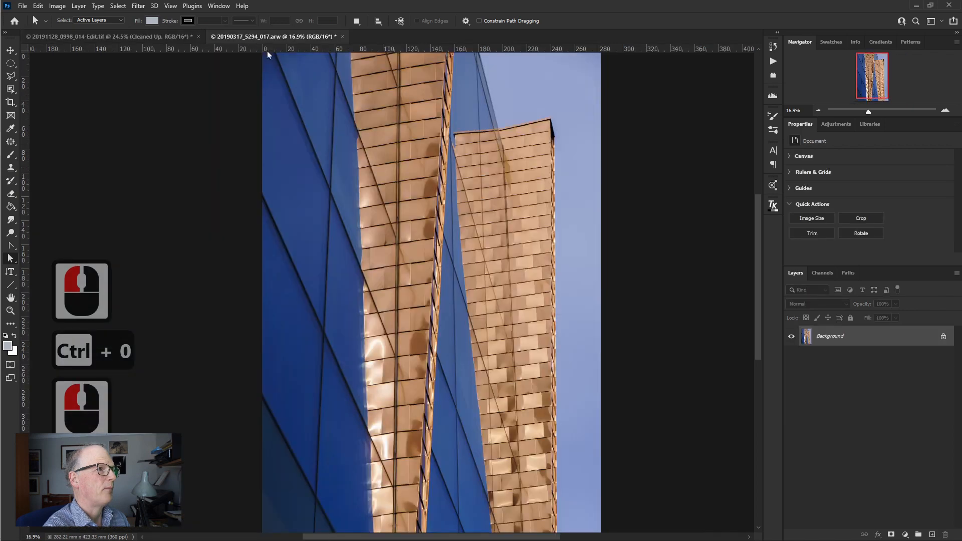
pyautogui.click(119, 8)
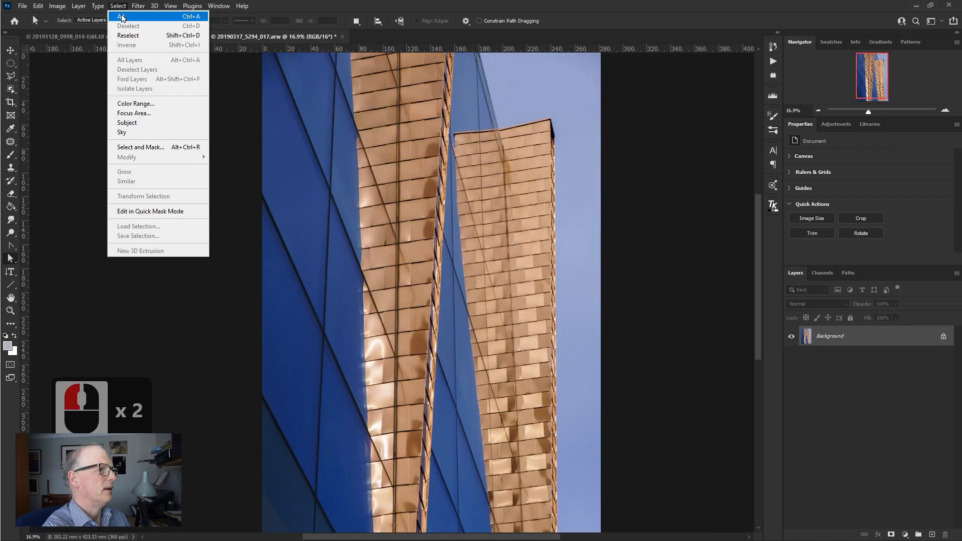
pyautogui.click(136, 128)
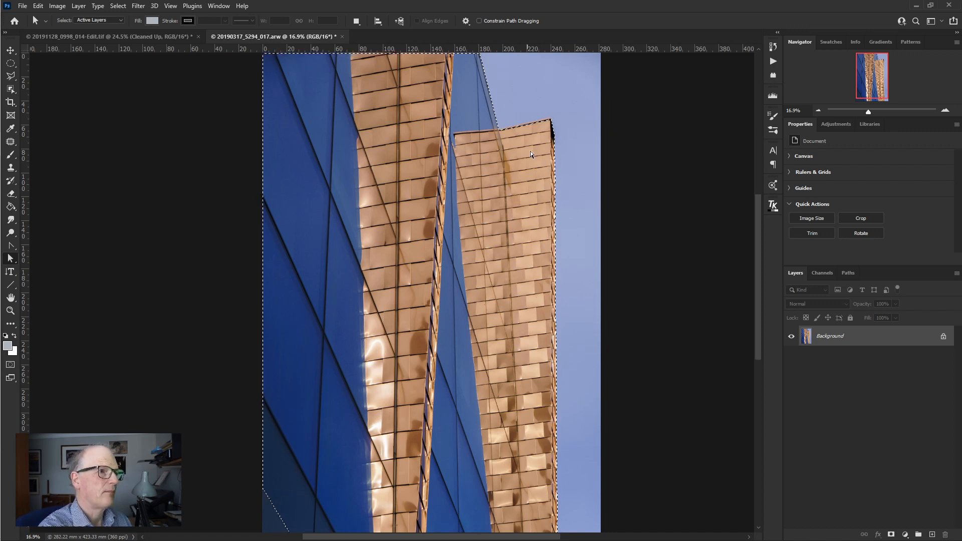
# - Examine the subject selection's boundary up close along the tower's roofline and outer edge
pyautogui.press('z')
pyautogui.moveTo(532, 127); pyautogui.dragTo(537, 128)
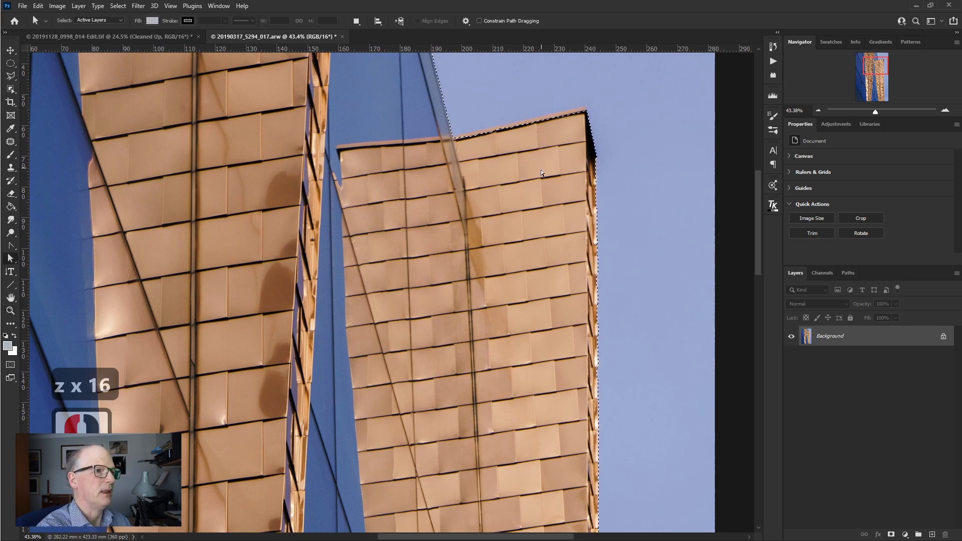
pyautogui.moveTo(527, 226); pyautogui.dragTo(506, 175)
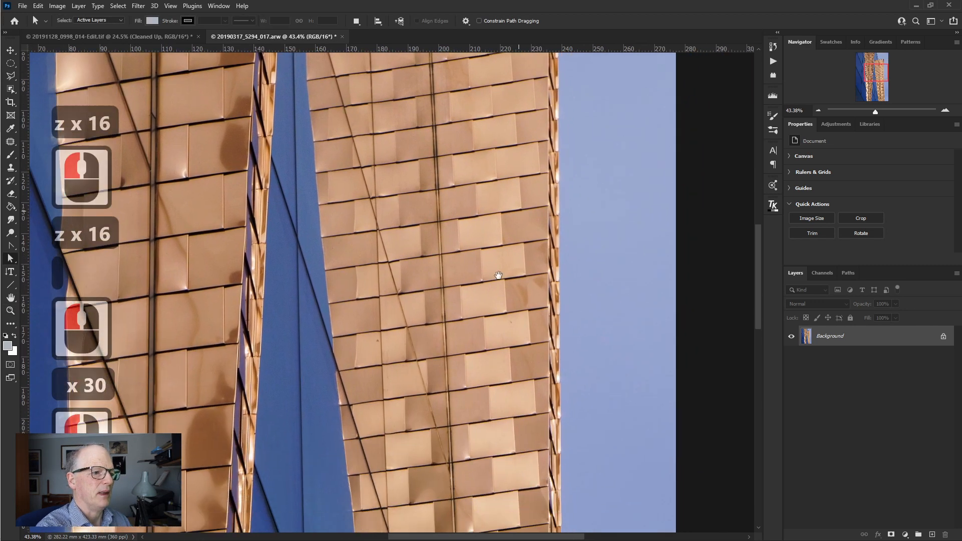
pyautogui.moveTo(483, 331); pyautogui.dragTo(485, 191)
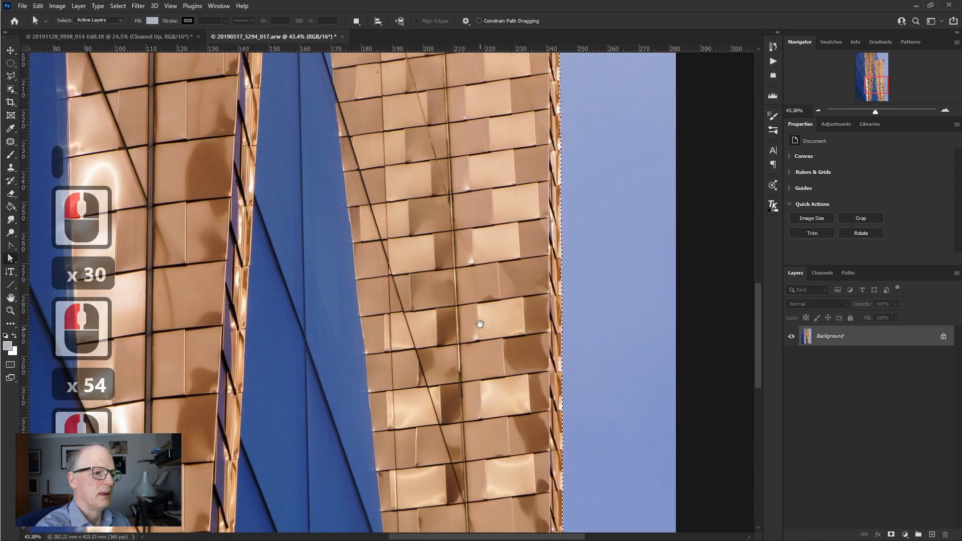
pyautogui.moveTo(476, 317); pyautogui.dragTo(487, 278)
pyautogui.hotkey('ctrl', '0')
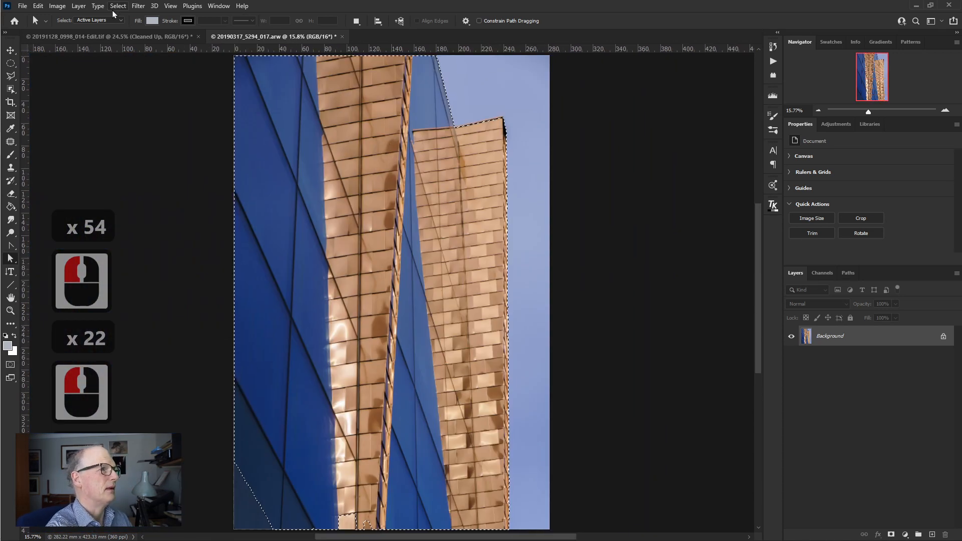
# - Replace the building selection with an automatic selection of the sky
pyautogui.click(118, 7)
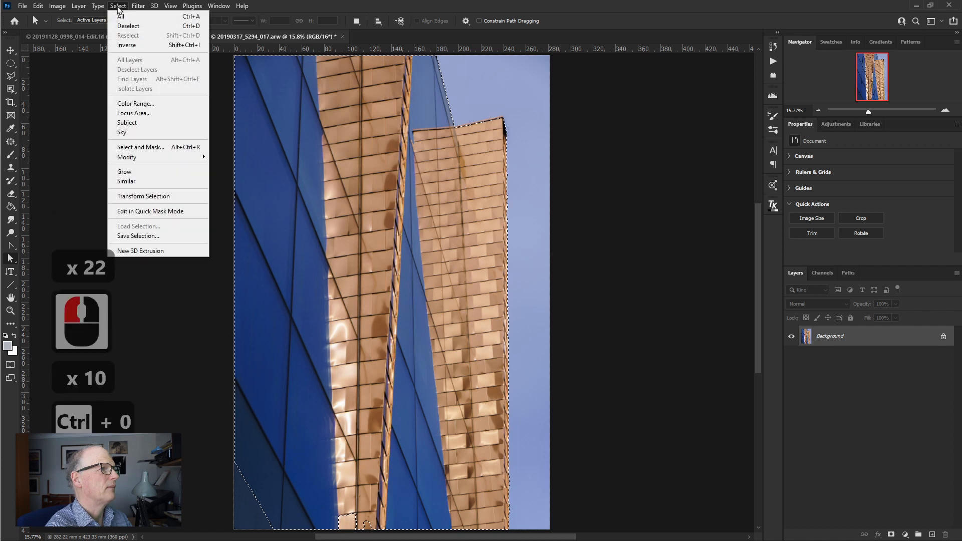
pyautogui.click(135, 132)
pyautogui.click(447, 204)
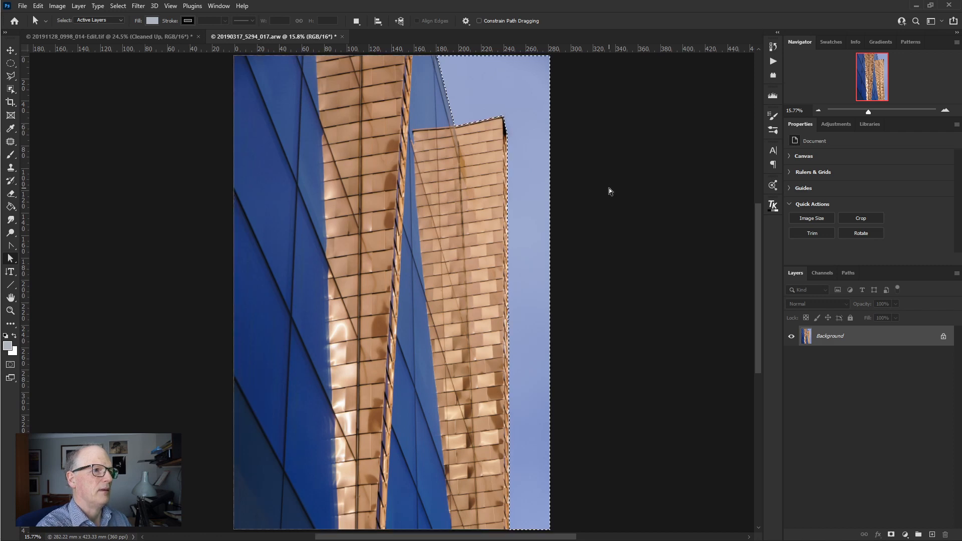
# - Examine the sky selection up close where it meets the tower's roof and the narrow metal panels along its outer edge
pyautogui.press('z')
pyautogui.moveTo(486, 128); pyautogui.dragTo(548, 206)
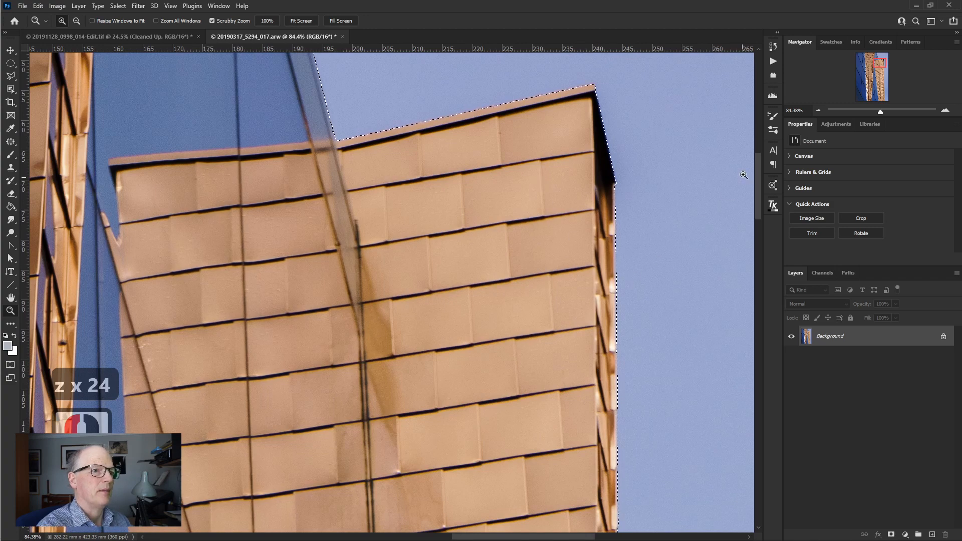
pyautogui.press('a')
pyautogui.moveTo(757, 179); pyautogui.dragTo(746, 289)
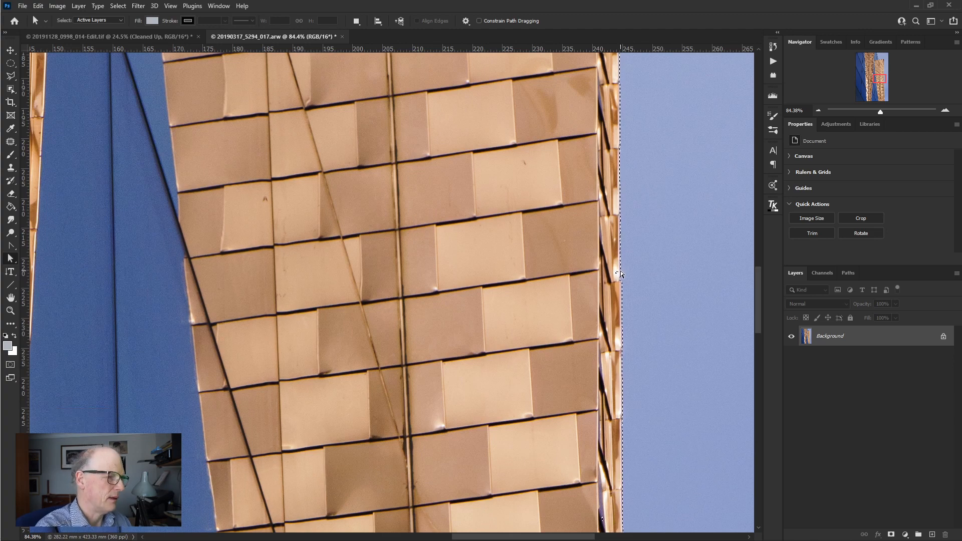
pyautogui.hotkey('ctrl', 'shift', 'z')
pyautogui.click(619, 271)
pyautogui.moveTo(608, 284)
pyautogui.mouseDown()
pyautogui.moveTo(631, 273)
pyautogui.moveTo(603, 255)
pyautogui.mouseUp()
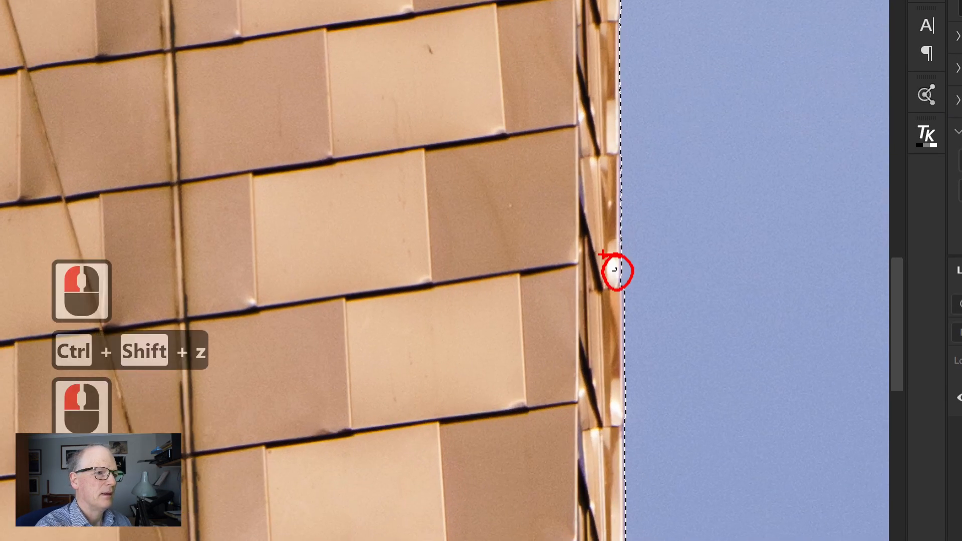
pyautogui.click(634, 255)
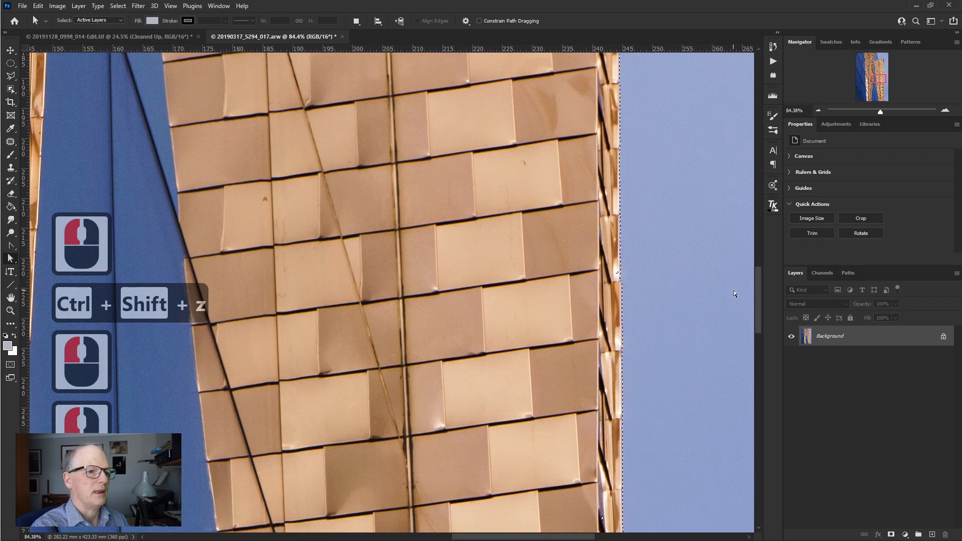
pyautogui.moveTo(757, 290)
pyautogui.mouseDown()
pyautogui.moveTo(763, 433)
pyautogui.moveTo(750, 273)
pyautogui.mouseUp()
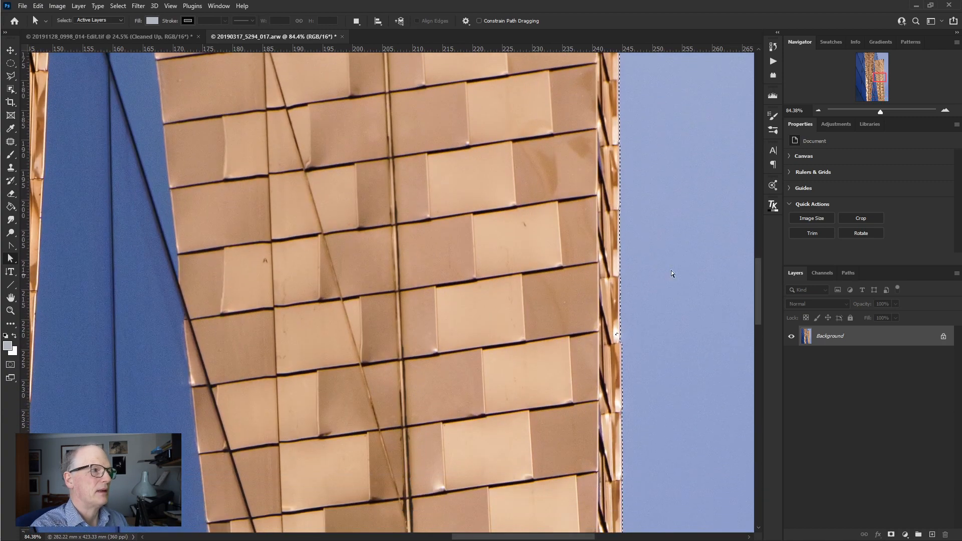
# - Subtract the small stray patches inside the tower's outer edge from the sky selection using the freehand Lasso tool
pyautogui.click(11, 76)
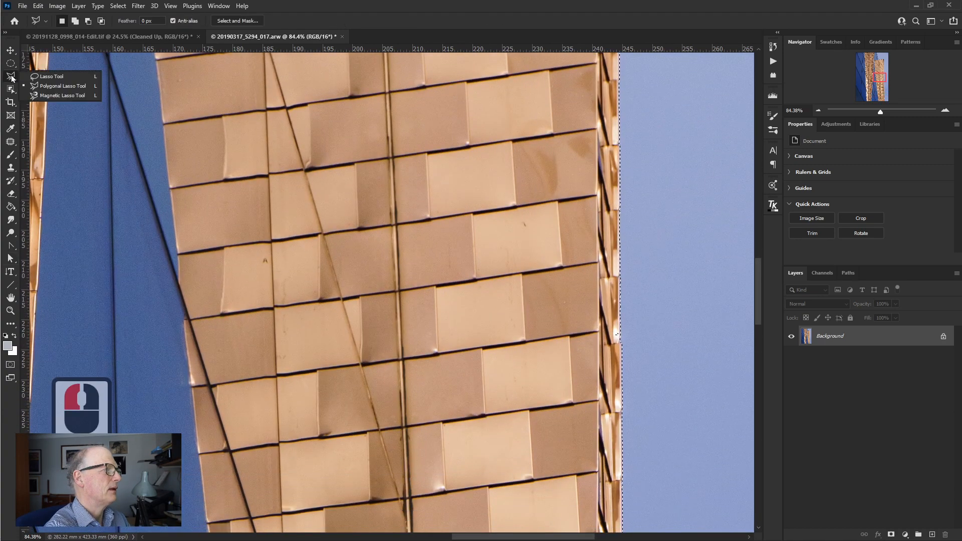
pyautogui.click(42, 76)
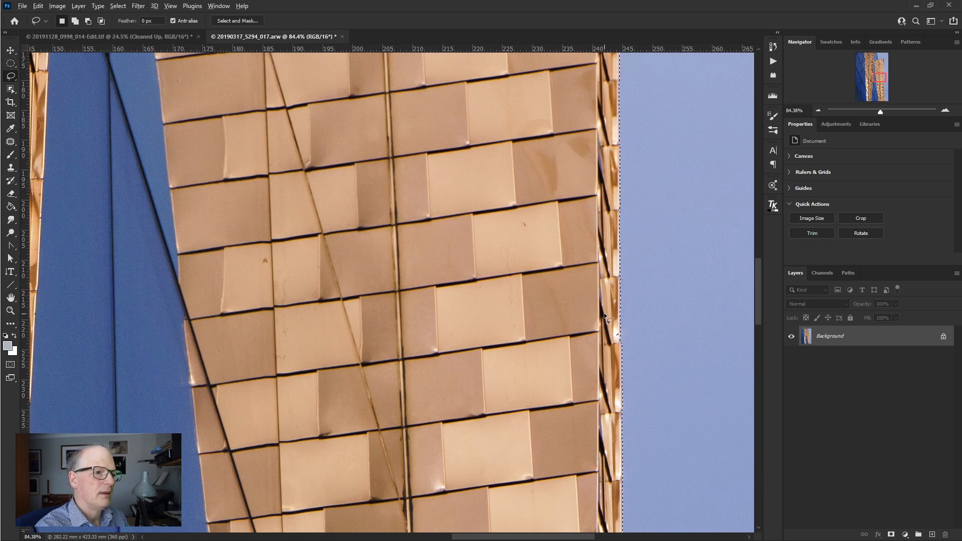
pyautogui.moveTo(612, 328); pyautogui.dragTo(621, 340)
pyautogui.moveTo(757, 290); pyautogui.dragTo(762, 332)
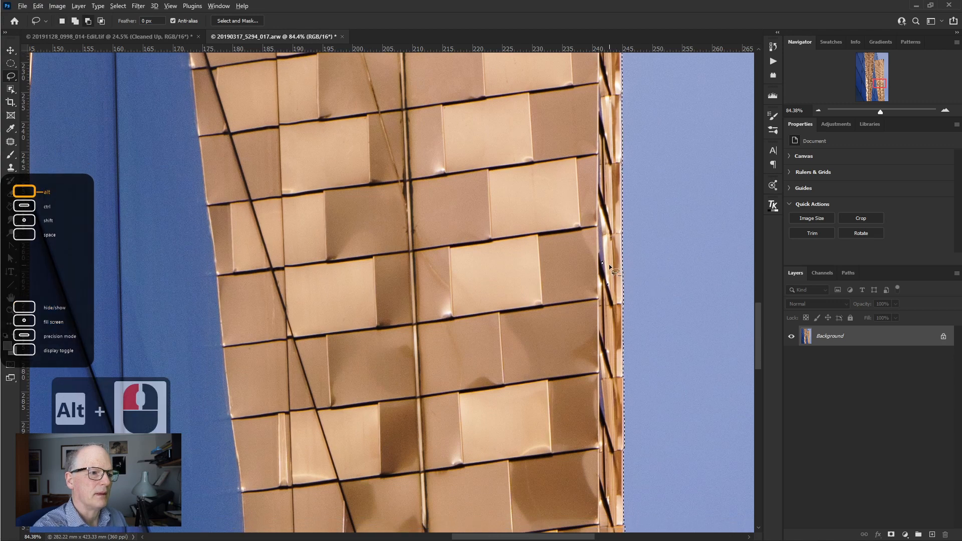
pyautogui.moveTo(603, 272); pyautogui.dragTo(612, 300)
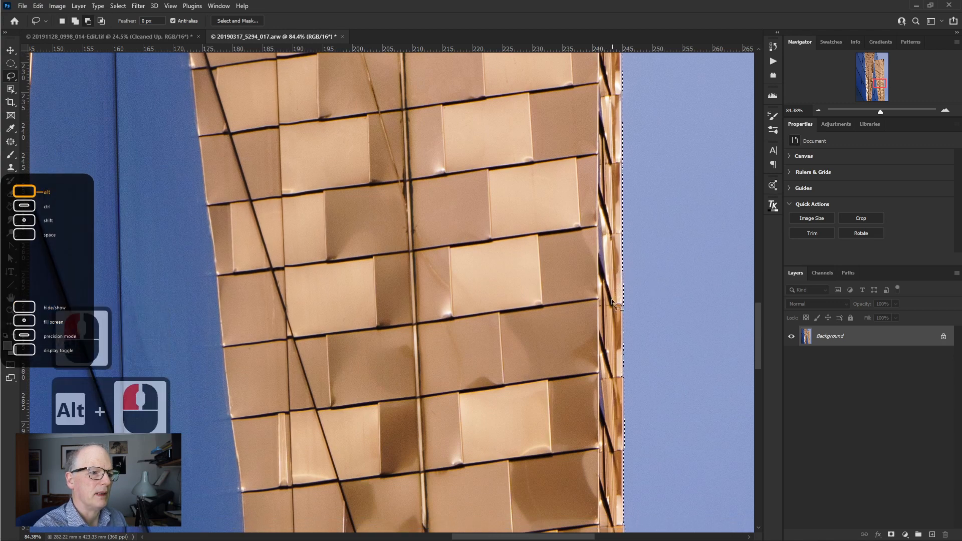
pyautogui.moveTo(756, 315); pyautogui.dragTo(760, 341)
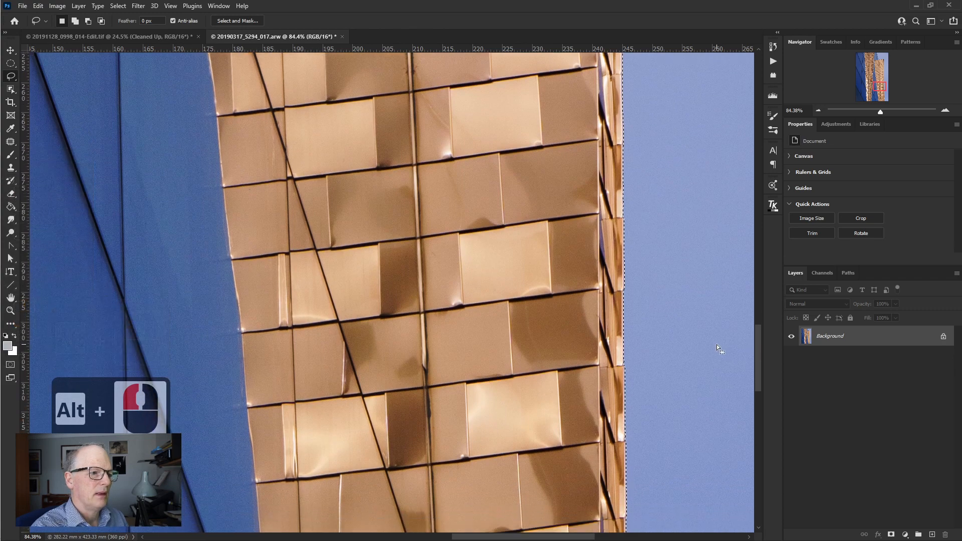
pyautogui.scroll(-5, 717, 342)
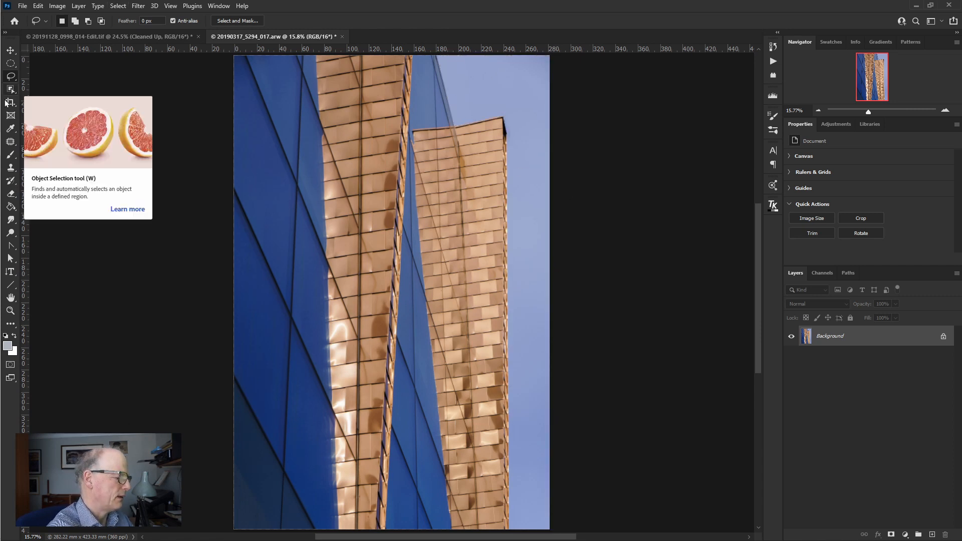
# - Select the sky beside the tower with the Magic Wand tool
pyautogui.hotkey('ctrl', 'z')
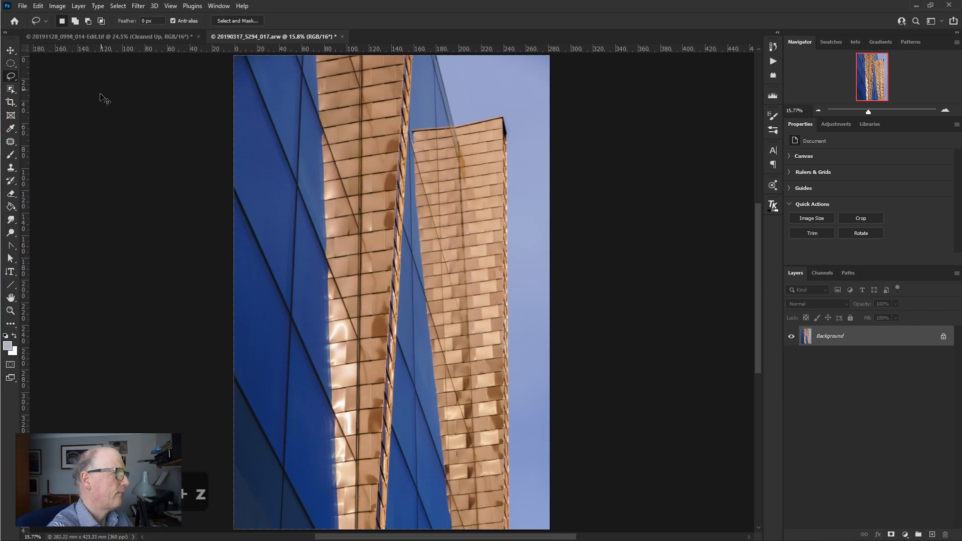
pyautogui.click(68, 75)
pyautogui.moveTo(12, 51)
pyautogui.mouseDown()
pyautogui.moveTo(30, 94)
pyautogui.moveTo(35, 64)
pyautogui.moveTo(32, 78)
pyautogui.moveTo(53, 81)
pyautogui.mouseUp()
pyautogui.click(59, 76)
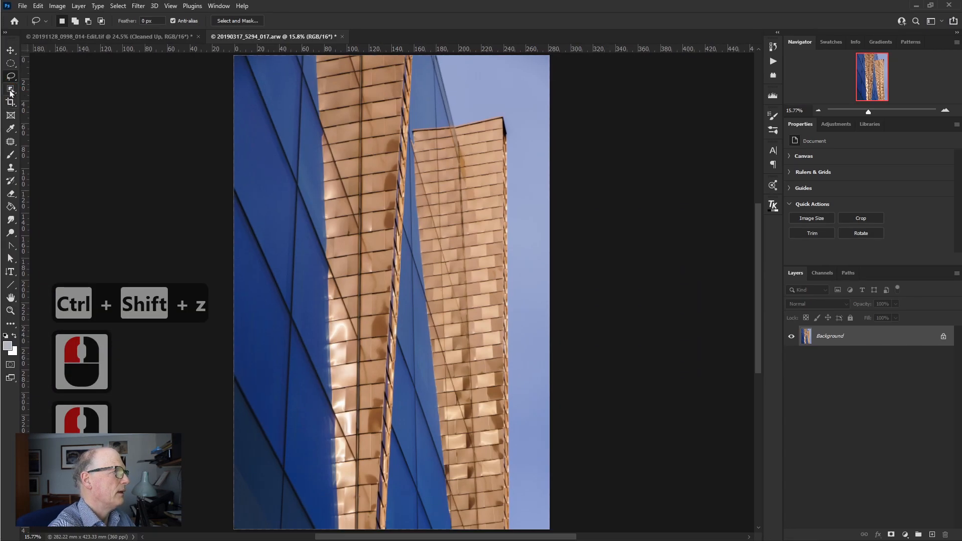
pyautogui.click(10, 91)
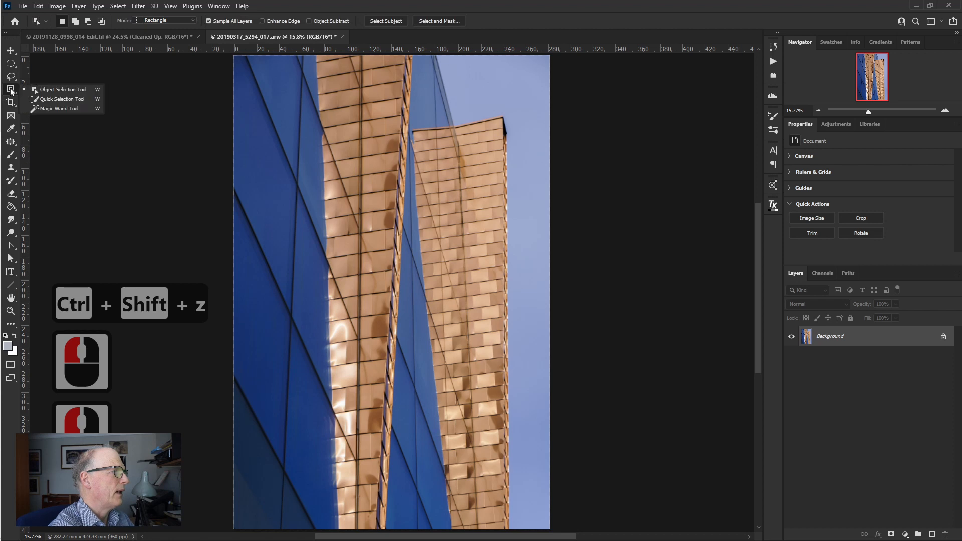
pyautogui.click(55, 107)
pyautogui.click(507, 97)
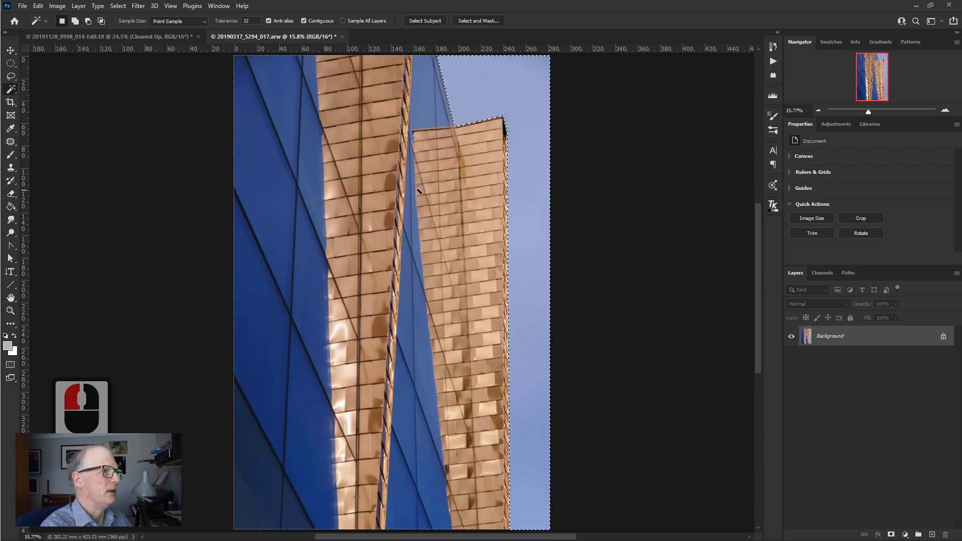
# - Clear the Magic Wand selection and select the sky again with the Quick Selection tool
pyautogui.click(10, 89)
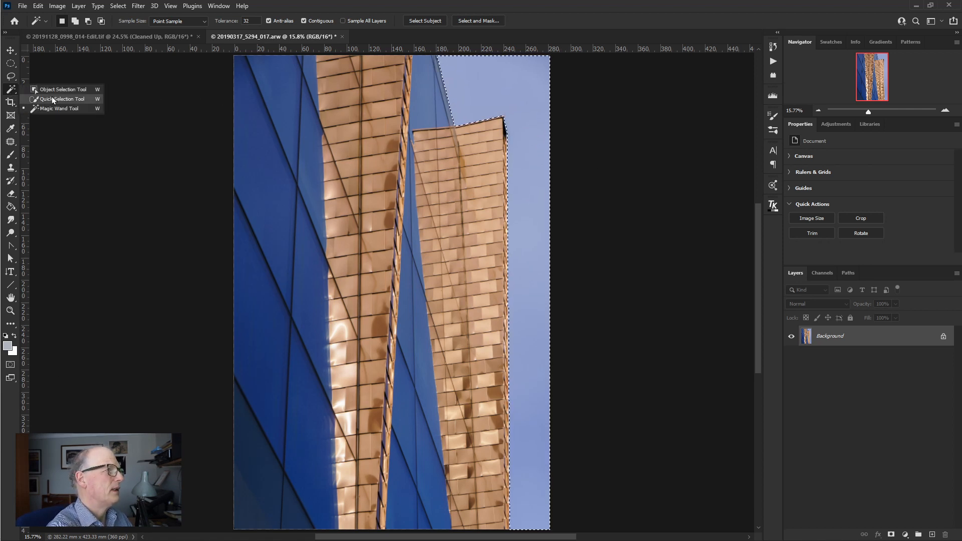
pyautogui.click(53, 99)
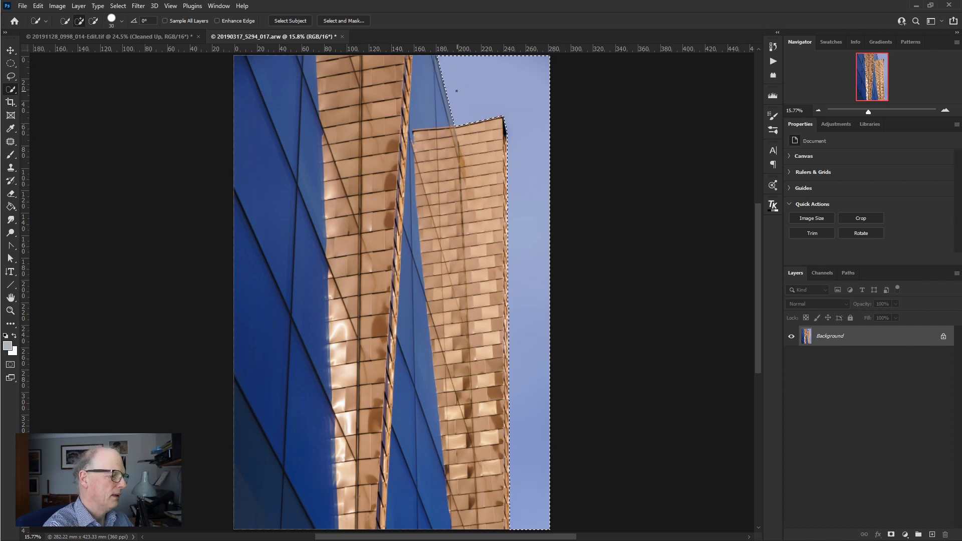
pyautogui.hotkey('ctrl', 'd')
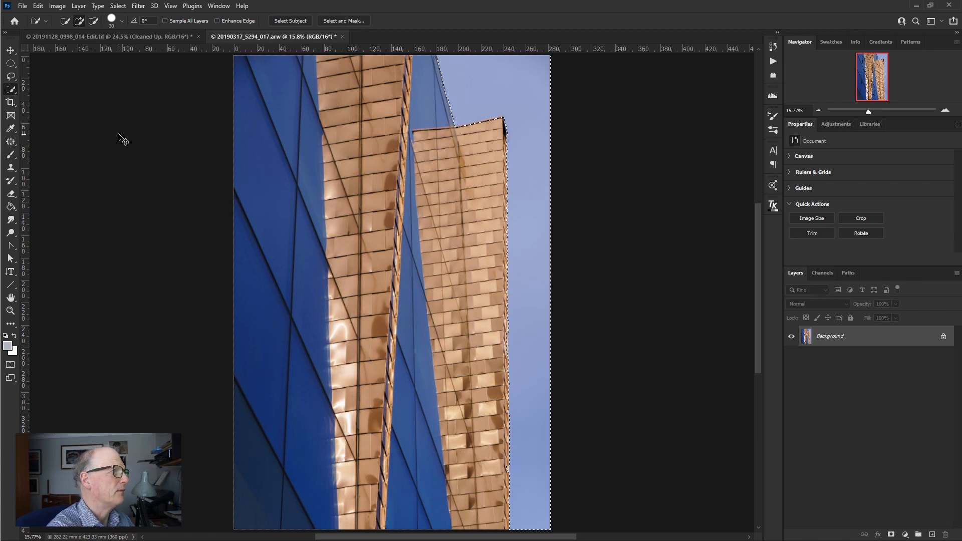
# - Select the buildings with a rectangular Object Selection drawn across the whole image, and clear the selection again
pyautogui.moveTo(14, 88); pyautogui.dragTo(40, 88)
pyautogui.hotkey('ctrl', 'd')
pyautogui.moveTo(521, 59); pyautogui.dragTo(208, 486)
pyautogui.moveTo(758, 245); pyautogui.dragTo(760, 215)
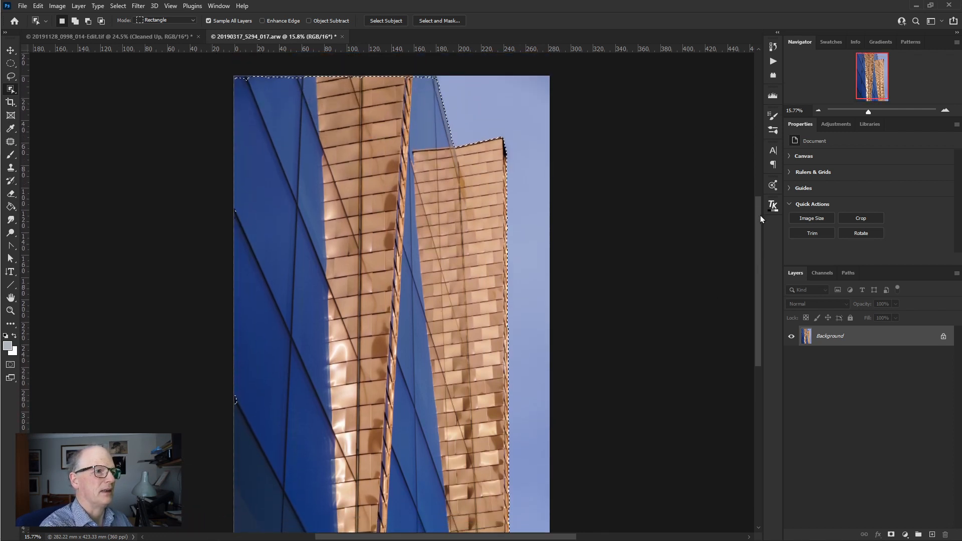
pyautogui.click(736, 226)
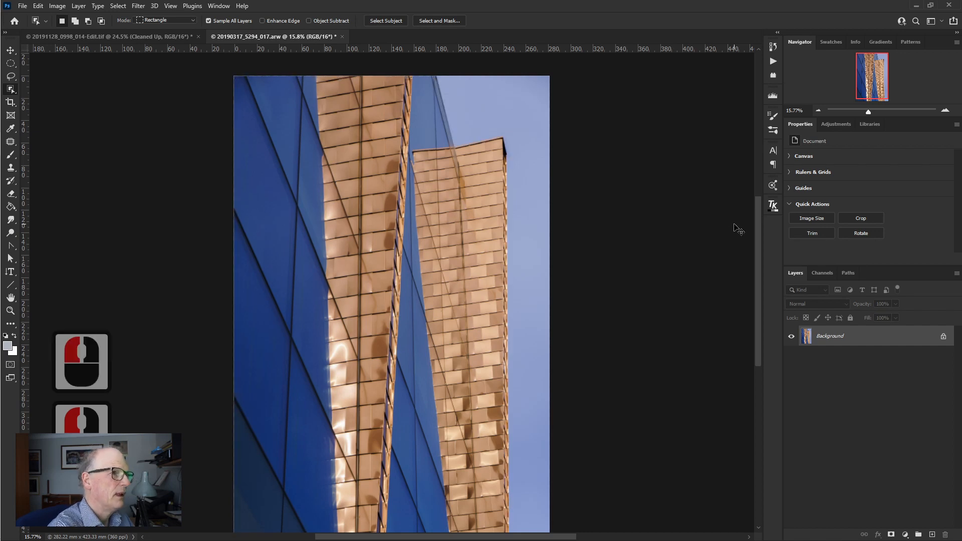
# - Switch to the 20191128_0998_014-Edit.tif image and run Select Subject on the Clean layer
pyautogui.click(167, 36)
pyautogui.hotkey('ctrl', 'd')
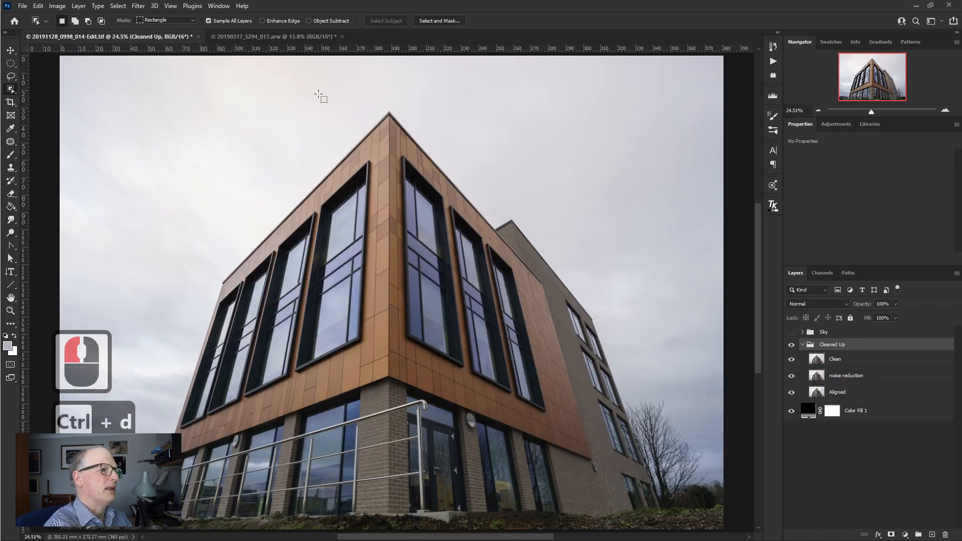
pyautogui.click(819, 368)
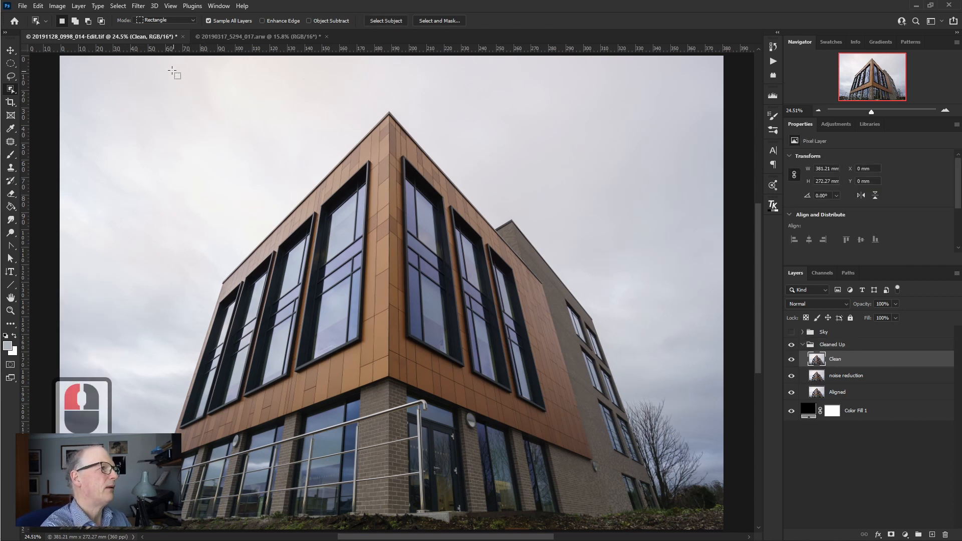
pyautogui.click(119, 6)
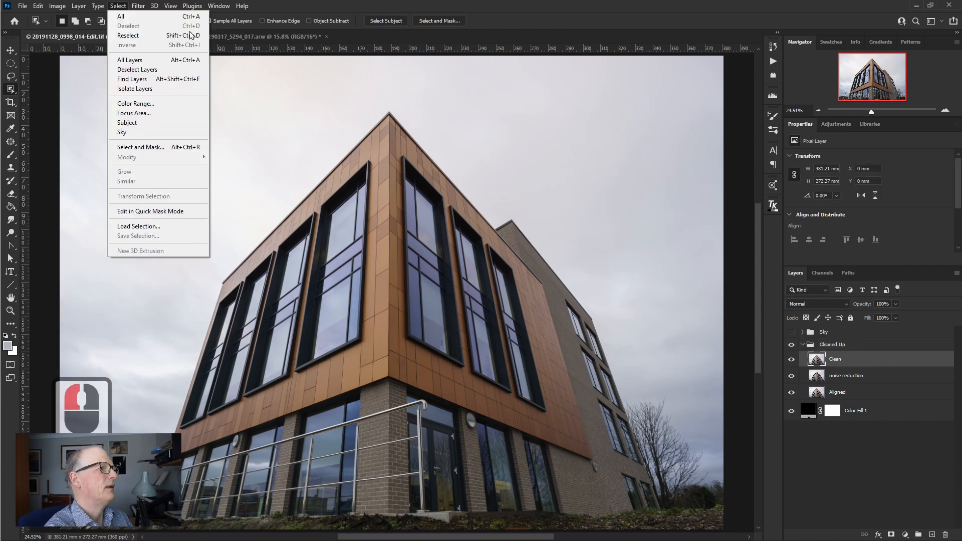
pyautogui.click(143, 127)
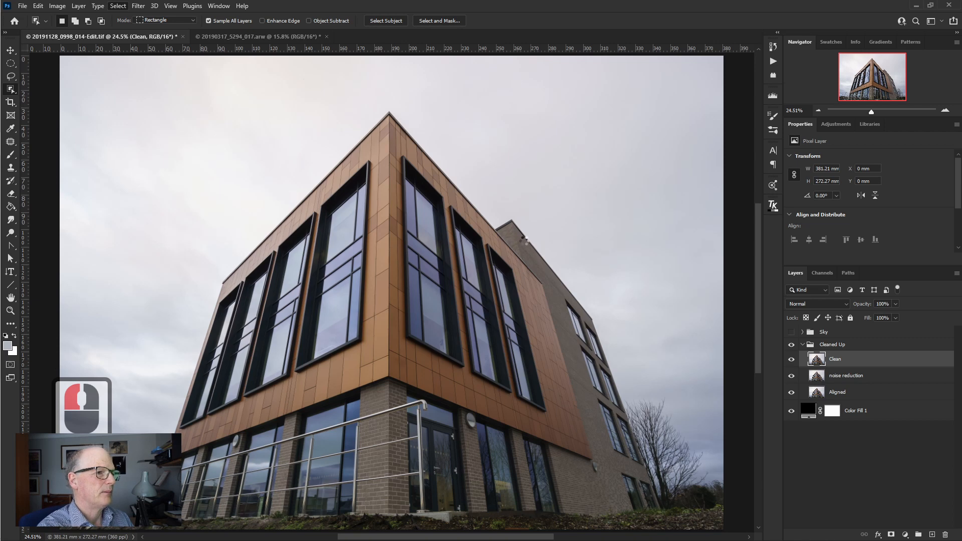
# - Inspect the subject selection along the building's left edge and clear the selection
pyautogui.hotkey('ctrl', 'space')
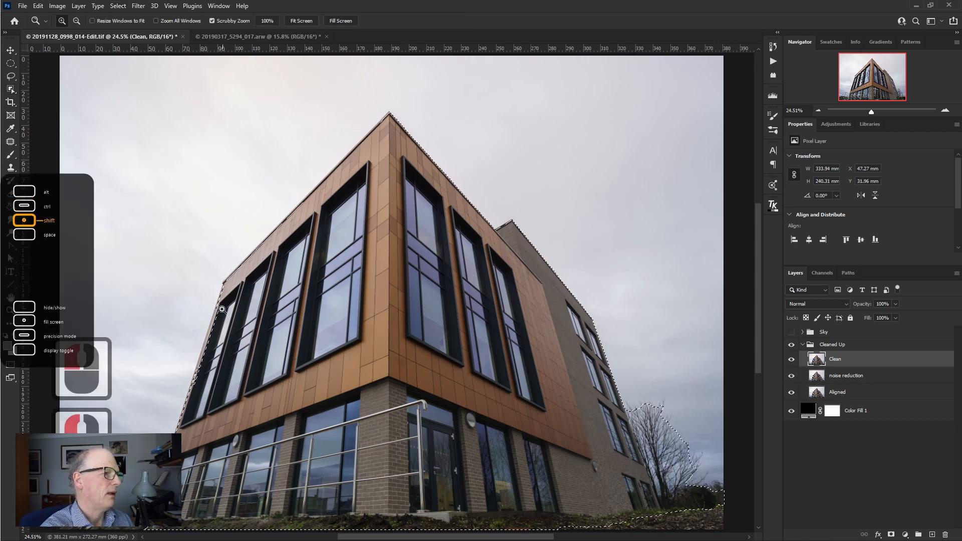
pyautogui.moveTo(222, 310); pyautogui.dragTo(285, 309)
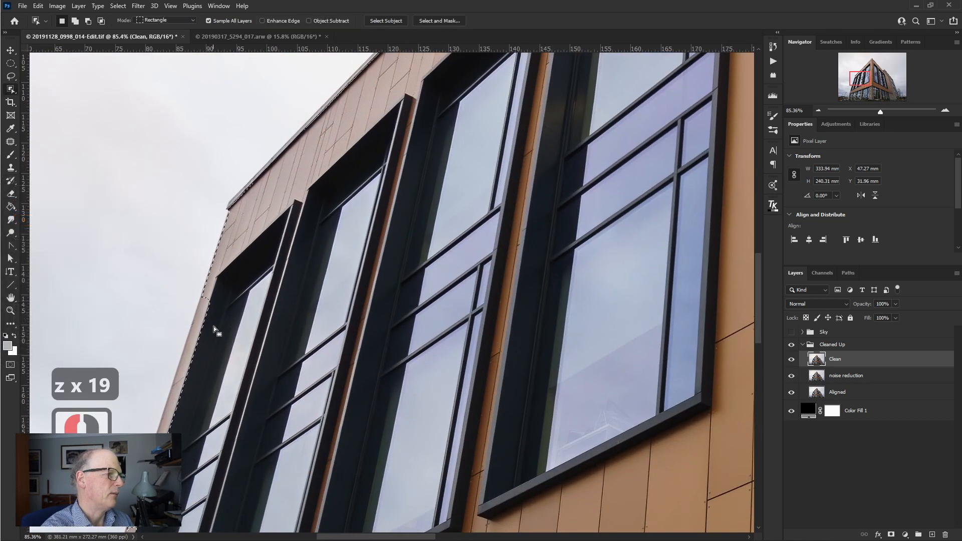
pyautogui.hotkey('ctrl', '0')
pyautogui.hotkey('ctrl', 'd')
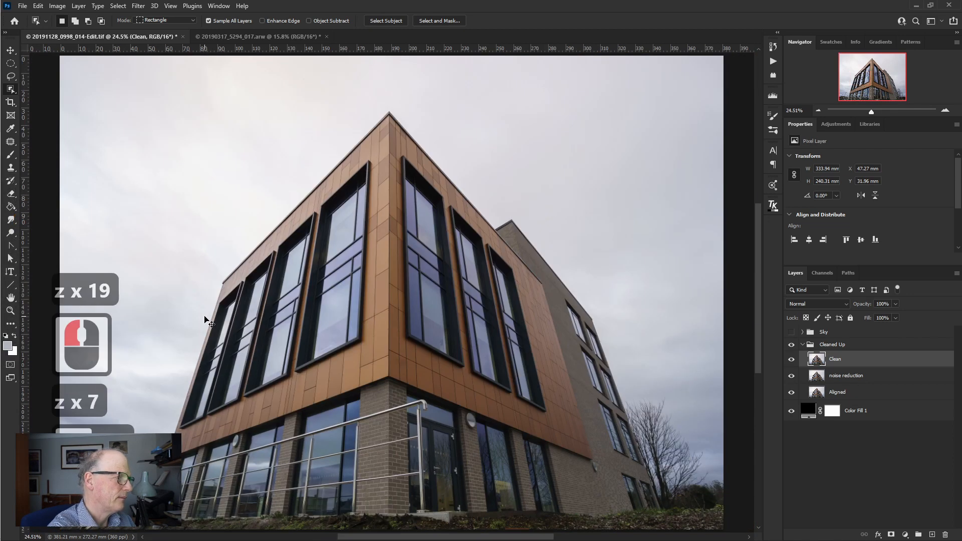
# - Select the sky around the building with the automatic Sky selection
pyautogui.click(117, 8)
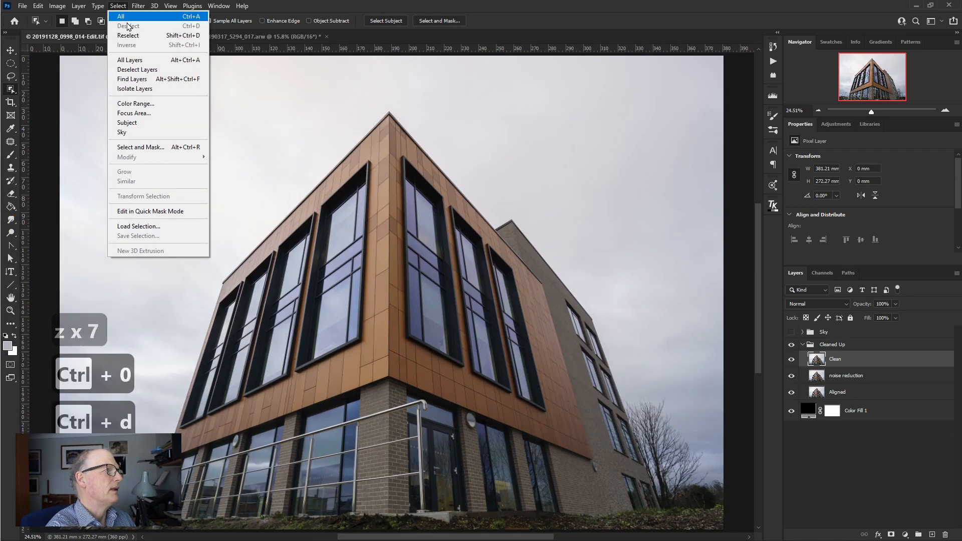
pyautogui.click(147, 133)
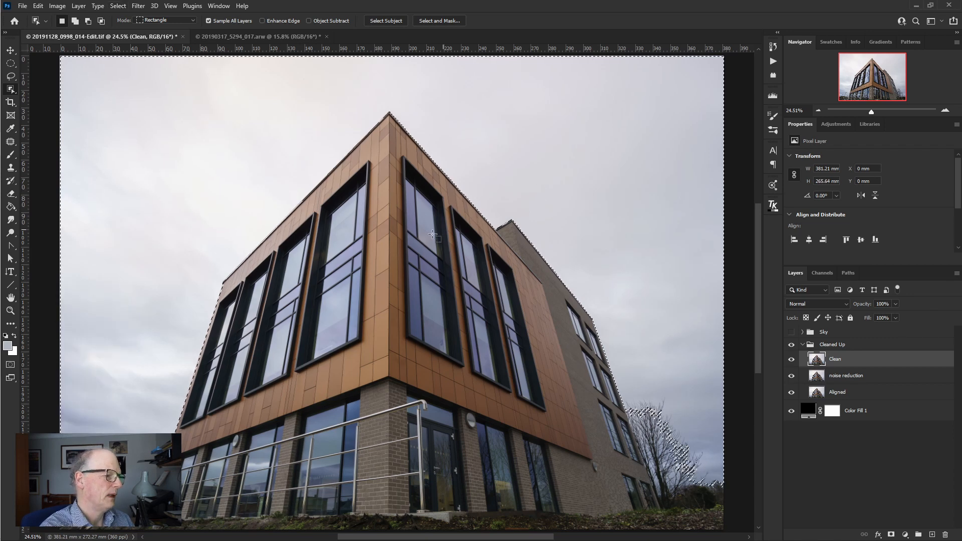
# - Examine the edge of the sky selection along the roofline, at the roof apex and around the lamp posts
pyautogui.press('z')
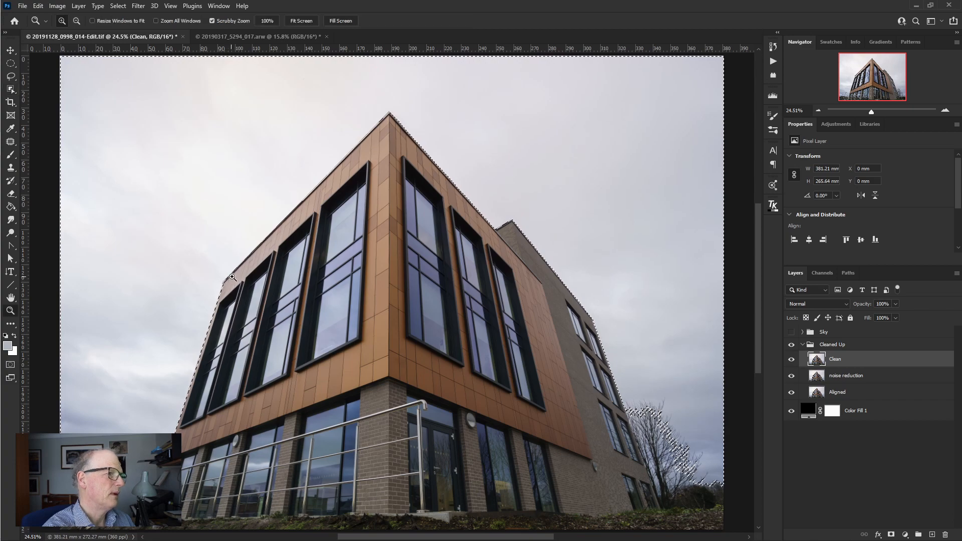
pyautogui.moveTo(233, 277); pyautogui.dragTo(318, 329)
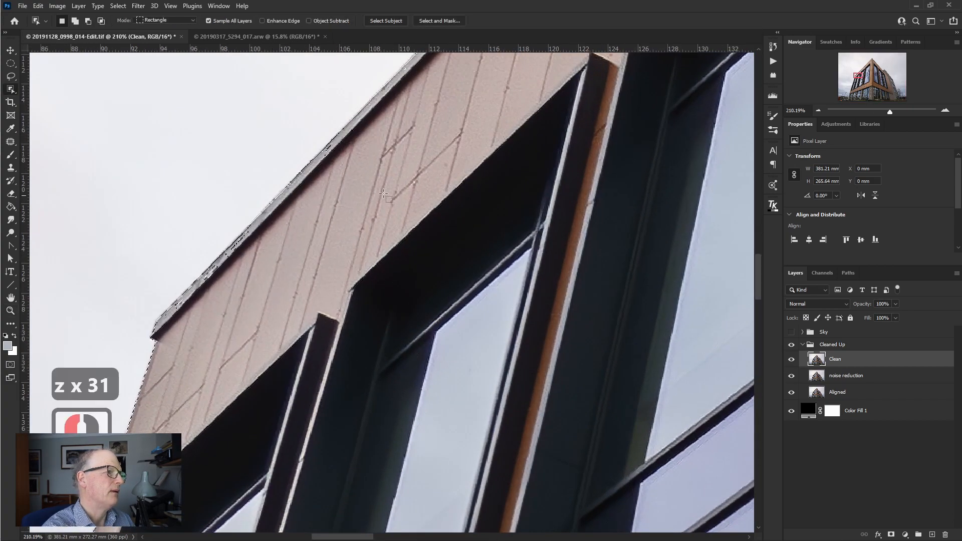
pyautogui.press('space')
pyautogui.moveTo(451, 175); pyautogui.dragTo(286, 360)
pyautogui.moveTo(489, 213); pyautogui.dragTo(341, 353)
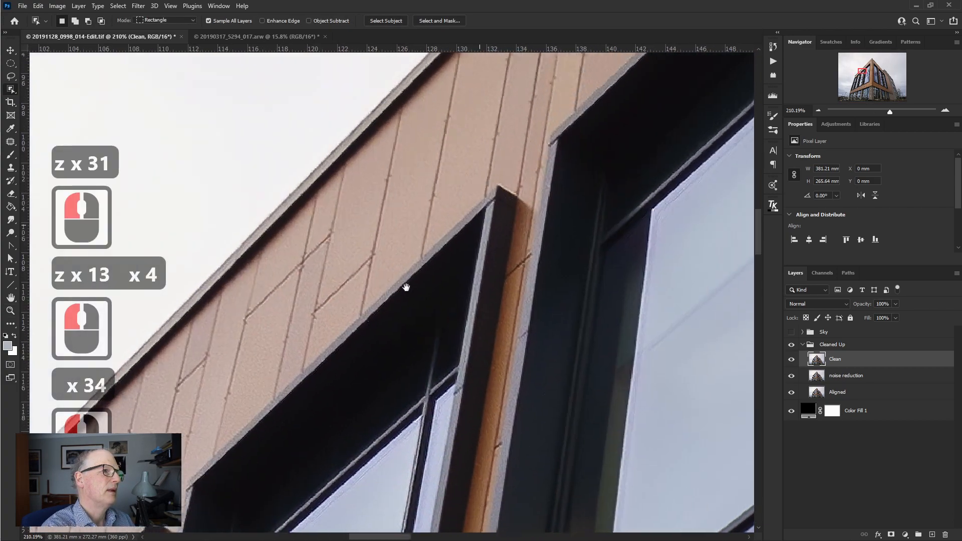
pyautogui.moveTo(449, 253); pyautogui.dragTo(346, 358)
pyautogui.moveTo(483, 225); pyautogui.dragTo(368, 343)
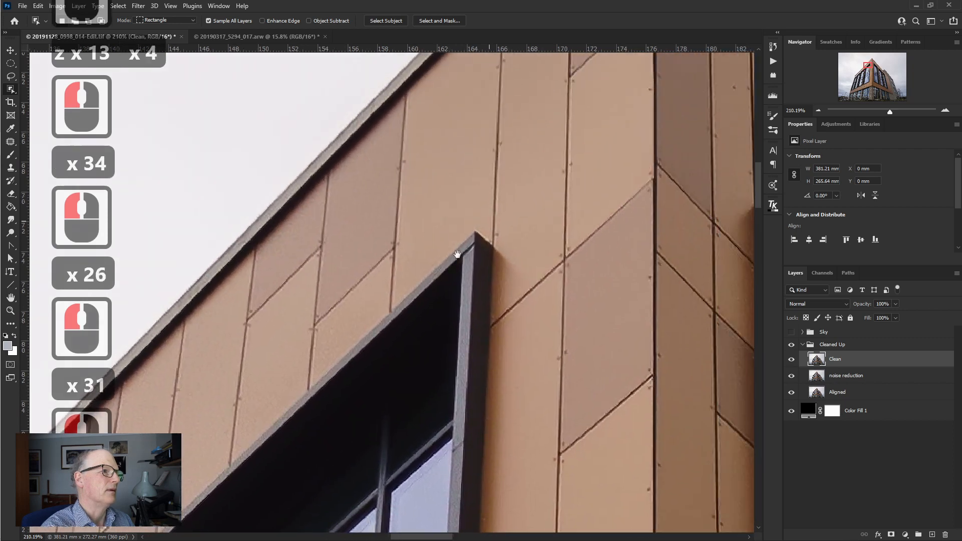
pyautogui.moveTo(458, 254); pyautogui.dragTo(401, 333)
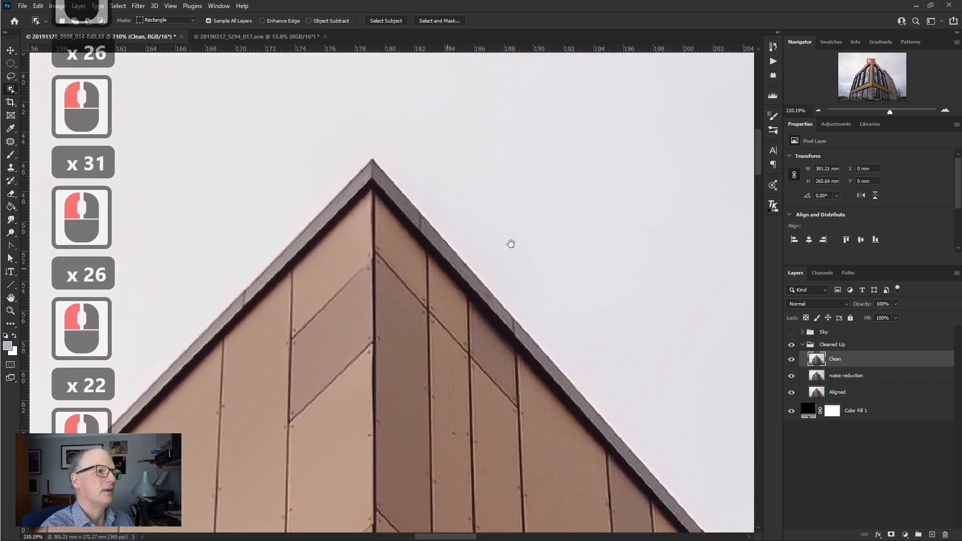
pyautogui.moveTo(873, 59); pyautogui.dragTo(844, 94)
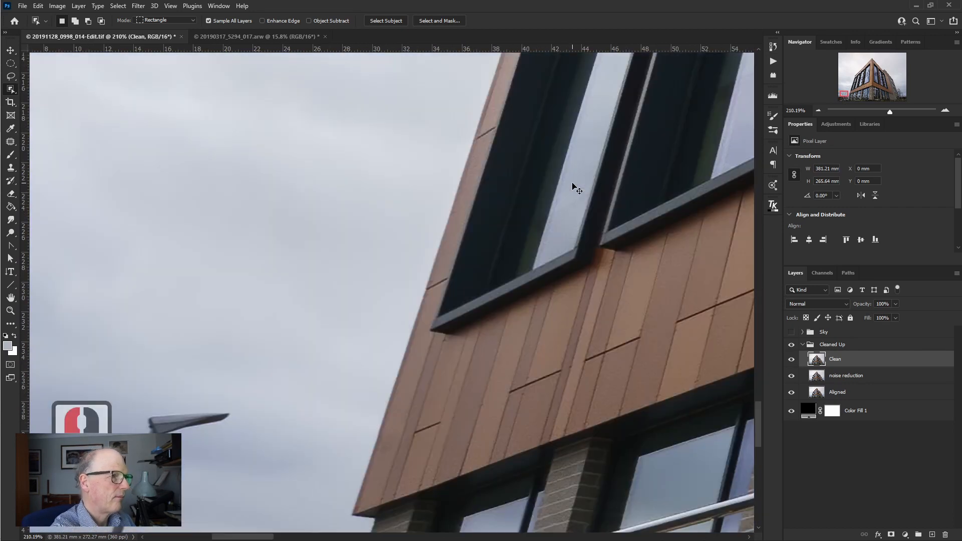
pyautogui.hotkey('ctrl', '0')
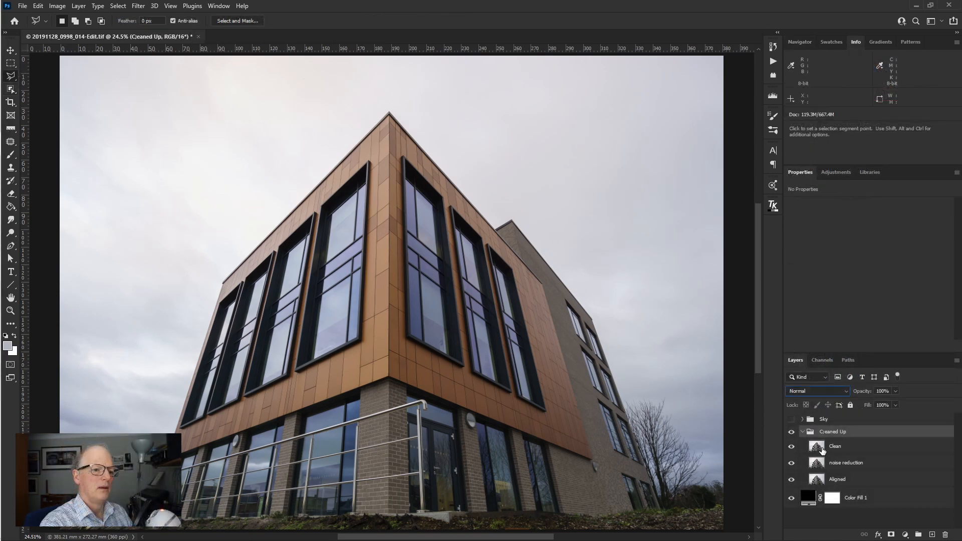
# - Start a Color Range selection on the Clean layer and move its dialog clear of the building's roof apex
pyautogui.click(822, 450)
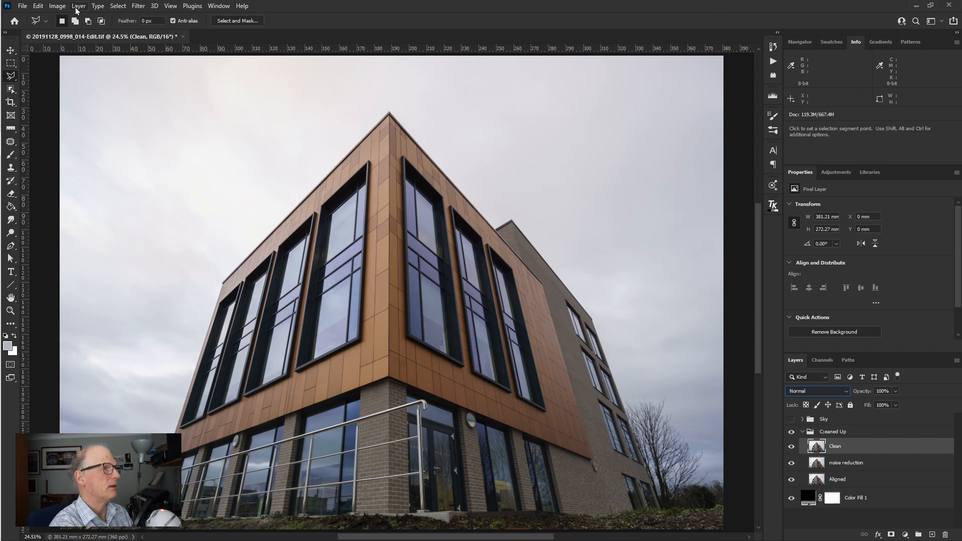
pyautogui.click(115, 6)
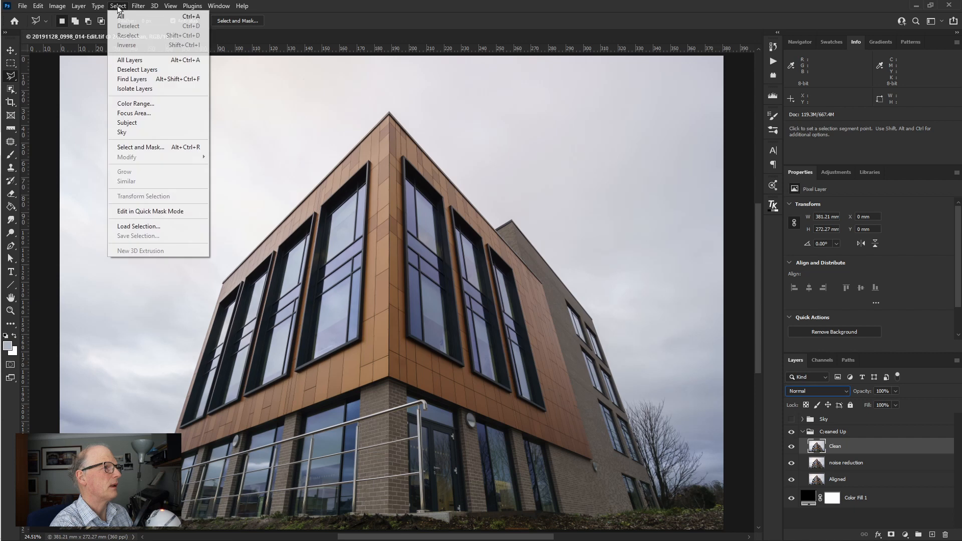
pyautogui.click(136, 109)
pyautogui.moveTo(506, 100); pyautogui.dragTo(675, 67)
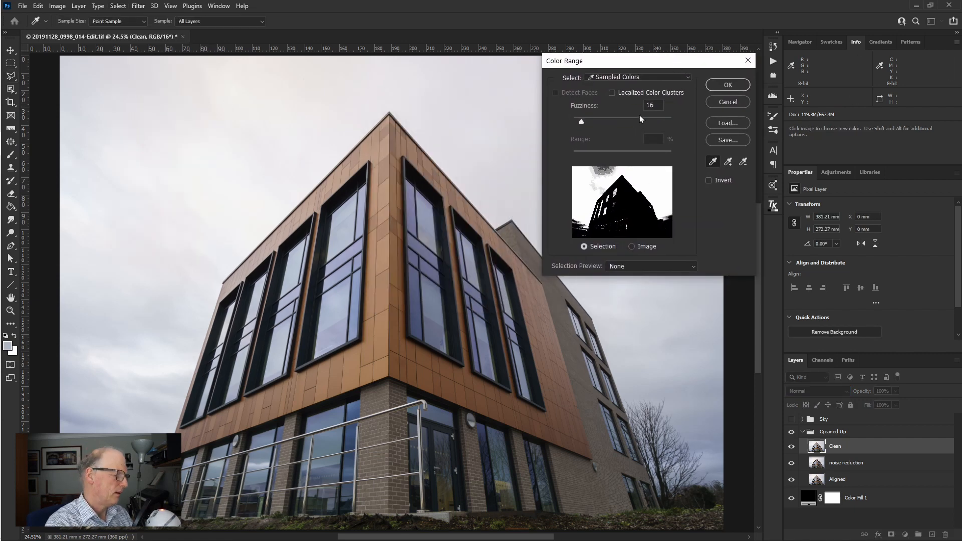
pyautogui.hotkey('ctrl', '1')
pyautogui.click(656, 102)
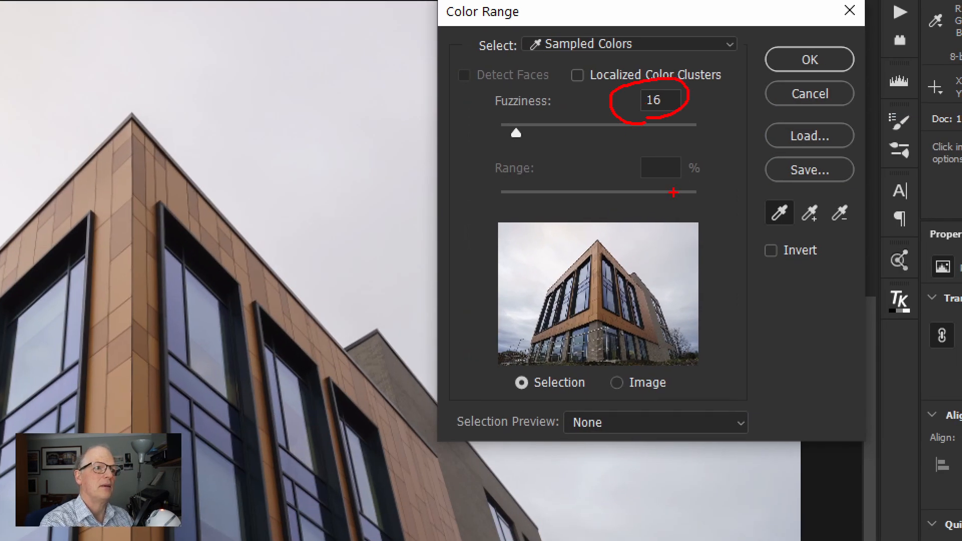
pyautogui.press('Escape')
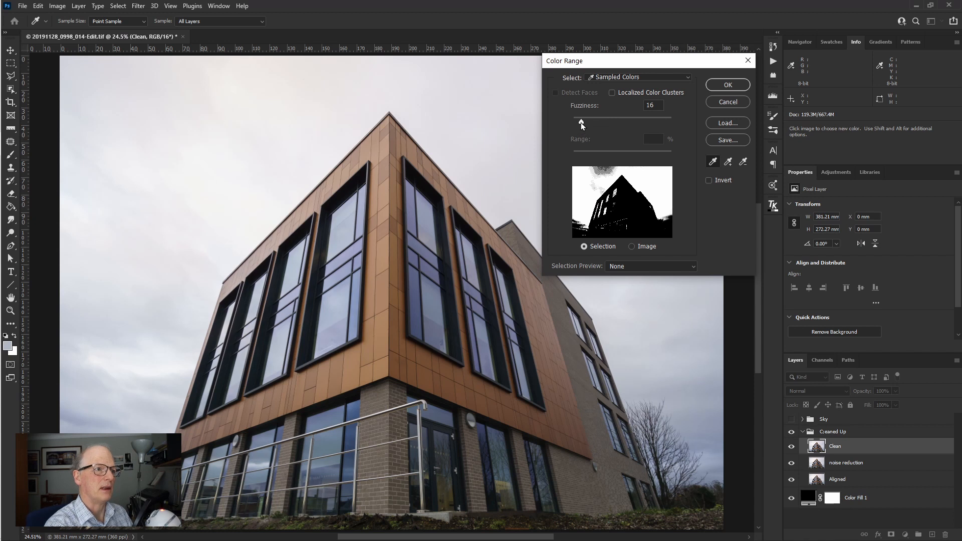
# - Set the Color Range fuzziness to 2 and sample the image, including two spots of sky beside the roof
pyautogui.moveTo(582, 122); pyautogui.dragTo(573, 124)
pyautogui.click(670, 369)
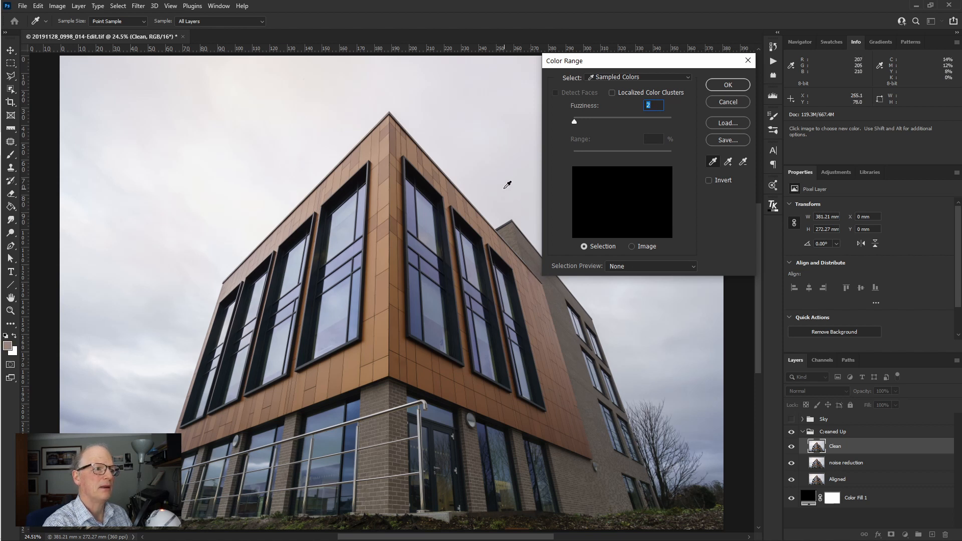
pyautogui.click(503, 168)
pyautogui.click(482, 119)
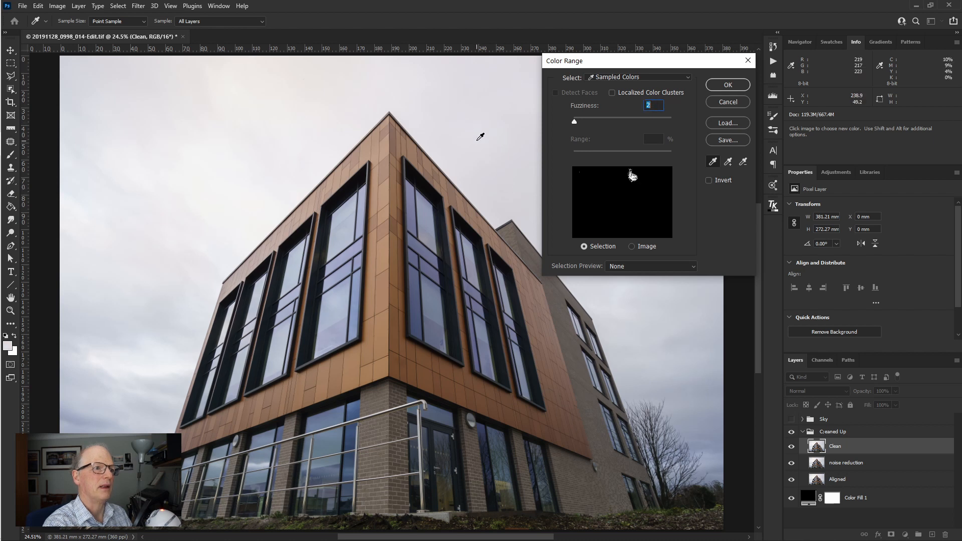
# - Set the Color Range fuzziness to 20 and sample the darker sky above the bare tree
pyautogui.moveTo(576, 122); pyautogui.dragTo(585, 122)
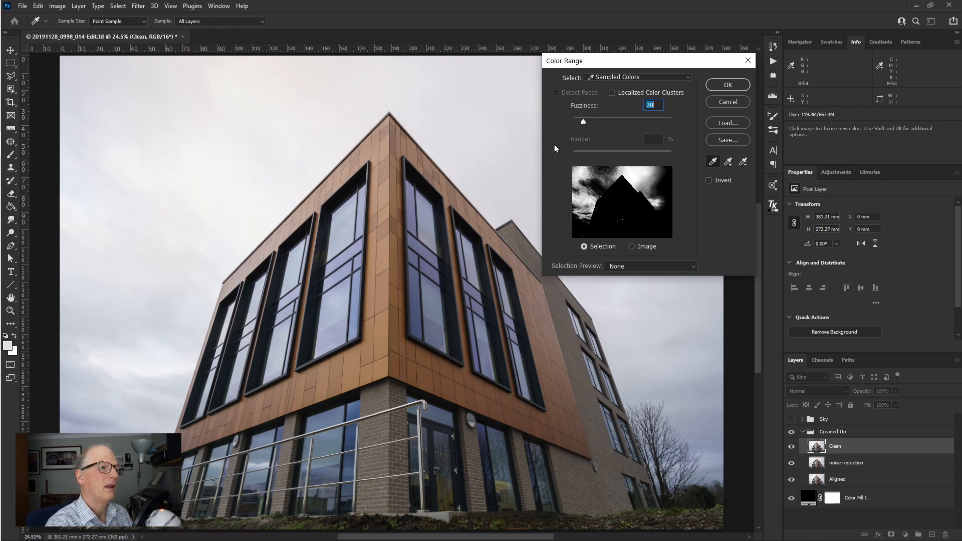
pyautogui.click(689, 384)
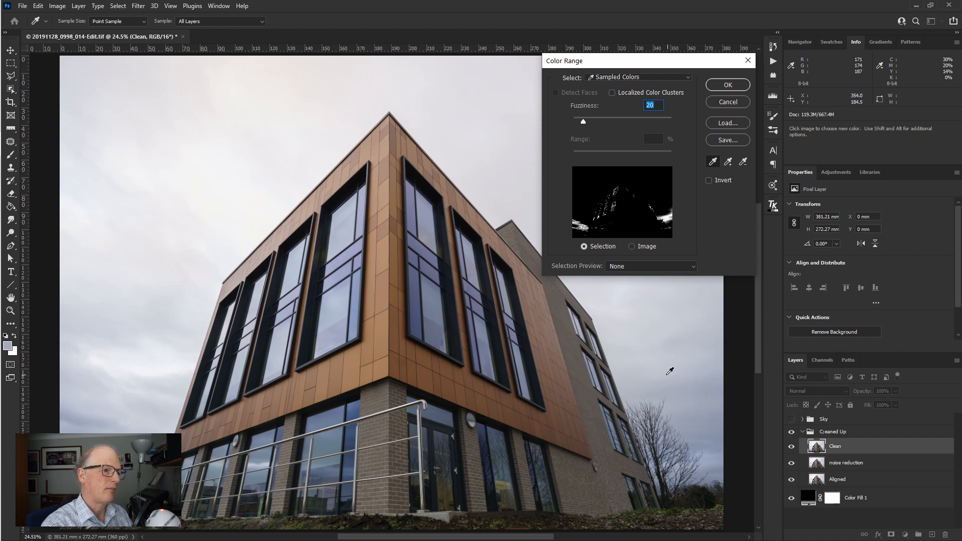
pyautogui.hotkey('ctrl', '1')
pyautogui.click(725, 164)
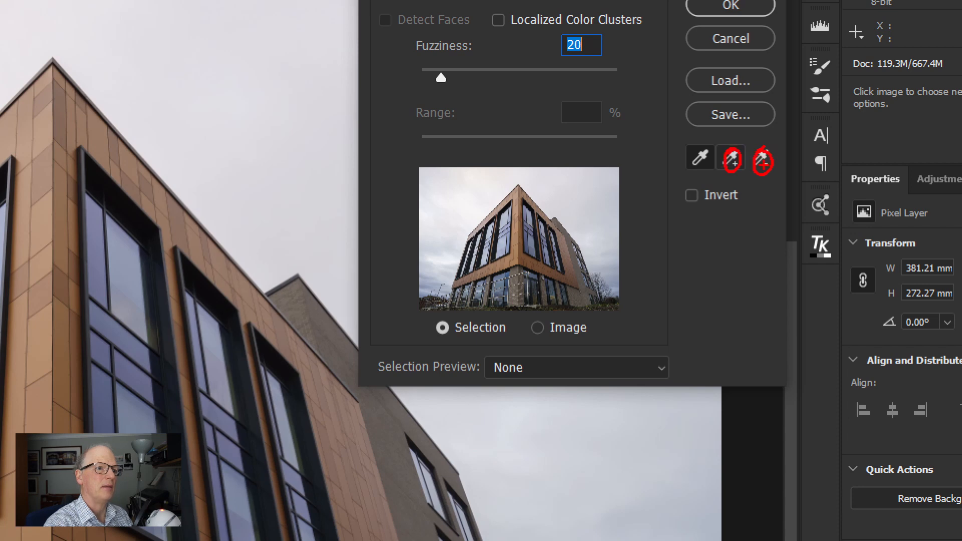
pyautogui.press('Escape')
# - Add sky samples beside the roof, along the building's left wall and at the apex, and apply the Color Range selection
pyautogui.click(727, 163)
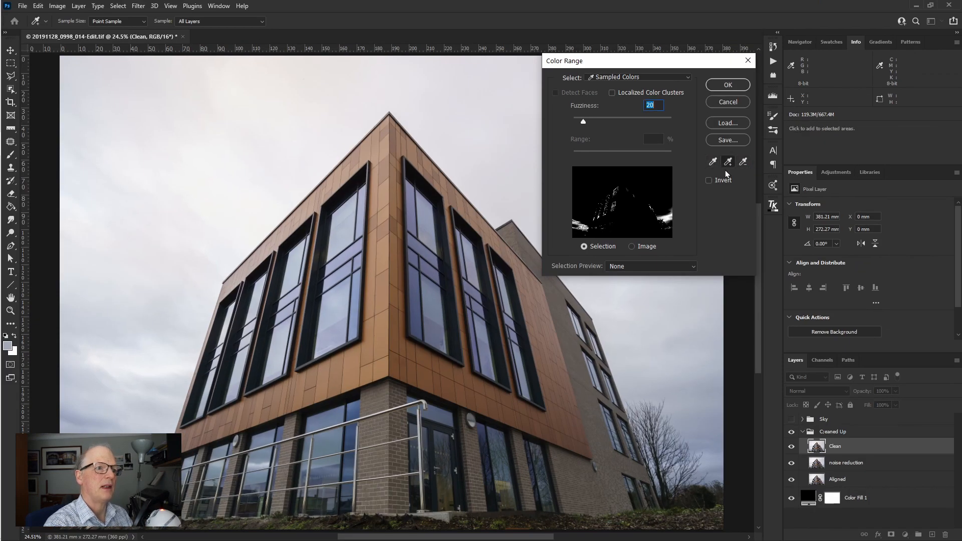
pyautogui.click(493, 180)
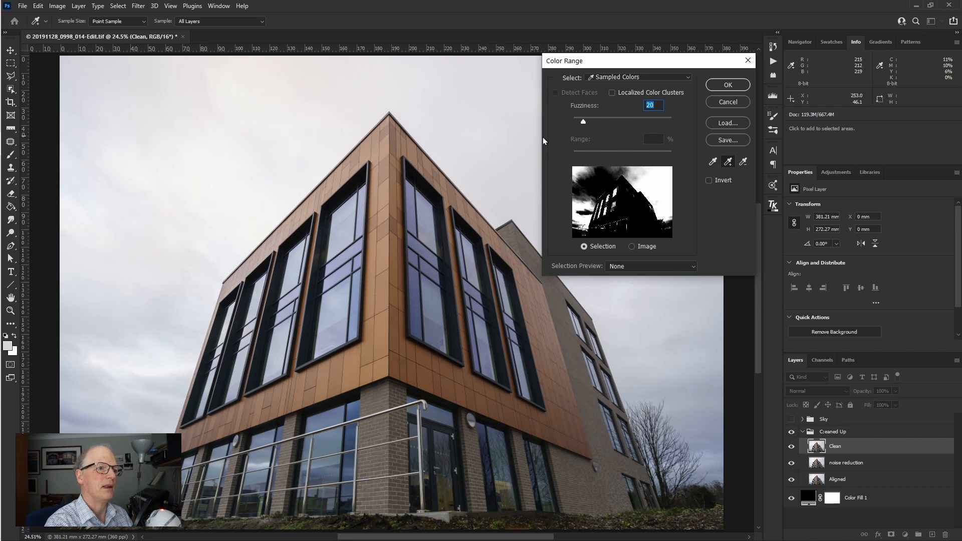
pyautogui.click(713, 162)
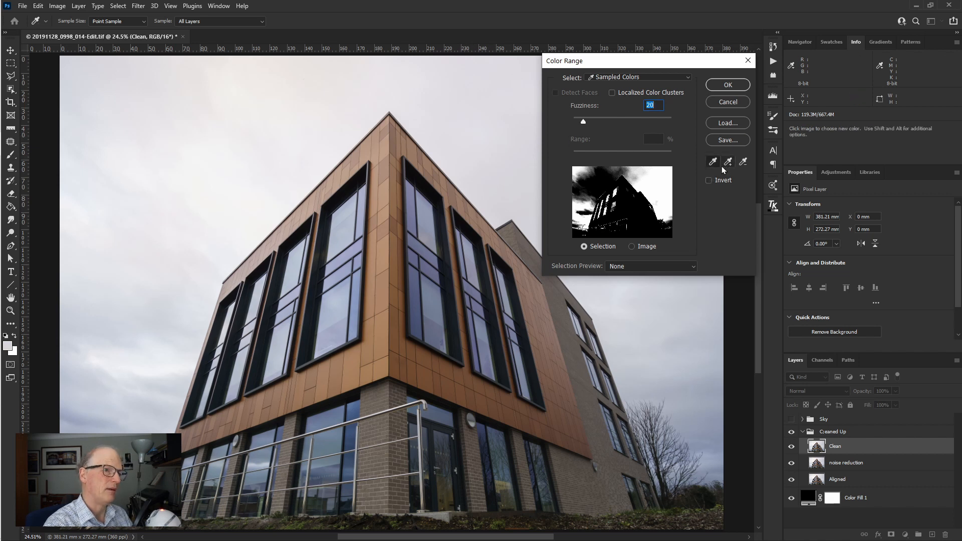
pyautogui.press('shift')
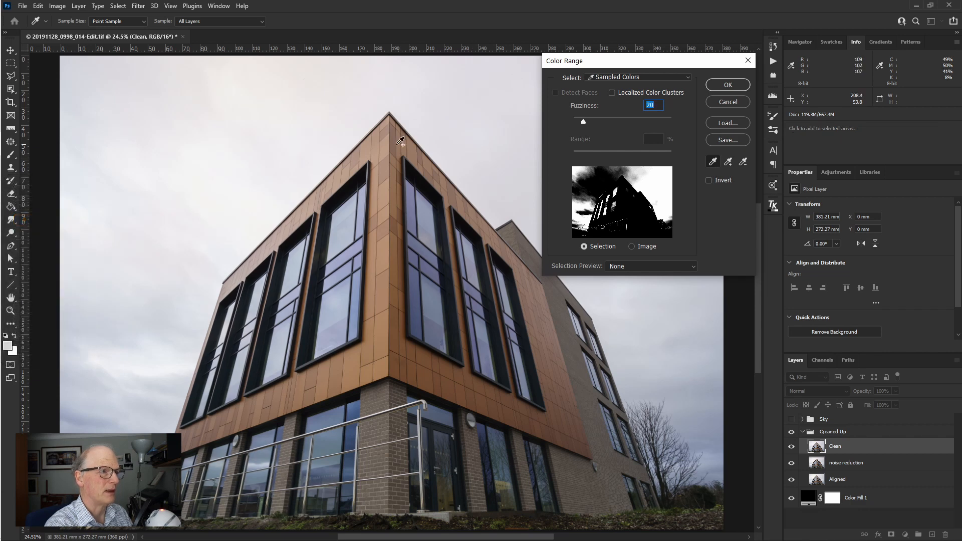
pyautogui.keyDown('shift'); pyautogui.click(165, 471); pyautogui.keyUp('shift')
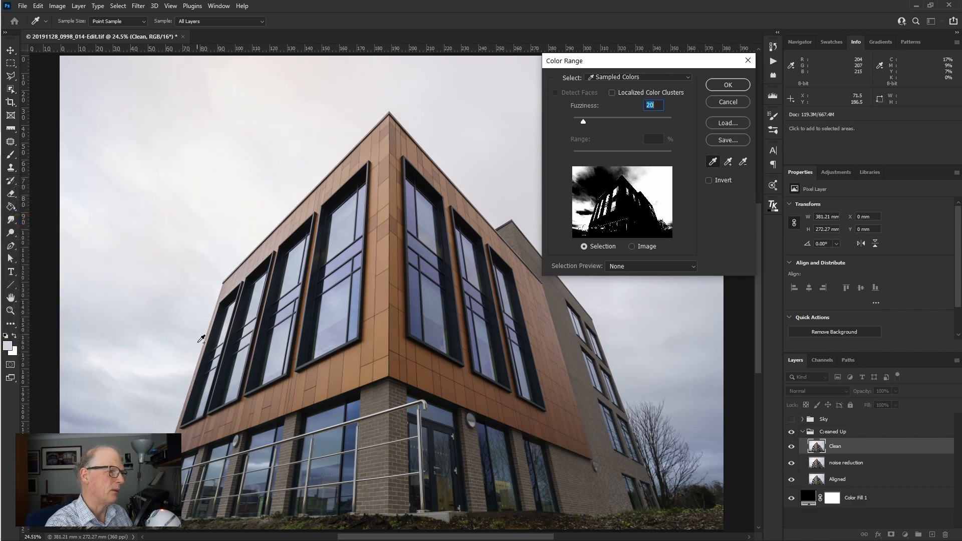
pyautogui.keyDown('shift'); pyautogui.click(218, 297); pyautogui.keyUp('shift')
pyautogui.keyDown('shift'); pyautogui.click(390, 114); pyautogui.keyUp('shift')
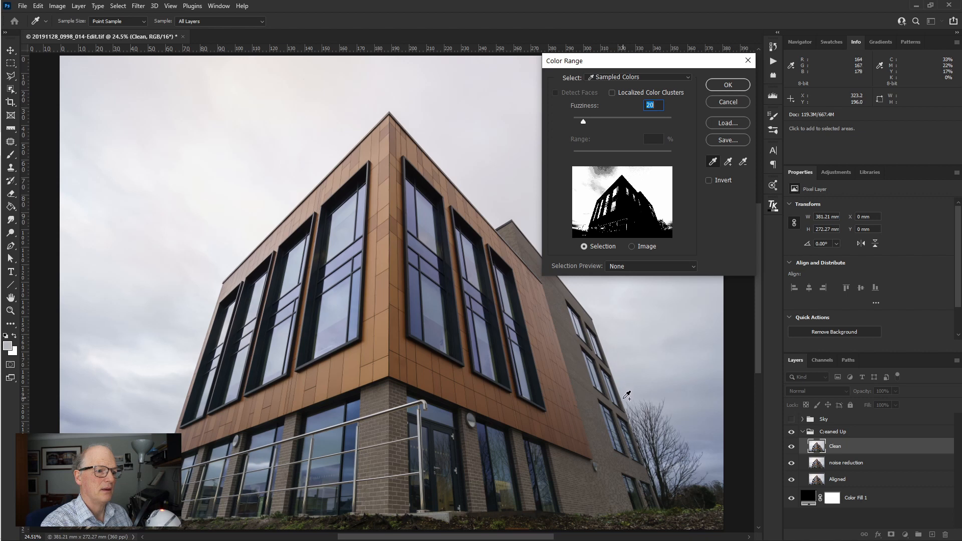
pyautogui.click(727, 85)
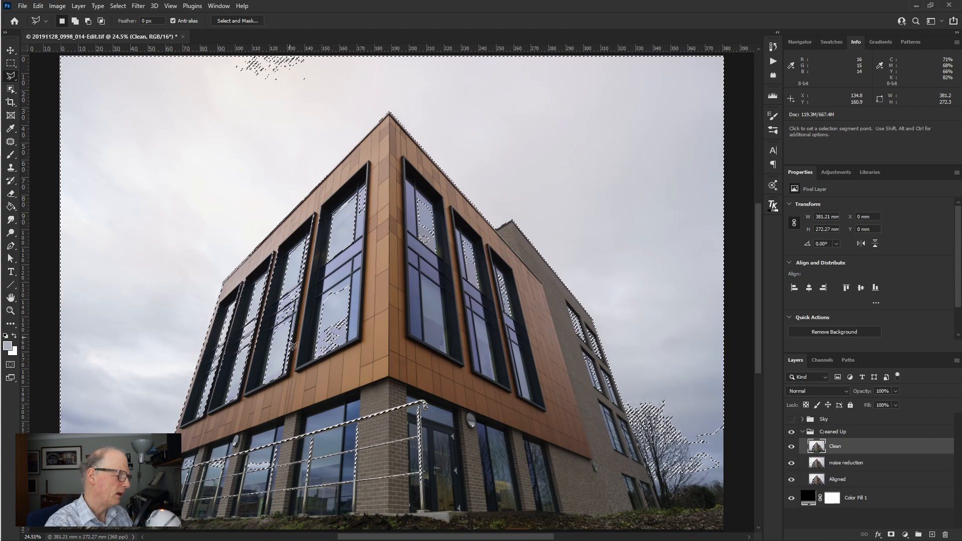
# - Examine the Color Range selection along the building's left wall, windows and roofline
pyautogui.press('z')
pyautogui.moveTo(177, 447); pyautogui.dragTo(248, 439)
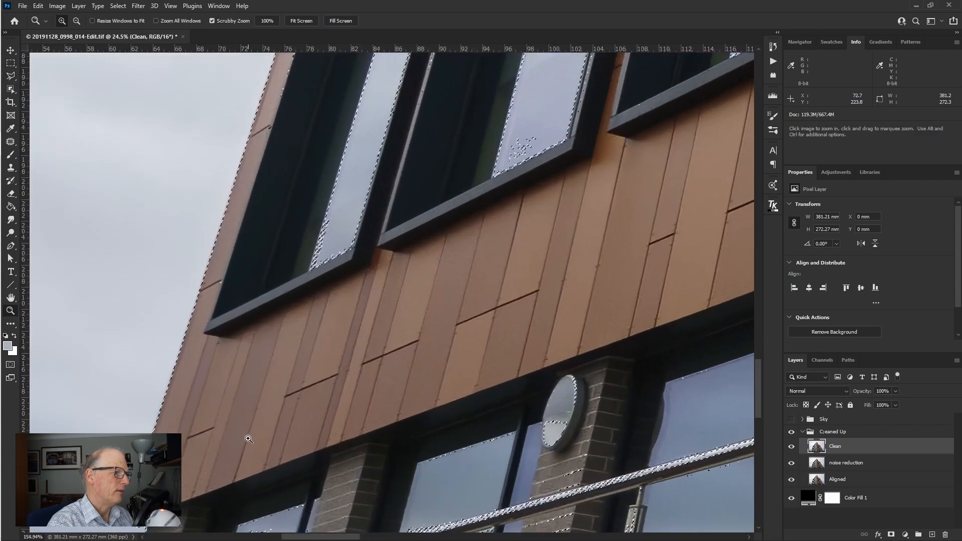
pyautogui.moveTo(301, 334); pyautogui.dragTo(314, 450)
pyautogui.moveTo(400, 281); pyautogui.dragTo(384, 381)
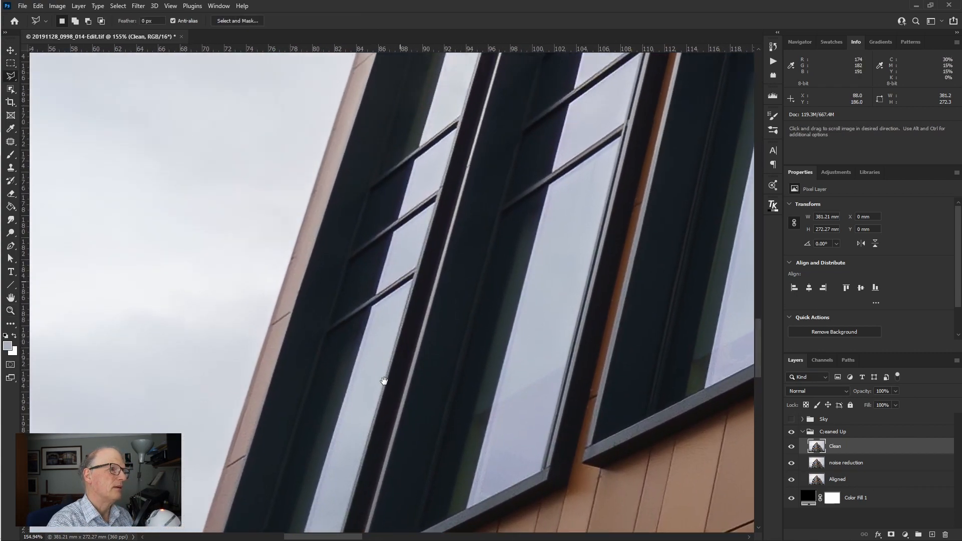
pyautogui.moveTo(425, 318); pyautogui.dragTo(415, 429)
pyautogui.moveTo(460, 311); pyautogui.dragTo(429, 391)
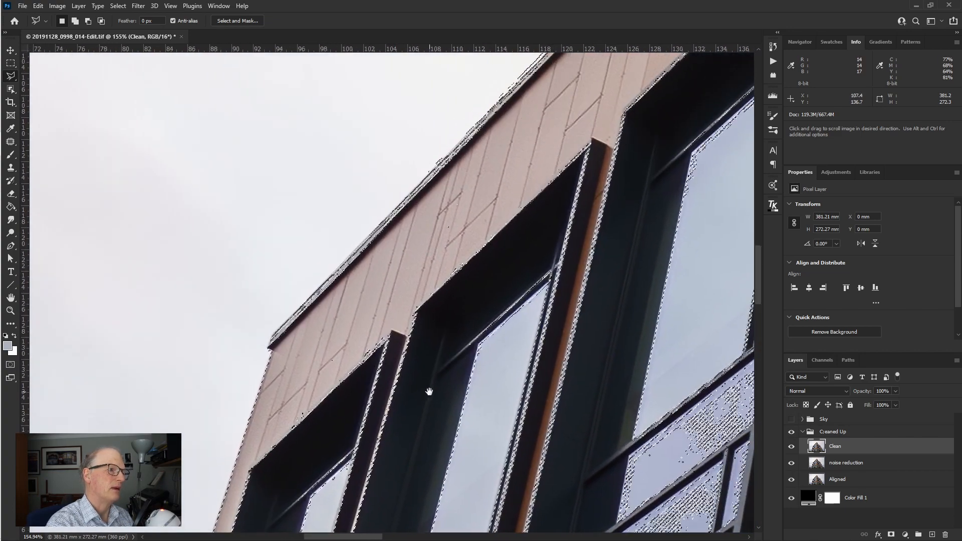
pyautogui.moveTo(517, 306); pyautogui.dragTo(401, 413)
pyautogui.moveTo(473, 333); pyautogui.dragTo(419, 419)
pyautogui.moveTo(504, 334); pyautogui.dragTo(480, 371)
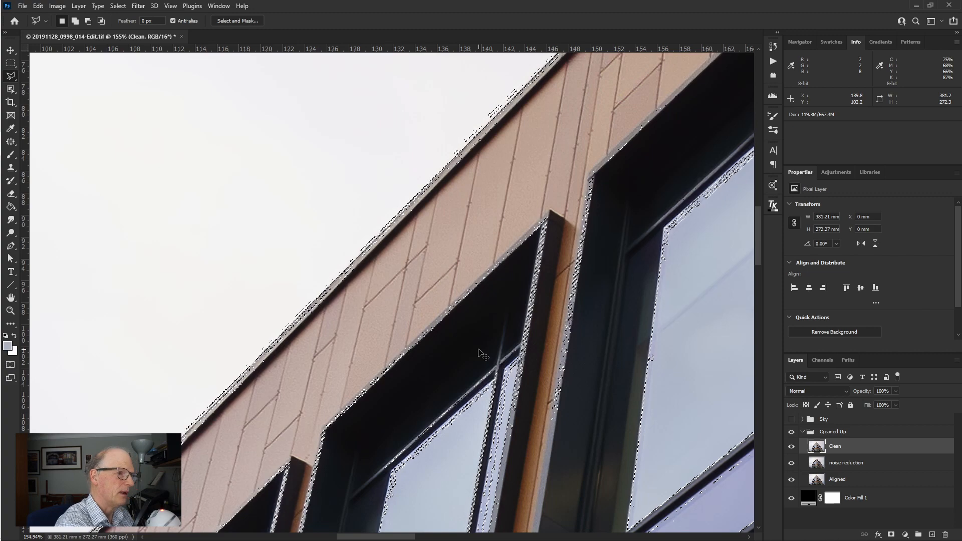
pyautogui.hotkey('ctrl', '0')
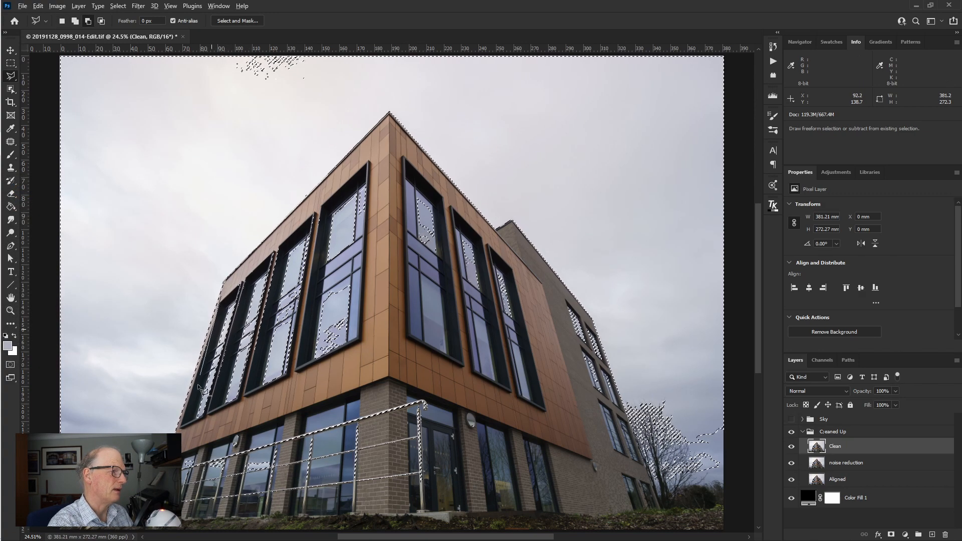
# - Subtract the upper windows on both orange facades and the brick wing's windows from the sky selection with the Polygonal Lasso
pyautogui.moveTo(181, 432)
pyautogui.mouseDown()
pyautogui.moveTo(374, 347)
pyautogui.moveTo(377, 156)
pyautogui.moveTo(228, 301)
pyautogui.mouseUp()
pyautogui.moveTo(404, 153)
pyautogui.mouseDown()
pyautogui.moveTo(498, 212)
pyautogui.moveTo(541, 267)
pyautogui.moveTo(551, 299)
pyautogui.mouseUp()
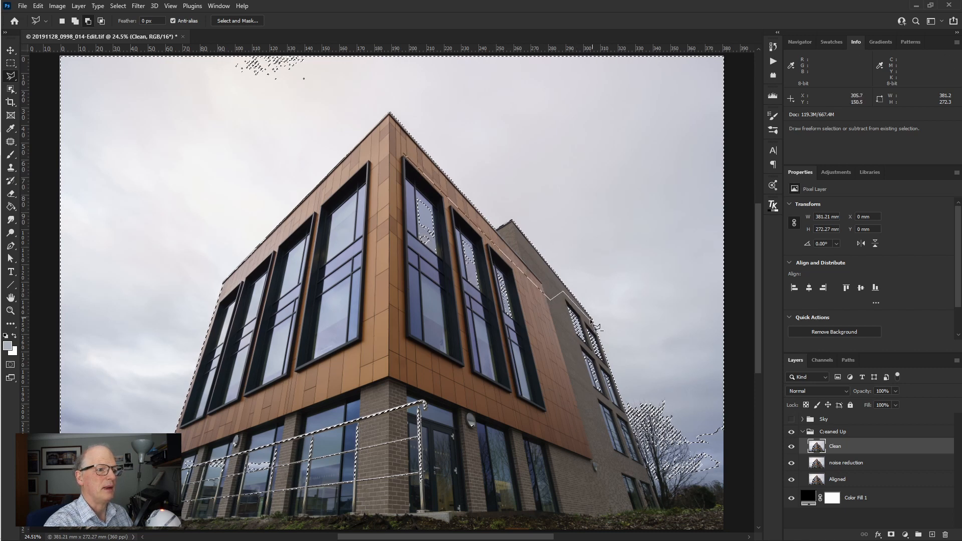
pyautogui.moveTo(616, 399)
pyautogui.mouseDown()
pyautogui.moveTo(633, 430)
pyautogui.moveTo(424, 331)
pyautogui.moveTo(387, 278)
pyautogui.moveTo(394, 181)
pyautogui.moveTo(407, 161)
pyautogui.mouseUp()
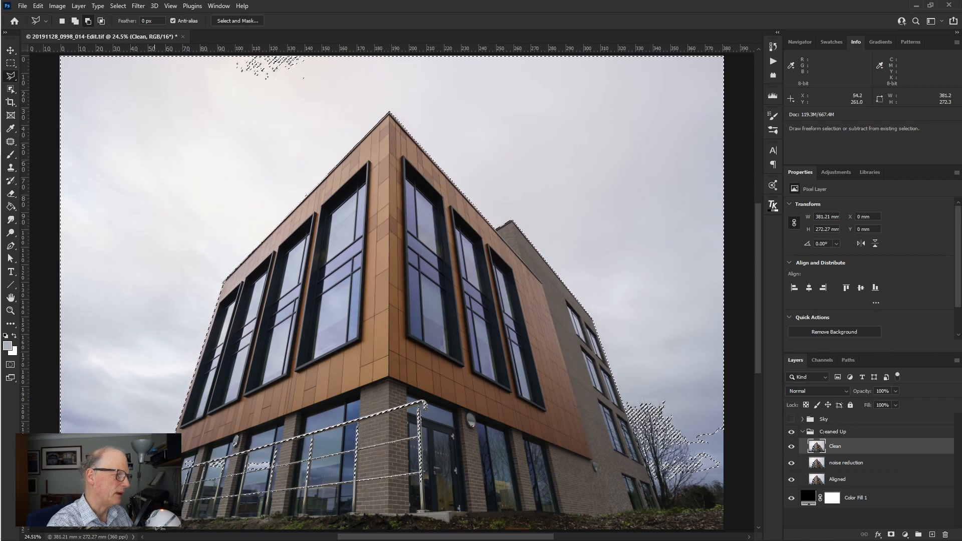
# - Subtract the handrail and the ground-floor windows, including the leftover patch at the building's left end, from the sky selection
pyautogui.moveTo(176, 517)
pyautogui.mouseDown()
pyautogui.moveTo(455, 516)
pyautogui.moveTo(462, 390)
pyautogui.moveTo(321, 406)
pyautogui.mouseUp()
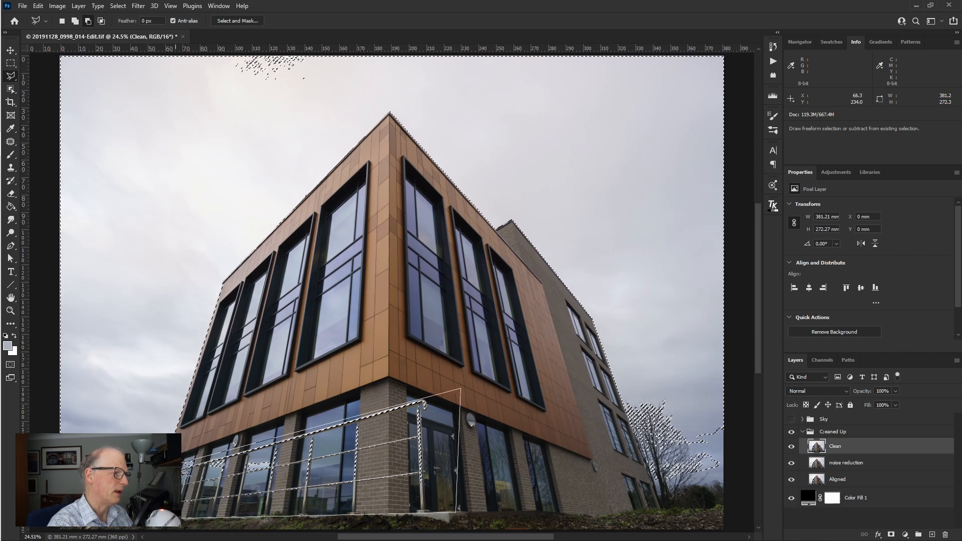
pyautogui.click(187, 470)
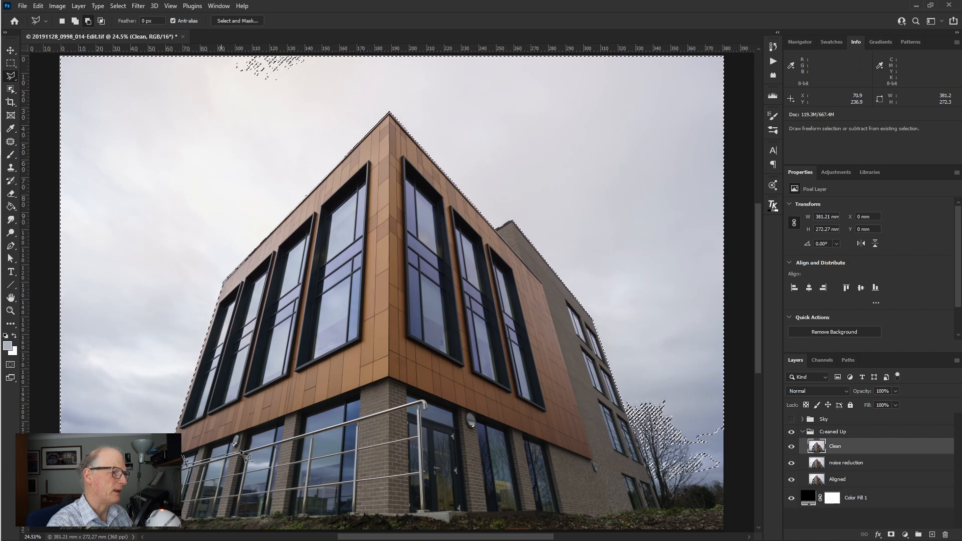
pyautogui.click(188, 444)
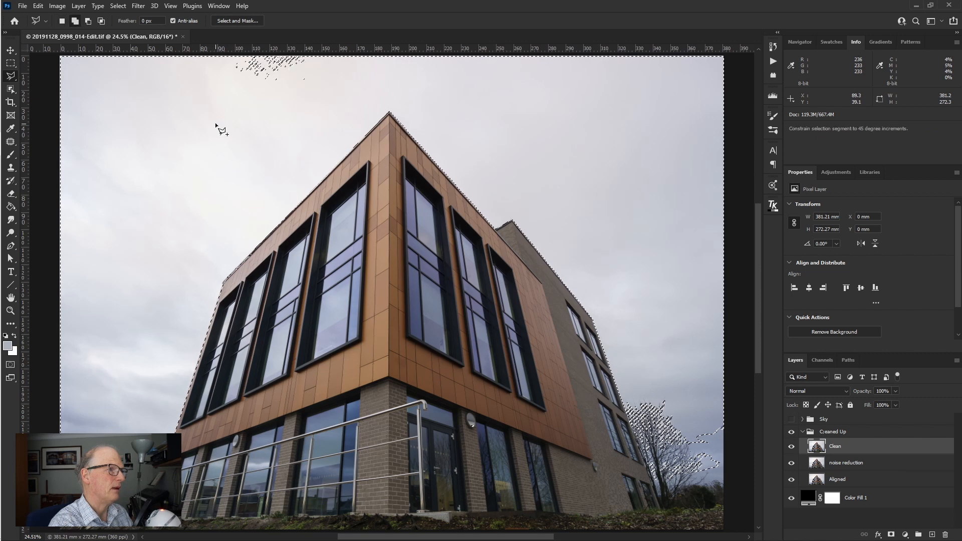
# - Add the unselected patch of bright sky along the image's upper edge to the selection with a four-sided lasso outline
pyautogui.click(221, 58)
pyautogui.click(226, 100)
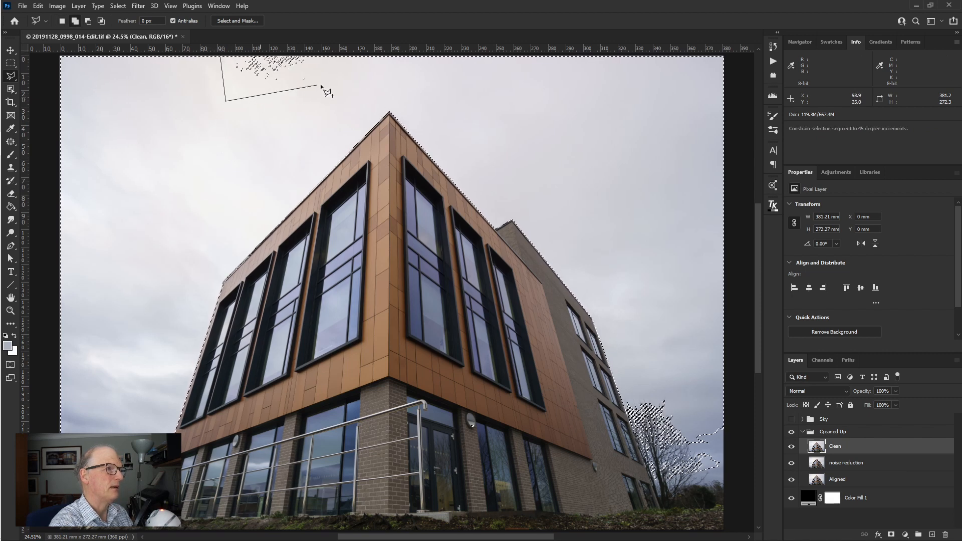
pyautogui.click(342, 57)
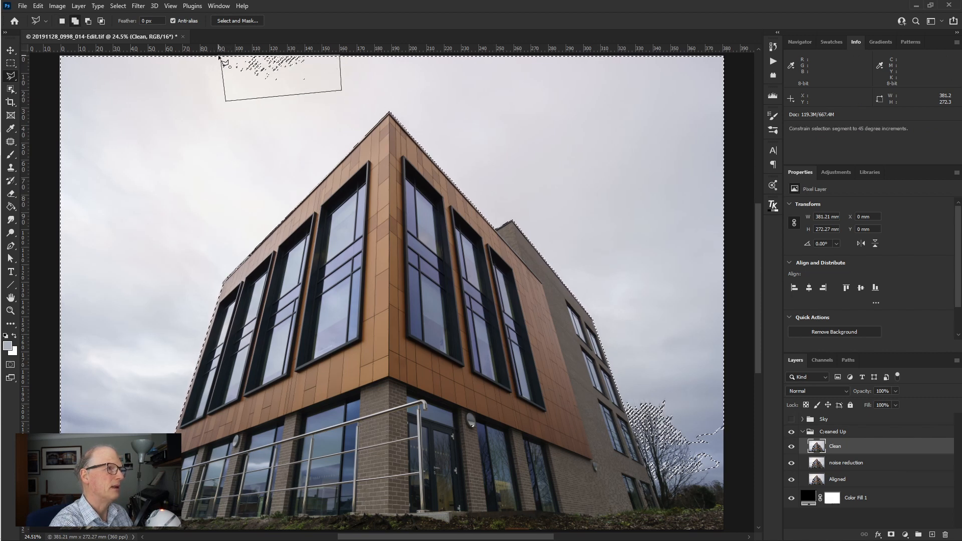
pyautogui.click(221, 57)
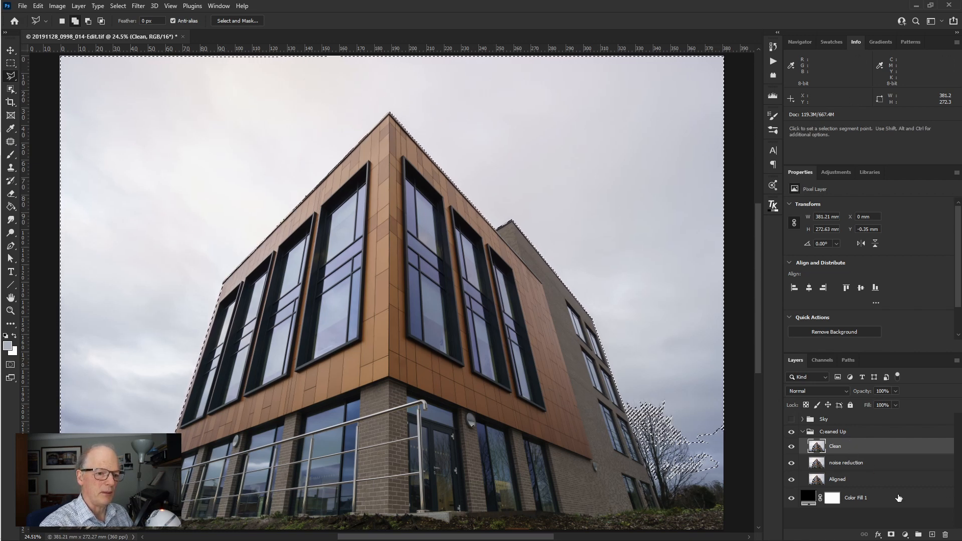
# - Add a Levels adjustment layer masked by the sky selection, and inspect its mask in black and white
pyautogui.click(905, 535)
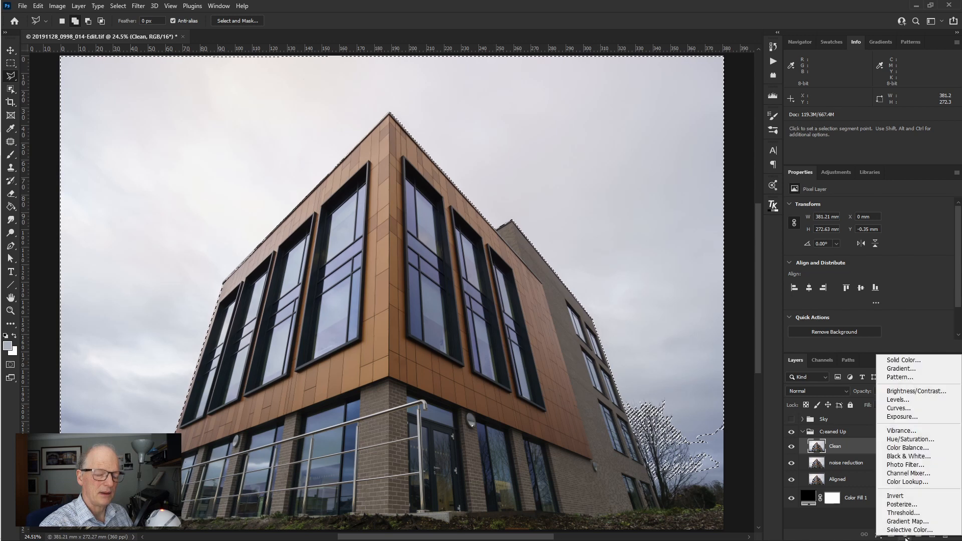
pyautogui.click(900, 401)
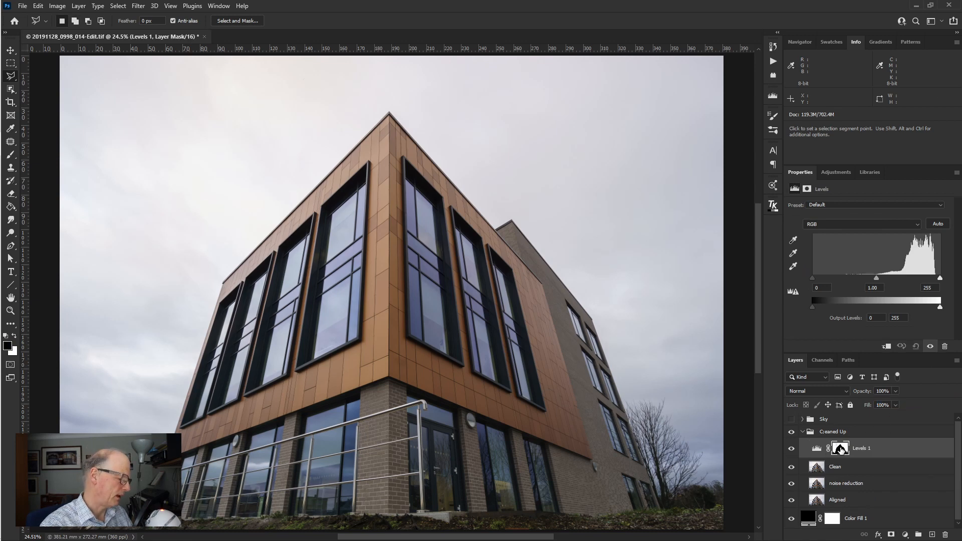
pyautogui.keyDown('alt'); pyautogui.click(841, 450); pyautogui.keyUp('alt')
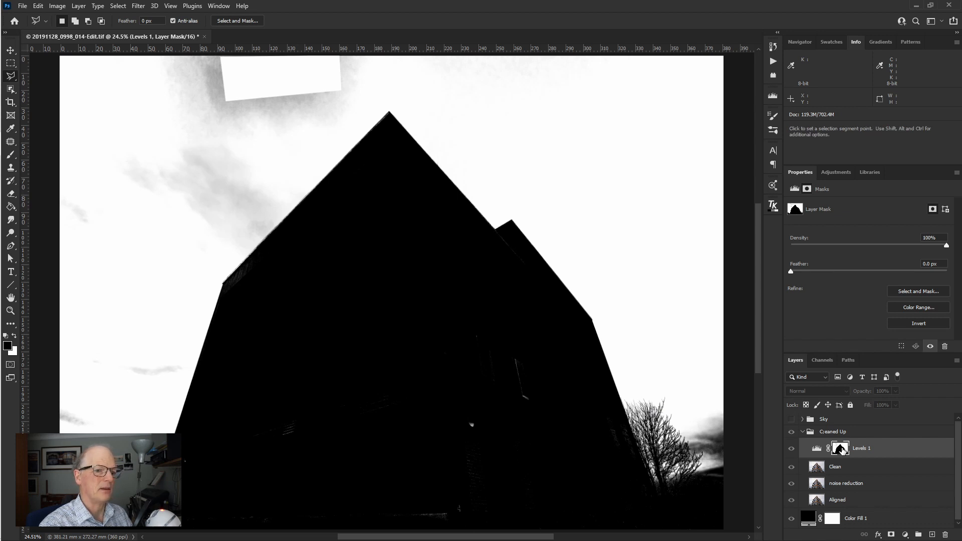
pyautogui.keyDown('alt'); pyautogui.click(842, 449); pyautogui.keyUp('alt')
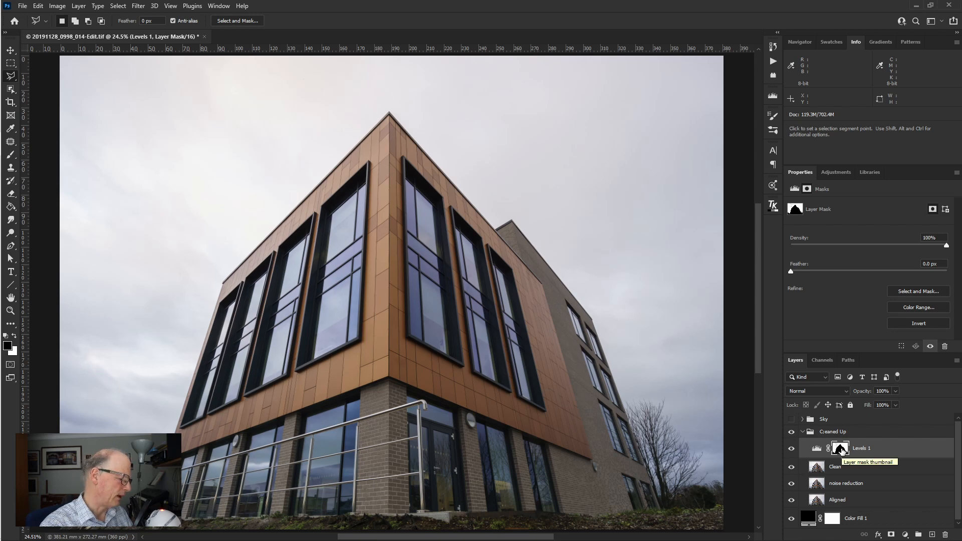
# - Load the Levels mask as a selection, fill it with White in Normal mode at 100% opacity, and inspect the mask
pyautogui.keyDown('ctrl'); pyautogui.click(842, 450); pyautogui.keyUp('ctrl')
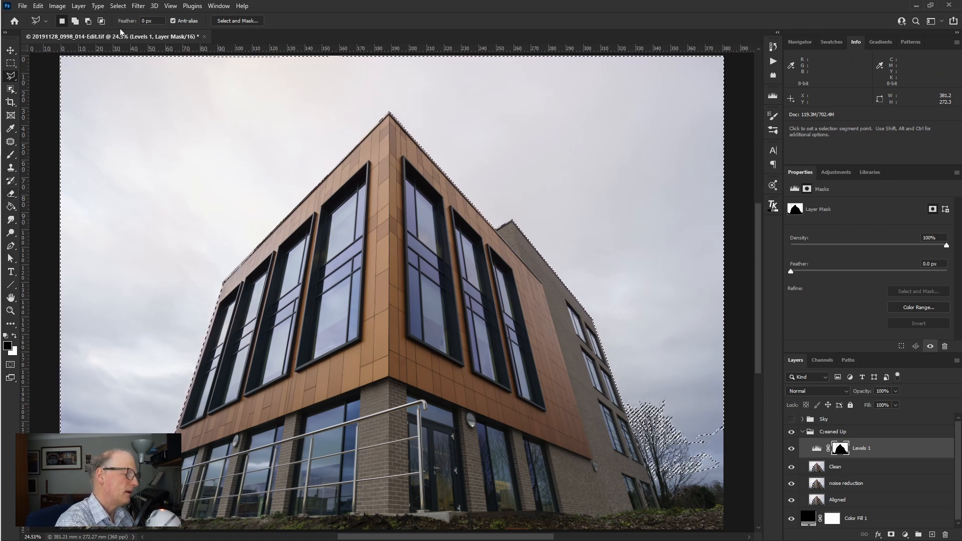
pyautogui.hotkey('shift', 'BackSpace')
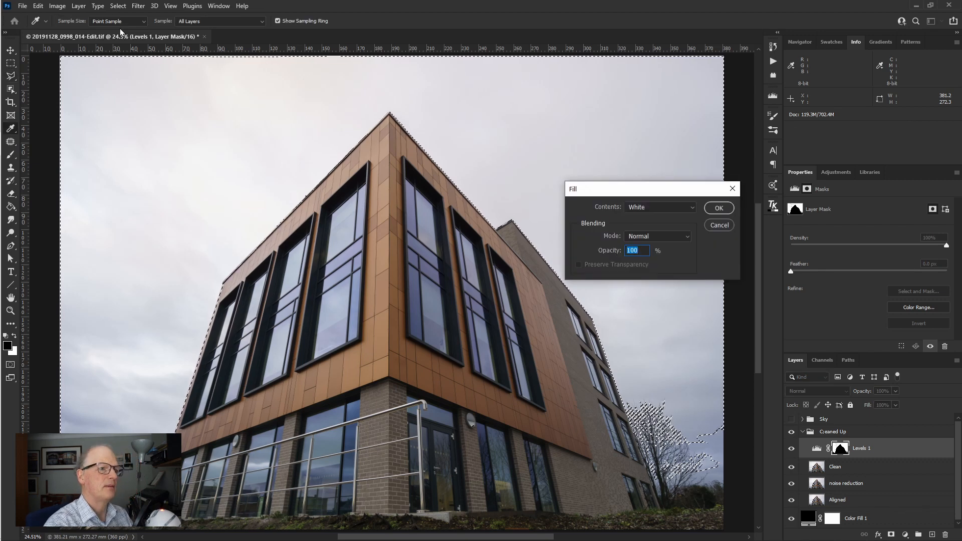
pyautogui.moveTo(652, 189); pyautogui.dragTo(646, 150)
pyautogui.click(651, 165)
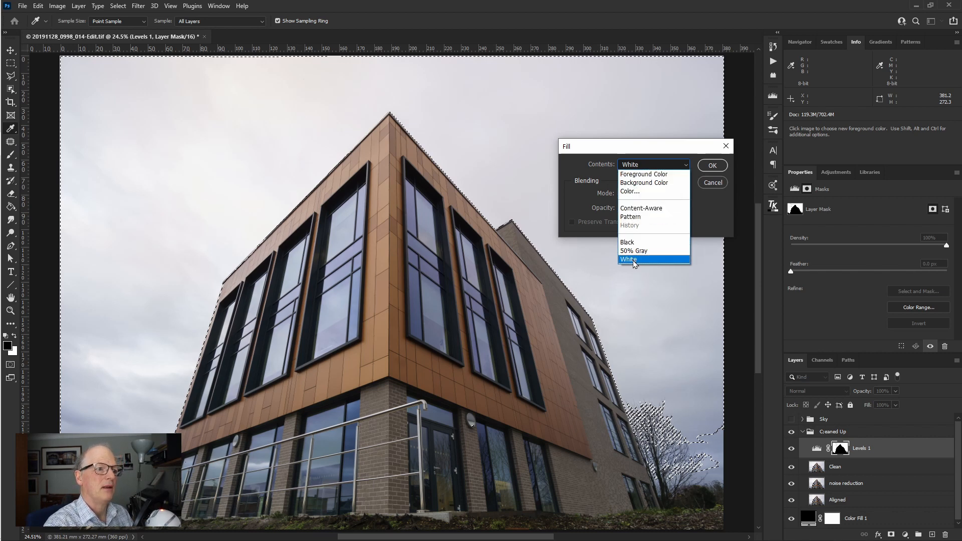
pyautogui.click(634, 260)
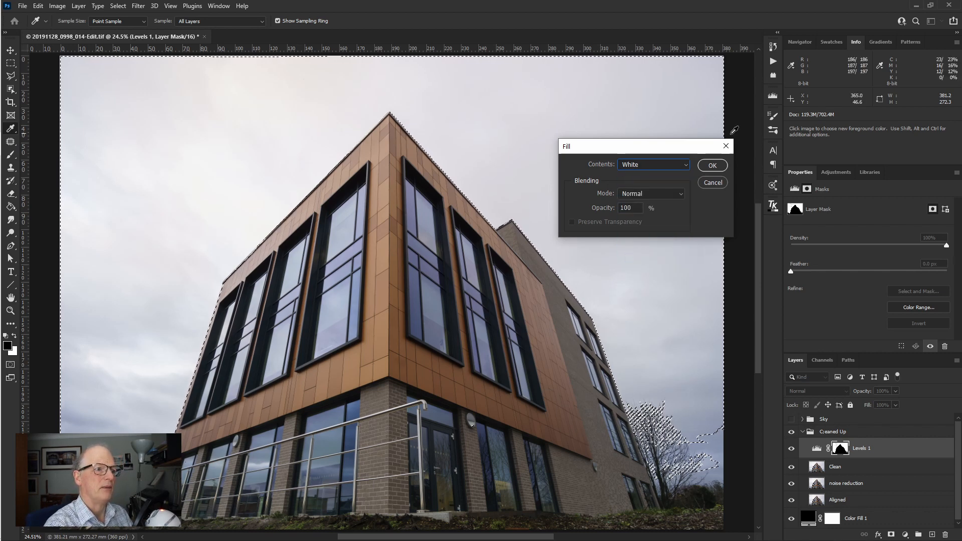
pyautogui.moveTo(670, 152); pyautogui.dragTo(686, 100)
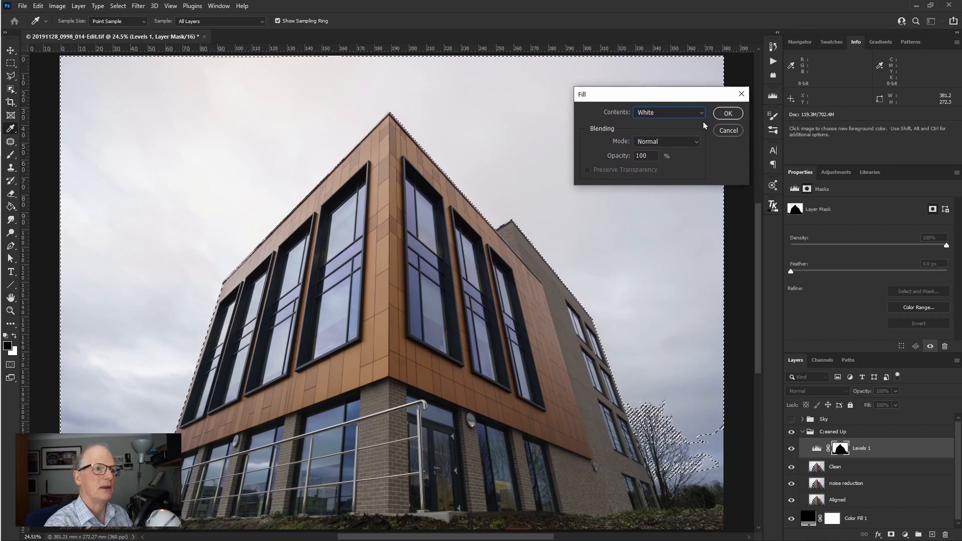
pyautogui.click(728, 114)
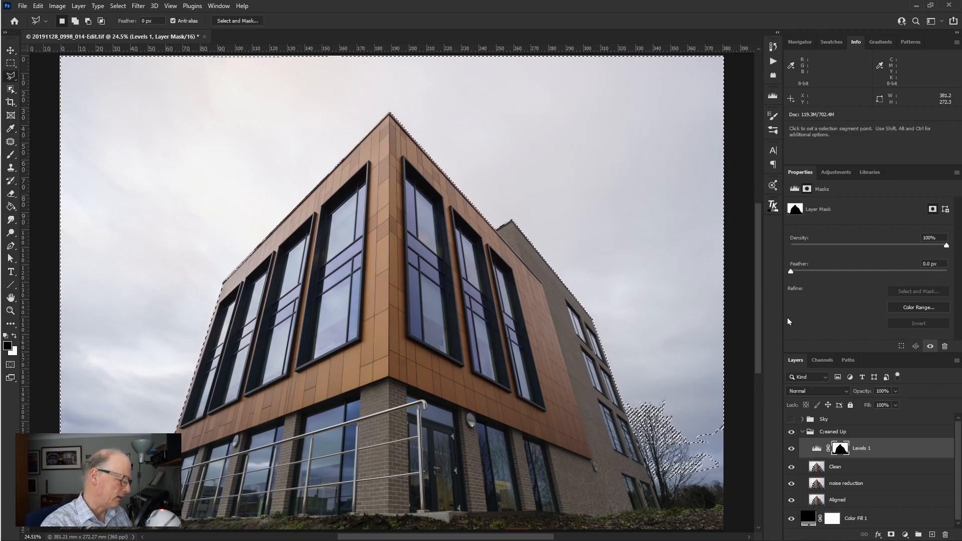
pyautogui.keyDown('alt'); pyautogui.click(841, 450); pyautogui.keyUp('alt')
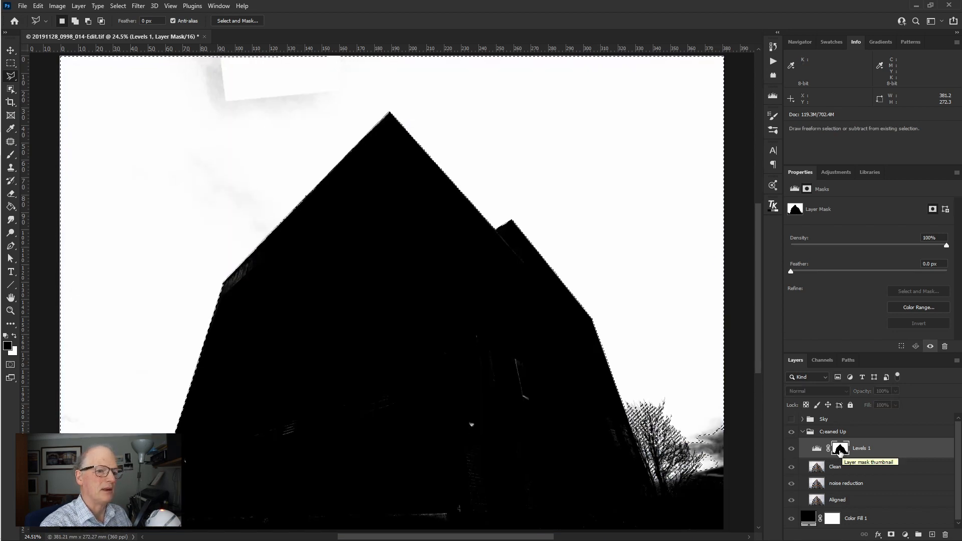
pyautogui.keyDown('alt'); pyautogui.click(842, 450); pyautogui.keyUp('alt')
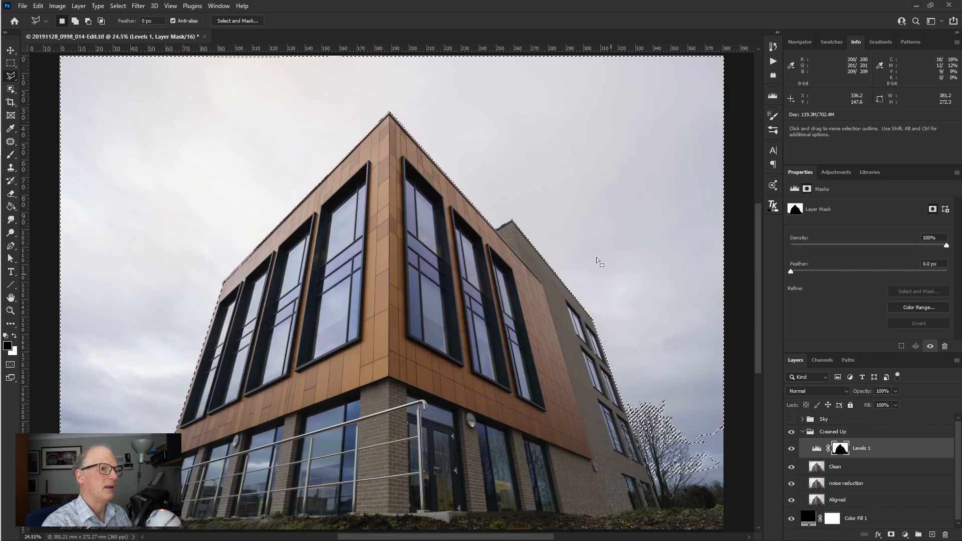
# - Fill the selected sky on the Levels mask with White at 100% opacity a second time and recheck the mask
pyautogui.hotkey('shift', 'BackSpace')
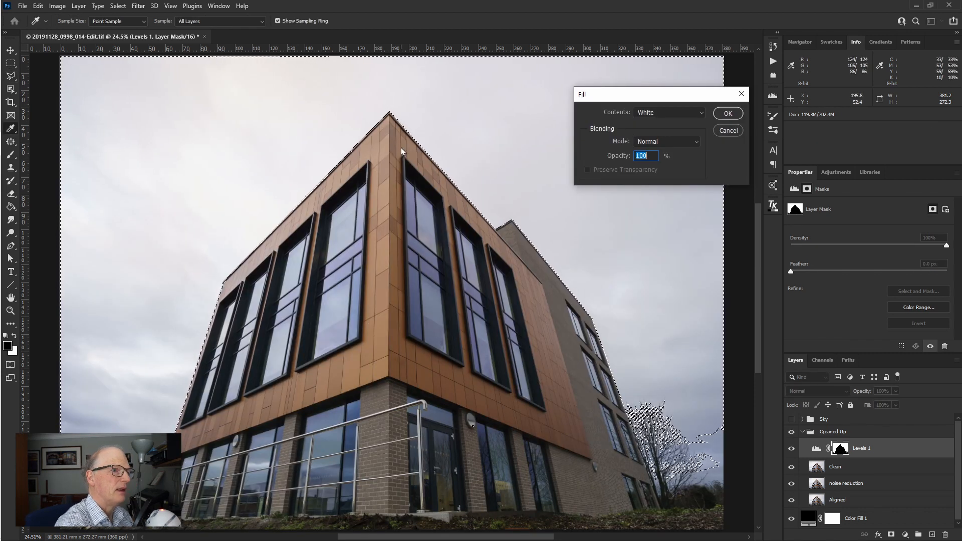
pyautogui.click(733, 114)
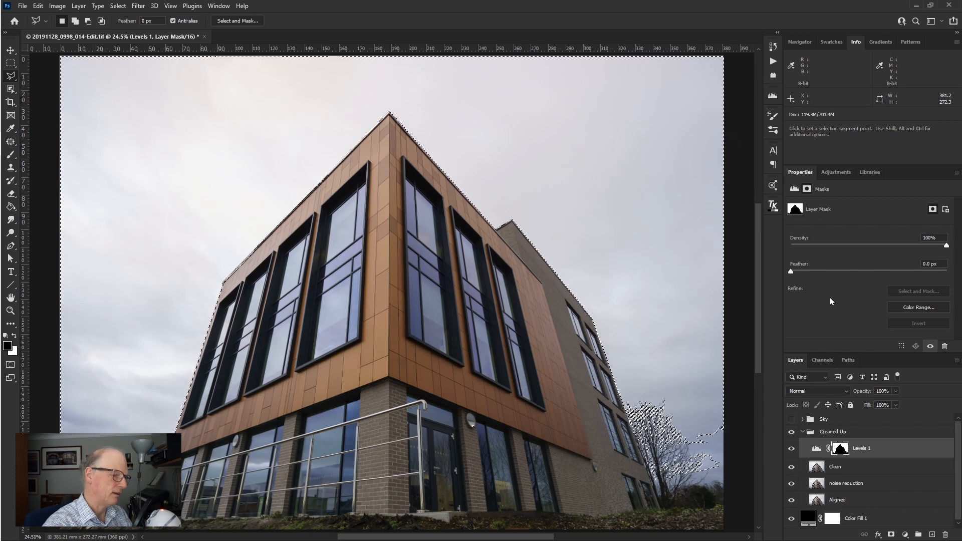
pyautogui.keyDown('alt'); pyautogui.click(841, 449); pyautogui.keyUp('alt')
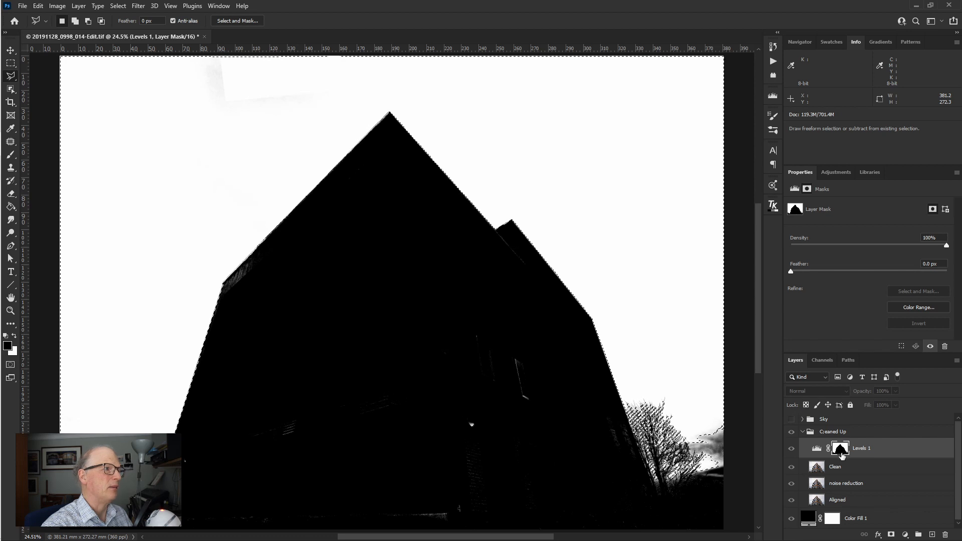
pyautogui.keyDown('alt'); pyautogui.click(841, 450); pyautogui.keyUp('alt')
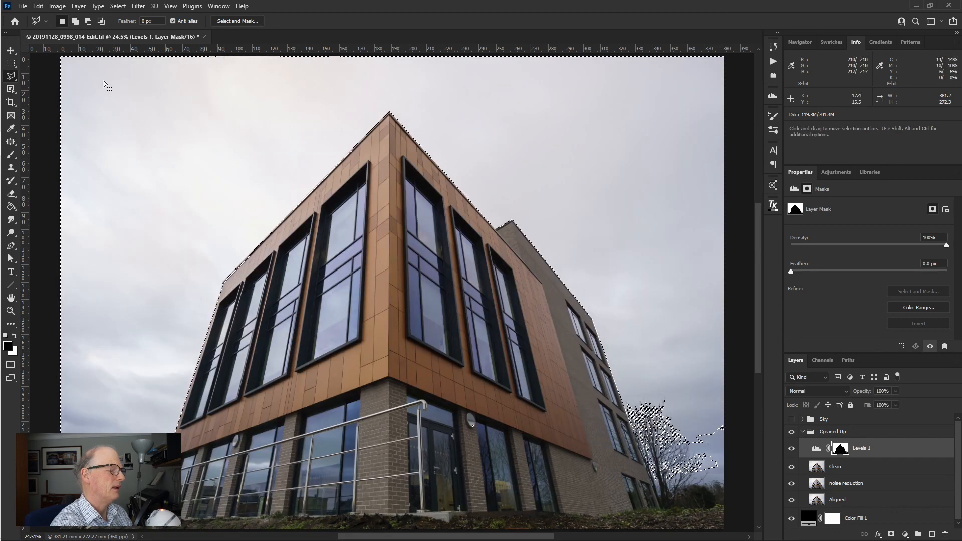
# - Add a large polygon of sky above the building's apex, reaching past the image's upper edge, to the selection
pyautogui.press('alt')
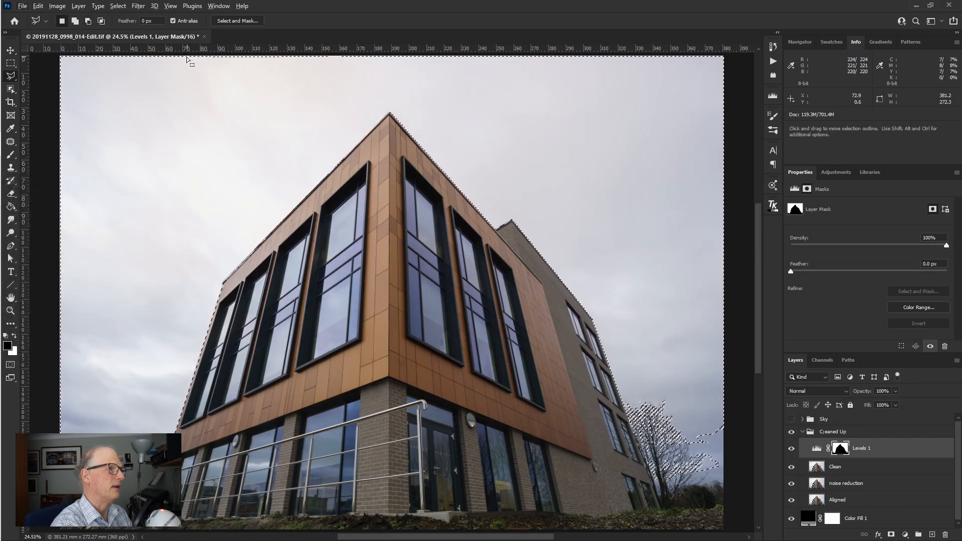
pyautogui.press('shift')
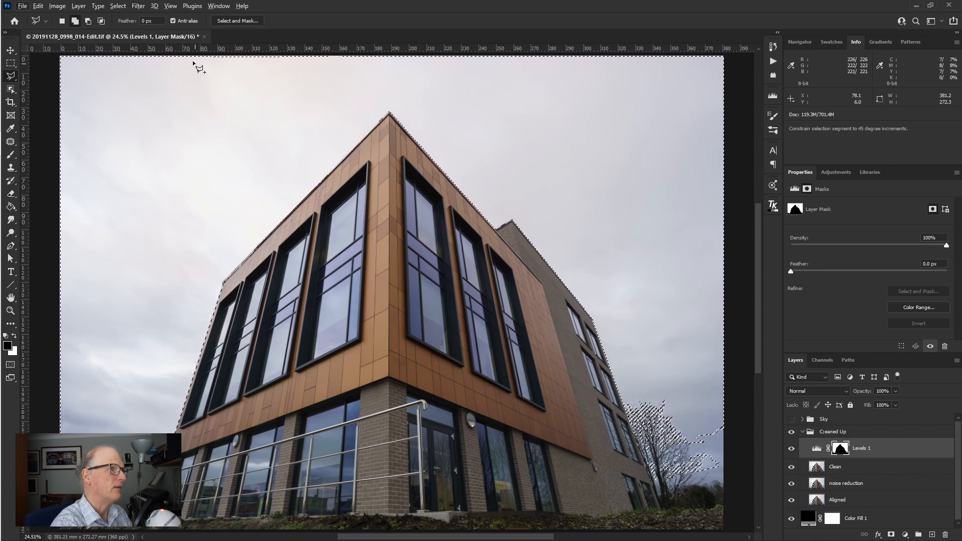
pyautogui.click(190, 57)
pyautogui.click(206, 170)
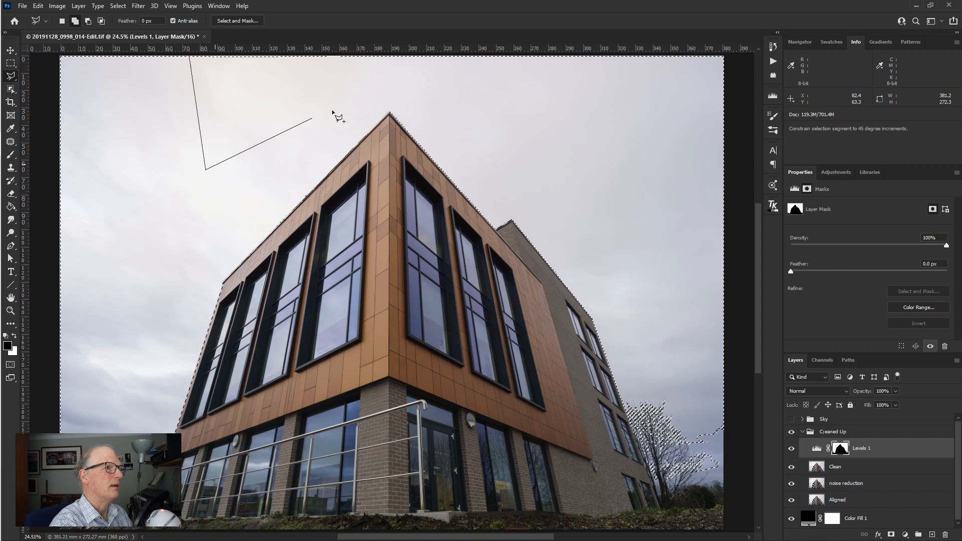
pyautogui.click(442, 88)
pyautogui.click(440, 54)
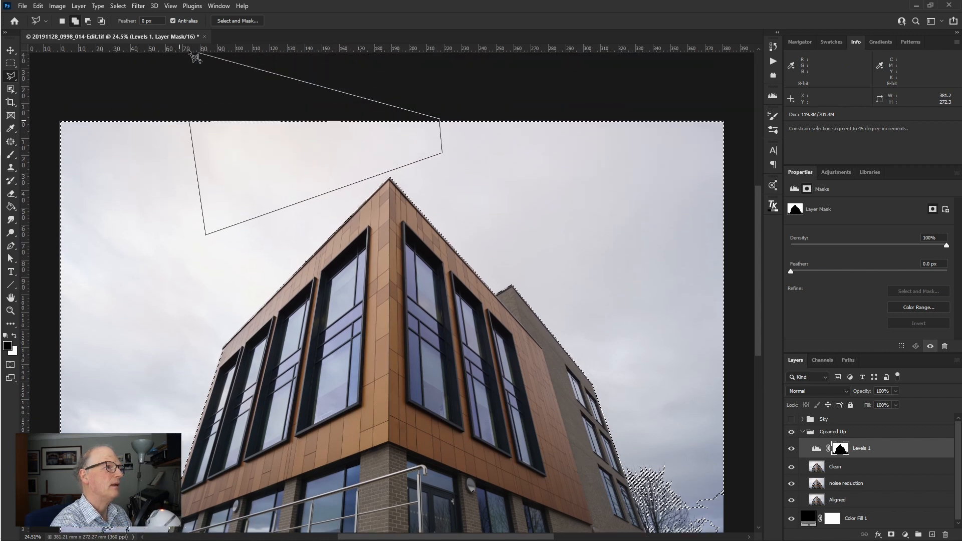
pyautogui.doubleClick(186, 56)
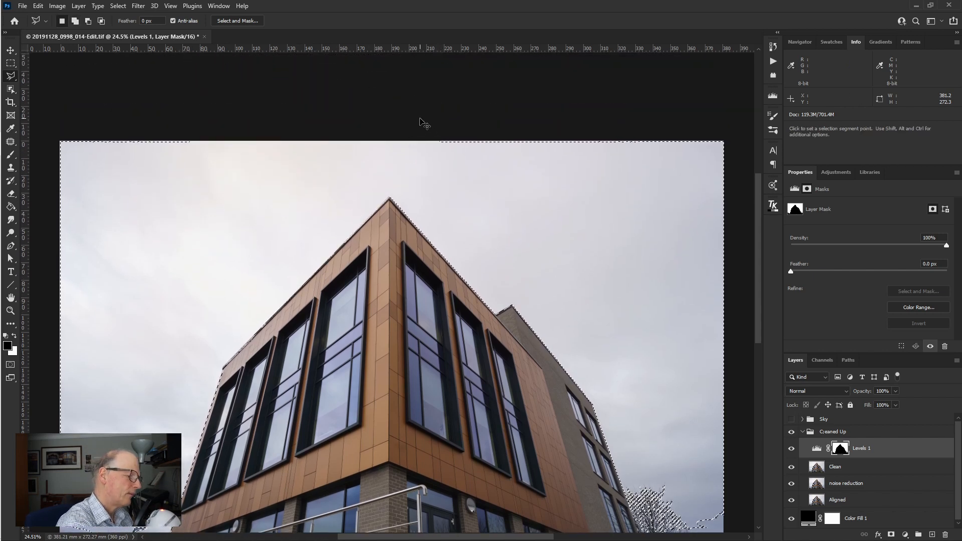
pyautogui.scroll(-3, 421, 122)
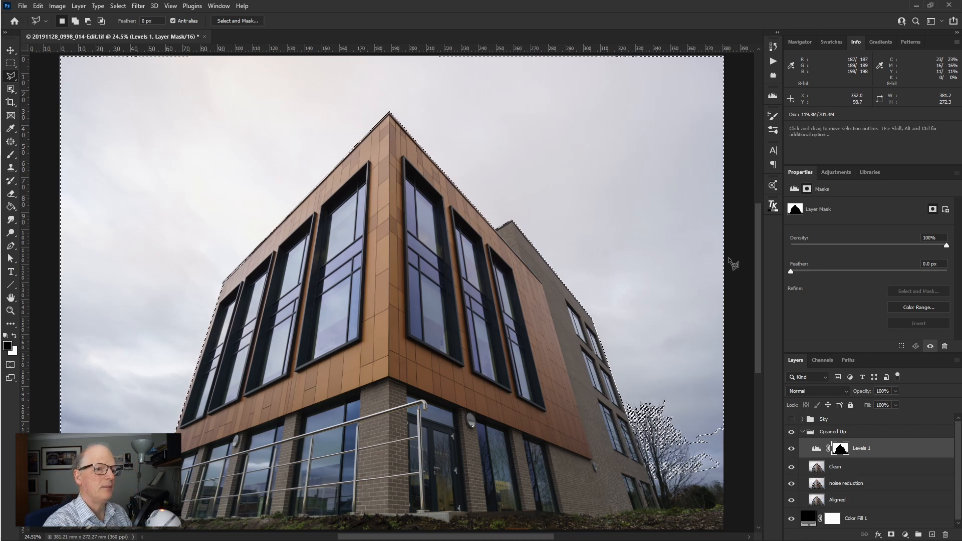
# - Fill the extended sky selection on the Levels mask with White at 100% opacity, viewing the mask before and after
pyautogui.keyDown('alt'); pyautogui.click(842, 450); pyautogui.keyUp('alt')
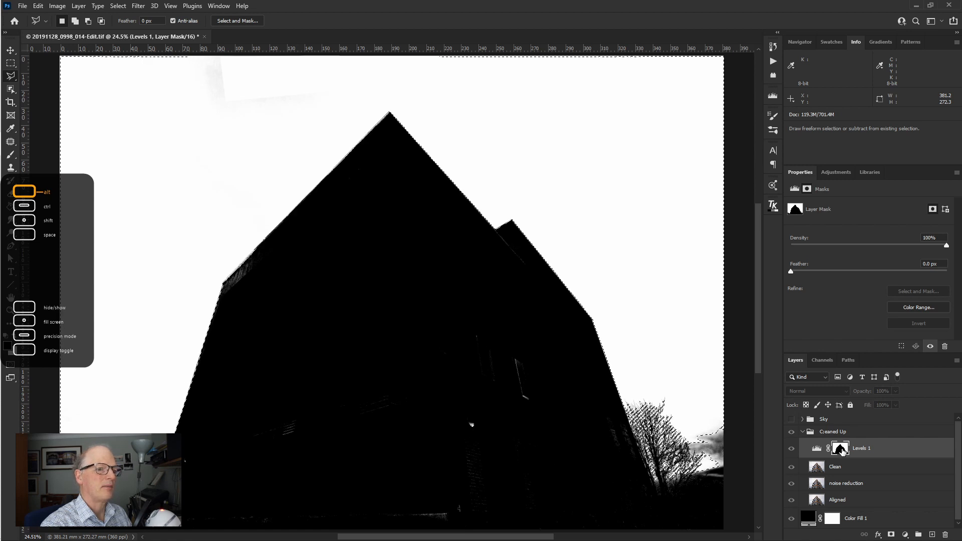
pyautogui.keyDown('alt'); pyautogui.click(842, 450); pyautogui.keyUp('alt')
pyautogui.hotkey('ctrl', '0')
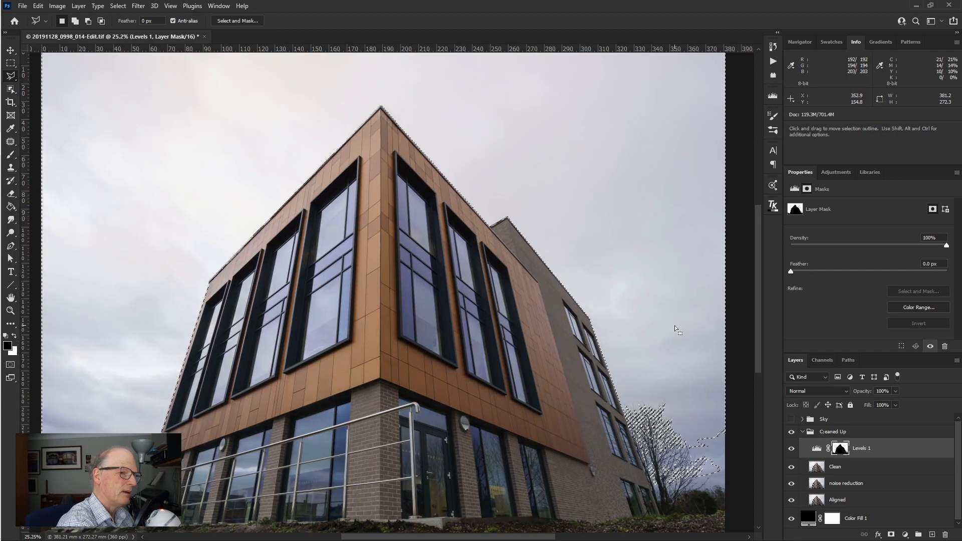
pyautogui.hotkey('shift', 'BackSpace')
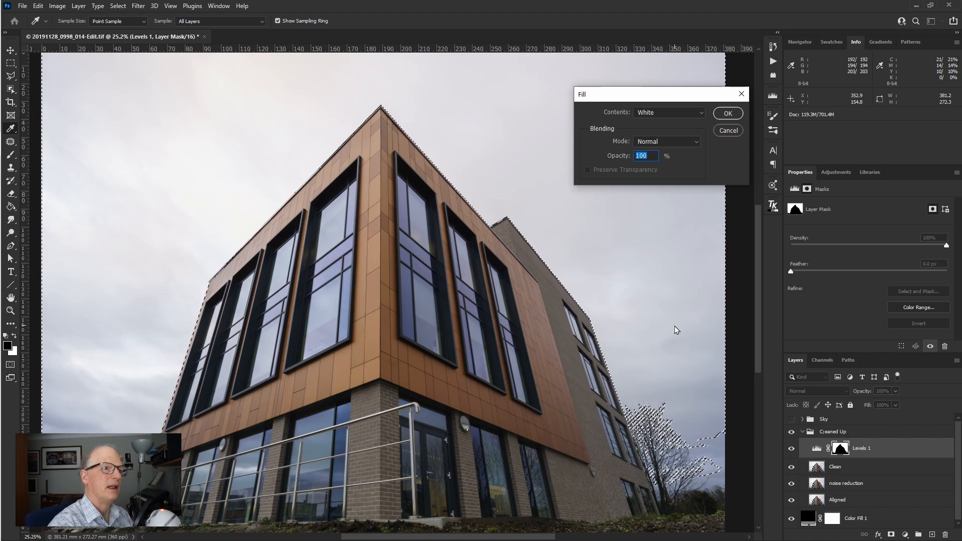
pyautogui.click(728, 115)
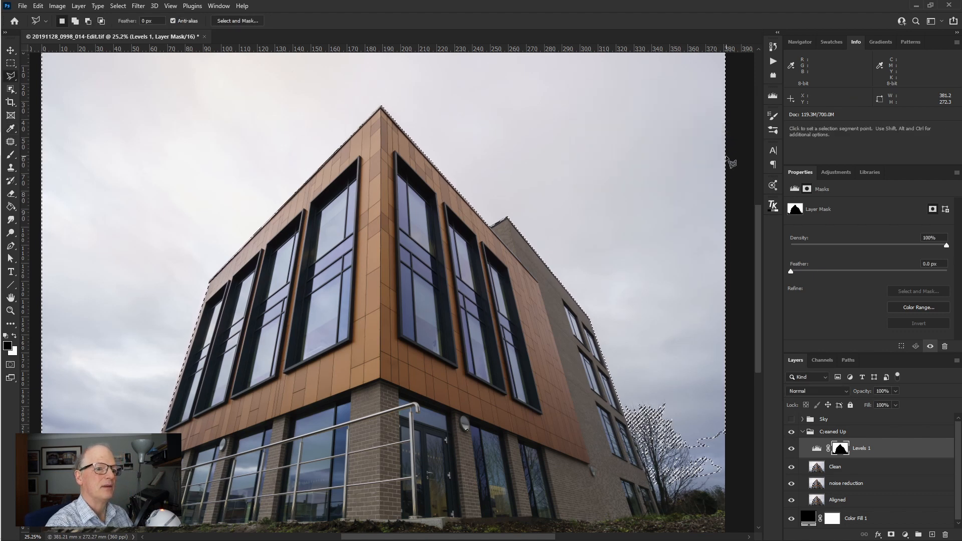
pyautogui.keyDown('alt'); pyautogui.click(841, 449); pyautogui.keyUp('alt')
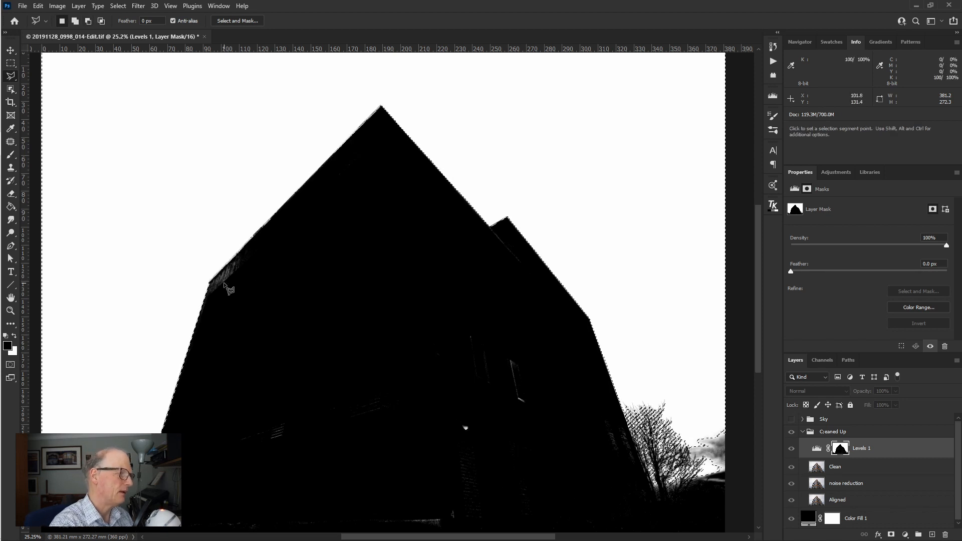
# - Inspect the Levels mask along the building's left roof edge, return to the photo view and clear the selection
pyautogui.press('z')
pyautogui.moveTo(225, 286); pyautogui.dragTo(298, 316)
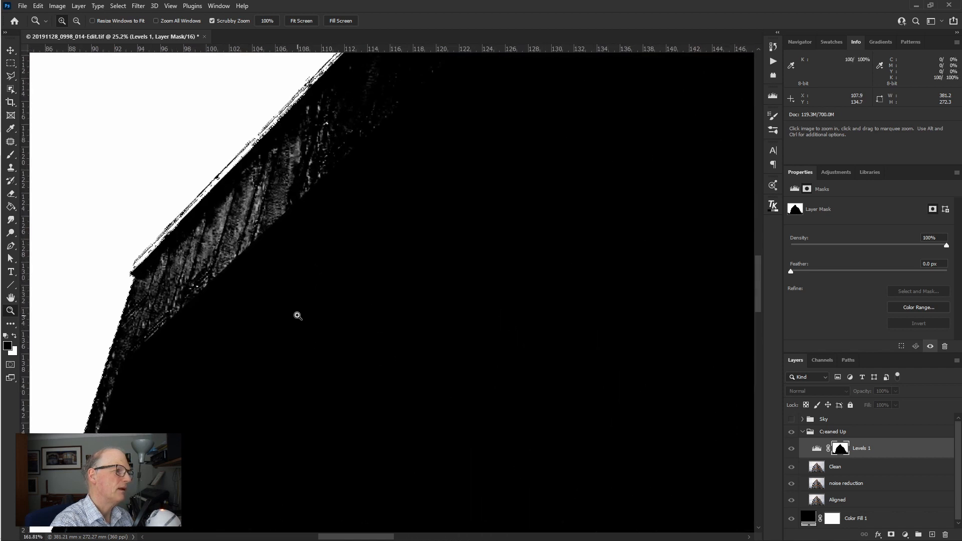
pyautogui.press('l')
pyautogui.hotkey('ctrl', '0')
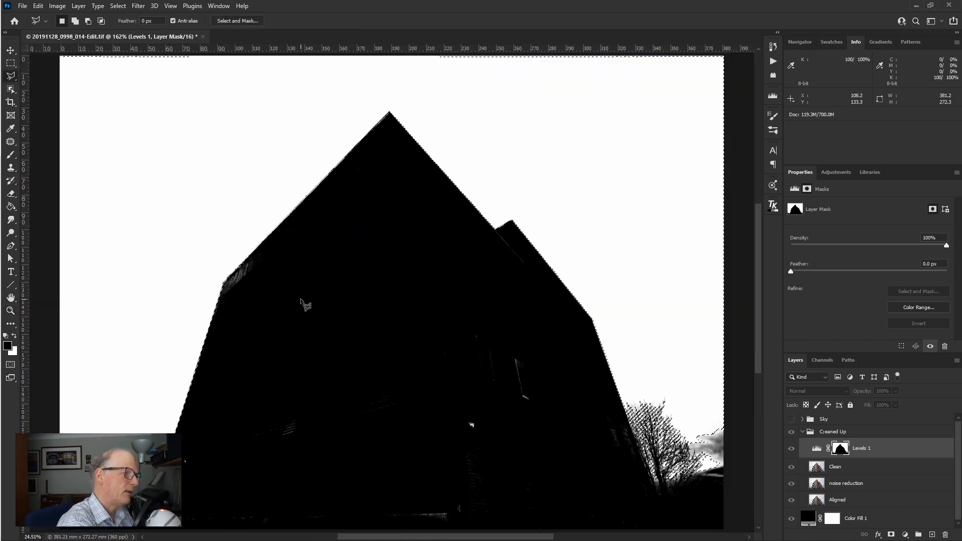
pyautogui.keyDown('ctrl'); pyautogui.click(843, 450); pyautogui.keyUp('ctrl')
pyautogui.keyDown('alt'); pyautogui.click(843, 449); pyautogui.keyUp('alt')
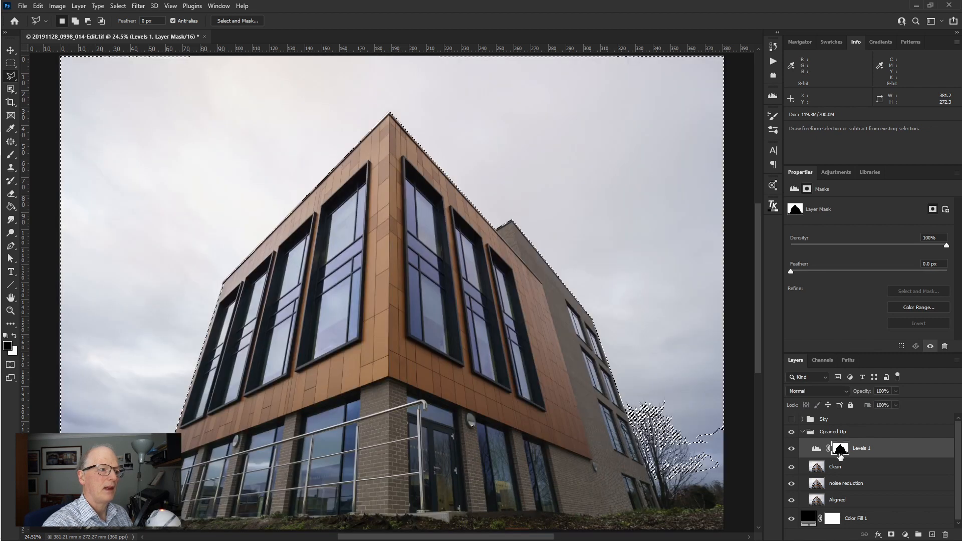
pyautogui.hotkey('ctrl', 'd')
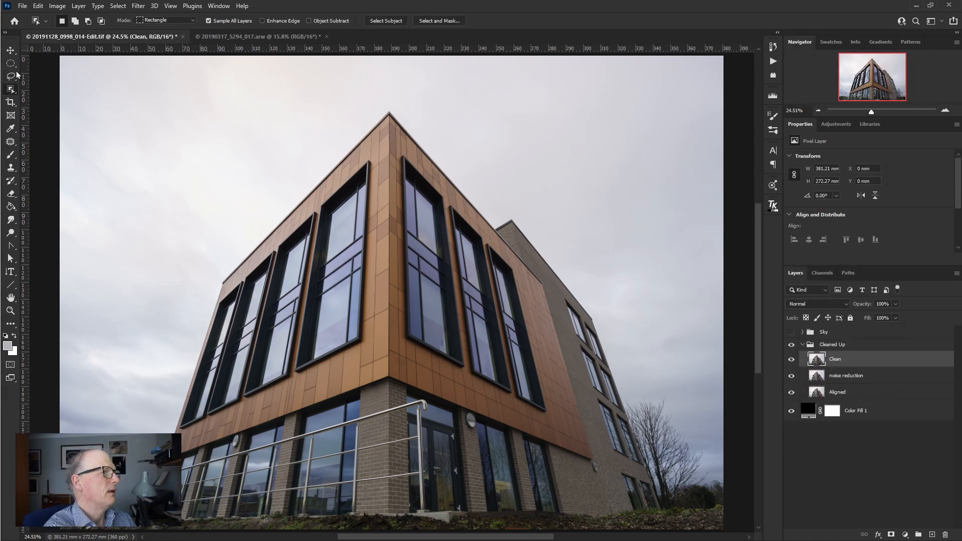
# - Try a rough Polygonal Lasso selection around the leftmost upper window and discard it after checking its lower edge up close
pyautogui.click(12, 76)
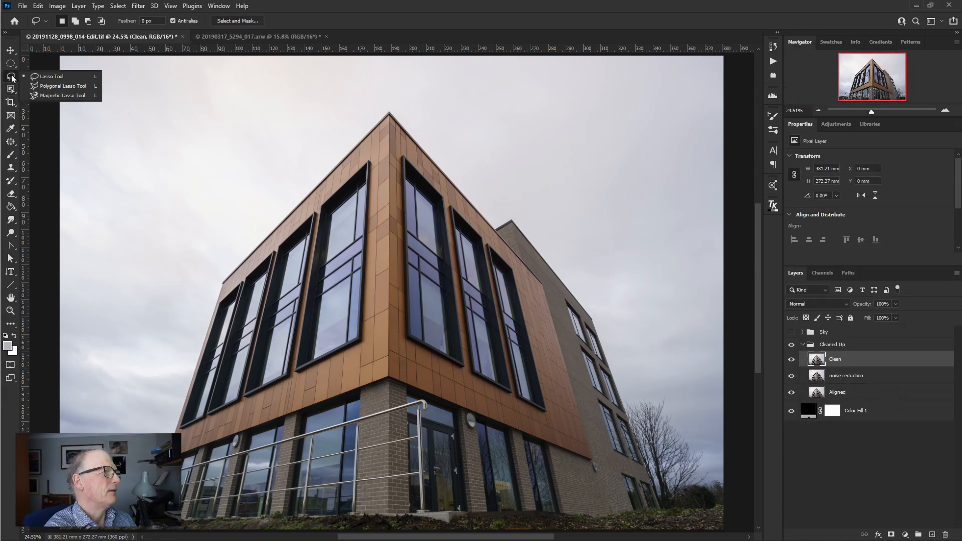
pyautogui.click(40, 86)
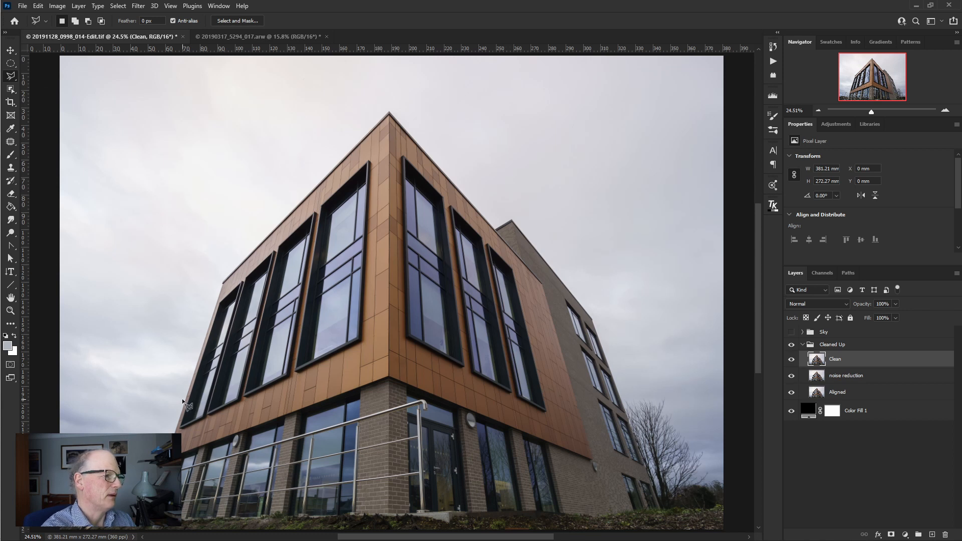
pyautogui.click(180, 426)
pyautogui.click(221, 299)
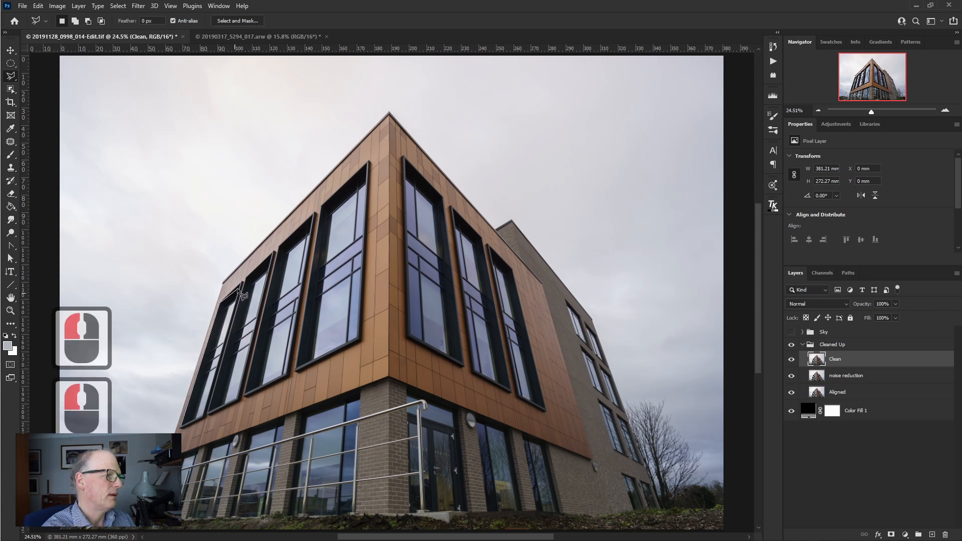
pyautogui.click(240, 283)
pyautogui.click(204, 416)
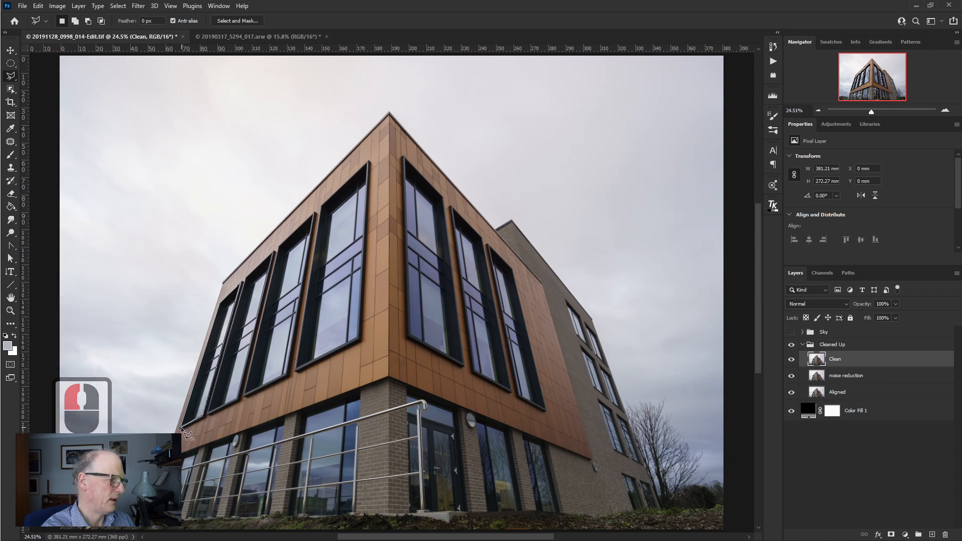
pyautogui.click(181, 427)
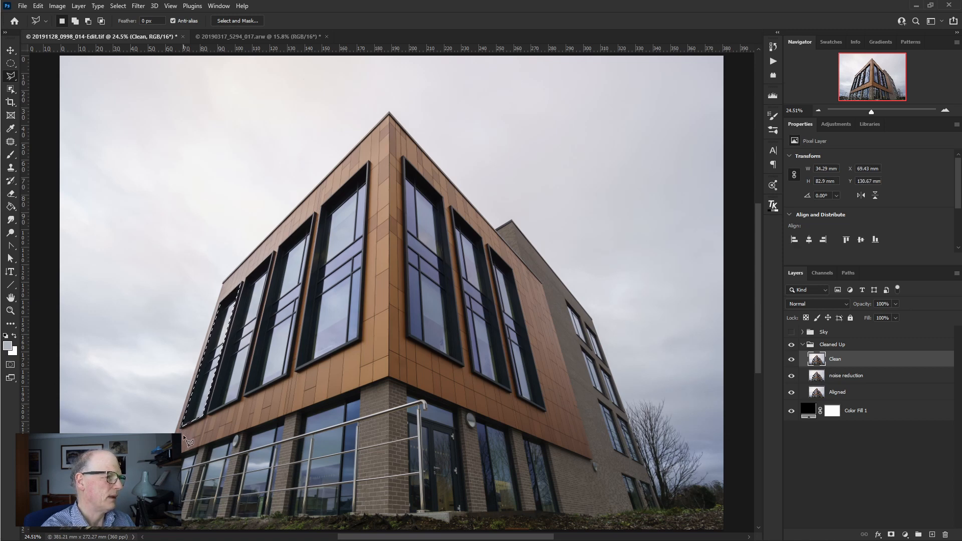
pyautogui.press('z')
pyautogui.moveTo(182, 435); pyautogui.dragTo(290, 419)
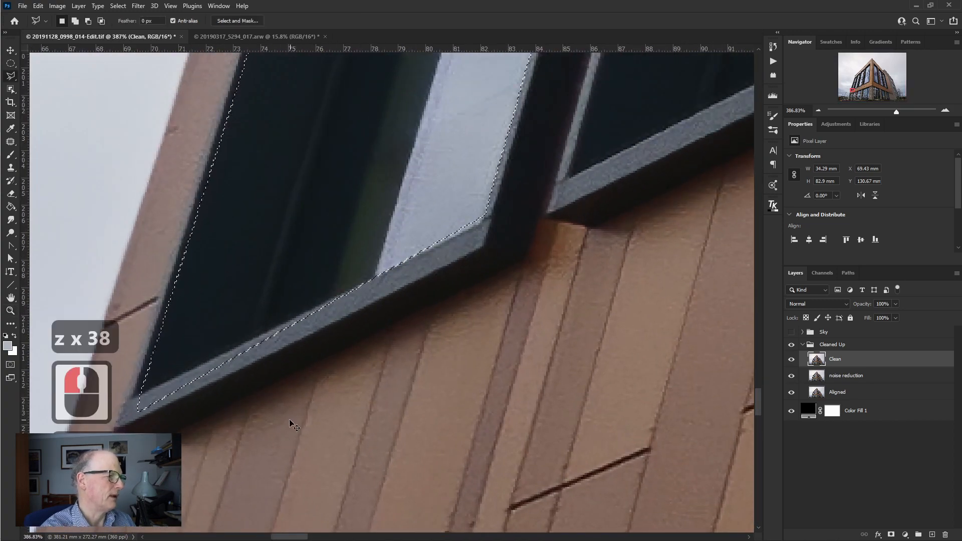
pyautogui.click(289, 421)
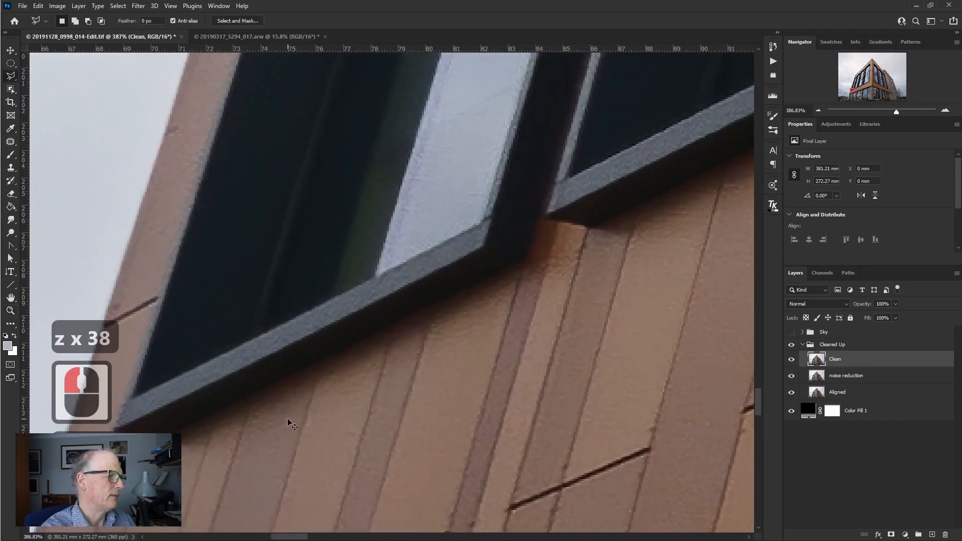
pyautogui.hotkey('ctrl', 'd')
# - Trace the leftmost upper window precisely with the Polygonal Lasso, from its lower-left corner up the left edge and along the top
pyautogui.click(132, 396)
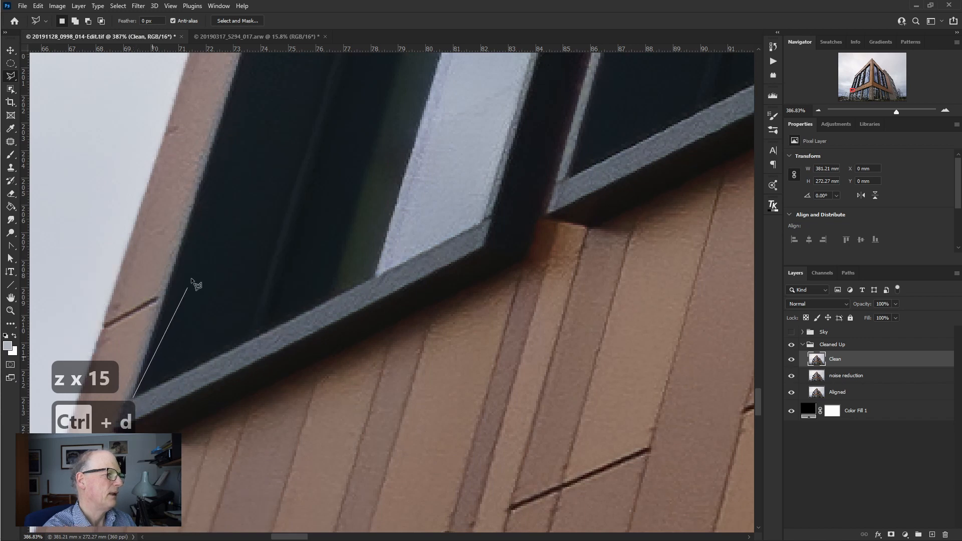
pyautogui.moveTo(269, 116); pyautogui.dragTo(196, 456)
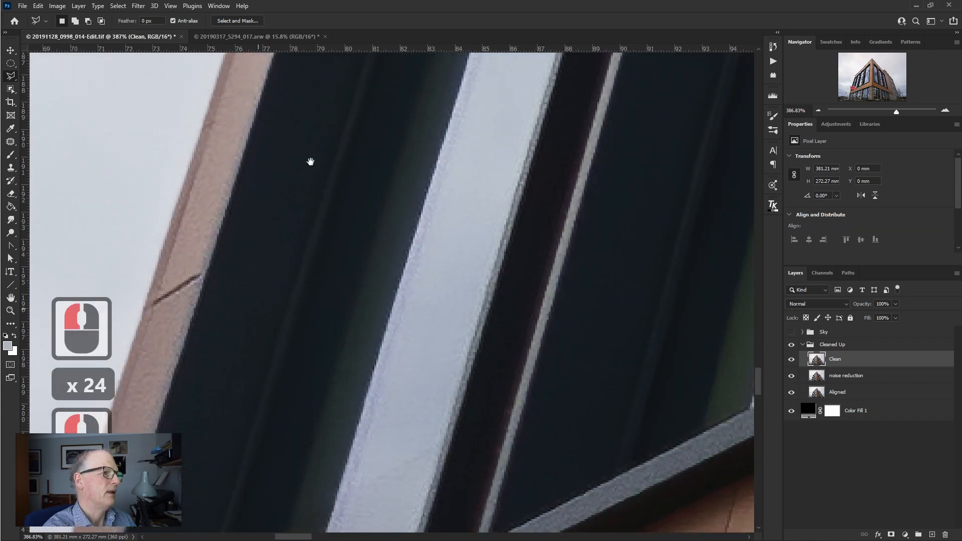
pyautogui.moveTo(310, 161); pyautogui.dragTo(264, 370)
pyautogui.moveTo(320, 146)
pyautogui.mouseDown()
pyautogui.moveTo(221, 529)
pyautogui.moveTo(342, 155)
pyautogui.moveTo(303, 350)
pyautogui.mouseUp()
pyautogui.moveTo(402, 95); pyautogui.dragTo(304, 514)
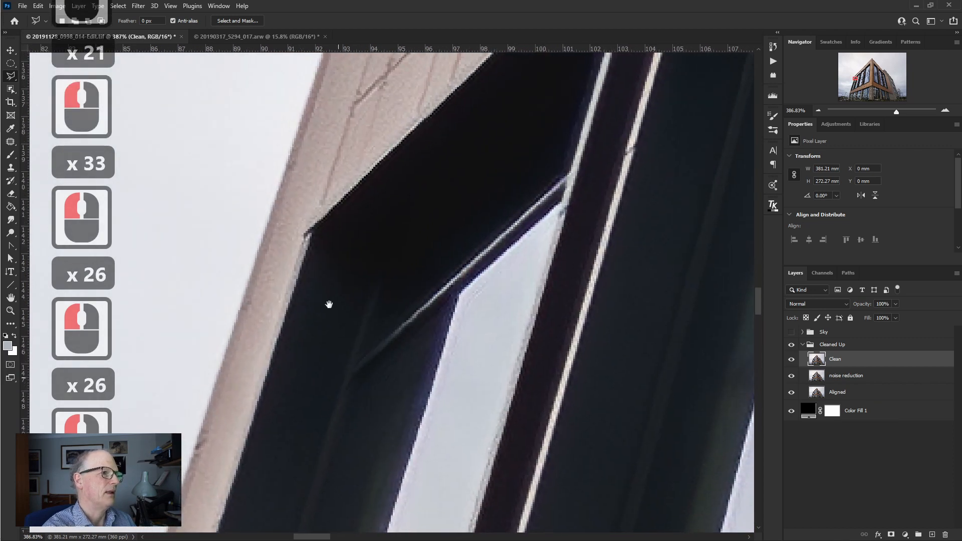
pyautogui.click(313, 227)
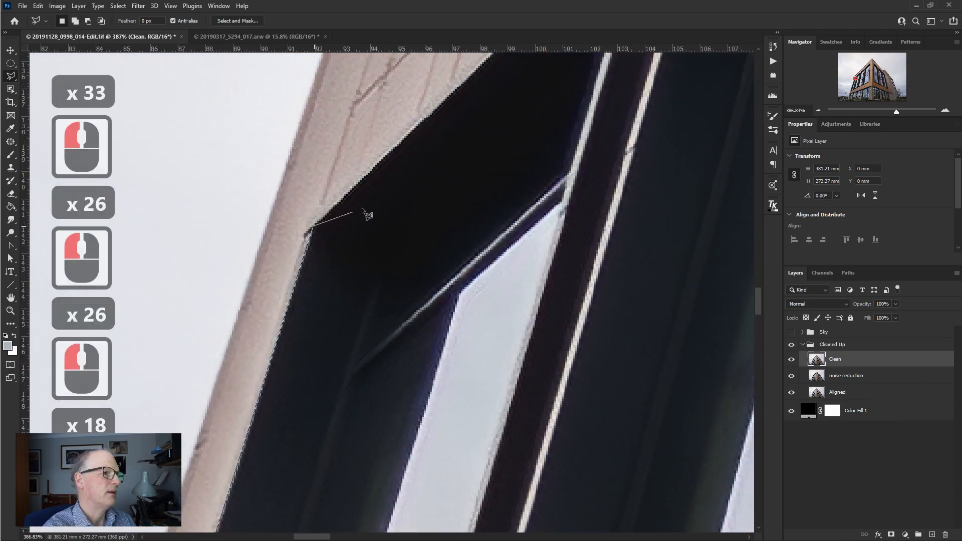
pyautogui.moveTo(488, 166)
pyautogui.mouseDown()
pyautogui.moveTo(395, 251)
pyautogui.moveTo(238, 436)
pyautogui.mouseUp()
pyautogui.click(396, 178)
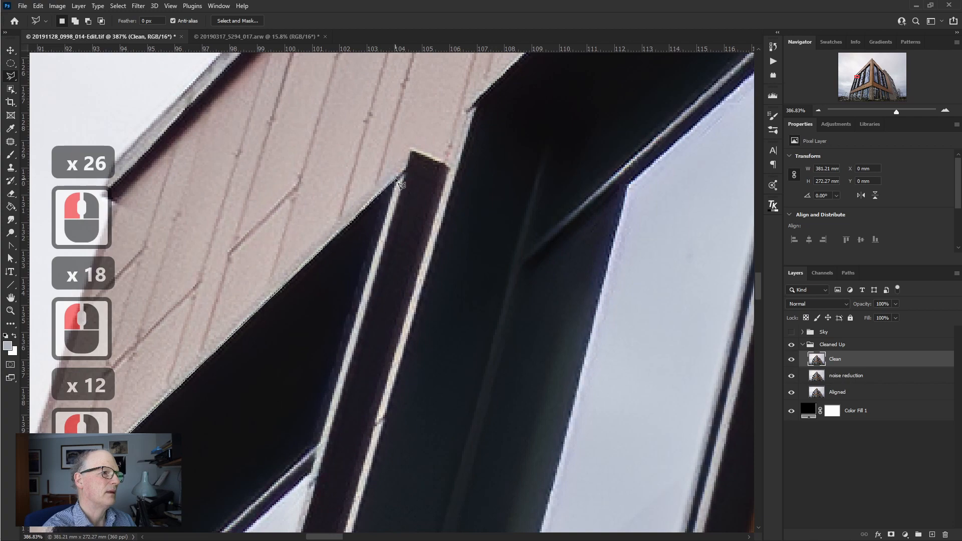
# - Continue the lasso outline down the window's right edge and along the sill, closing the selection at the lower-left starting corner
pyautogui.moveTo(316, 485)
pyautogui.mouseDown()
pyautogui.moveTo(408, 251)
pyautogui.moveTo(501, 120)
pyautogui.mouseUp()
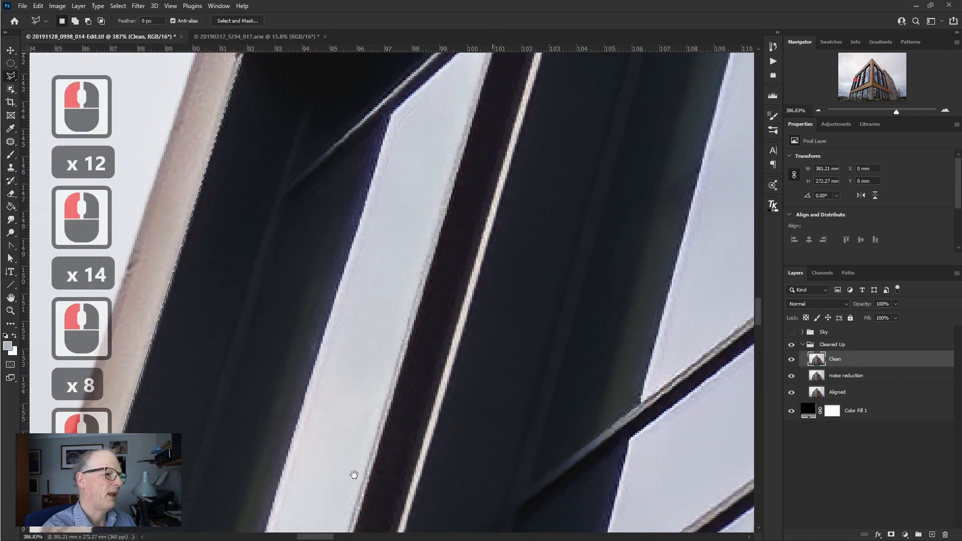
pyautogui.moveTo(354, 475); pyautogui.dragTo(473, 227)
pyautogui.moveTo(427, 420); pyautogui.dragTo(532, 95)
pyautogui.moveTo(438, 361); pyautogui.dragTo(509, 88)
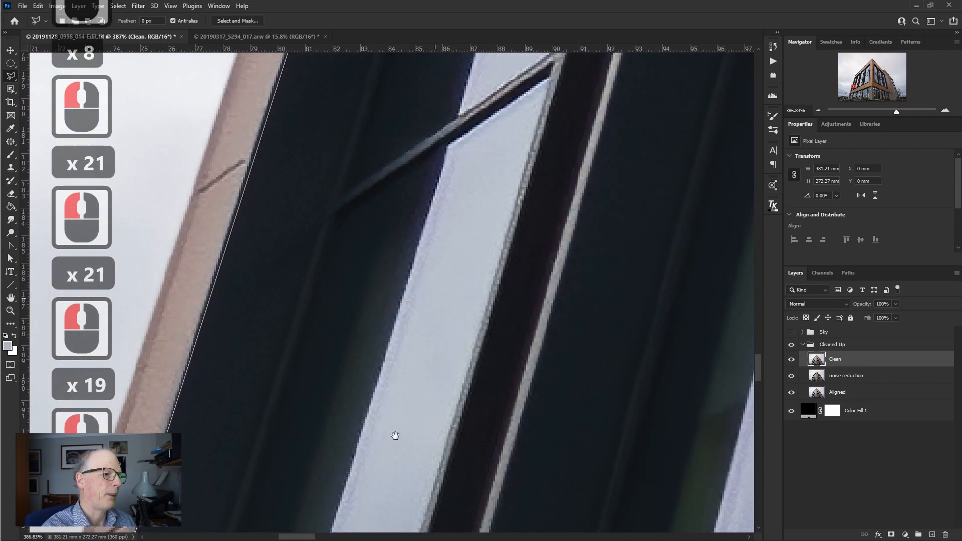
pyautogui.moveTo(396, 437); pyautogui.dragTo(461, 107)
pyautogui.moveTo(408, 393); pyautogui.dragTo(446, 160)
pyautogui.click(454, 218)
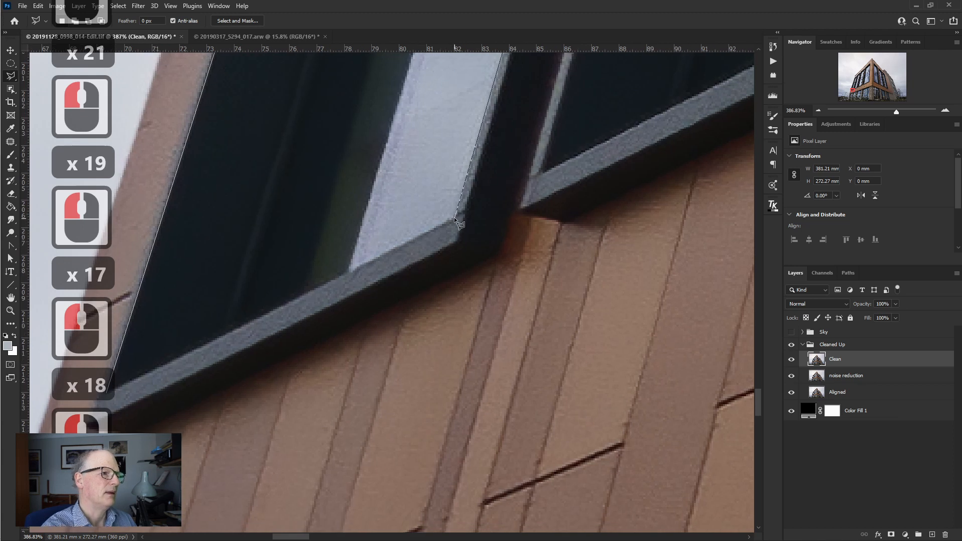
pyautogui.moveTo(239, 338); pyautogui.dragTo(396, 293)
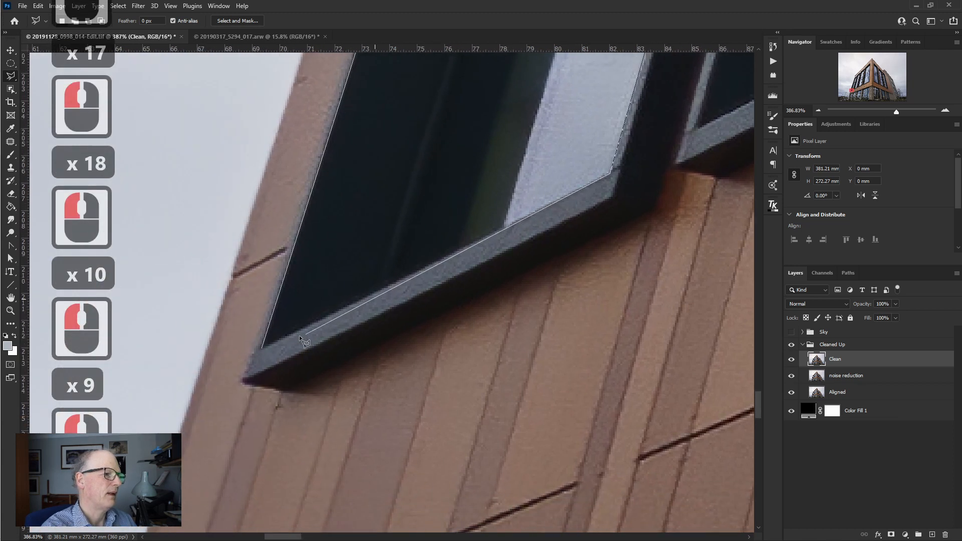
pyautogui.click(263, 348)
pyautogui.click(263, 348)
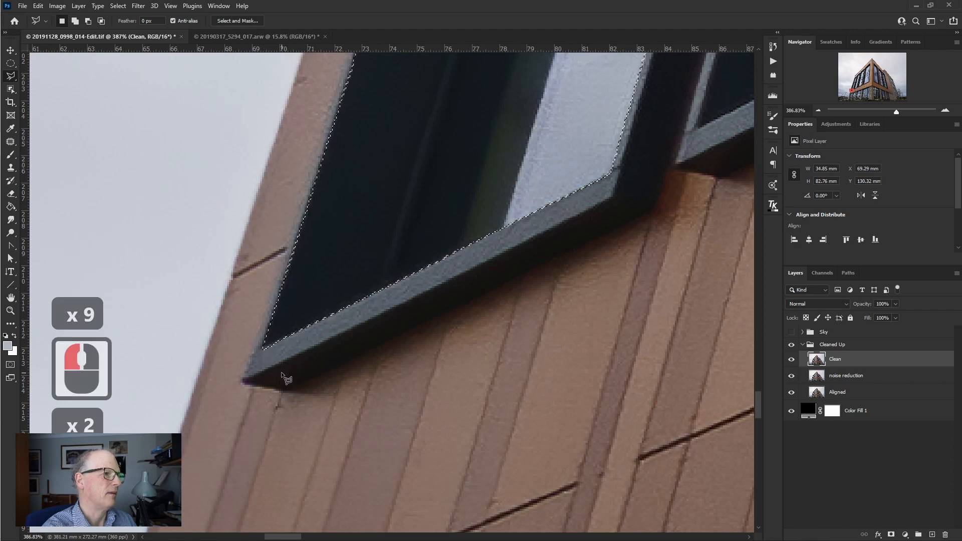
pyautogui.hotkey('ctrl', '0')
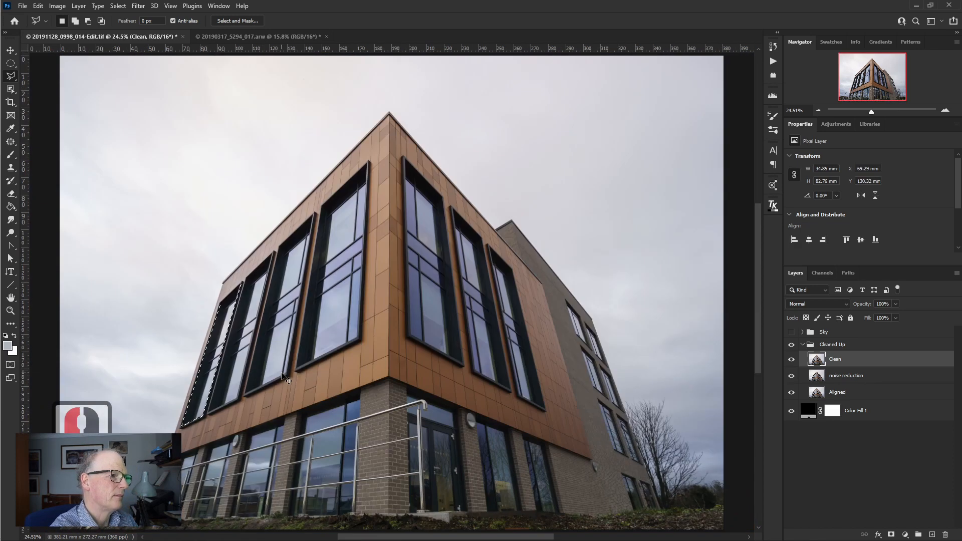
# - Feather the window selection with a radius of 0.5 pixels
pyautogui.click(119, 5)
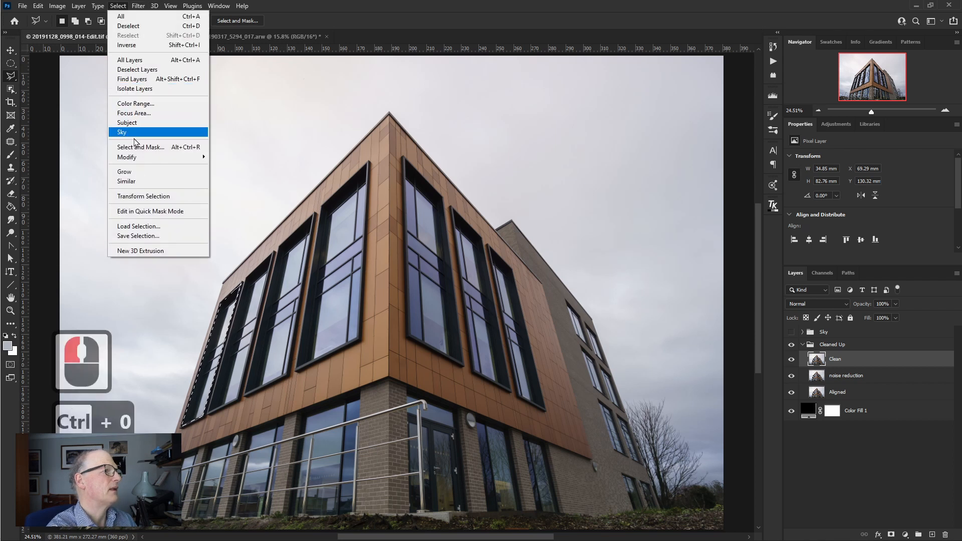
pyautogui.moveTo(136, 162)
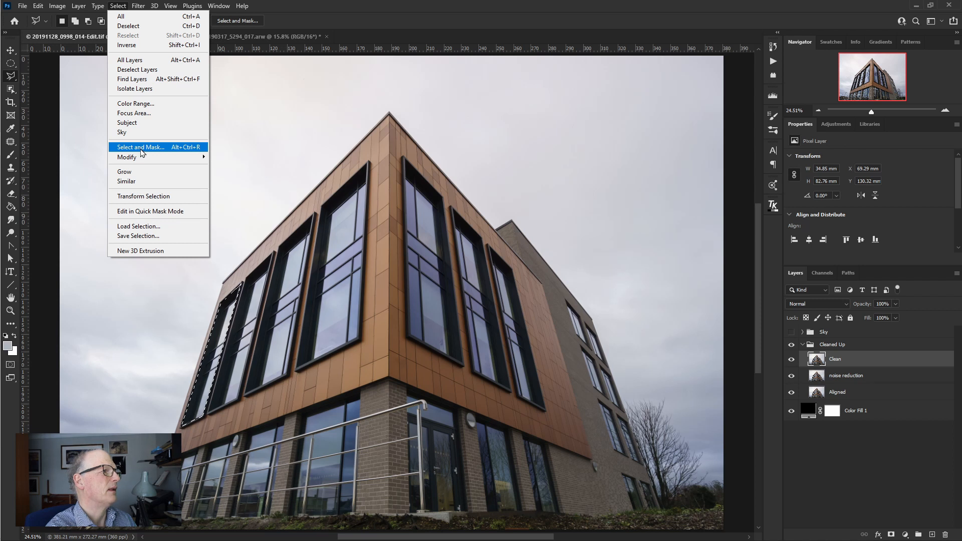
pyautogui.click(236, 197)
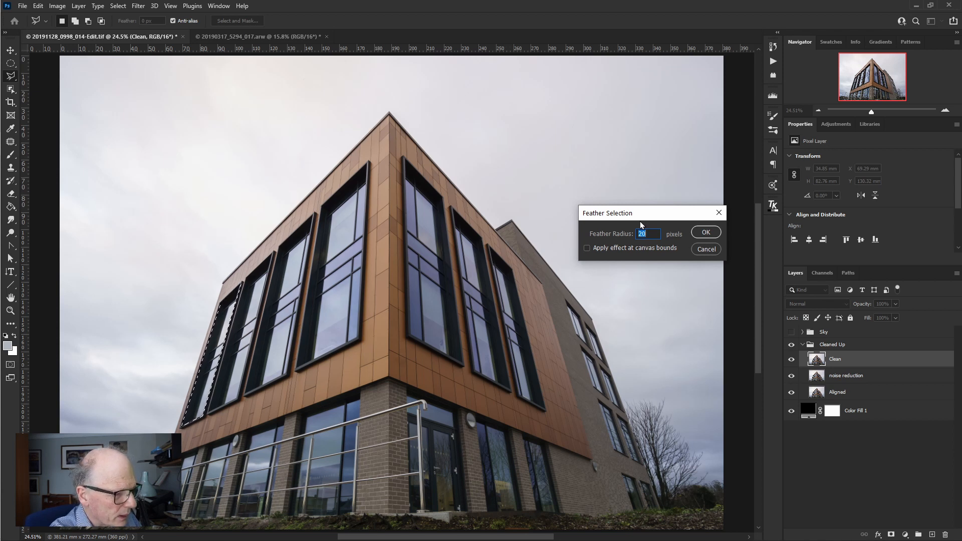
pyautogui.write('.5')
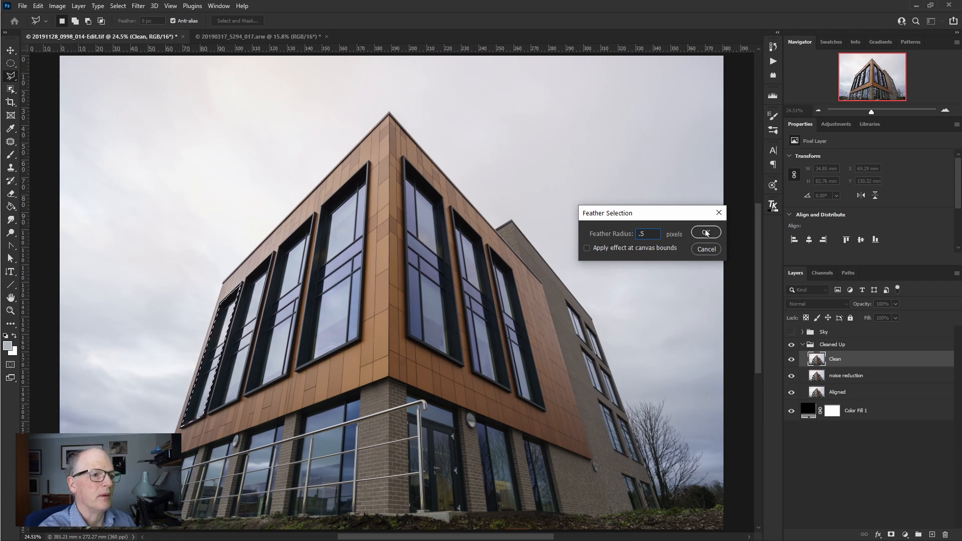
pyautogui.click(706, 233)
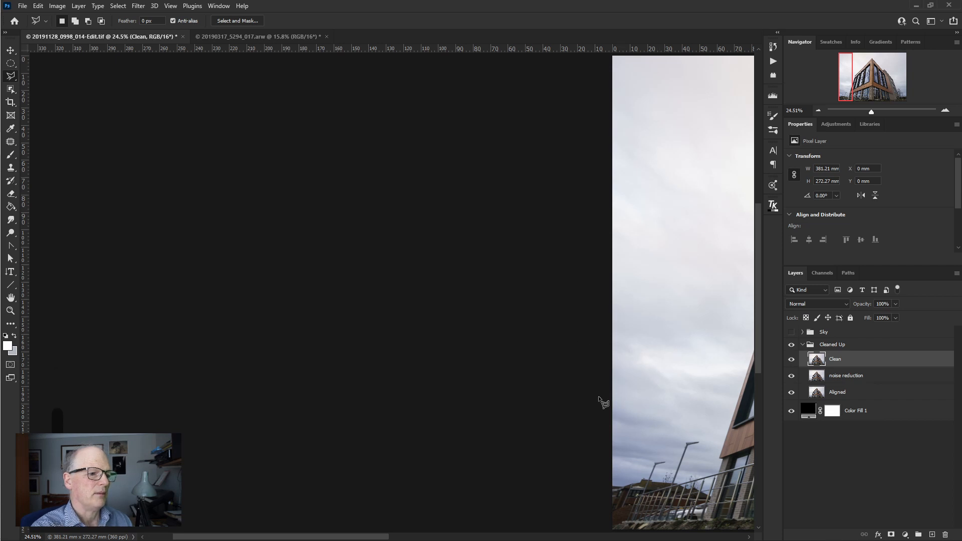
# - Bring the whole building back into view and activate the Pen tool in Path mode
pyautogui.moveTo(389, 537); pyautogui.dragTo(543, 508)
pyautogui.press('p')
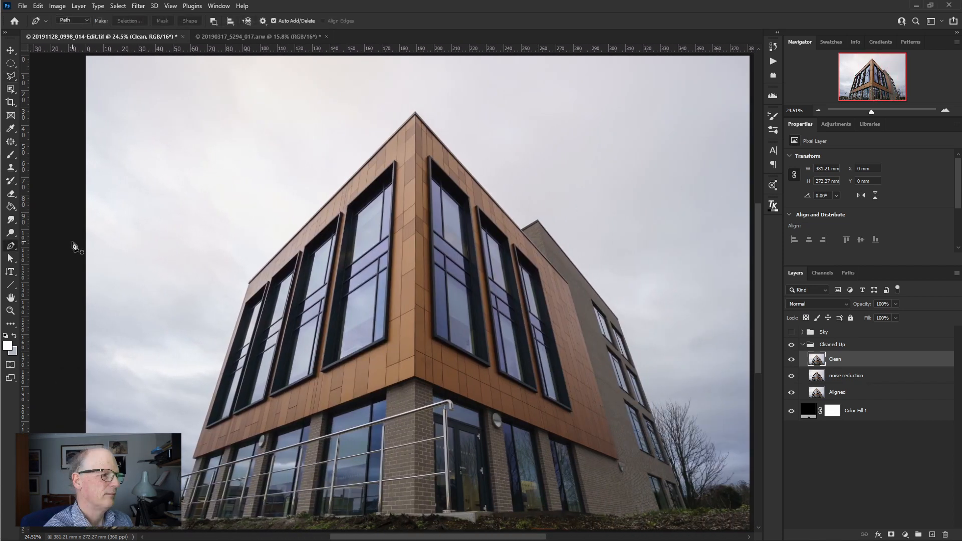
pyautogui.hotkey('ctrl', 'shift', 'z')
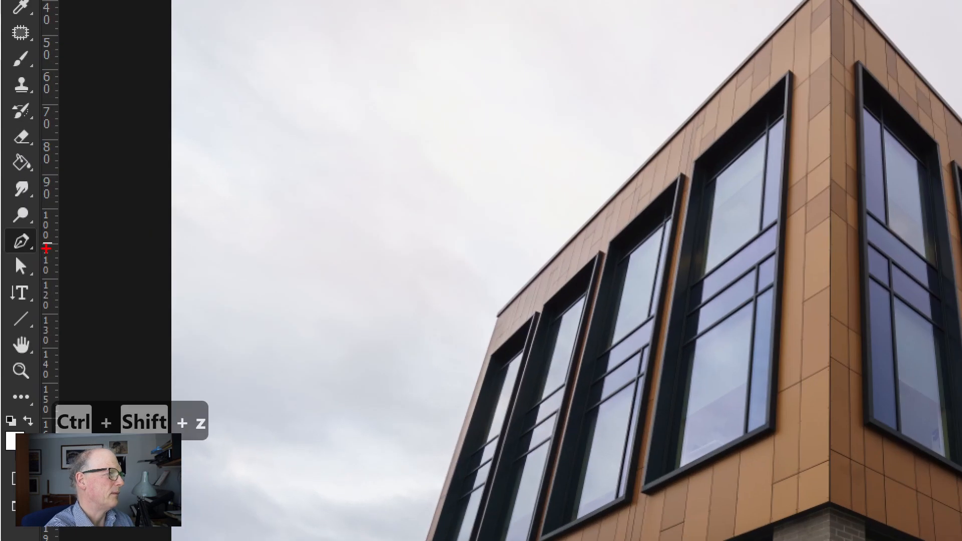
pyautogui.moveTo(47, 221)
pyautogui.mouseDown()
pyautogui.moveTo(18, 221)
pyautogui.moveTo(20, 270)
pyautogui.moveTo(28, 230)
pyautogui.mouseUp()
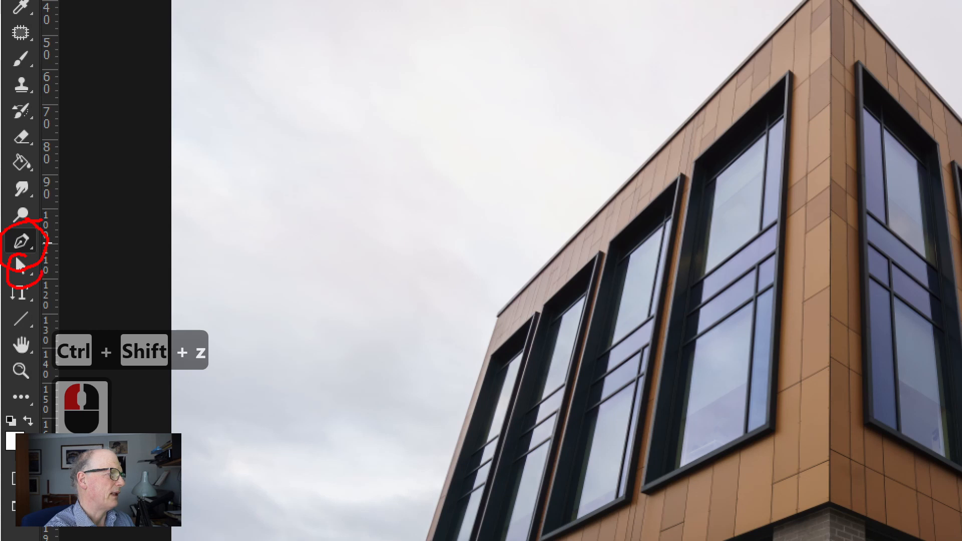
pyautogui.moveTo(42, 272); pyautogui.dragTo(20, 253)
pyautogui.moveTo(26, 289); pyautogui.dragTo(18, 331)
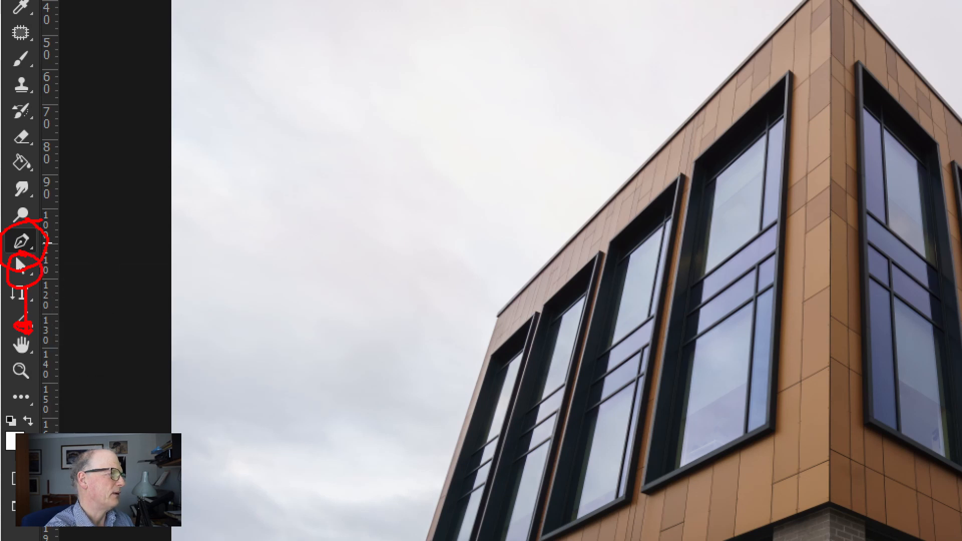
pyautogui.click(55, 310)
pyautogui.click(158, 307)
pyautogui.press('Escape')
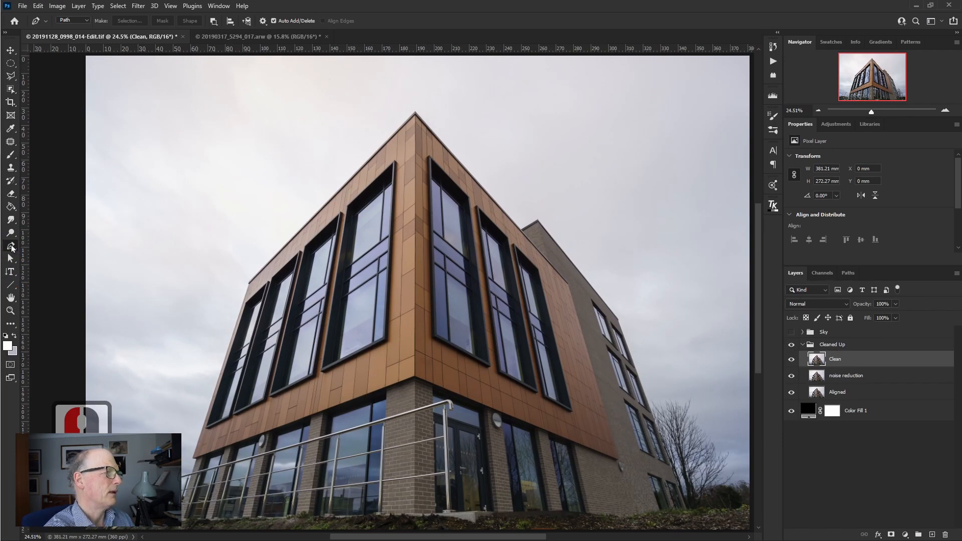
pyautogui.press('Escape')
# - Draw an open five-point path of straight segments with the Pen tool in the sky to the left of the building
pyautogui.click(157, 183)
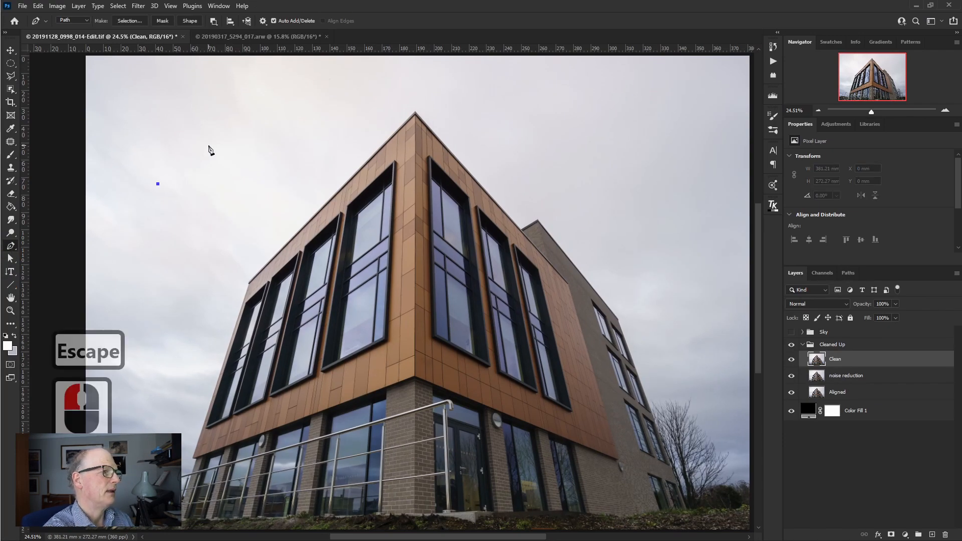
pyautogui.click(213, 143)
pyautogui.click(243, 174)
pyautogui.click(221, 207)
pyautogui.click(179, 216)
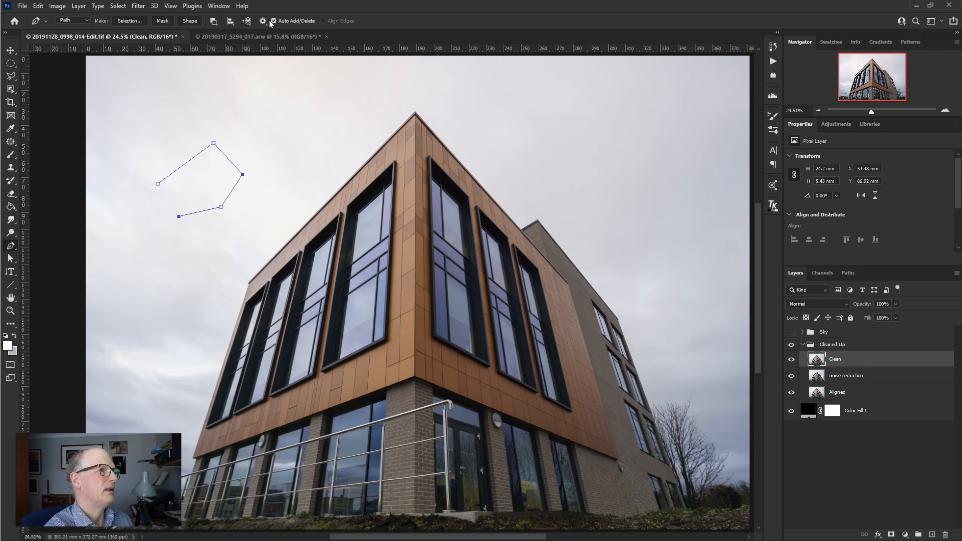
pyautogui.hotkey('ctrl', 'z')
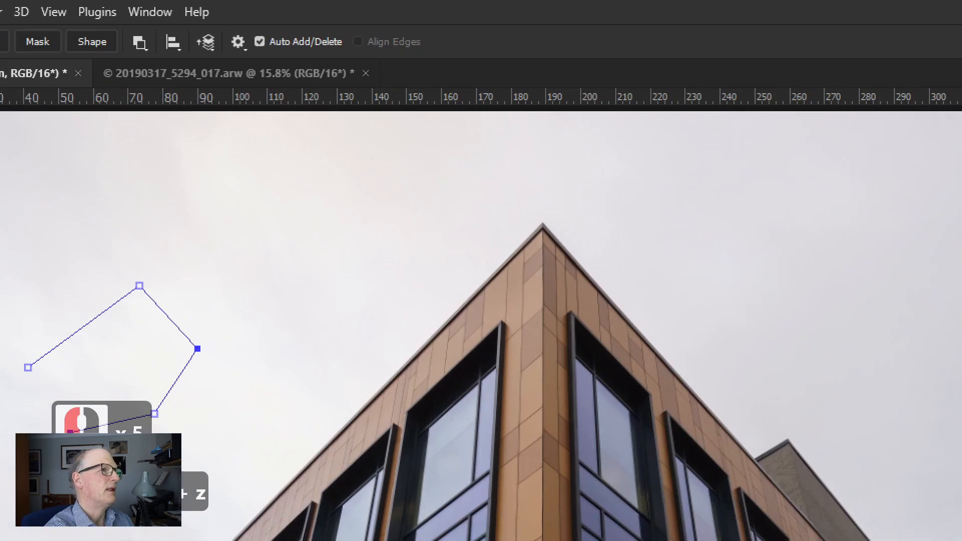
# - Delete the sky path's rightmost corner anchor with the Pen tool and add an anchor halfway along the resulting right-hand segment
pyautogui.moveTo(294, 25)
pyautogui.mouseDown()
pyautogui.moveTo(297, 67)
pyautogui.moveTo(305, 33)
pyautogui.mouseUp()
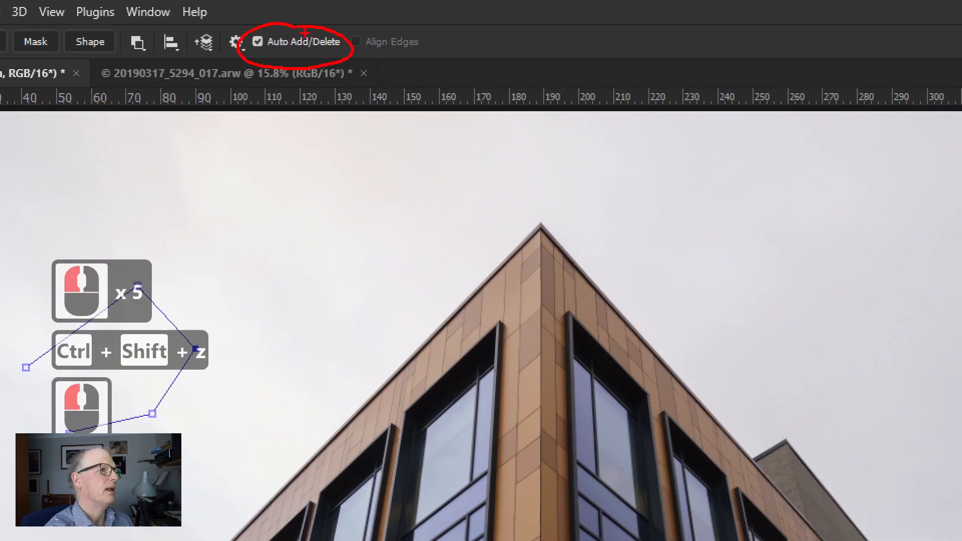
pyautogui.press('Escape')
pyautogui.click(243, 175)
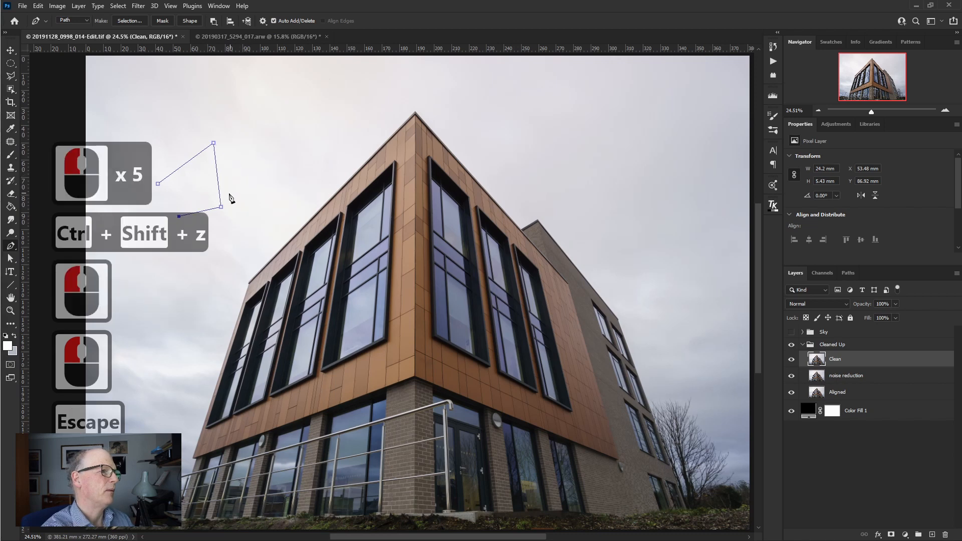
pyautogui.click(219, 180)
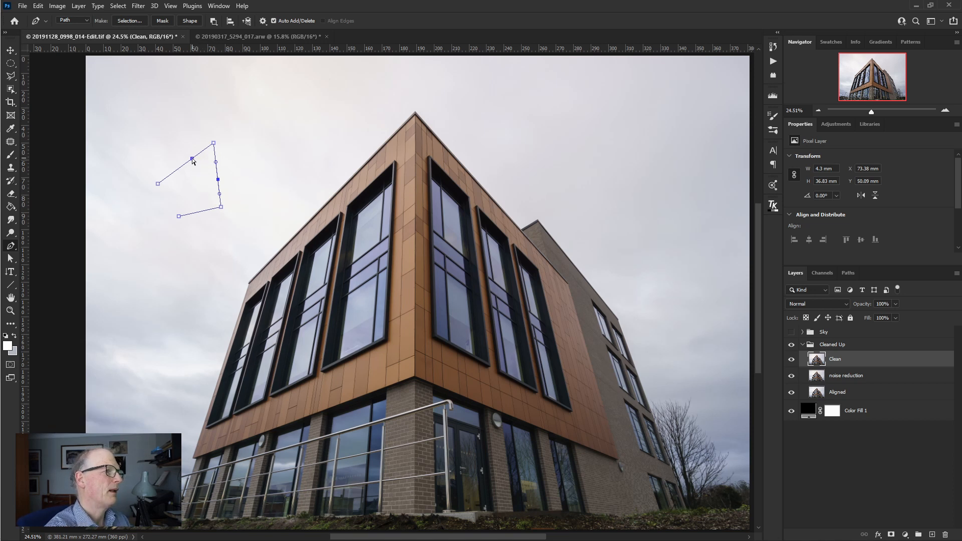
# - Try adding an anchor point to the upper-left segment of the sky path
pyautogui.click(190, 163)
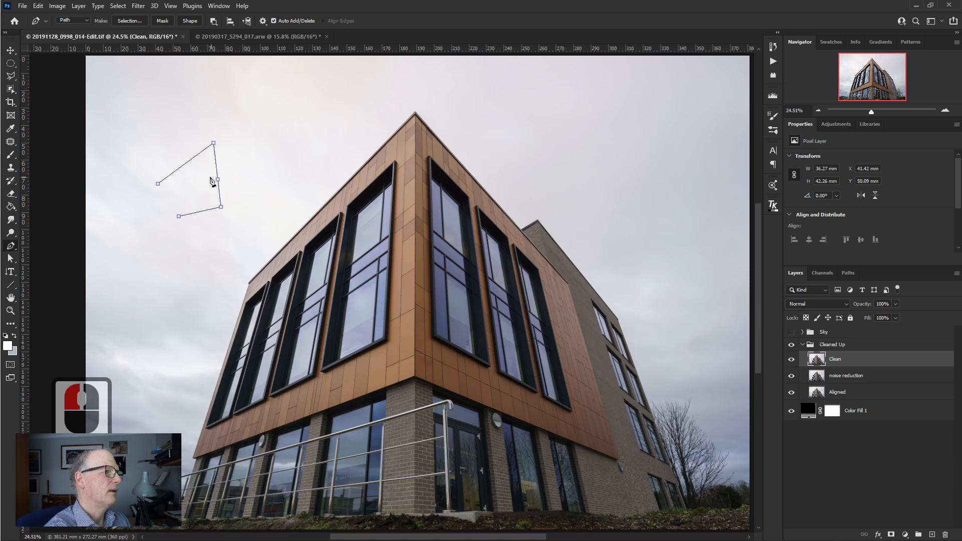
pyautogui.keyDown('ctrl'); pyautogui.click(185, 165); pyautogui.keyUp('ctrl')
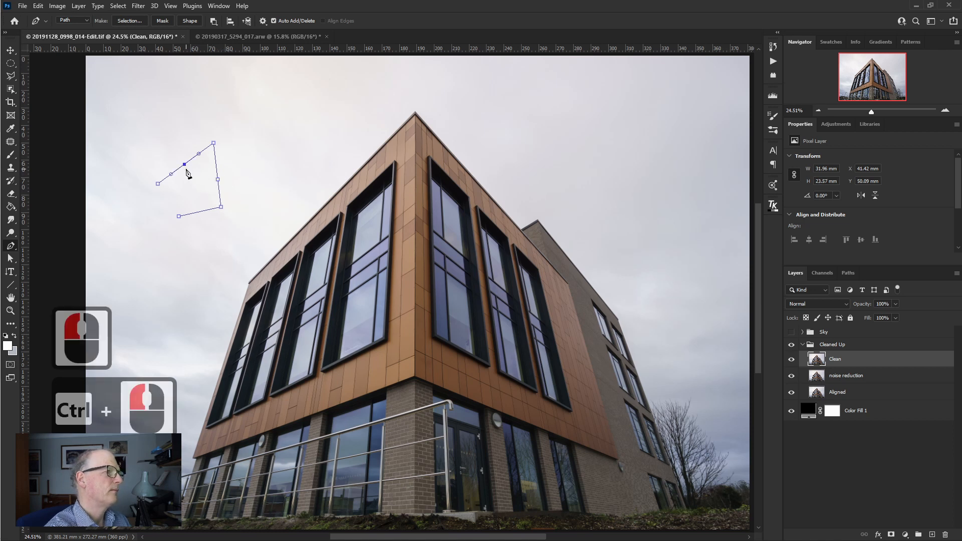
pyautogui.hotkey('ctrl', 'z')
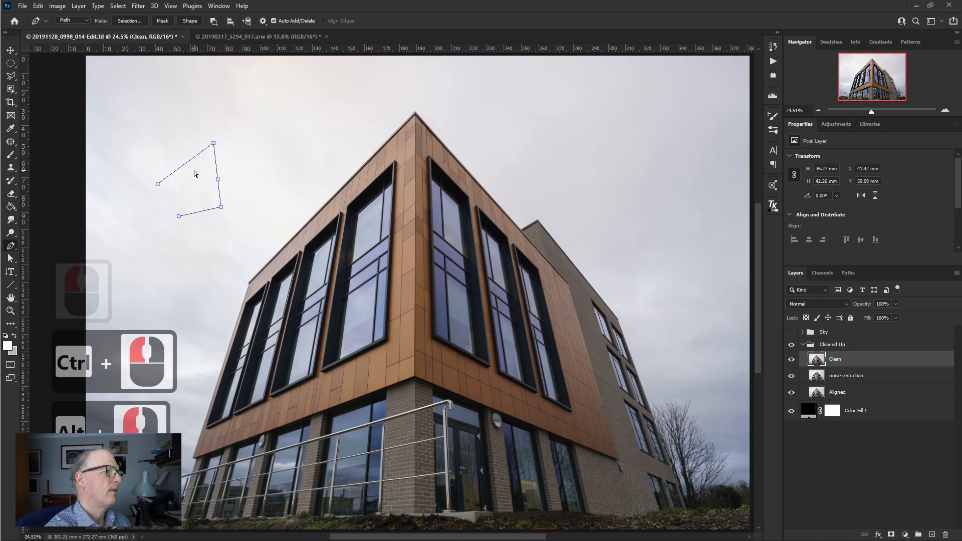
# - Replace the added anchor on the path's right-hand segment with one placed slightly higher
pyautogui.click(218, 182)
pyautogui.hotkey('ctrl', 'z')
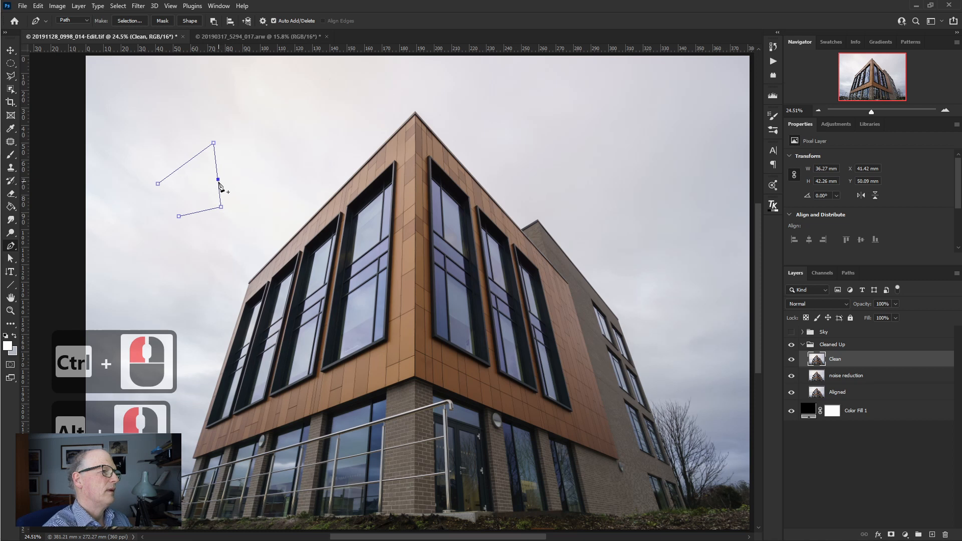
pyautogui.hotkey('ctrl', 'z')
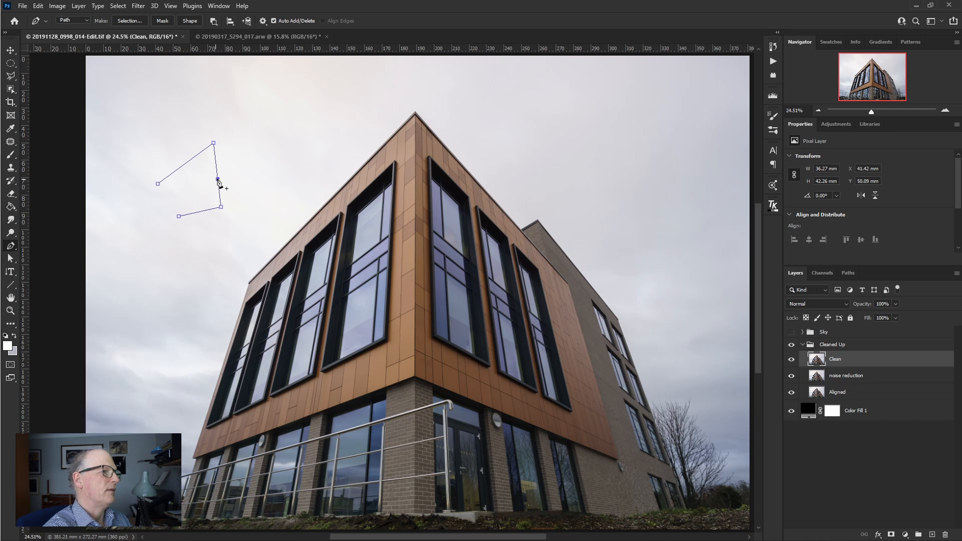
pyautogui.click(217, 173)
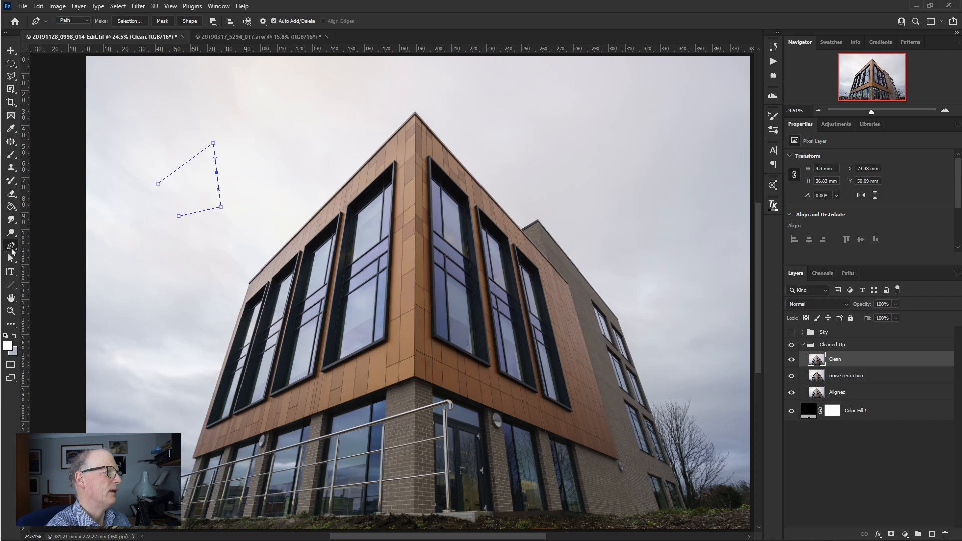
# - With the Convert Point tool, turn the path's top corner into a smooth point and angle its left direction handle independently
pyautogui.rightClick(11, 247)
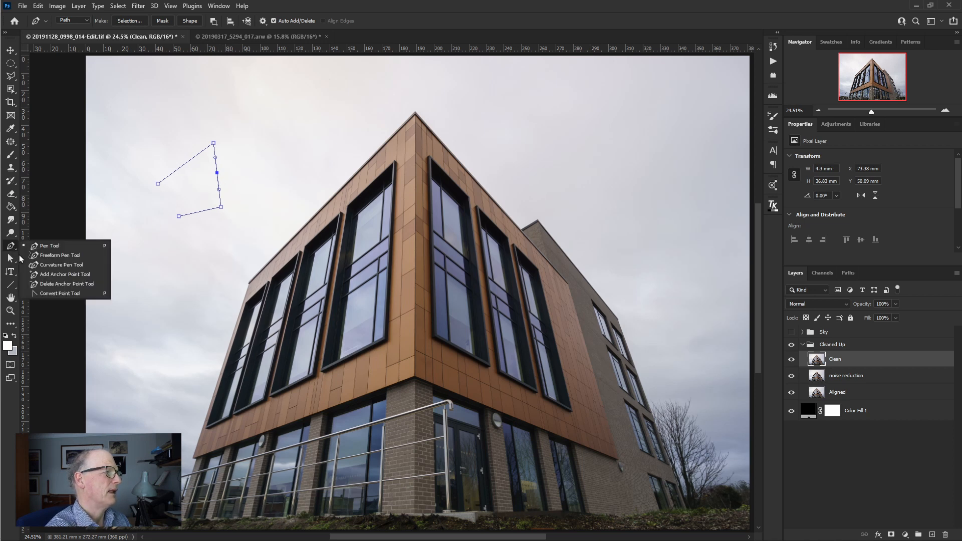
pyautogui.click(57, 294)
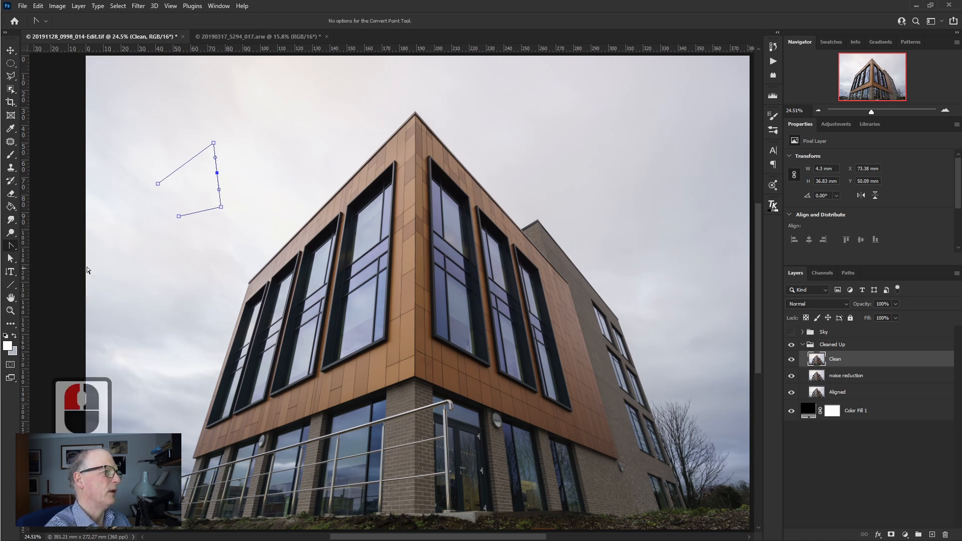
pyautogui.click(216, 173)
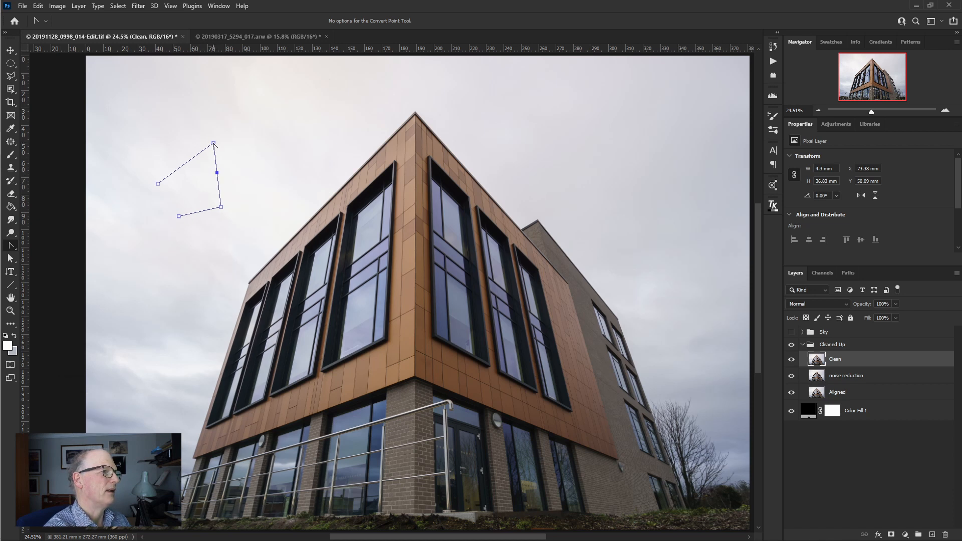
pyautogui.moveTo(214, 144); pyautogui.dragTo(236, 154)
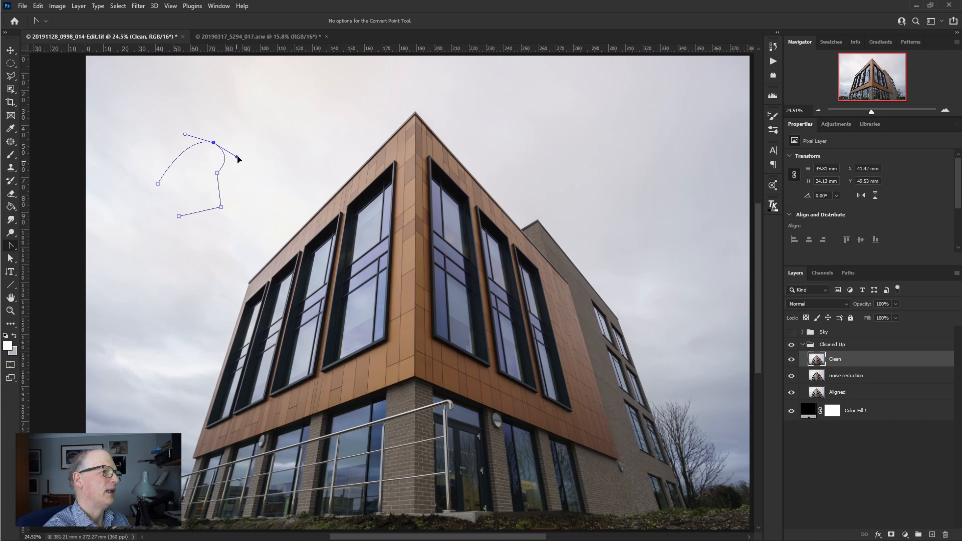
pyautogui.moveTo(185, 134)
pyautogui.mouseDown()
pyautogui.moveTo(184, 153)
pyautogui.moveTo(173, 145)
pyautogui.mouseUp()
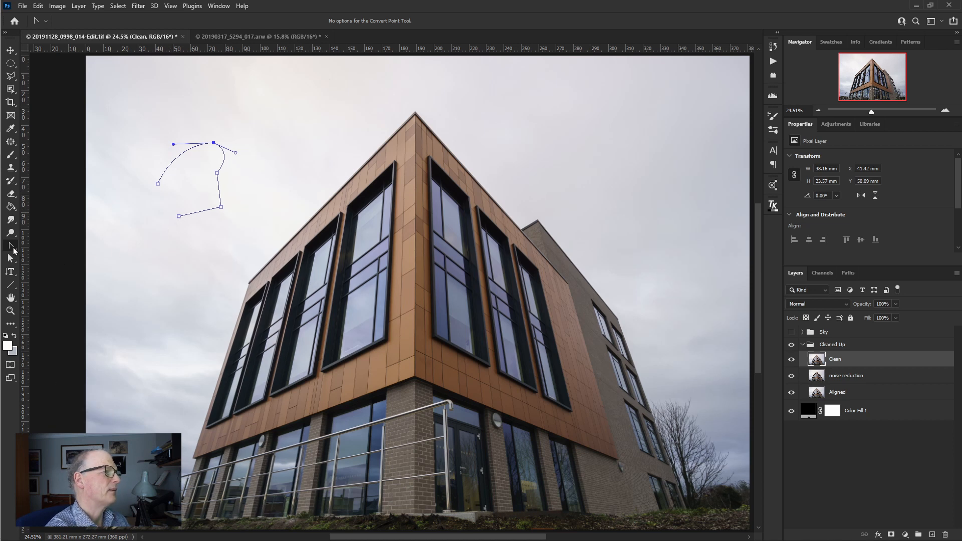
# - Return to the Pen tool and close the sky path at its leftmost starting anchor
pyautogui.rightClick(11, 247)
pyautogui.click(48, 245)
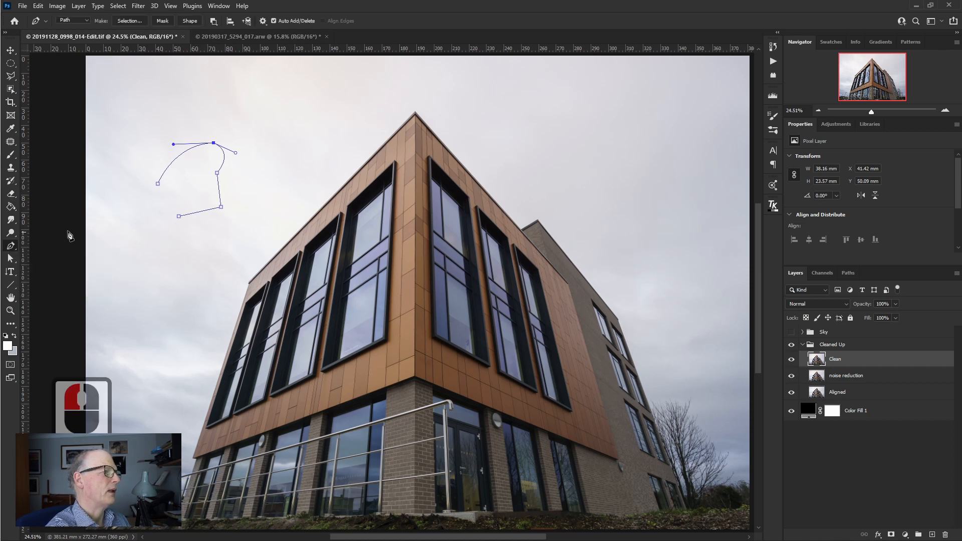
pyautogui.click(158, 185)
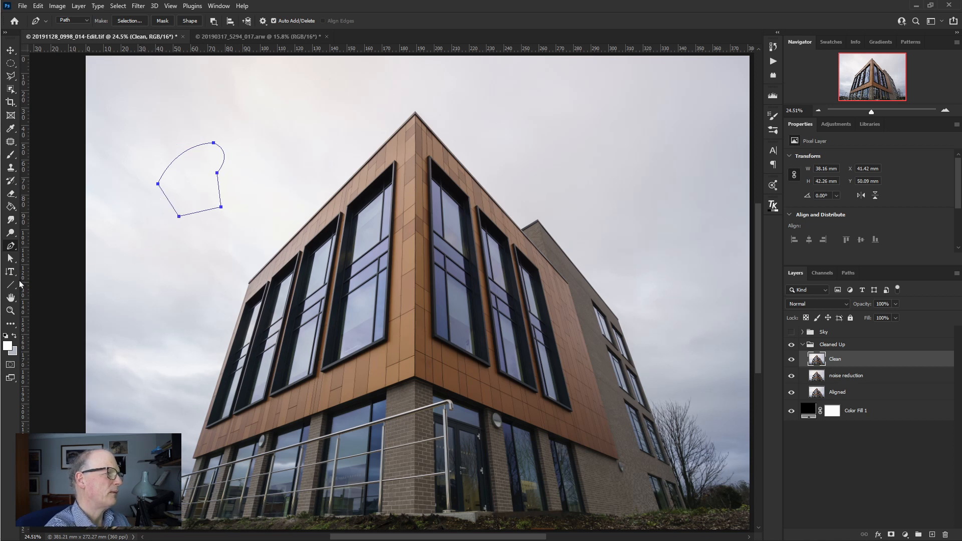
# - Use the Direct Selection tool to reshape the closed path by moving its lower-right and top anchor points
pyautogui.click(11, 258)
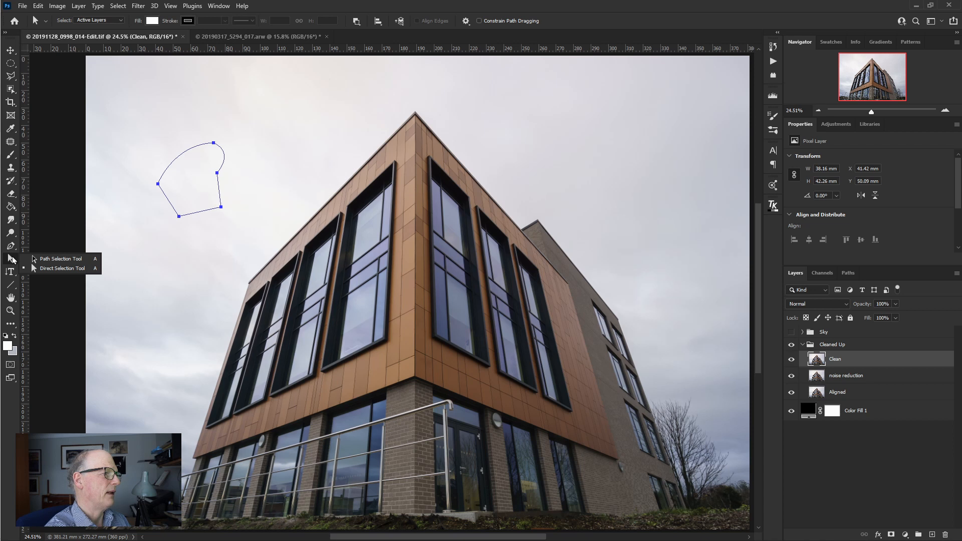
pyautogui.click(53, 269)
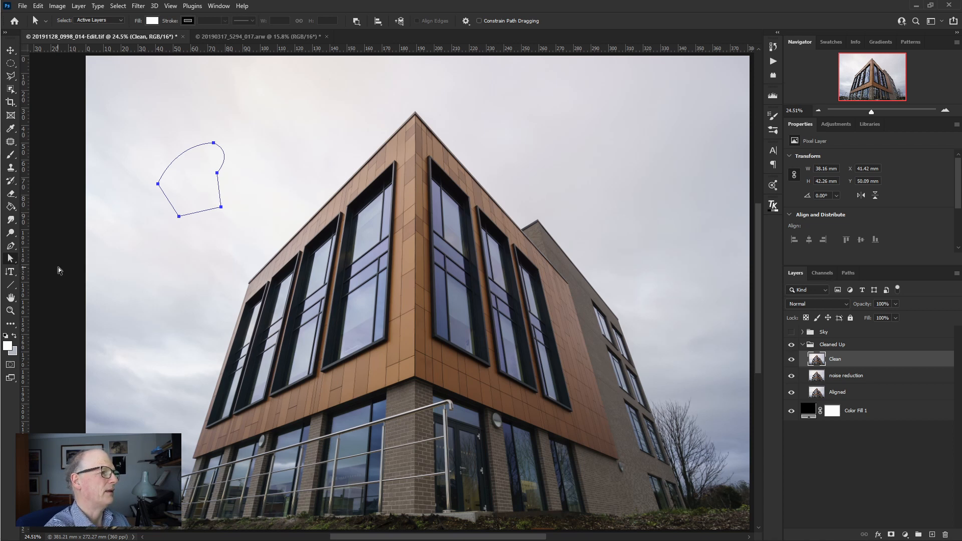
pyautogui.click(179, 217)
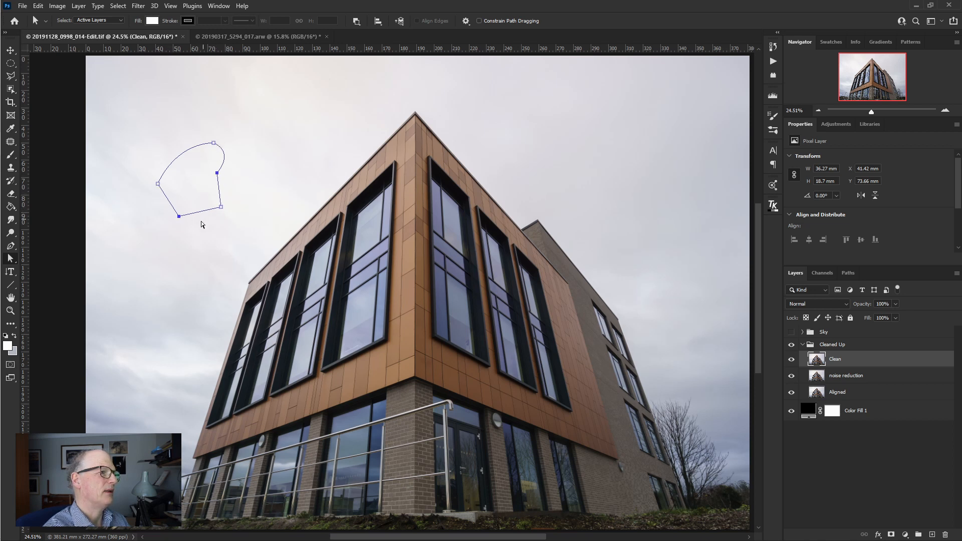
pyautogui.moveTo(221, 208); pyautogui.dragTo(228, 176)
pyautogui.moveTo(214, 144); pyautogui.dragTo(207, 157)
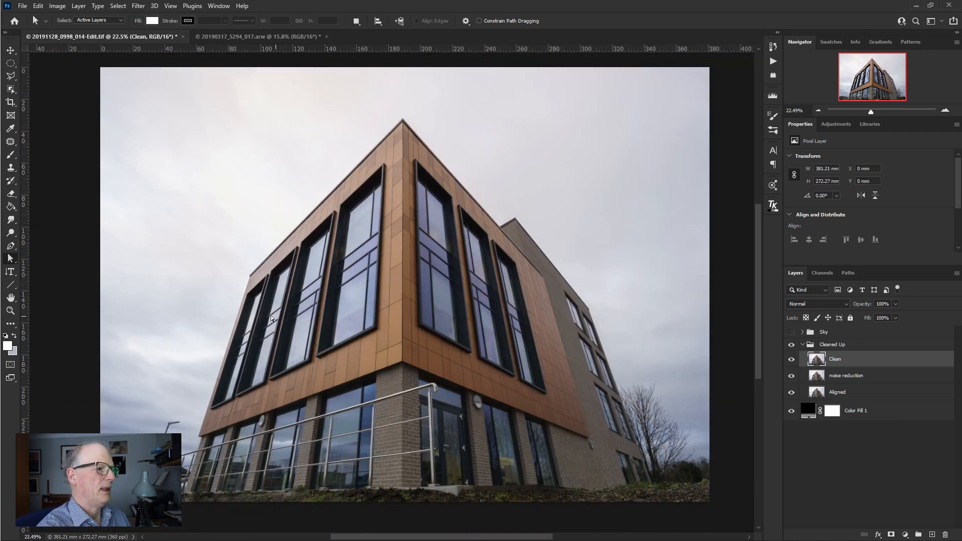
# - Start a Pen tool path at the photo's lower-left edge and trace the distant rooflines up to the shorter lamp post
pyautogui.moveTo(201, 412); pyautogui.dragTo(340, 363)
pyautogui.press('z')
pyautogui.moveTo(279, 399); pyautogui.dragTo(434, 296)
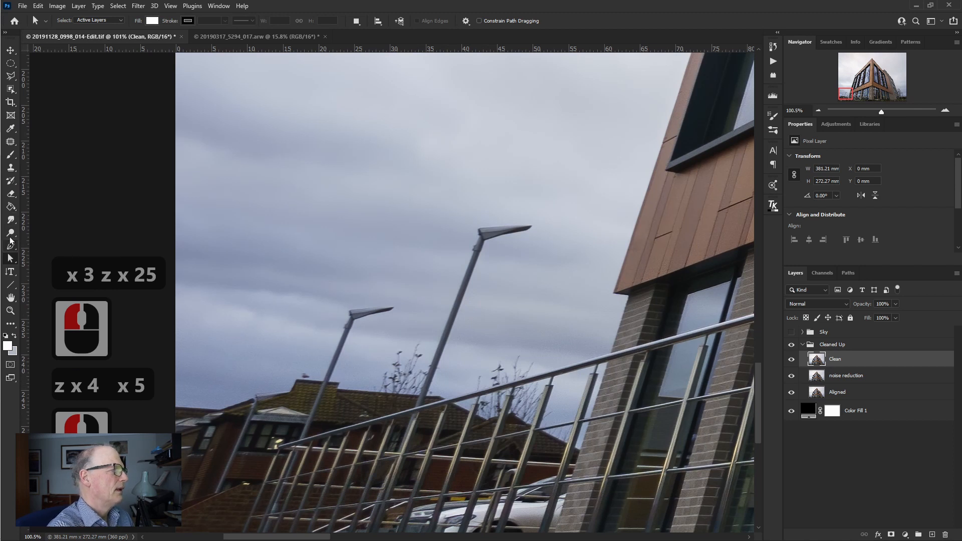
pyautogui.click(10, 246)
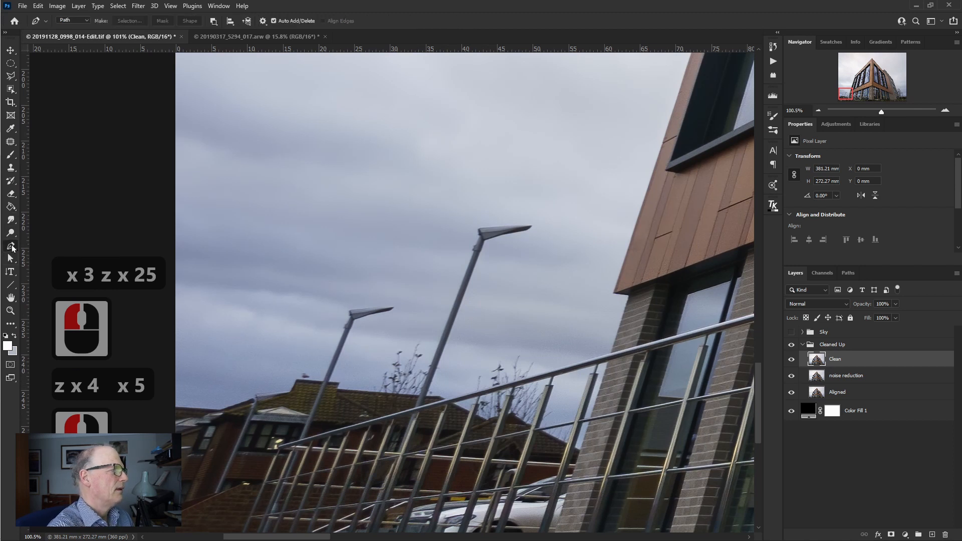
pyautogui.scroll(-1, 177, 411)
pyautogui.click(175, 406)
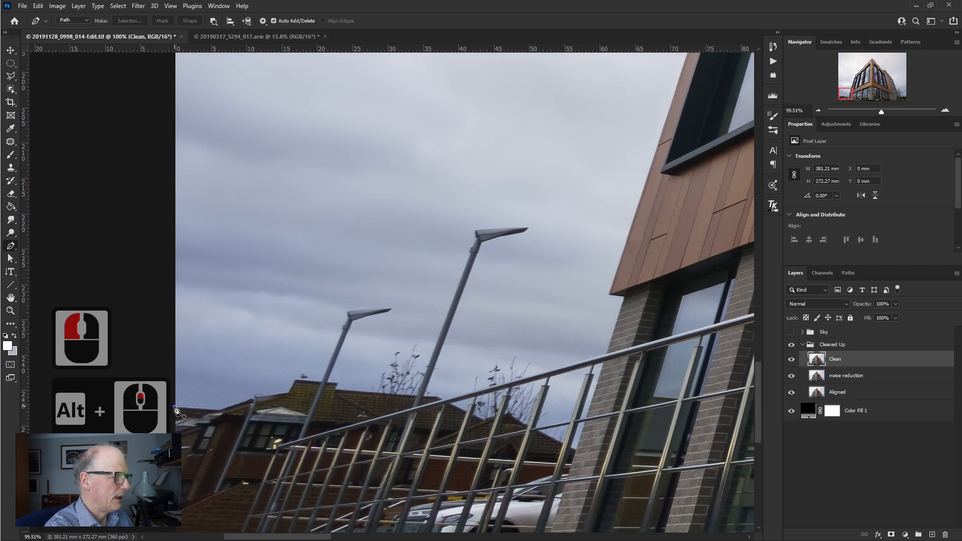
pyautogui.click(219, 411)
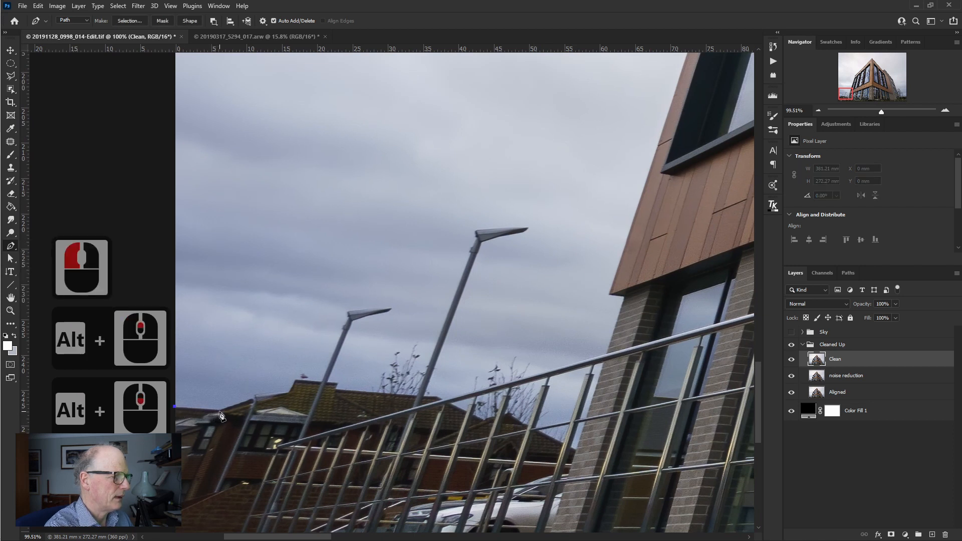
pyautogui.click(252, 401)
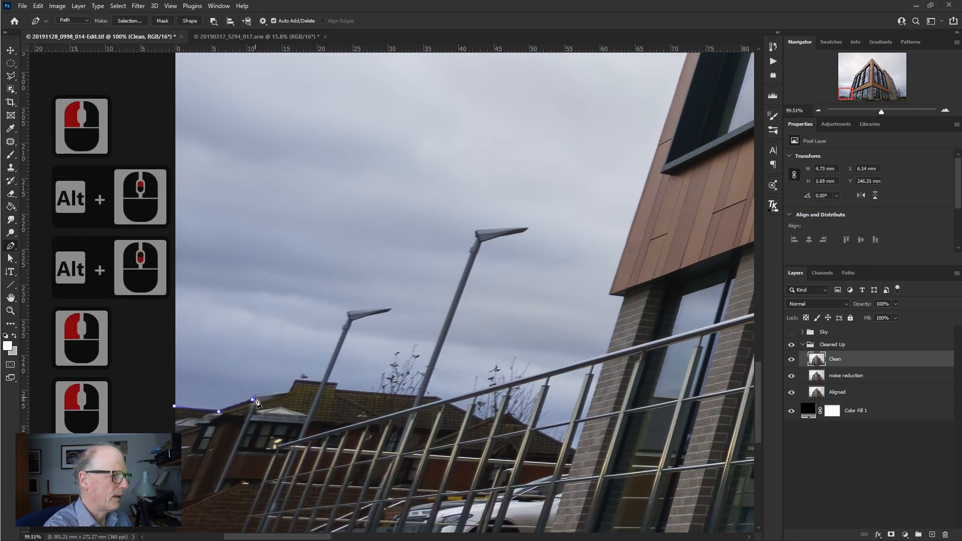
pyautogui.click(288, 393)
pyautogui.click(296, 380)
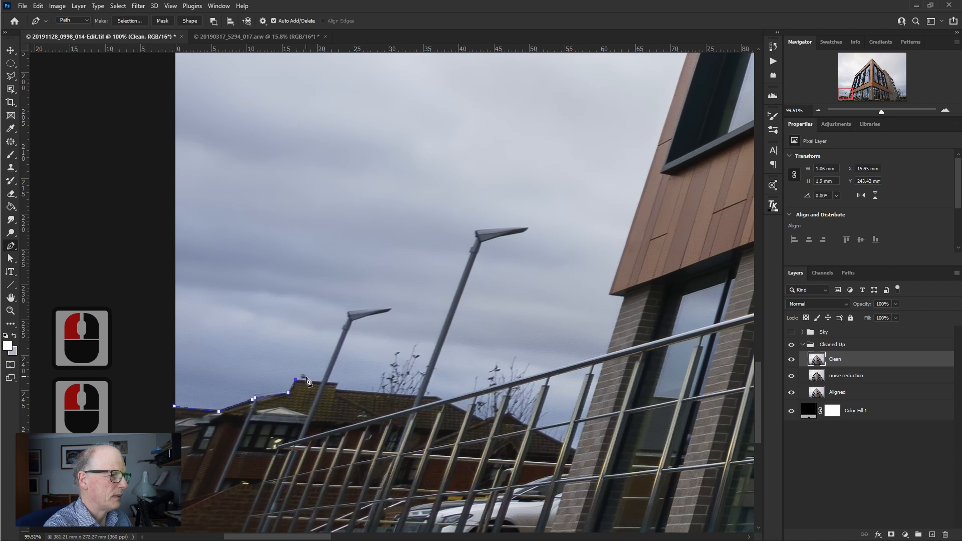
pyautogui.click(322, 382)
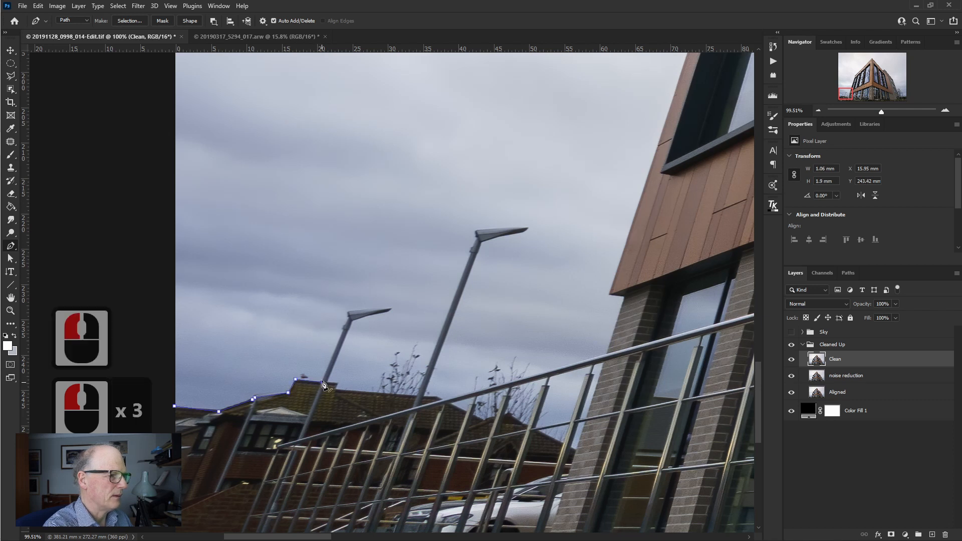
# - Continue the path up the shorter lamp post's left side, around its joint, and along the lamp head's upper edge to the tip
pyautogui.click(342, 331)
pyautogui.click(341, 329)
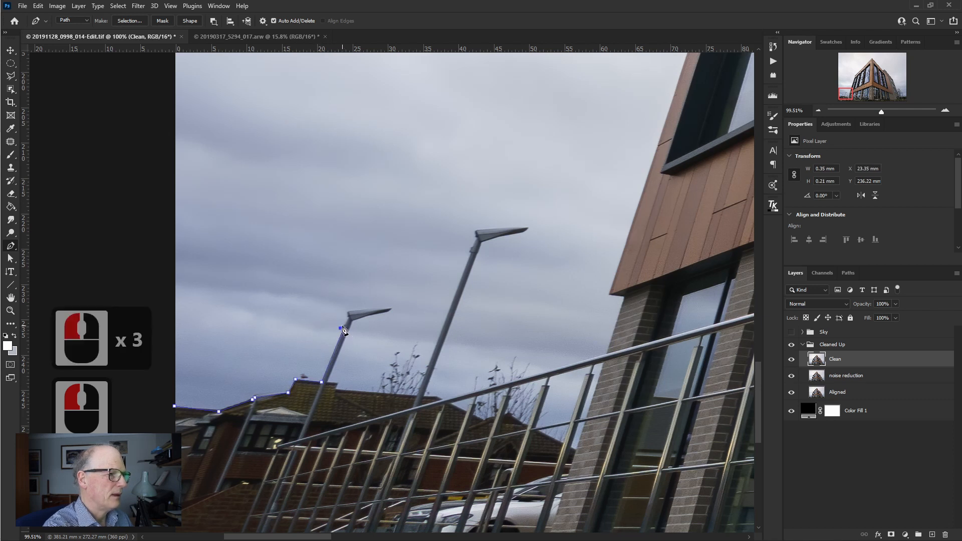
pyautogui.click(343, 326)
pyautogui.click(345, 324)
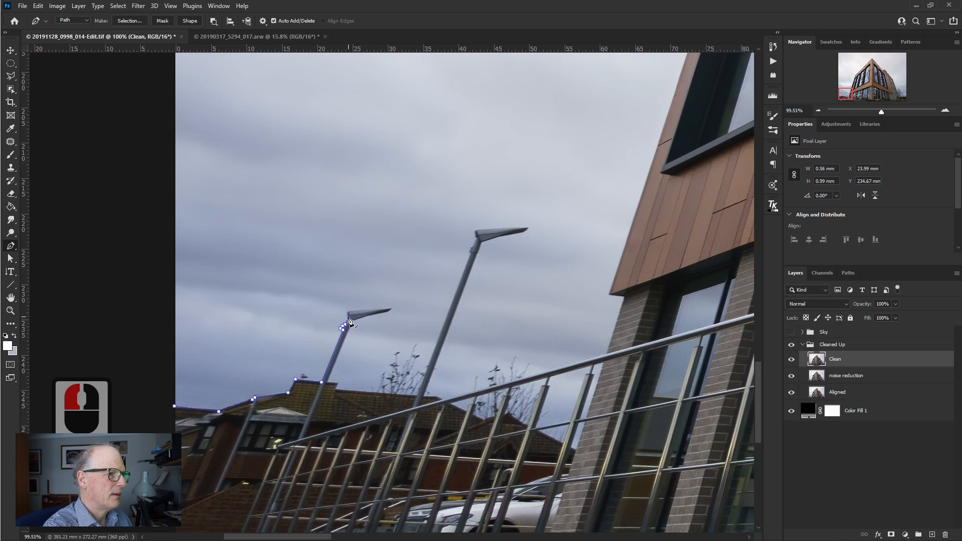
pyautogui.click(347, 314)
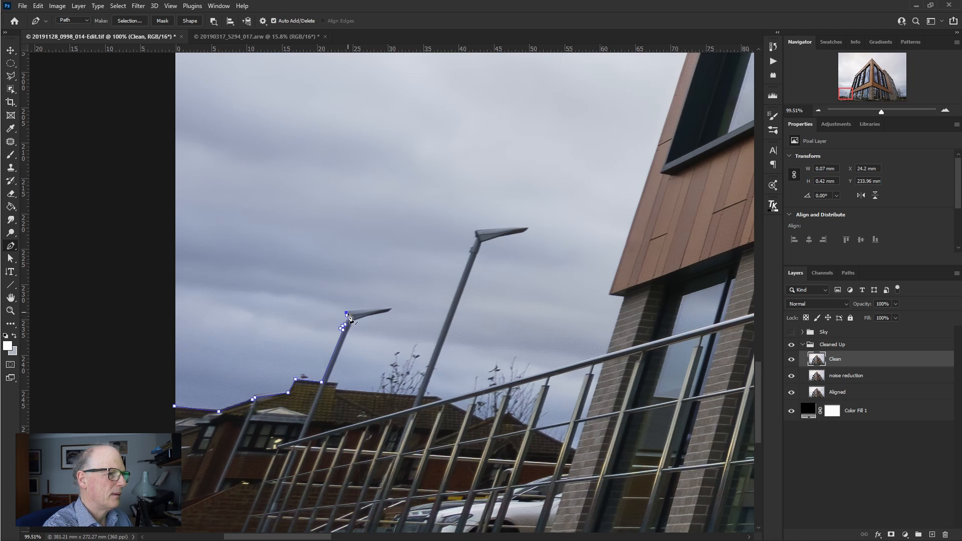
pyautogui.click(391, 310)
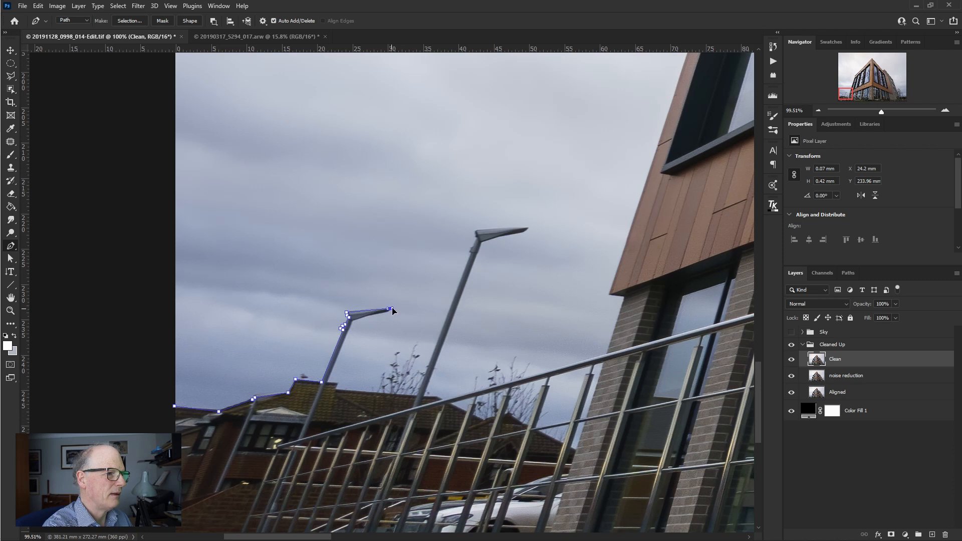
# - Turn the path at the lamp head's tip and trace its underside back to the post with a curved segment
pyautogui.click(396, 311)
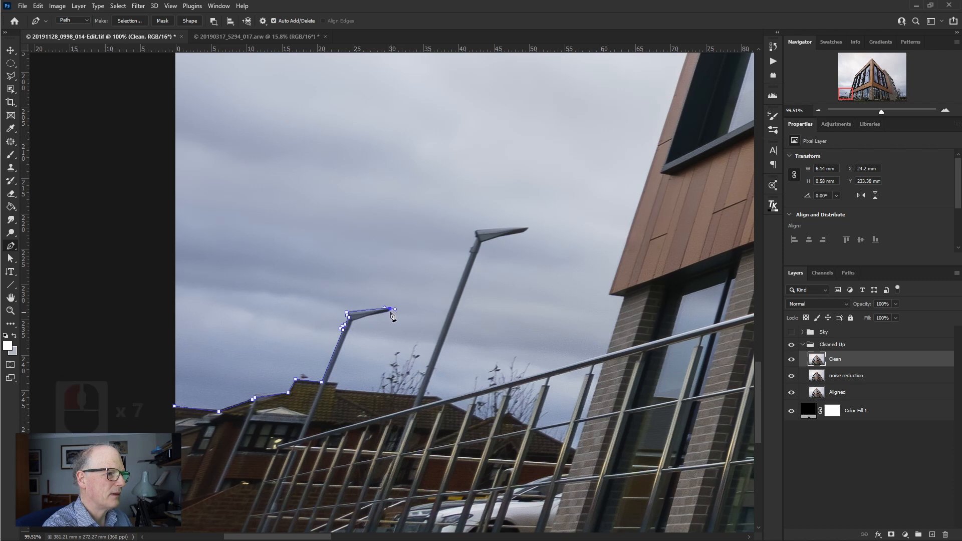
pyautogui.click(391, 310)
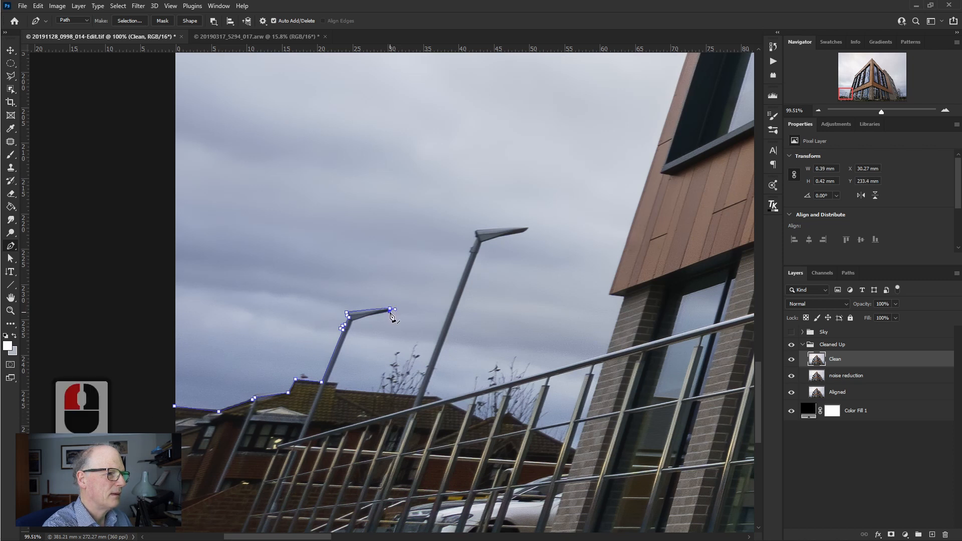
pyautogui.moveTo(391, 315); pyautogui.dragTo(385, 321)
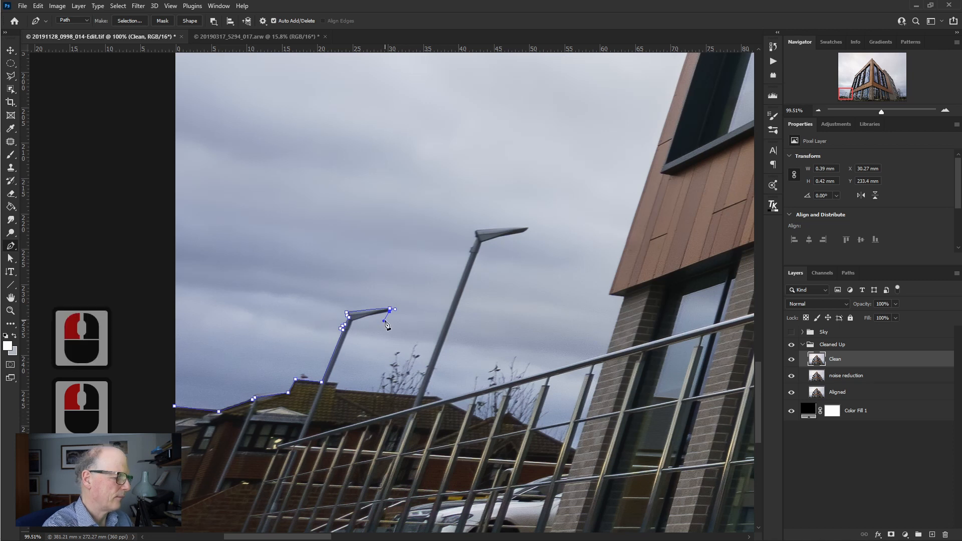
pyautogui.hotkey('ctrl', 'z')
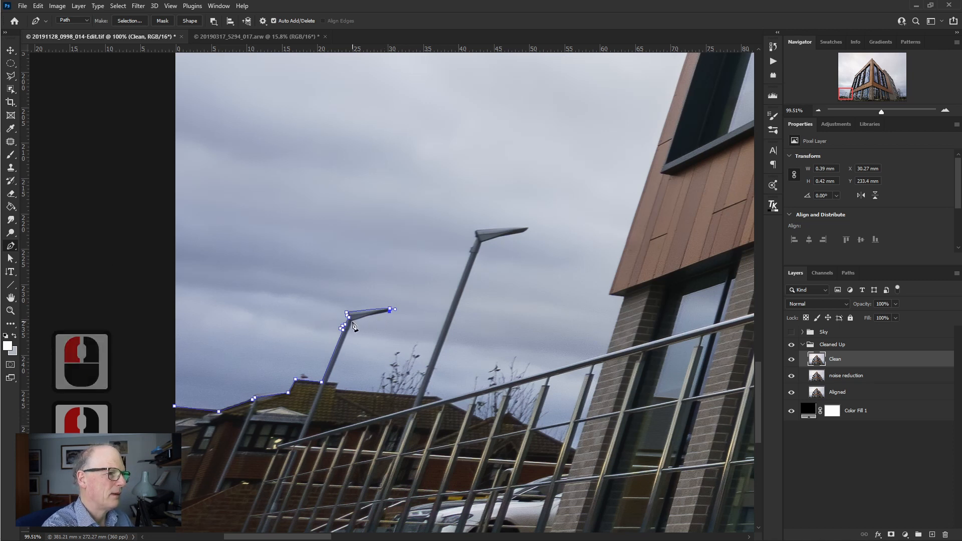
pyautogui.moveTo(353, 322); pyautogui.dragTo(349, 325)
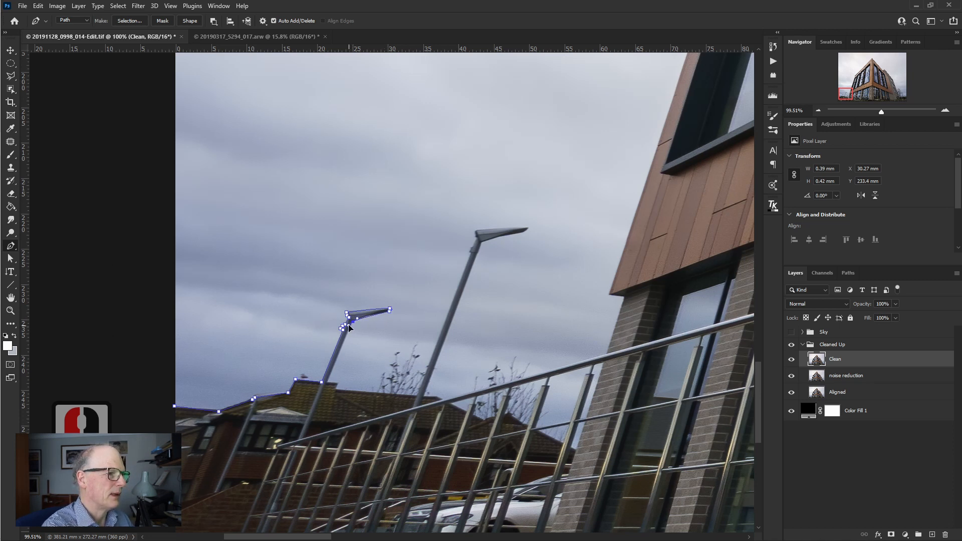
# - Bring the path down the shorter lamp post's right side and along the roof ridge to the base of the taller lamp post
pyautogui.hotkey('ctrl', 'z')
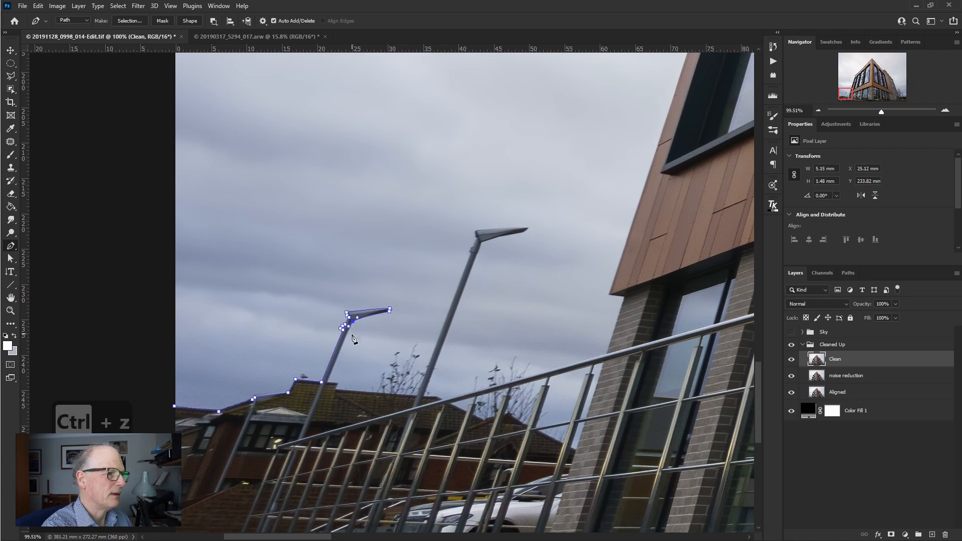
pyautogui.click(337, 384)
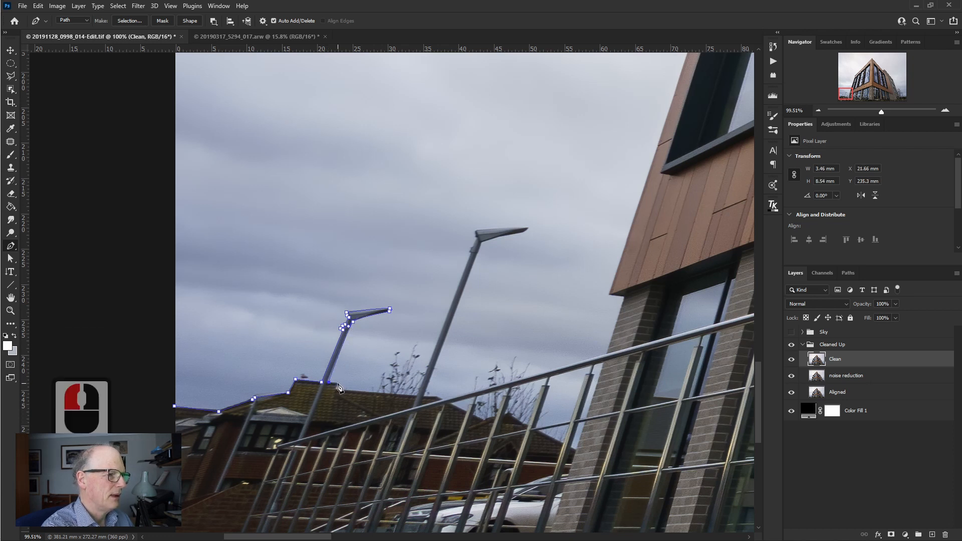
pyautogui.click(417, 395)
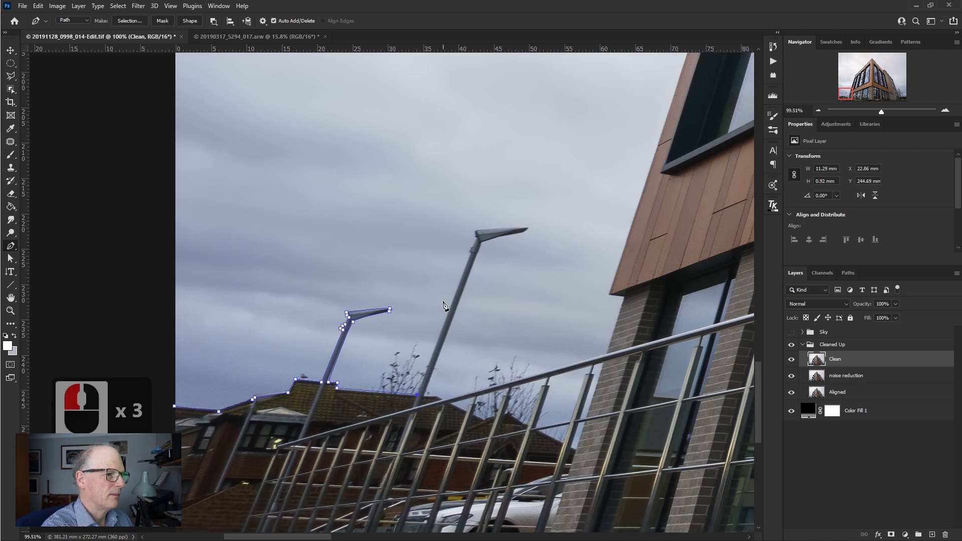
# - Trace the taller lamp post's left side, its joint and the lamp head's upper edge to the tip
pyautogui.click(471, 252)
pyautogui.click(472, 248)
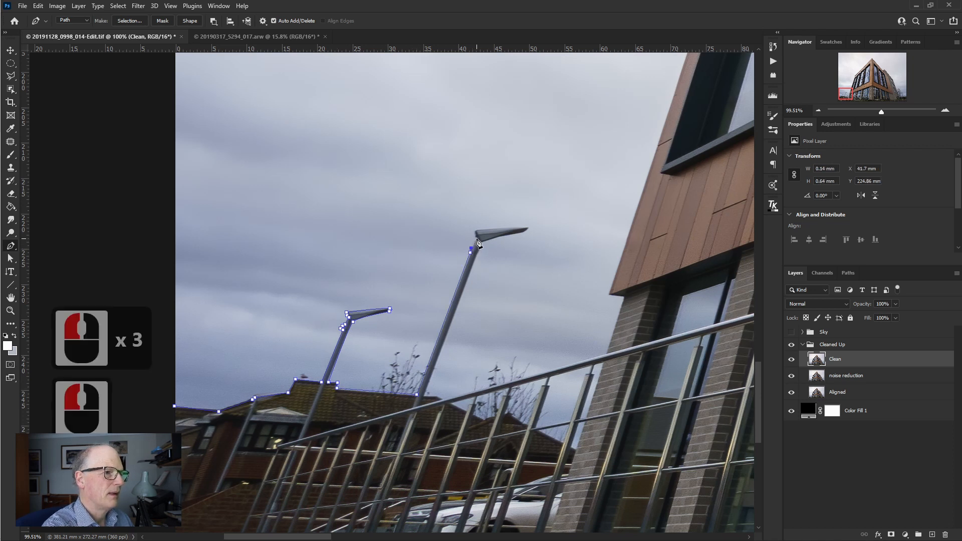
pyautogui.click(477, 240)
pyautogui.click(475, 232)
pyautogui.click(527, 228)
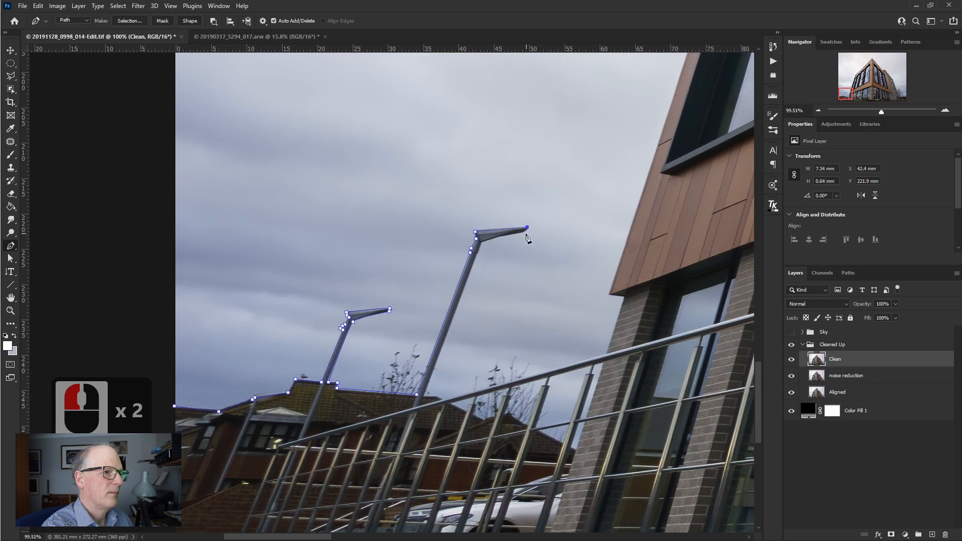
# - Trace the taller lamp head's underside and the post's right side back to the roof, continuing to the ridge's end
pyautogui.click(525, 234)
pyautogui.click(482, 243)
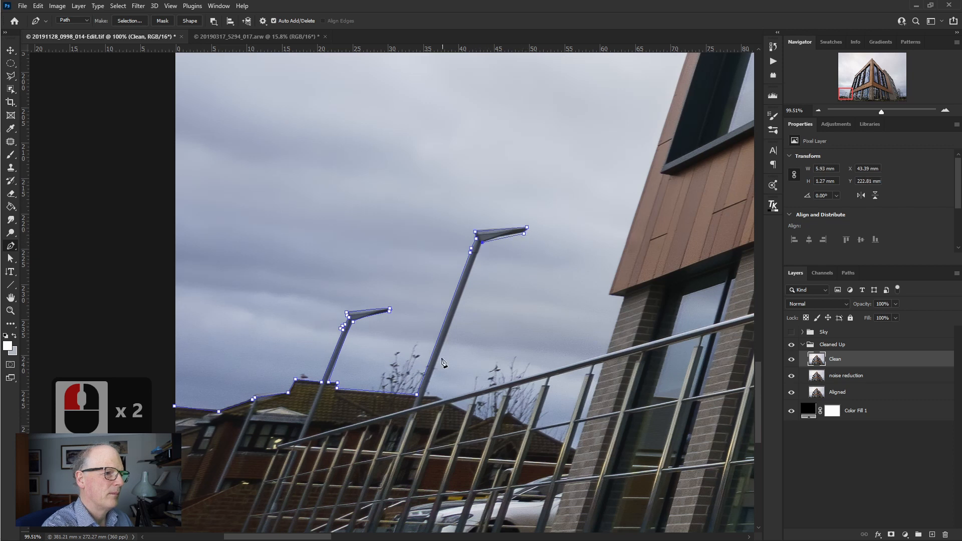
pyautogui.click(425, 396)
pyautogui.click(435, 396)
pyautogui.click(442, 400)
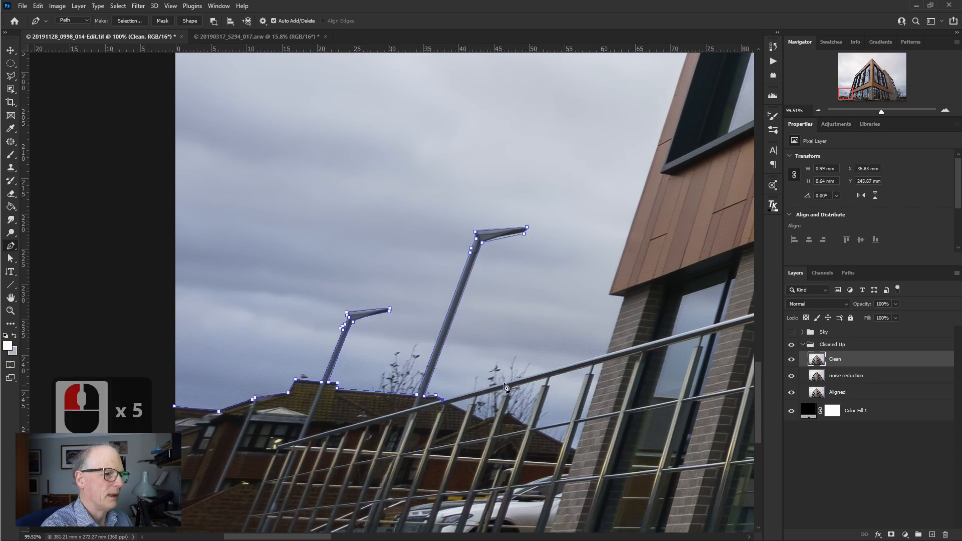
# - Follow the handrail and brick edge up to the cladding's lower corner, and close the path through a point in the sky
pyautogui.click(606, 353)
pyautogui.click(622, 300)
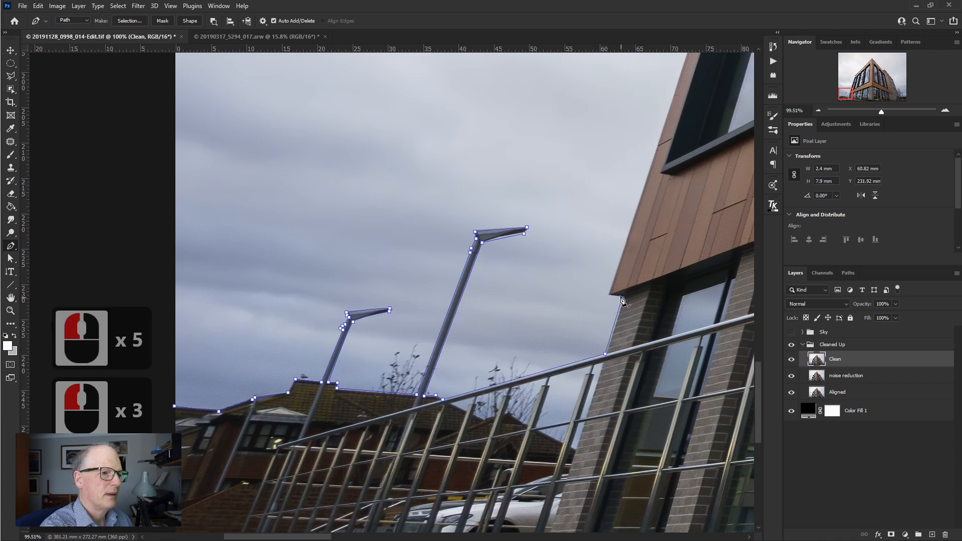
pyautogui.click(610, 295)
pyautogui.click(550, 160)
pyautogui.click(544, 161)
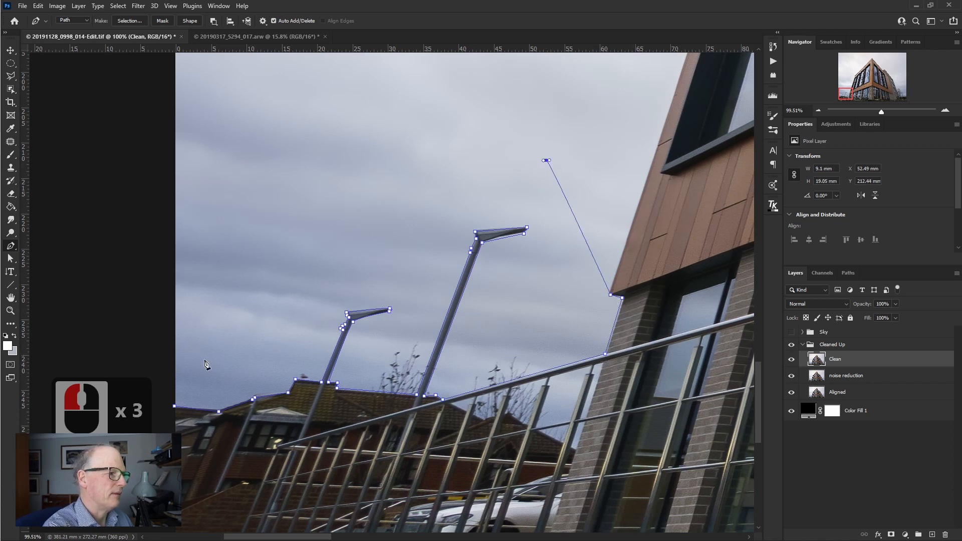
pyautogui.click(175, 406)
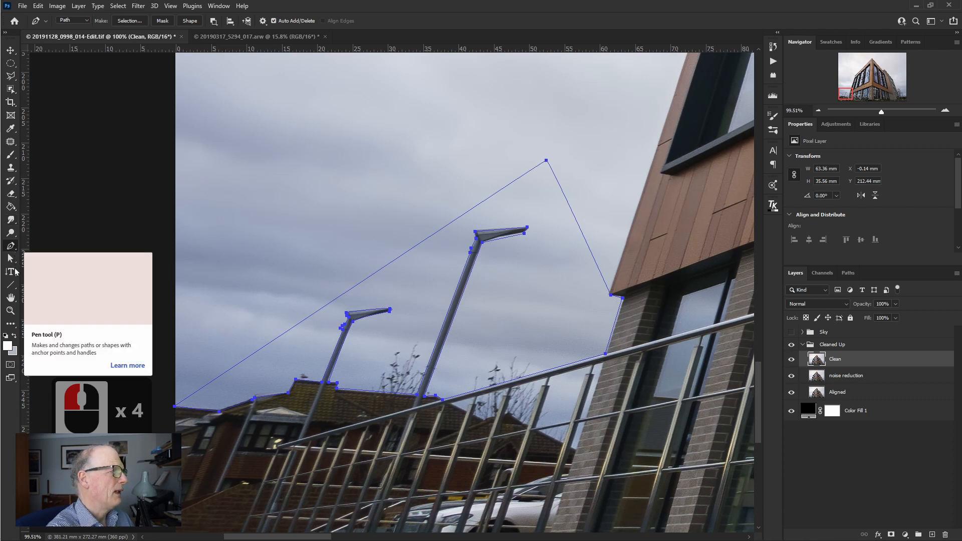
# - Activate the Direct Selection tool and zoom in on the path's starting area at the photo's left edge
pyautogui.click(11, 259)
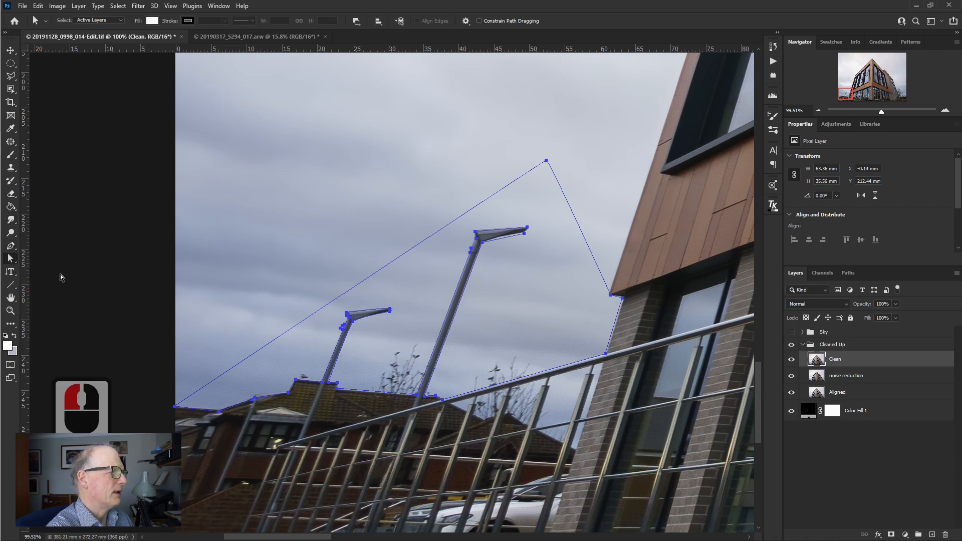
pyautogui.press('z')
pyautogui.click(189, 409)
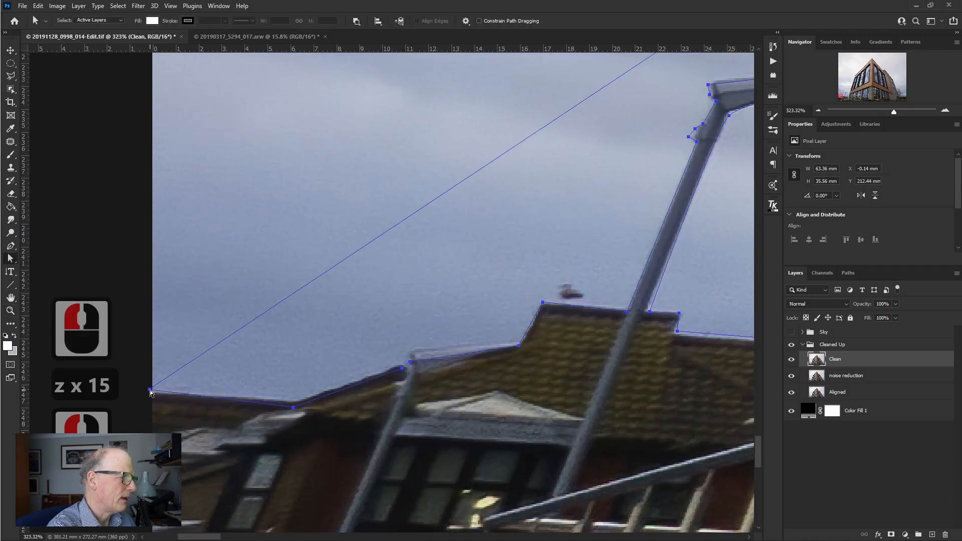
pyautogui.moveTo(150, 390); pyautogui.dragTo(149, 392)
pyautogui.hotkey('ctrl', 'z')
pyautogui.hotkey('ctrl', 'z')
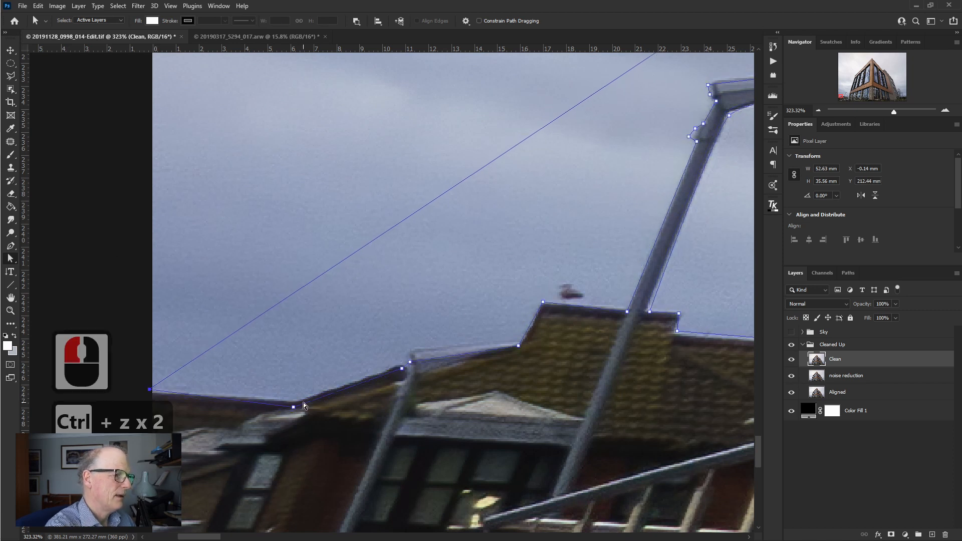
# - Fit the path to the distant roofline by moving its starting point, the roof valley point and the points around the small post's top
pyautogui.moveTo(150, 389); pyautogui.dragTo(150, 393)
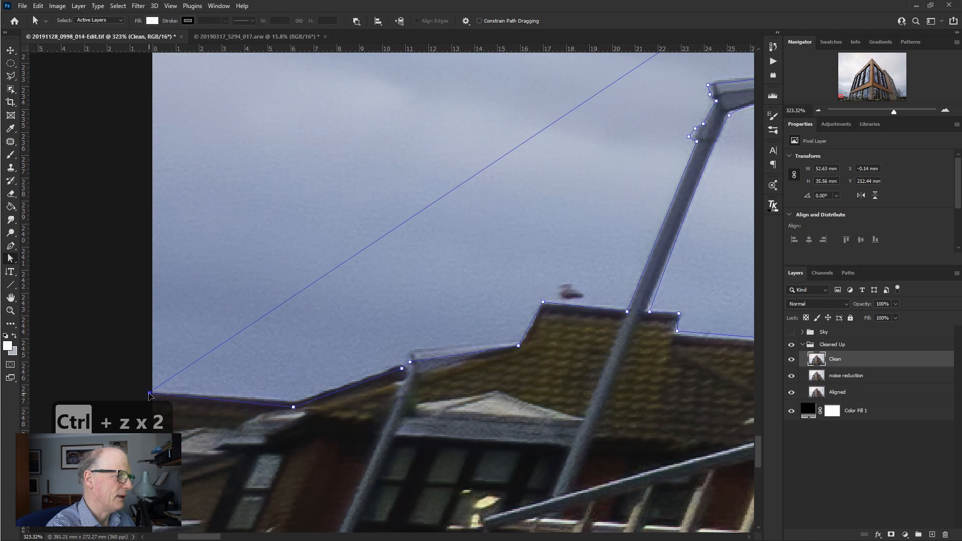
pyautogui.moveTo(293, 407); pyautogui.dragTo(296, 402)
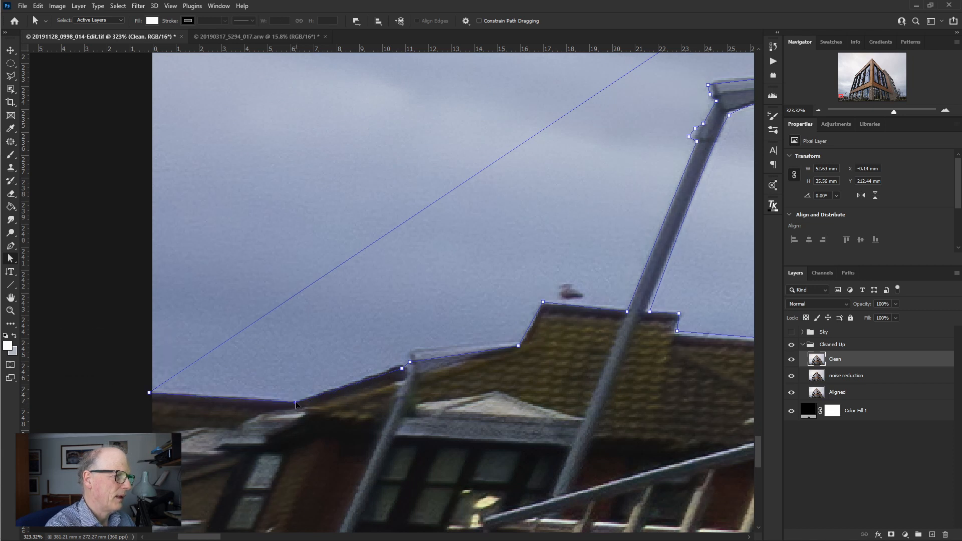
pyautogui.moveTo(402, 368); pyautogui.dragTo(412, 348)
pyautogui.click(411, 361)
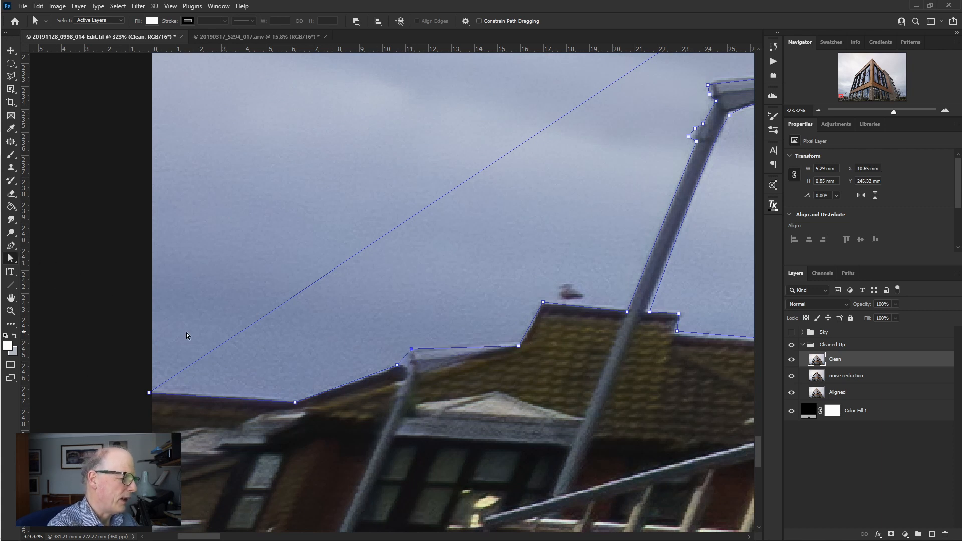
# - Add an anchor point on the short segment beside the small post's top and make it a corner with the Convert Point tool
pyautogui.press('p')
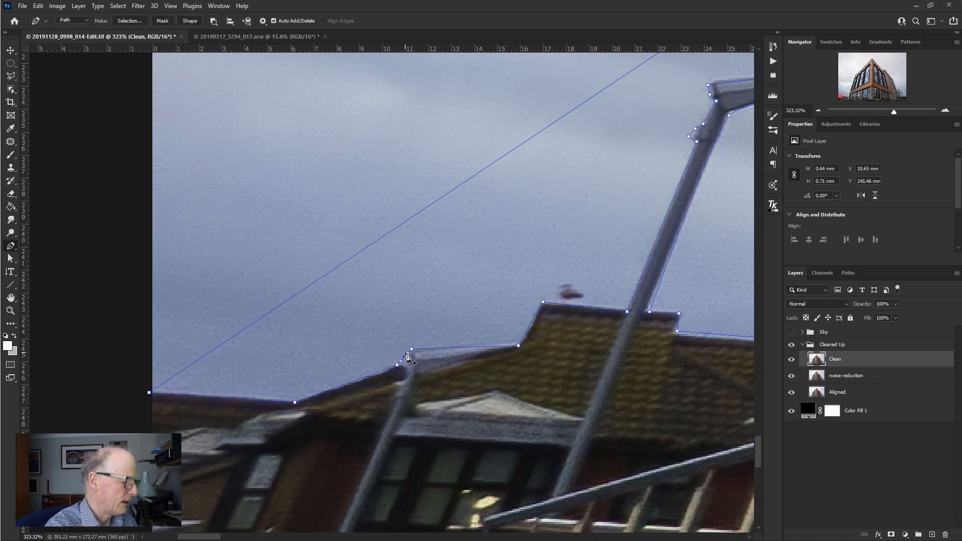
pyautogui.press('alt')
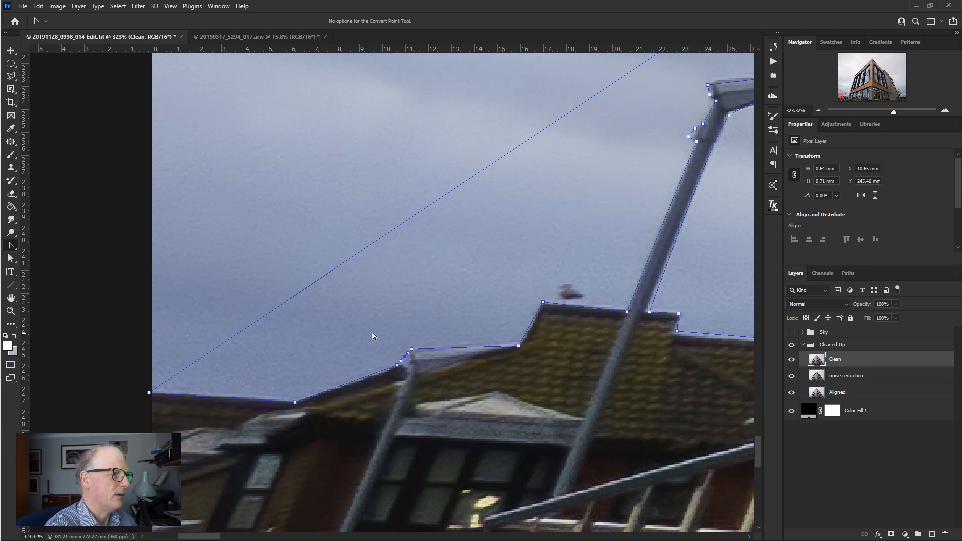
pyautogui.rightClick(11, 246)
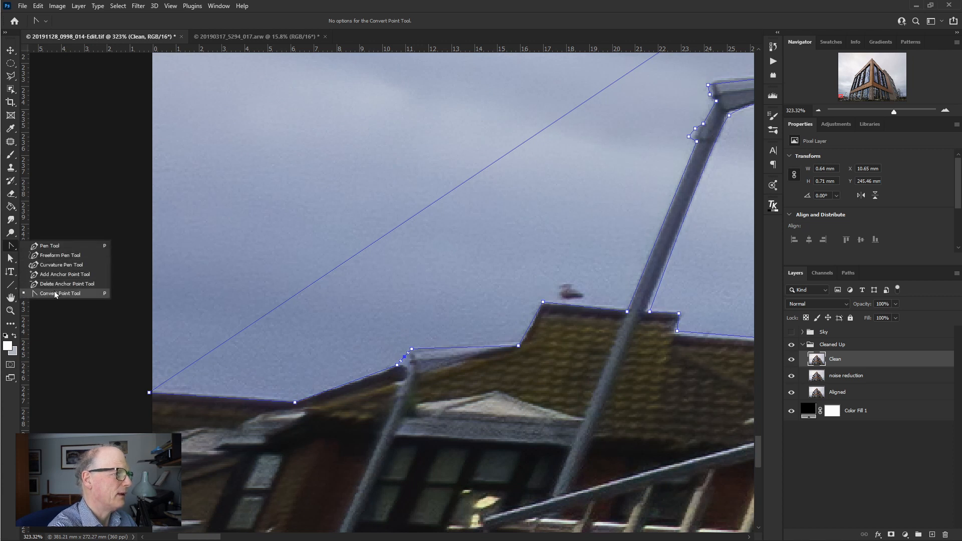
pyautogui.click(53, 295)
pyautogui.click(16, 246)
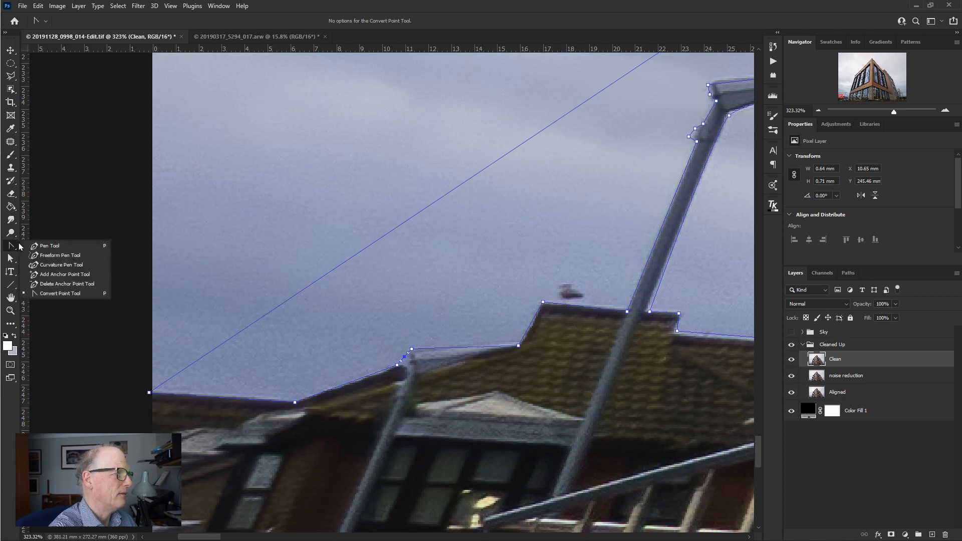
pyautogui.click(55, 295)
pyautogui.click(405, 358)
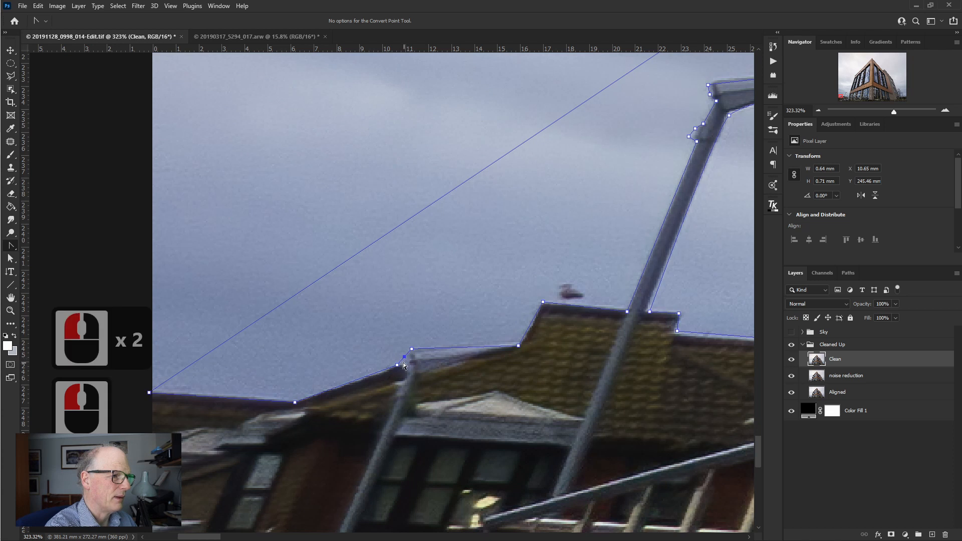
# - Use the Direct Selection tool to refine the added corner point, the tiled roof's lower corner and the point at the shorter lamp post's base
pyautogui.click(12, 260)
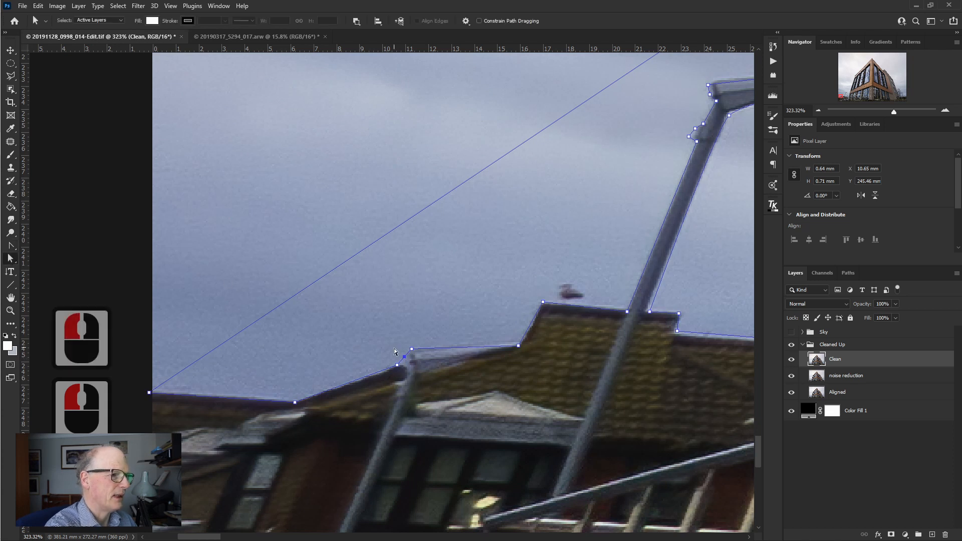
pyautogui.moveTo(404, 357); pyautogui.dragTo(407, 363)
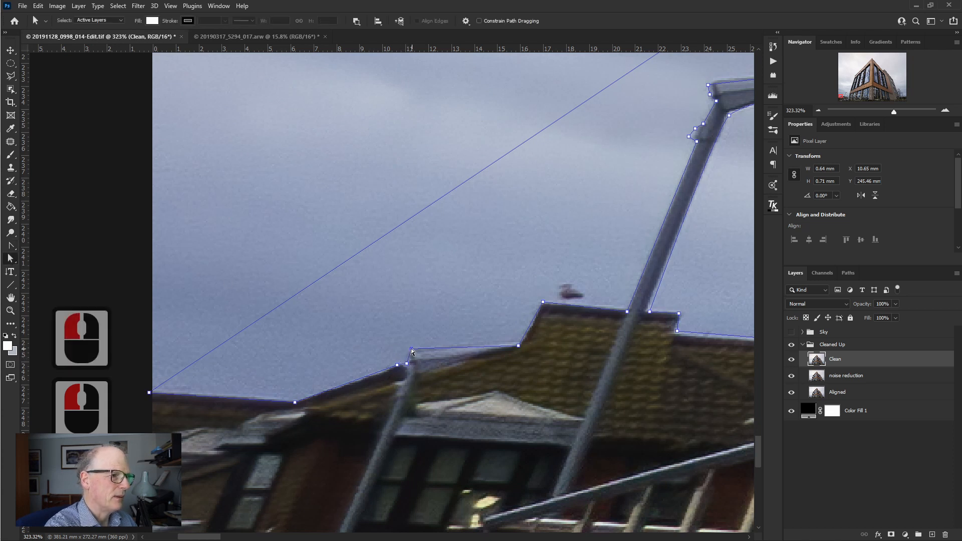
pyautogui.moveTo(519, 346); pyautogui.dragTo(521, 340)
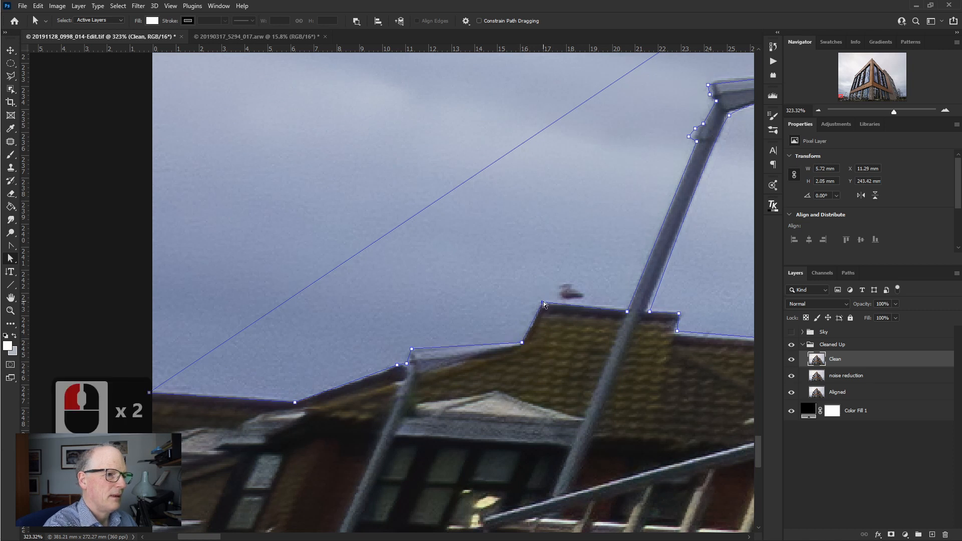
pyautogui.moveTo(627, 312); pyautogui.dragTo(629, 309)
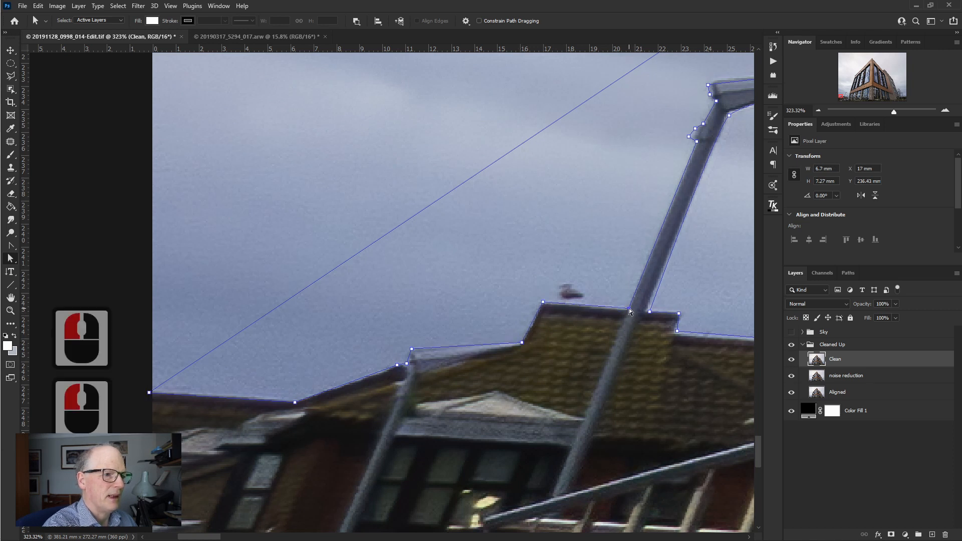
# - Move the anchor points around the shorter lamp post's joint and the lamp head's back corner onto their edges
pyautogui.moveTo(693, 244); pyautogui.dragTo(588, 336)
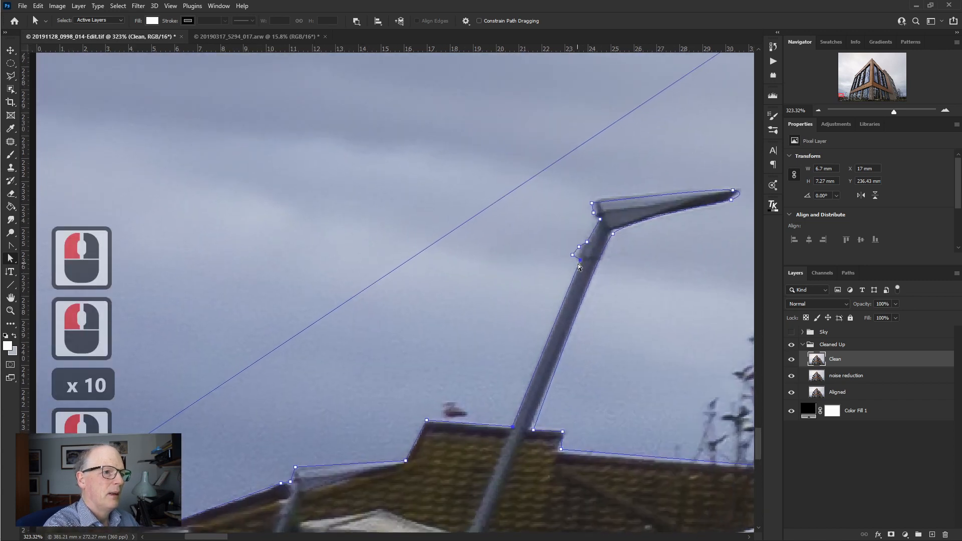
pyautogui.click(575, 258)
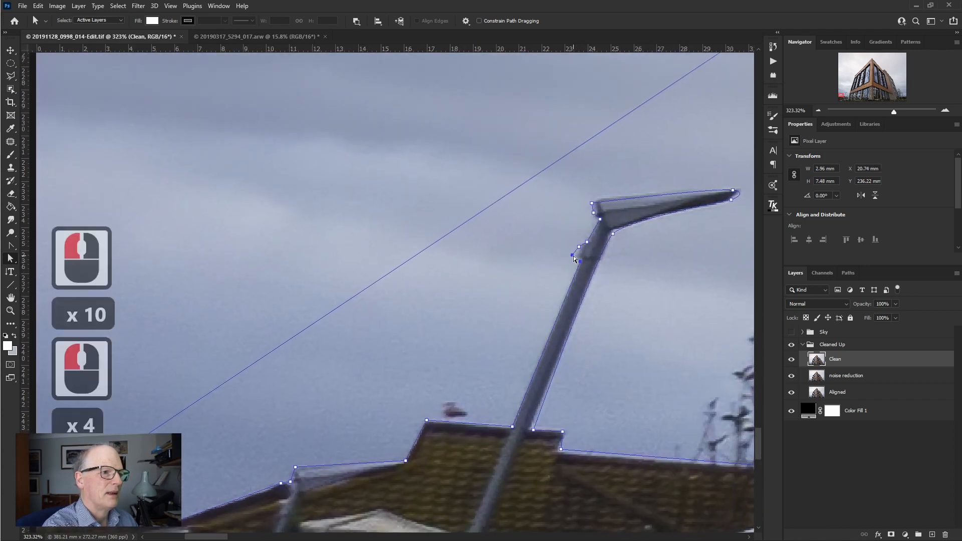
pyautogui.moveTo(575, 259); pyautogui.dragTo(577, 260)
pyautogui.moveTo(580, 246); pyautogui.dragTo(594, 201)
pyautogui.click(595, 215)
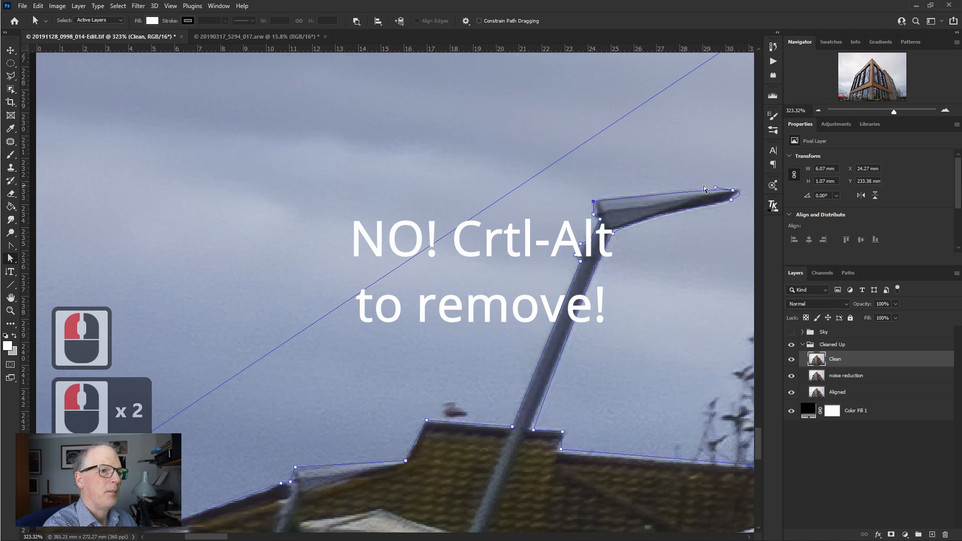
# - Adjust the anchor point and direction handles at the shorter lamp head's tip so the curve follows its rounded end
pyautogui.click(733, 190)
pyautogui.moveTo(750, 192); pyautogui.dragTo(717, 182)
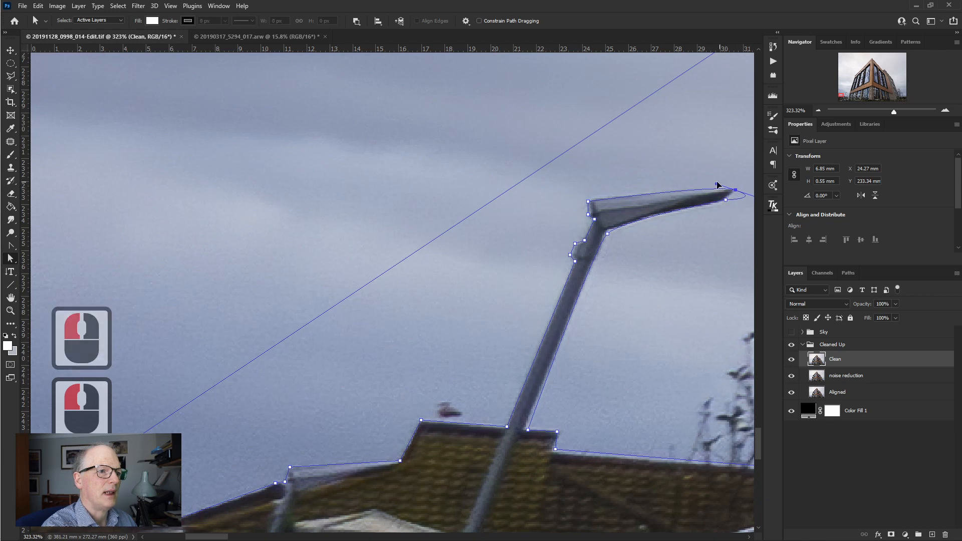
pyautogui.click(725, 199)
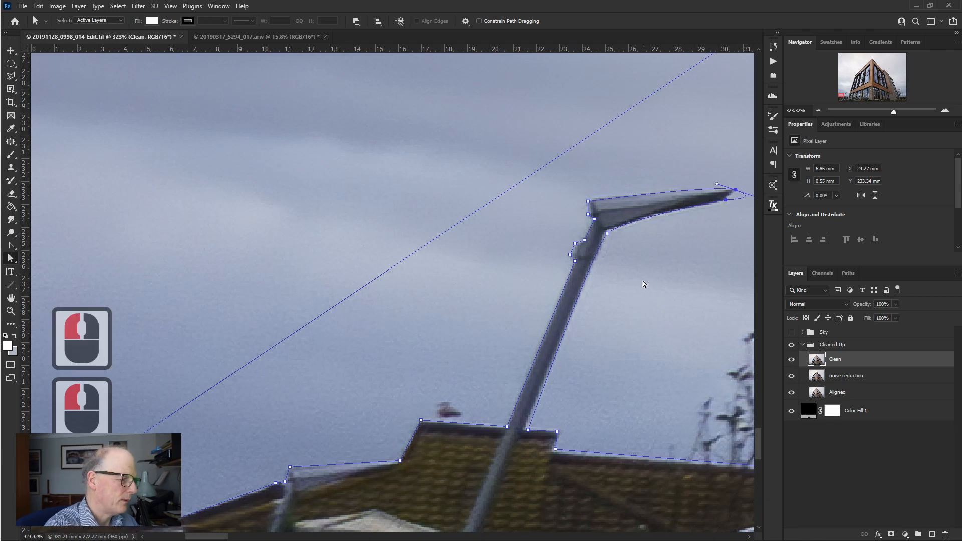
pyautogui.hscroll(19, 668, 273)
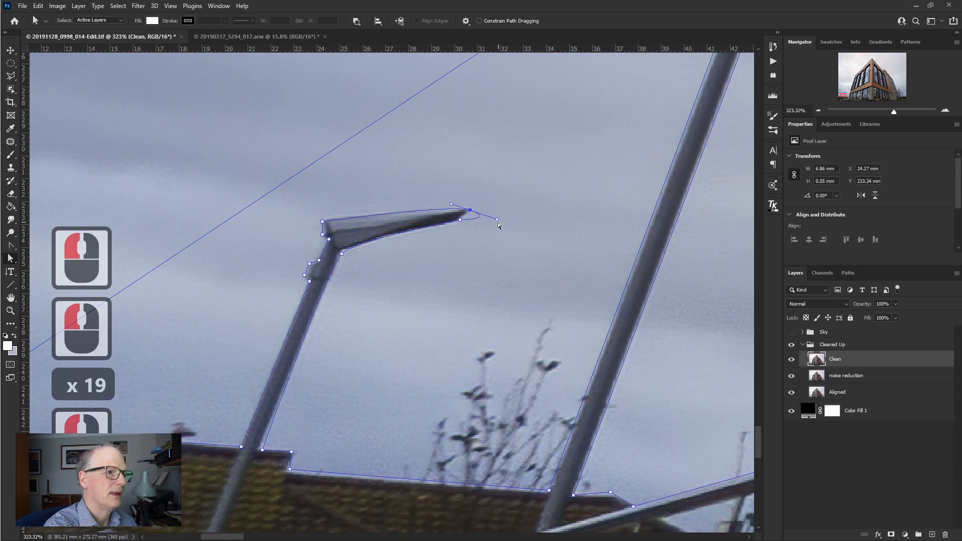
pyautogui.moveTo(499, 225); pyautogui.dragTo(463, 218)
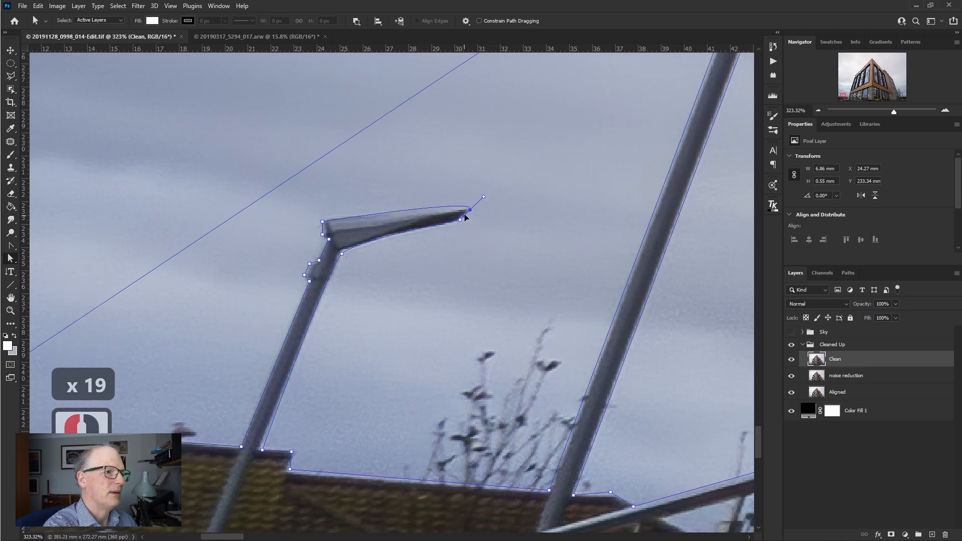
# - Refine the lower tip point and the curve handle along the shorter lamp head's underside to match its edge
pyautogui.click(460, 220)
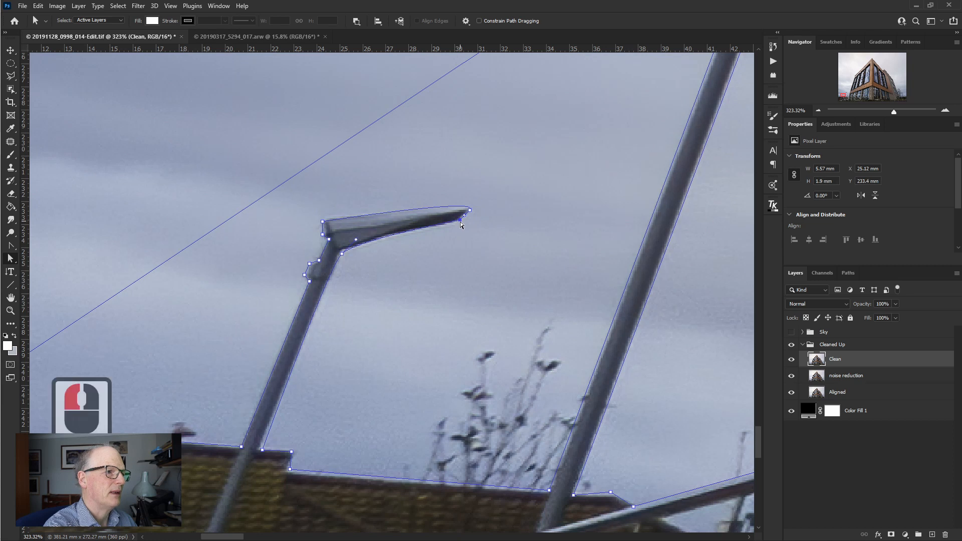
pyautogui.click(356, 240)
pyautogui.moveTo(460, 220); pyautogui.dragTo(457, 221)
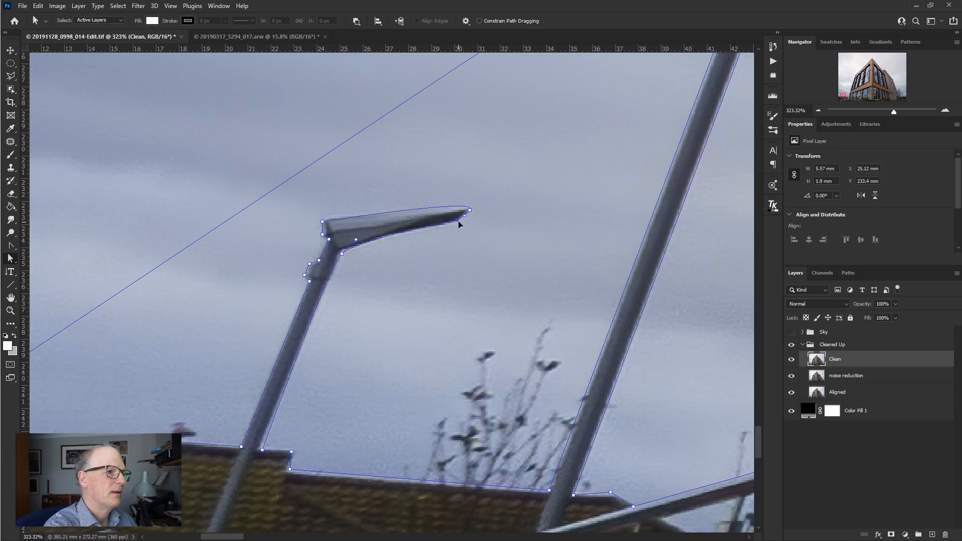
pyautogui.click(357, 241)
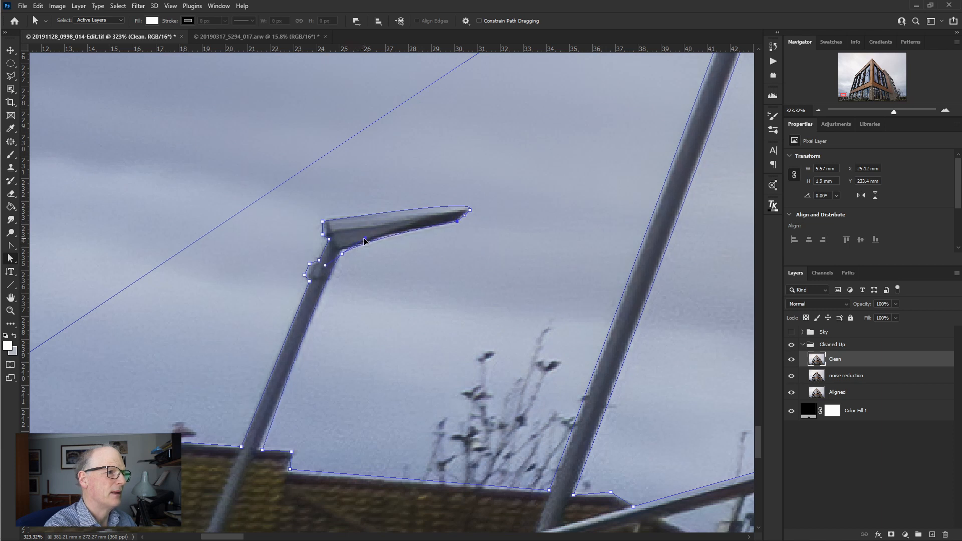
# - Adjust the curve handle along the shorter lamp head's underside, then use Convert Point to make the underside point beside the post a corner
pyautogui.moveTo(364, 241); pyautogui.dragTo(359, 242)
pyautogui.click(343, 254)
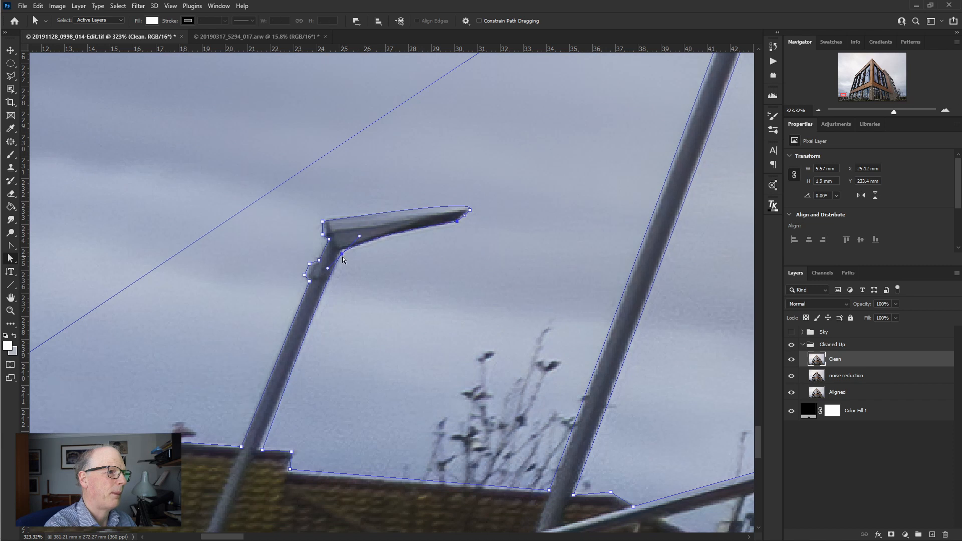
pyautogui.click(361, 240)
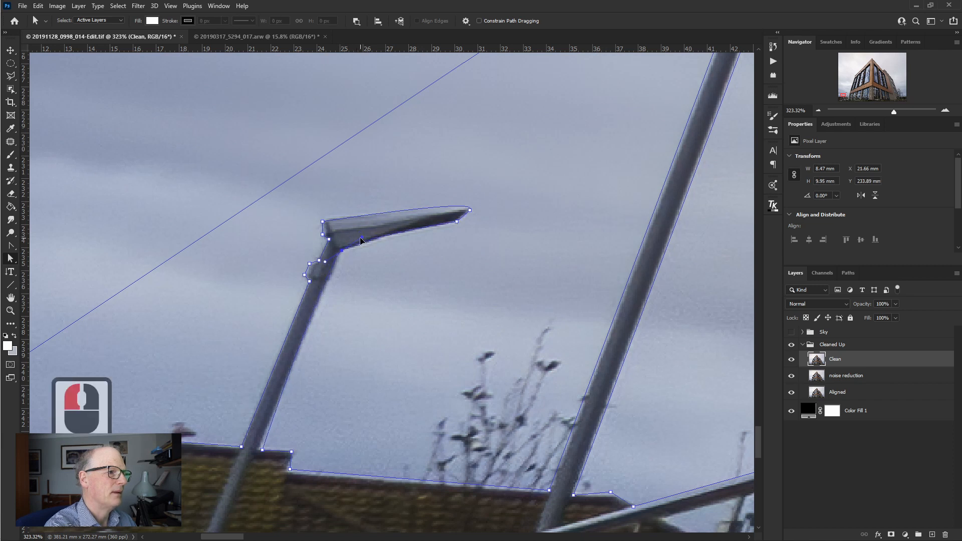
pyautogui.click(360, 242)
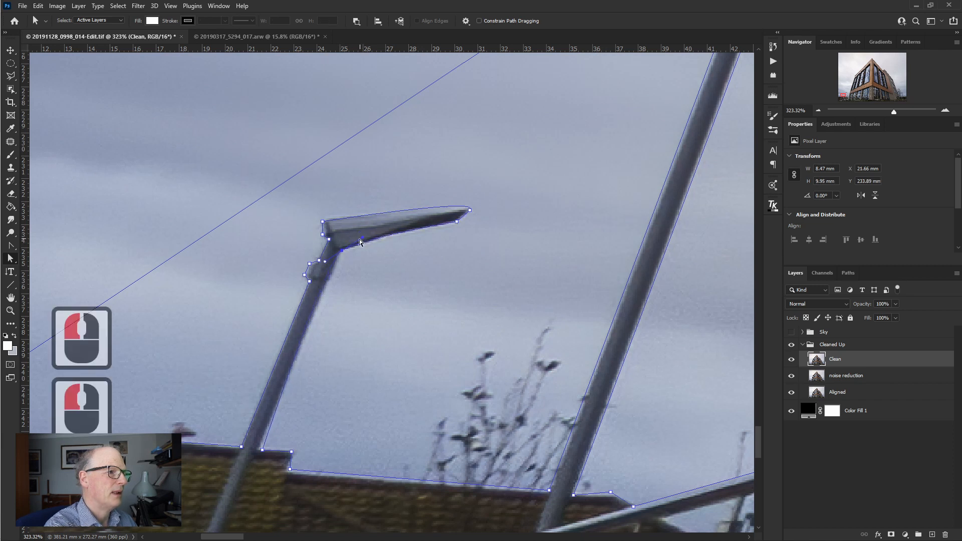
pyautogui.click(10, 245)
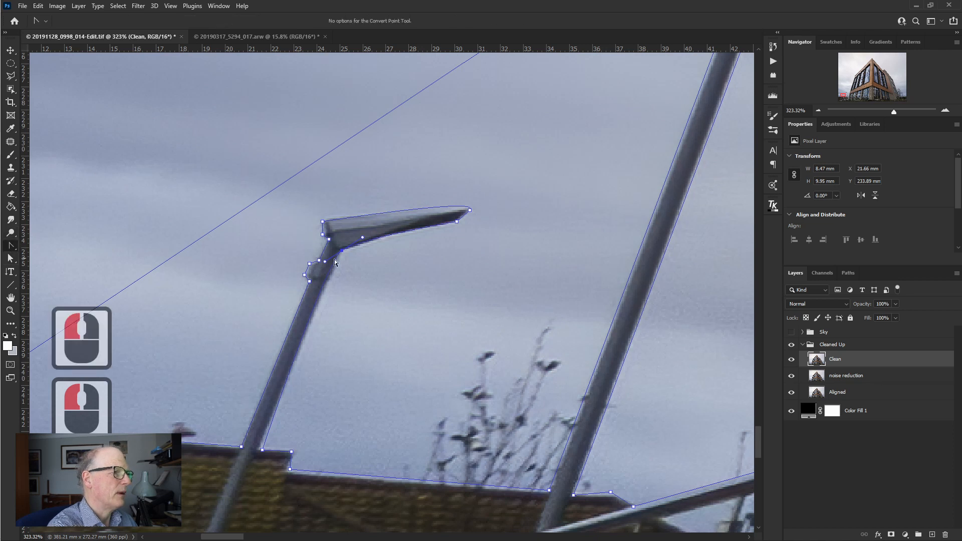
pyautogui.click(344, 253)
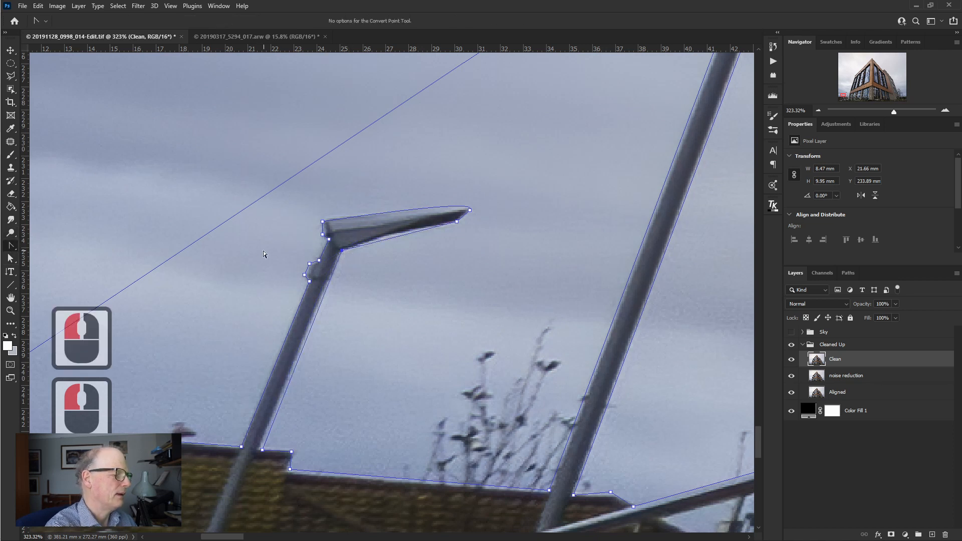
# - Add an anchor point midway along the lamp head's underside with the Pen tool and adjust its direction handles to follow the edge
pyautogui.rightClick(10, 245)
pyautogui.click(47, 245)
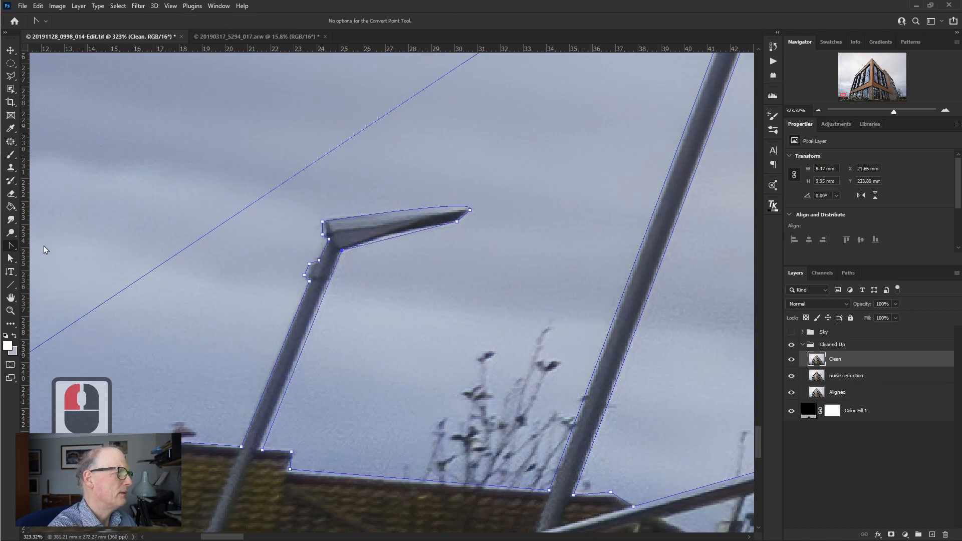
pyautogui.click(385, 241)
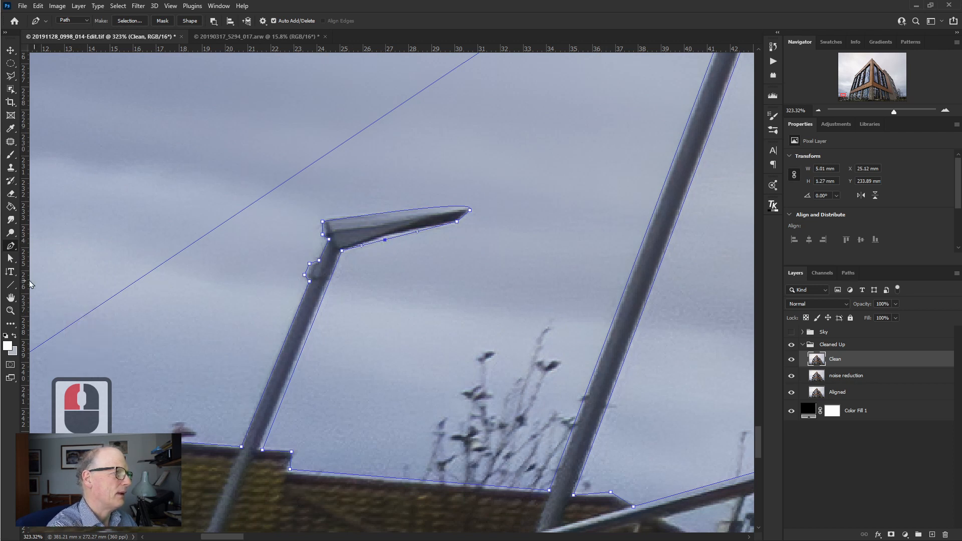
pyautogui.click(10, 258)
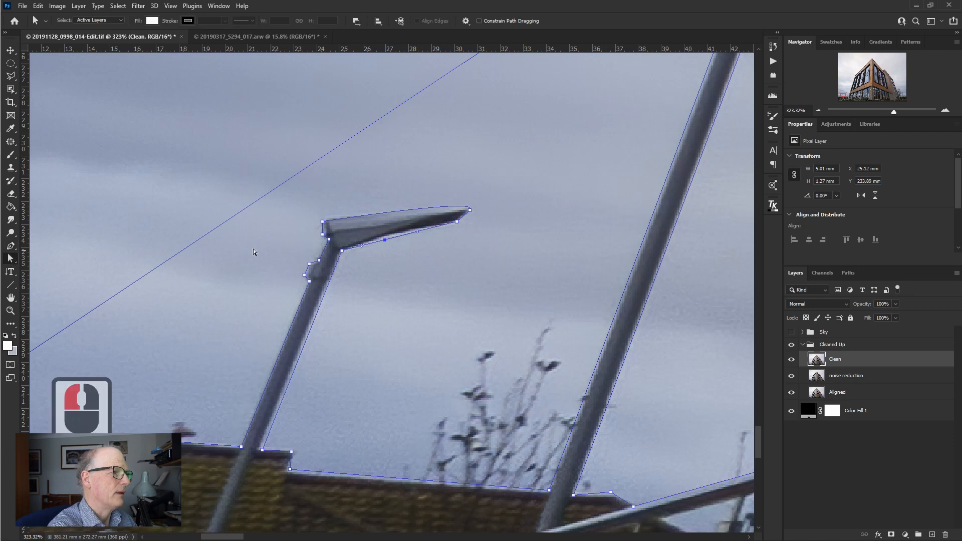
pyautogui.moveTo(385, 242); pyautogui.dragTo(384, 237)
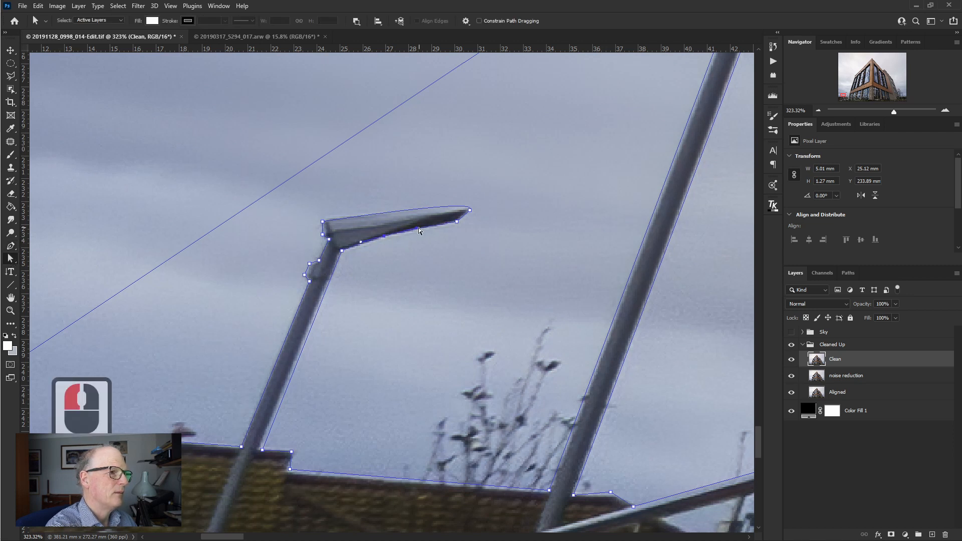
pyautogui.moveTo(360, 241); pyautogui.dragTo(361, 244)
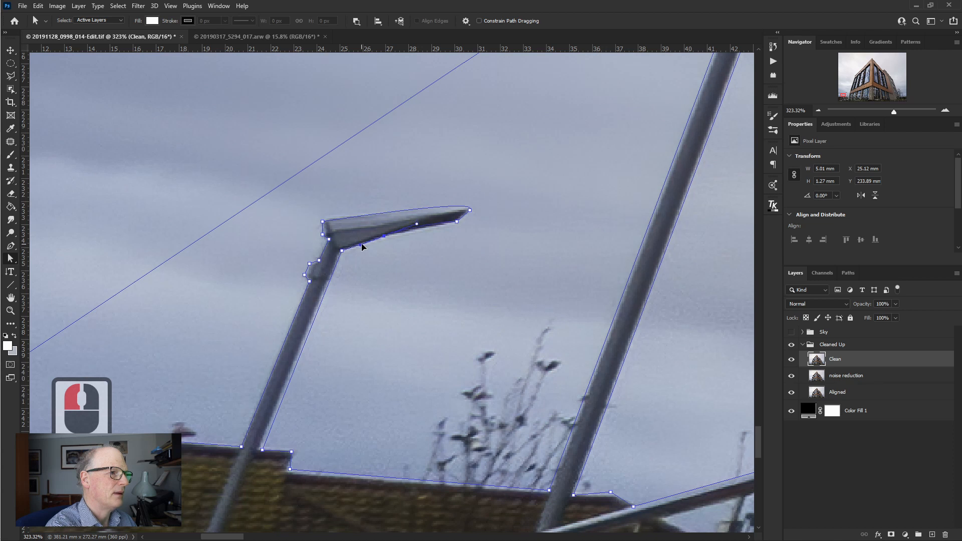
pyautogui.moveTo(417, 224); pyautogui.dragTo(420, 227)
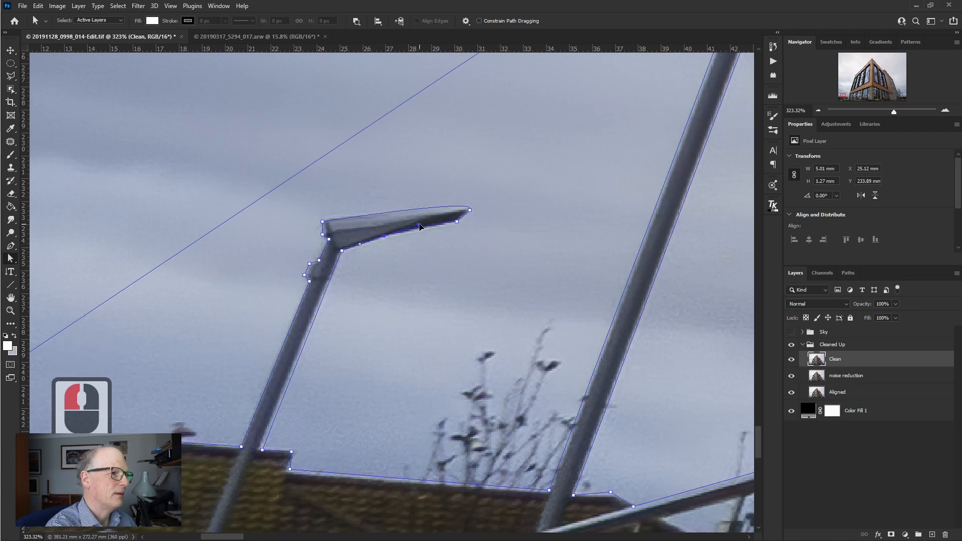
pyautogui.moveTo(420, 227); pyautogui.dragTo(419, 227)
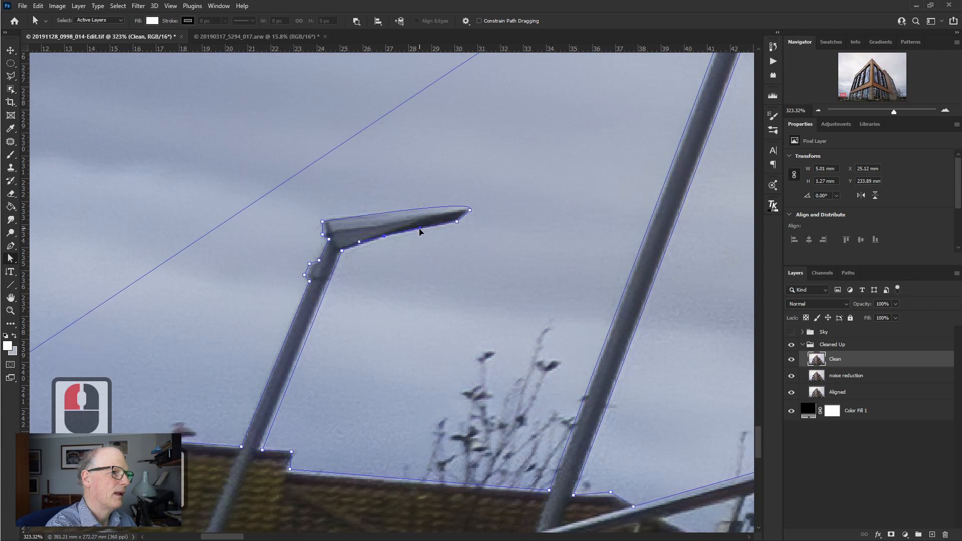
# - Fine-tune both direction handles of the midway anchor point so the curve hugs the lamp head's underside
pyautogui.keyDown('shift'); pyautogui.click(420, 231); pyautogui.keyUp('shift')
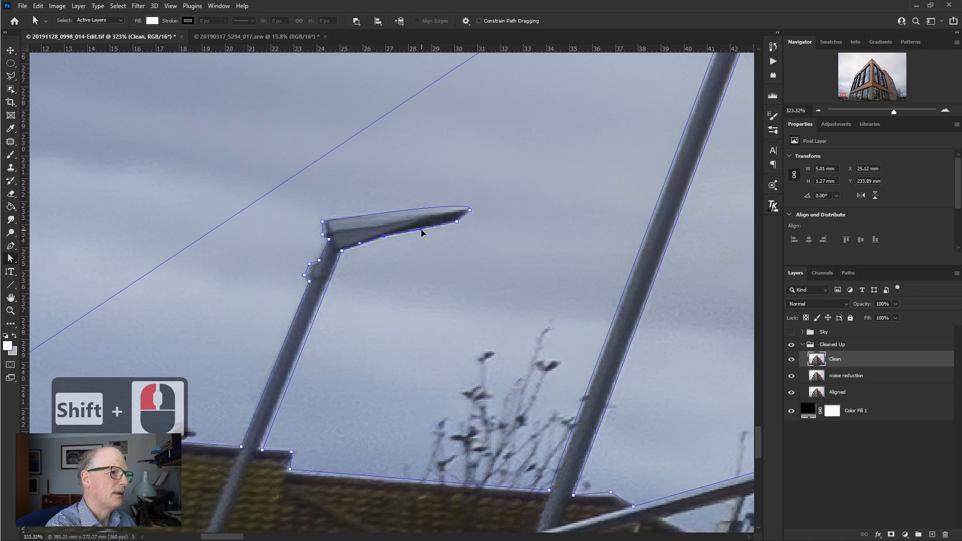
pyautogui.moveTo(422, 230); pyautogui.dragTo(419, 226)
pyautogui.moveTo(360, 243); pyautogui.dragTo(362, 245)
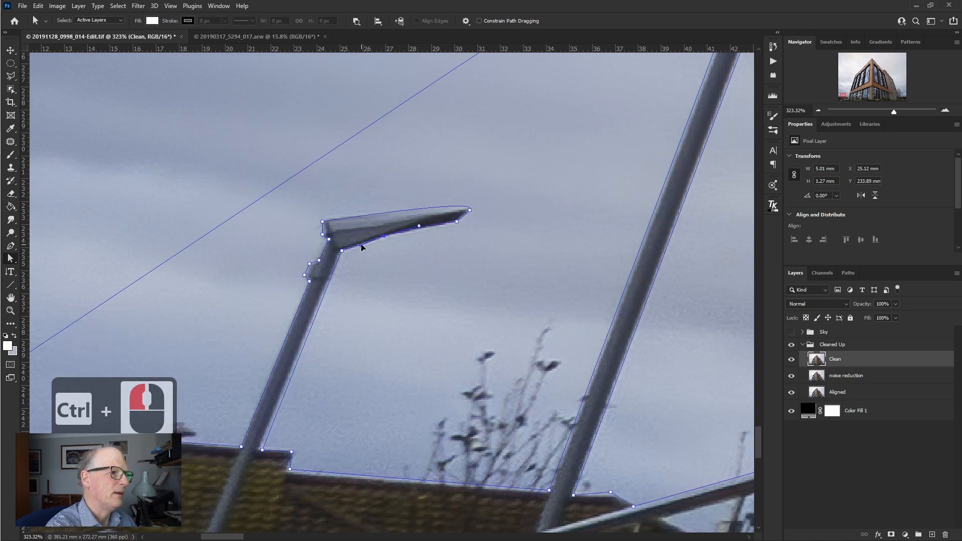
pyautogui.keyDown('ctrl'); pyautogui.click(420, 227); pyautogui.keyUp('ctrl')
pyautogui.moveTo(420, 227); pyautogui.dragTo(421, 229)
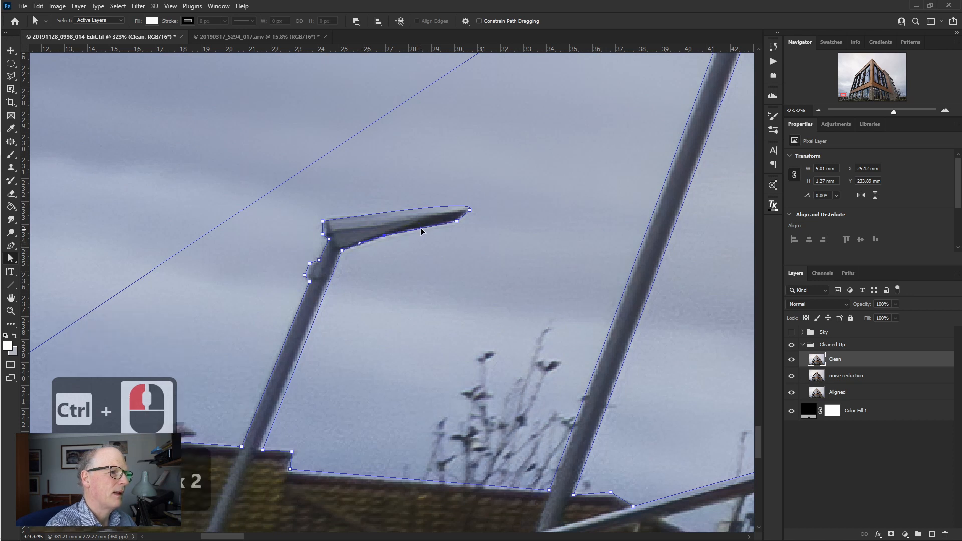
pyautogui.keyDown('ctrl'); pyautogui.click(421, 229); pyautogui.keyUp('ctrl')
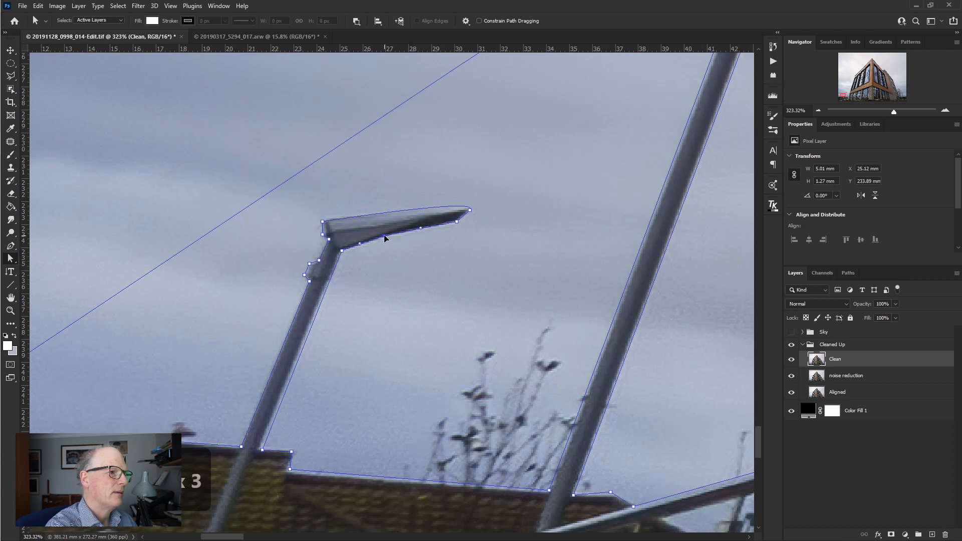
# - Nudge the midway underside point, the corner beside the post, and the points at the post's base and roof step onto their edges
pyautogui.moveTo(385, 236); pyautogui.dragTo(386, 236)
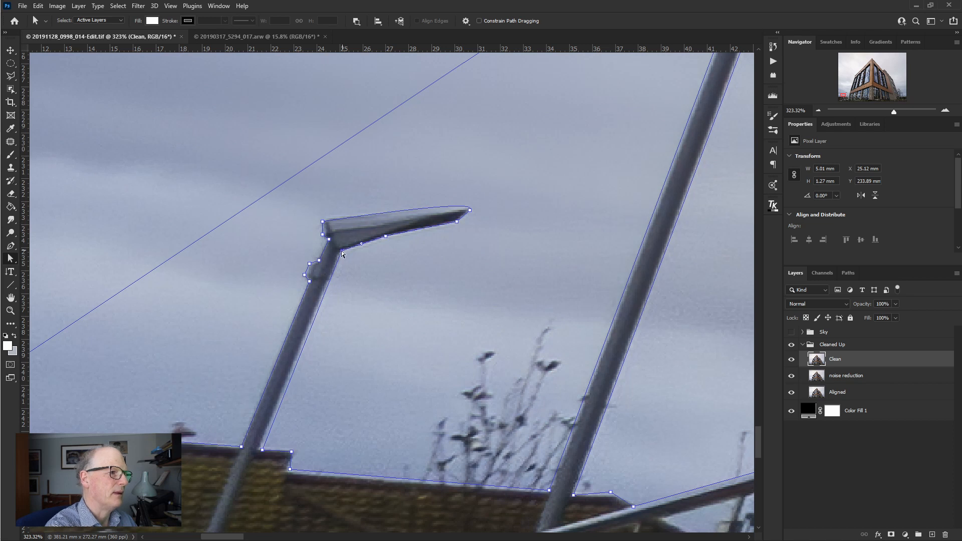
pyautogui.moveTo(342, 251); pyautogui.dragTo(340, 253)
pyautogui.moveTo(262, 450); pyautogui.dragTo(291, 470)
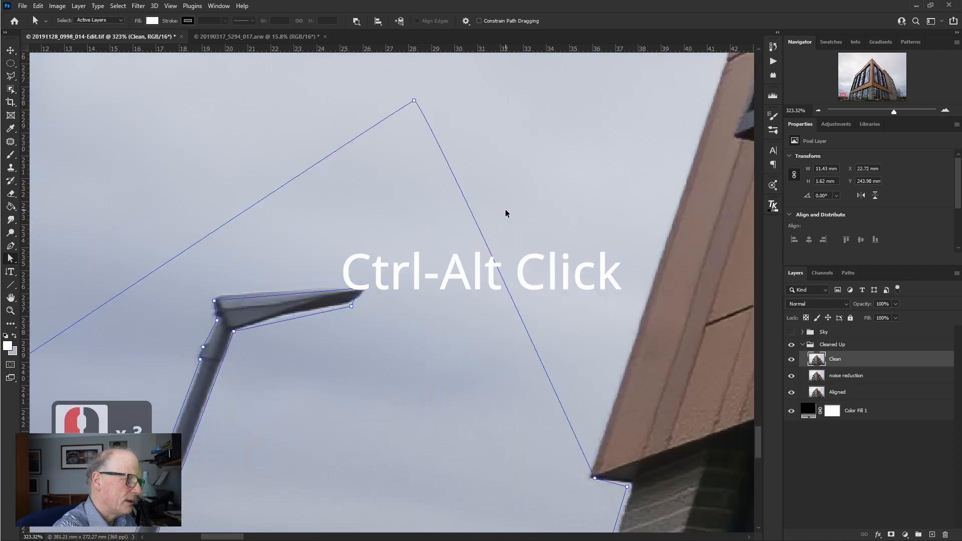
# - Fit the whole image in view, check the commands available for the path, and display the list of saved paths
pyautogui.hotkey('ctrl', '0')
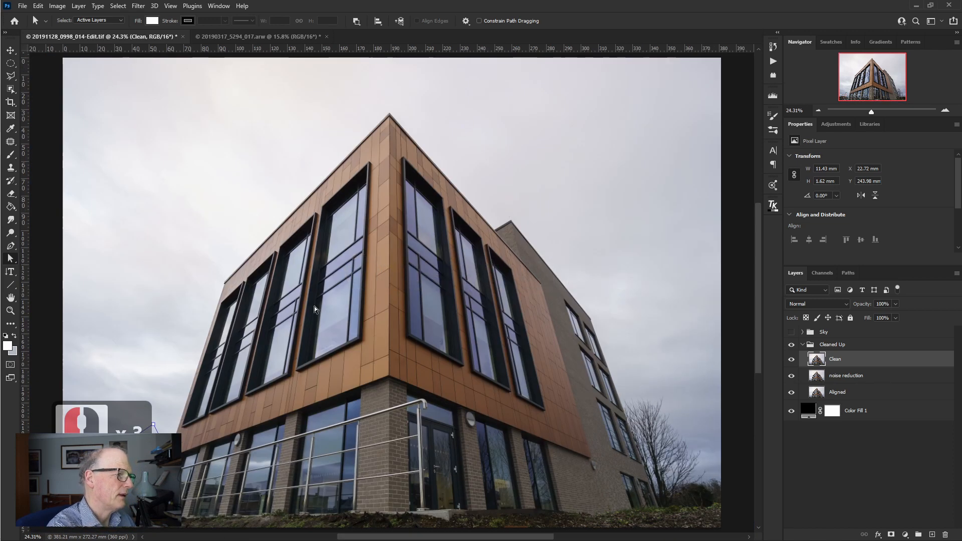
pyautogui.rightClick(162, 231)
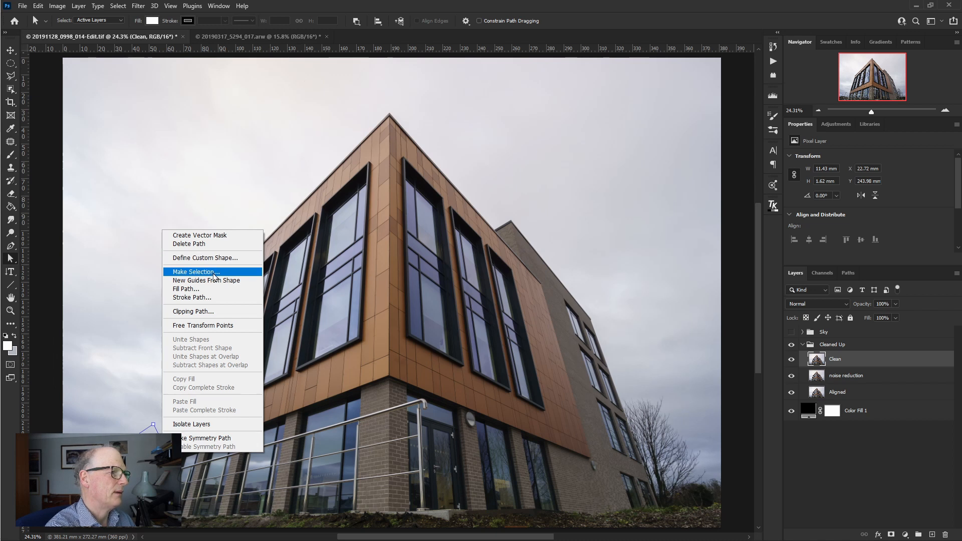
pyautogui.click(847, 273)
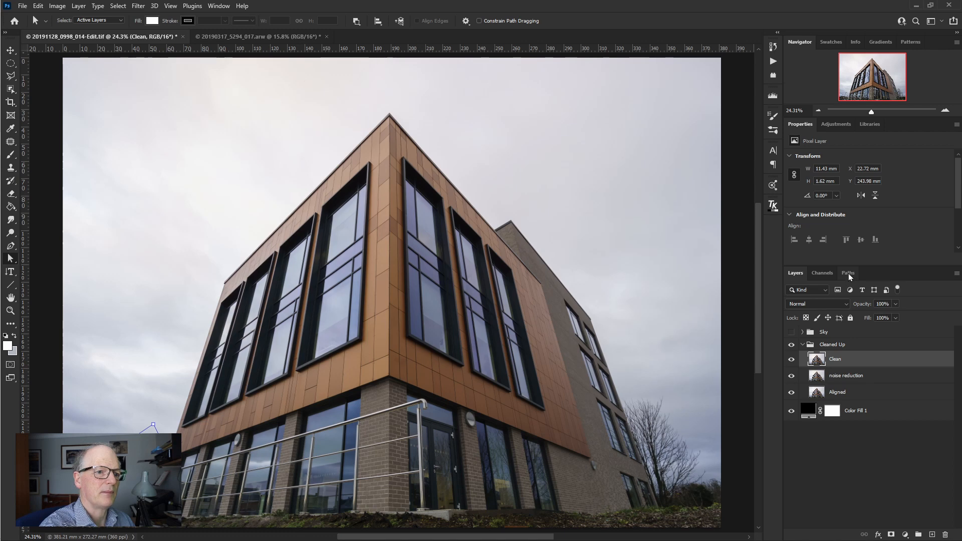
pyautogui.click(849, 273)
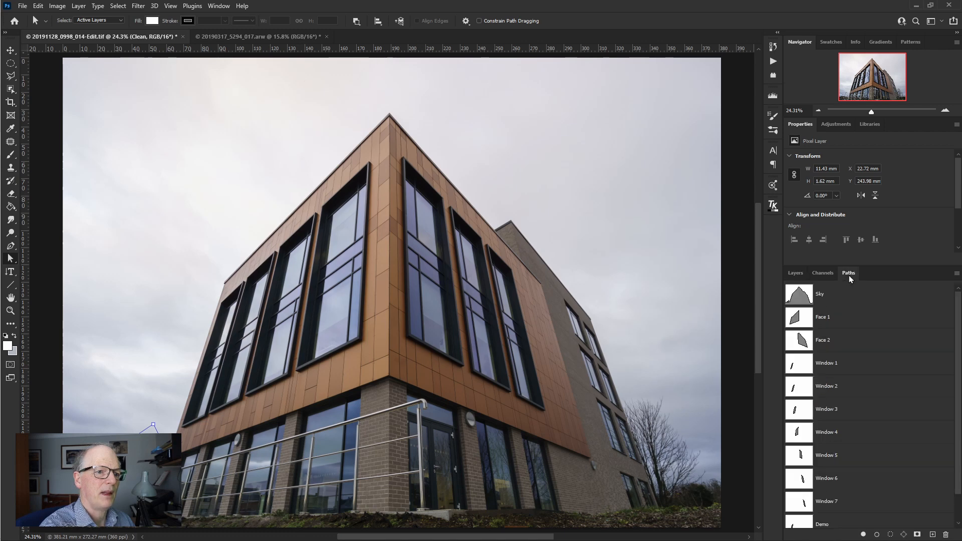
# - Hide the saved paths list and bring it back
pyautogui.click(219, 6)
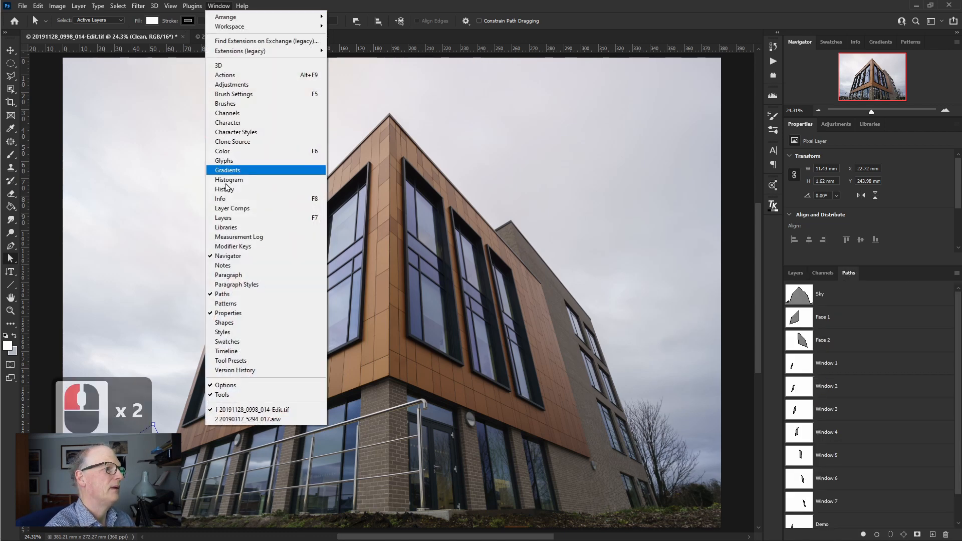
pyautogui.click(226, 294)
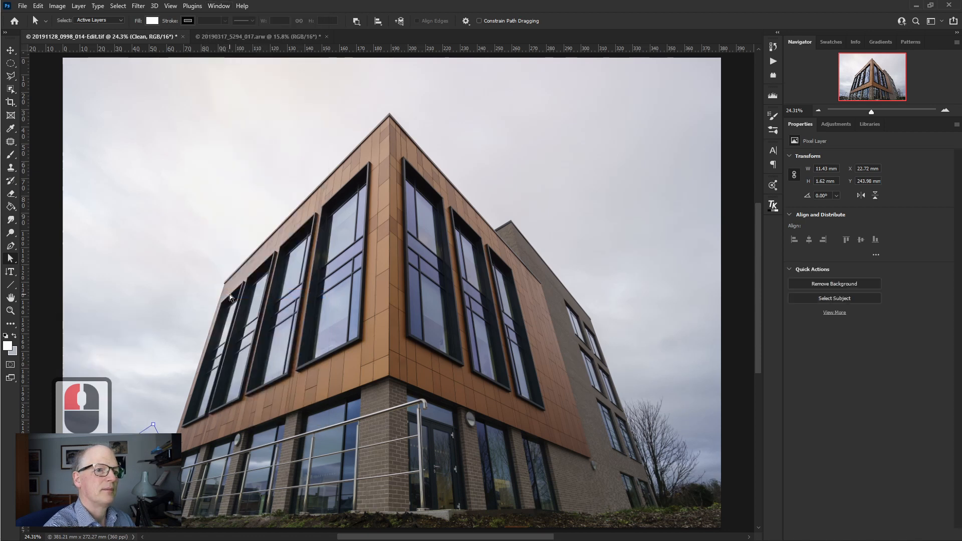
pyautogui.click(216, 6)
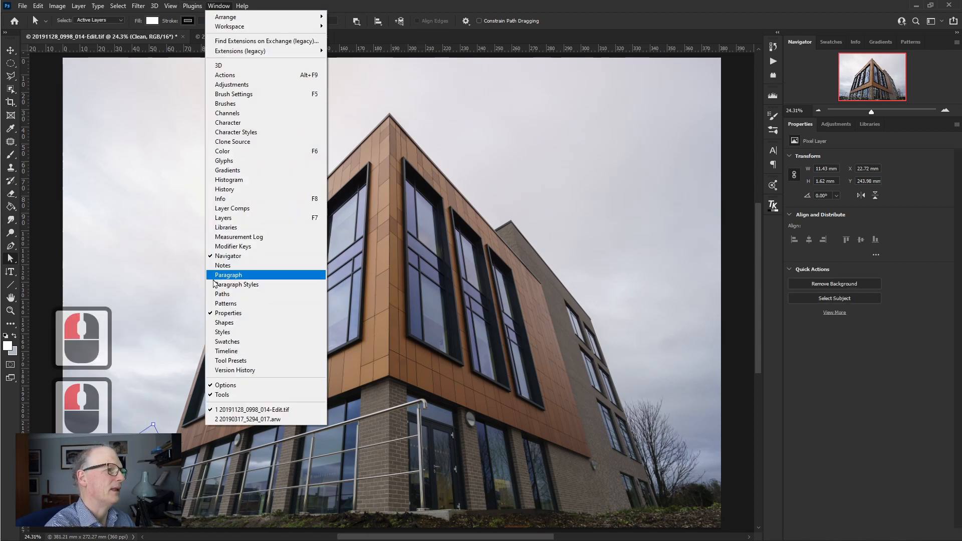
pyautogui.click(224, 295)
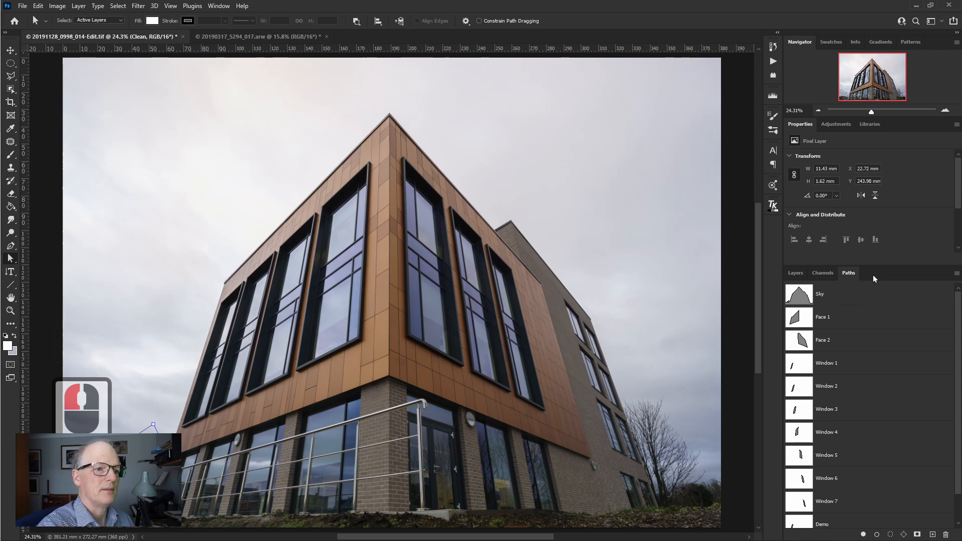
# - Activate the saved Sky path and select it with the Path Selection tool to show its anchor points around the lamp head
pyautogui.click(798, 303)
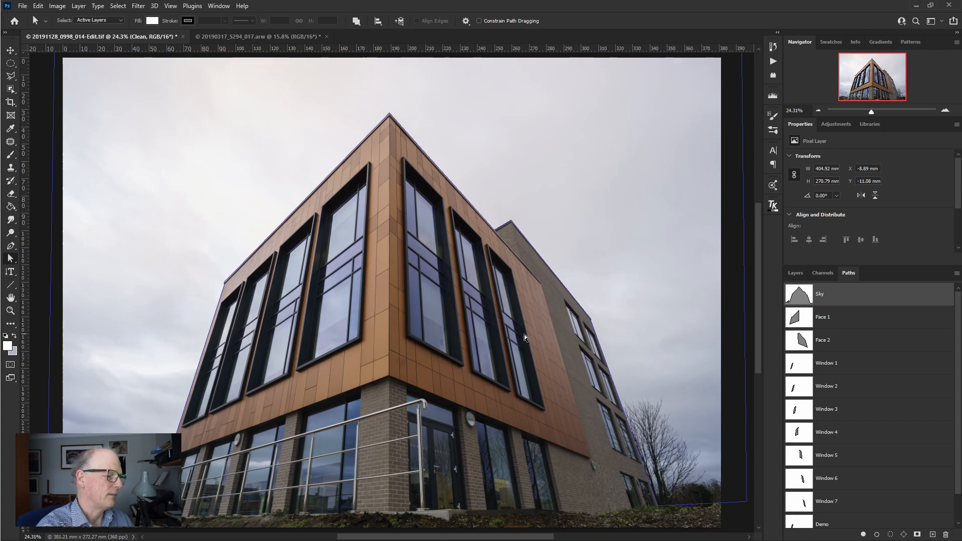
pyautogui.press('z')
pyautogui.moveTo(146, 461); pyautogui.dragTo(527, 322)
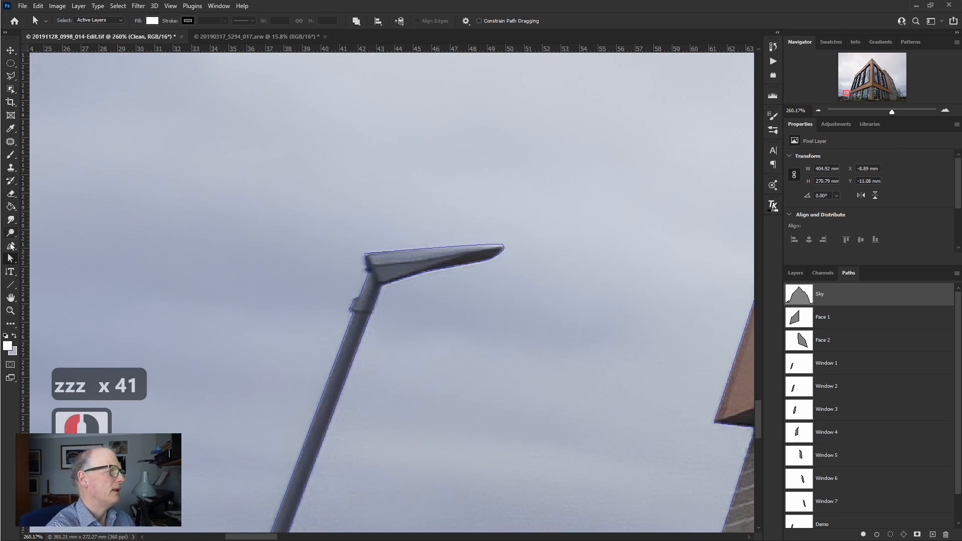
pyautogui.moveTo(10, 259); pyautogui.dragTo(60, 266)
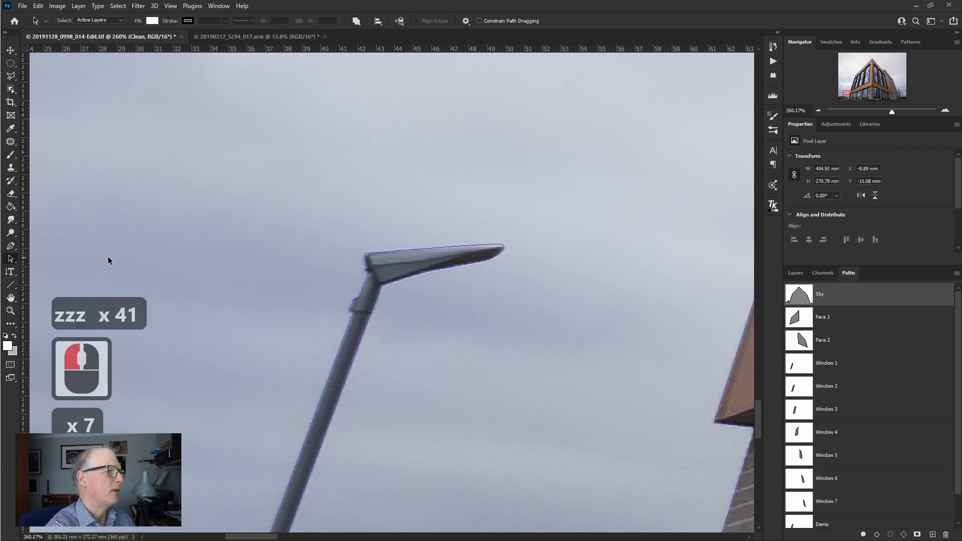
pyautogui.click(430, 274)
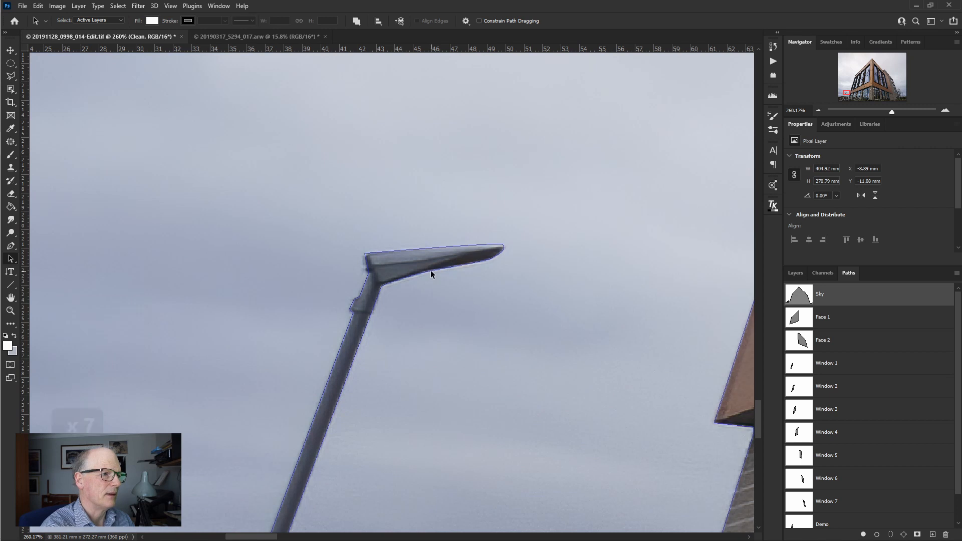
# - Use the Direct Selection tool to examine the anchor points and direction handles along the lamp head's underside in the Sky path
pyautogui.click(12, 258)
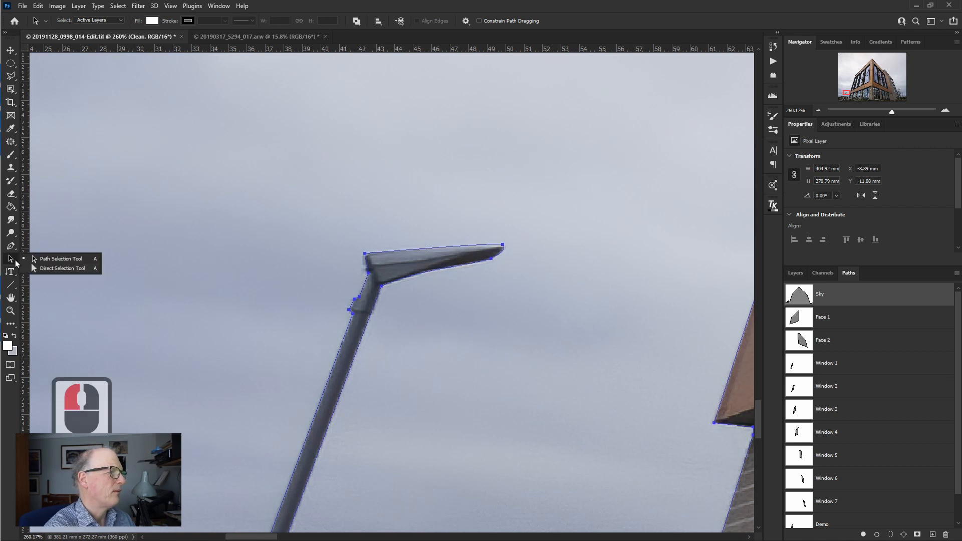
pyautogui.click(37, 273)
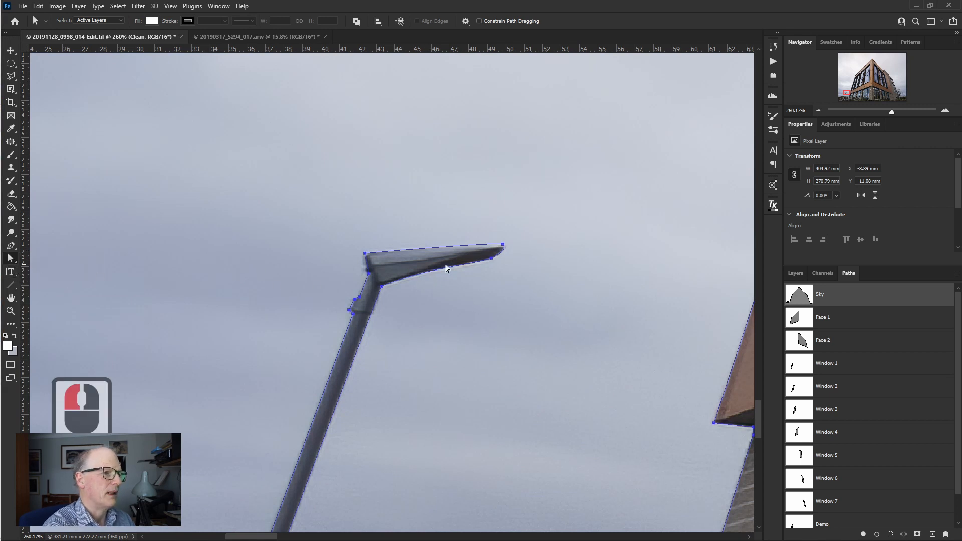
pyautogui.click(492, 262)
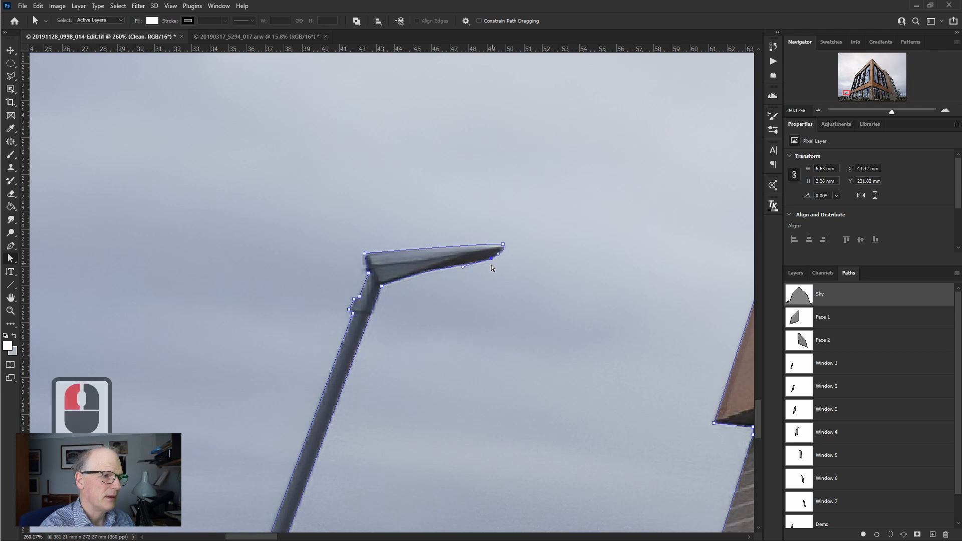
pyautogui.click(382, 287)
pyautogui.moveTo(421, 270); pyautogui.dragTo(421, 269)
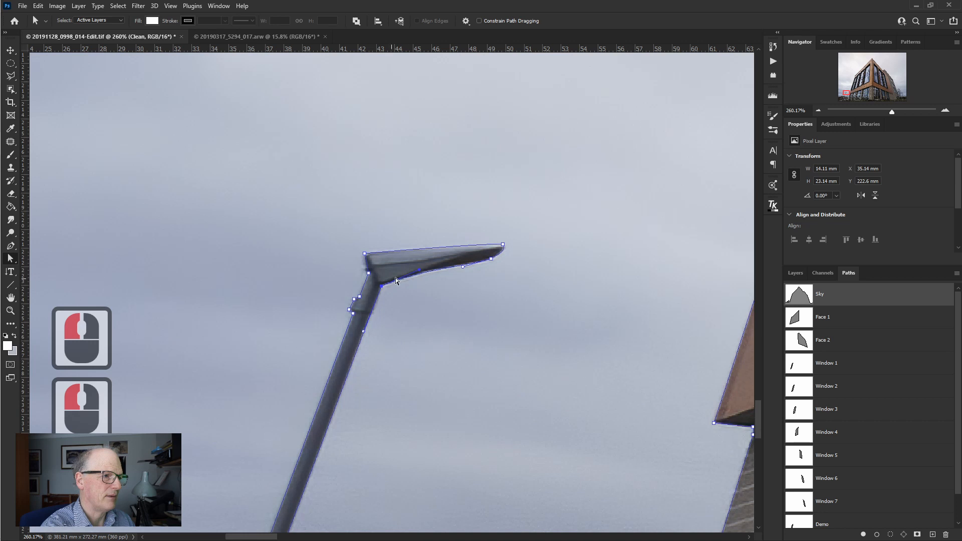
pyautogui.click(460, 266)
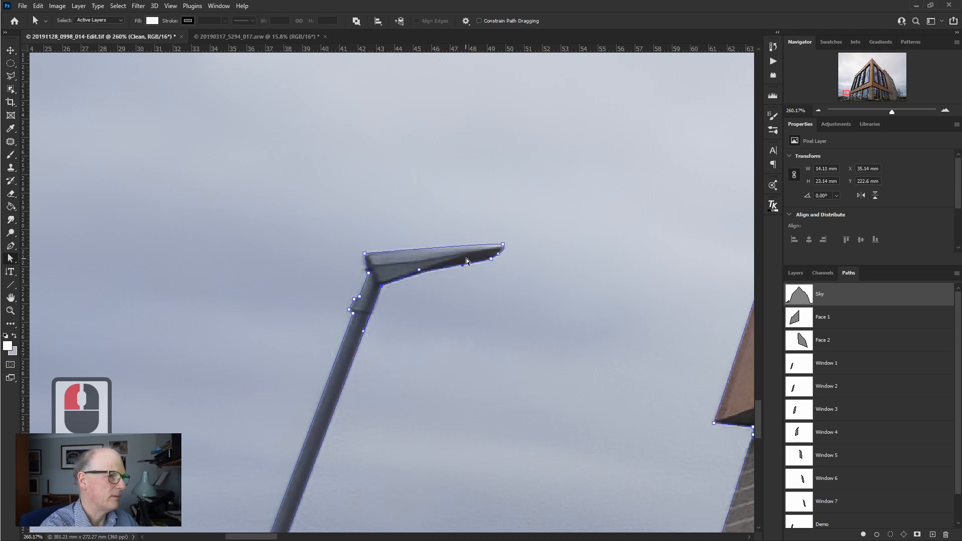
# - Convert the whole Sky path into a new anti-aliased selection with a feather radius of 0.5 pixels
pyautogui.click(466, 258)
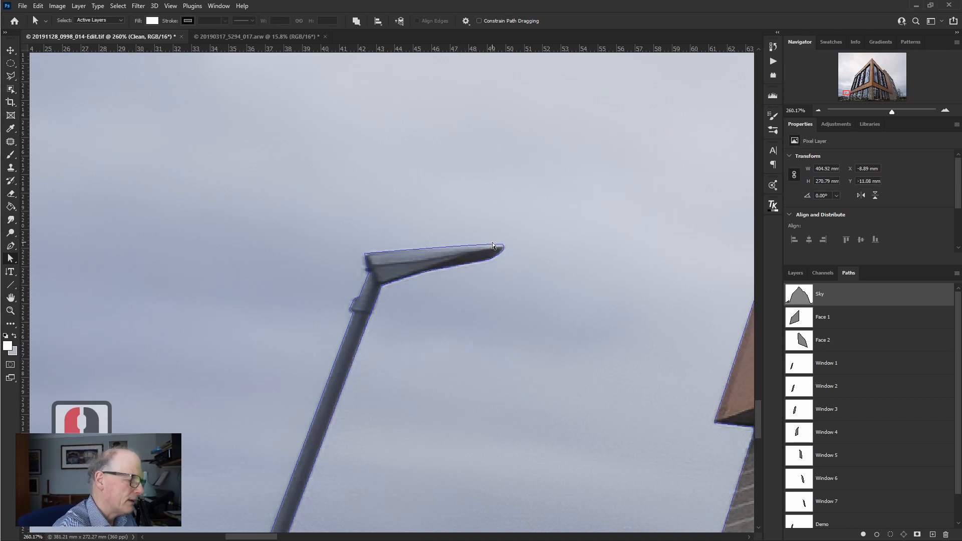
pyautogui.hotkey('ctrl', '0')
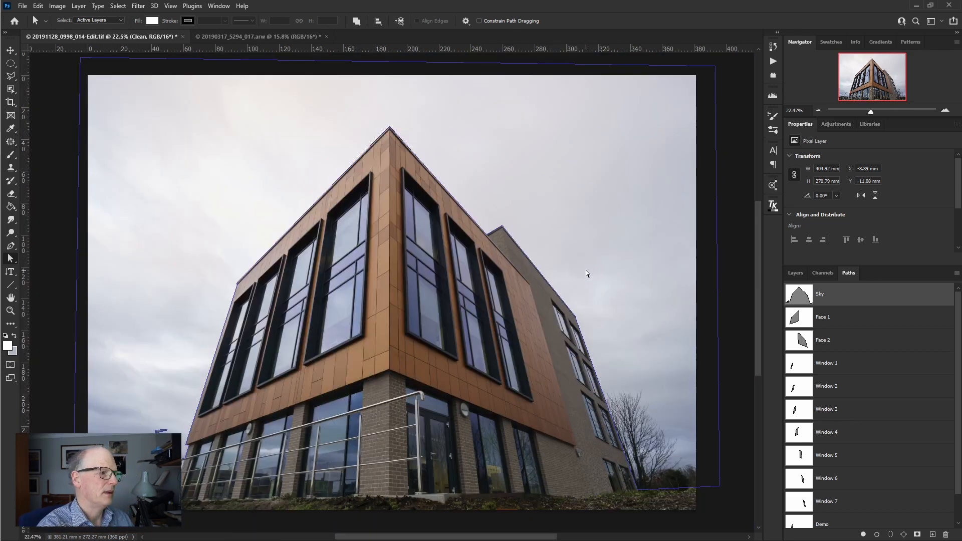
pyautogui.keyDown('ctrl'); pyautogui.rightClick(534, 202); pyautogui.keyUp('ctrl')
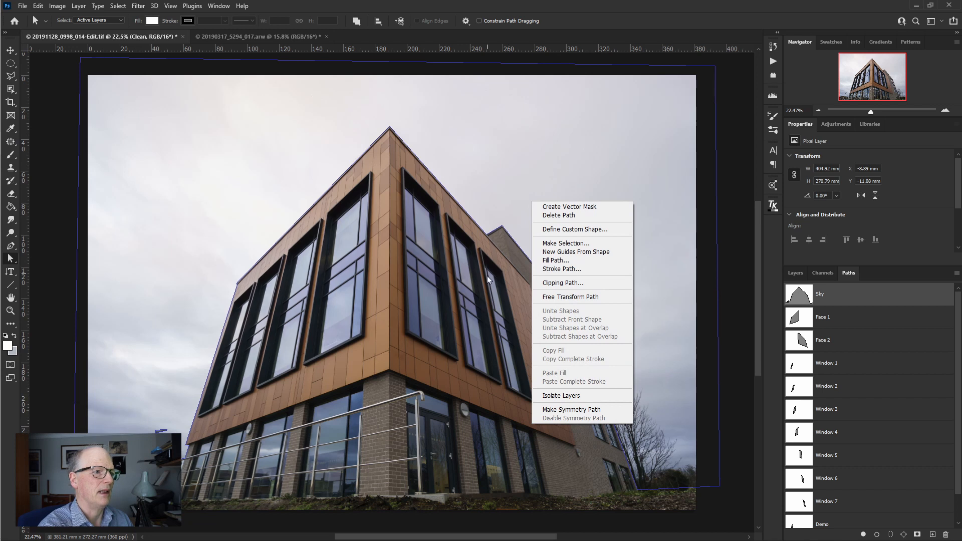
pyautogui.click(557, 243)
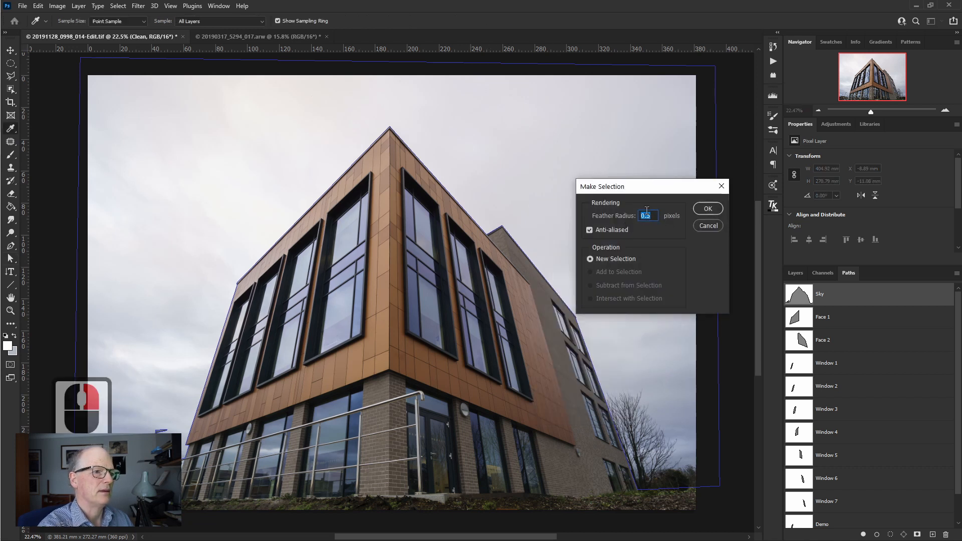
pyautogui.click(711, 210)
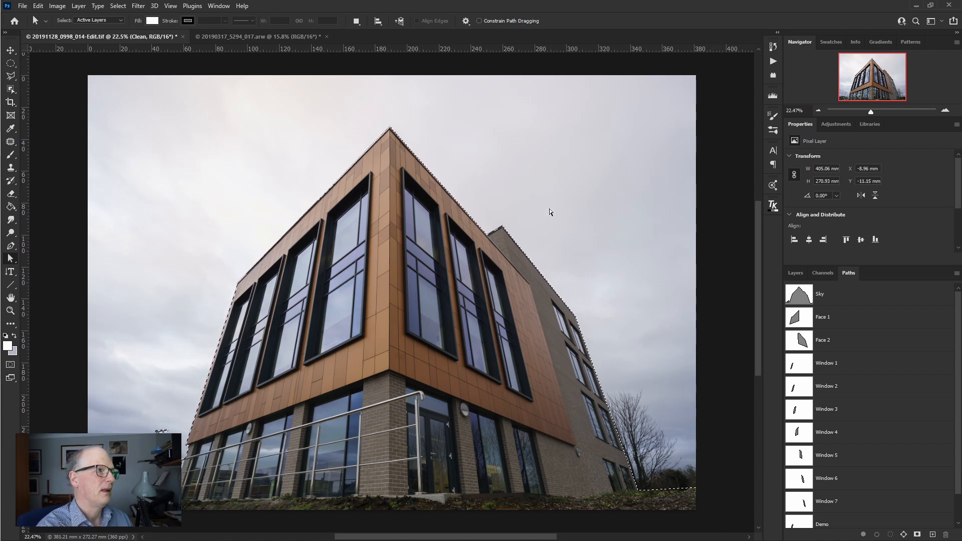
# - Save the sky selection as a new channel named Demo in the current document and display the channels list
pyautogui.click(122, 7)
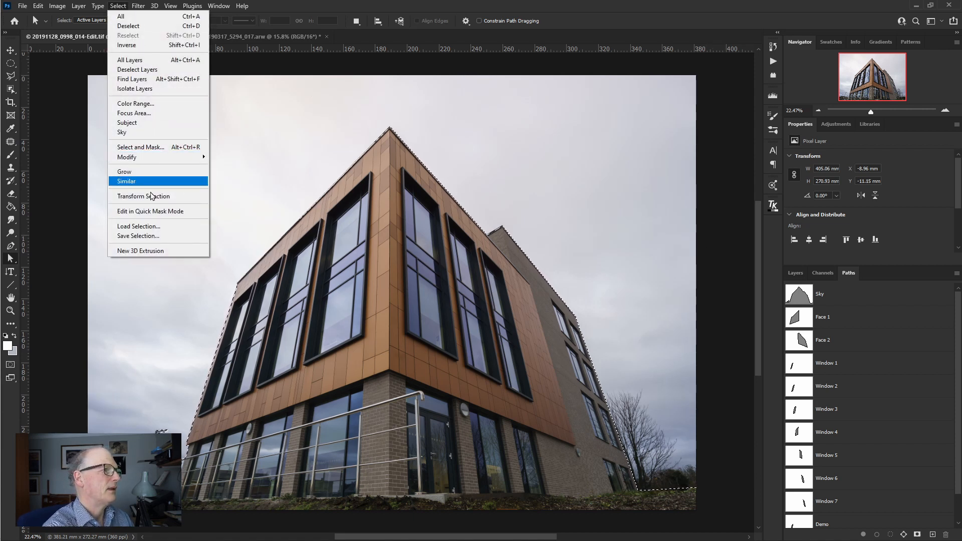
pyautogui.click(138, 236)
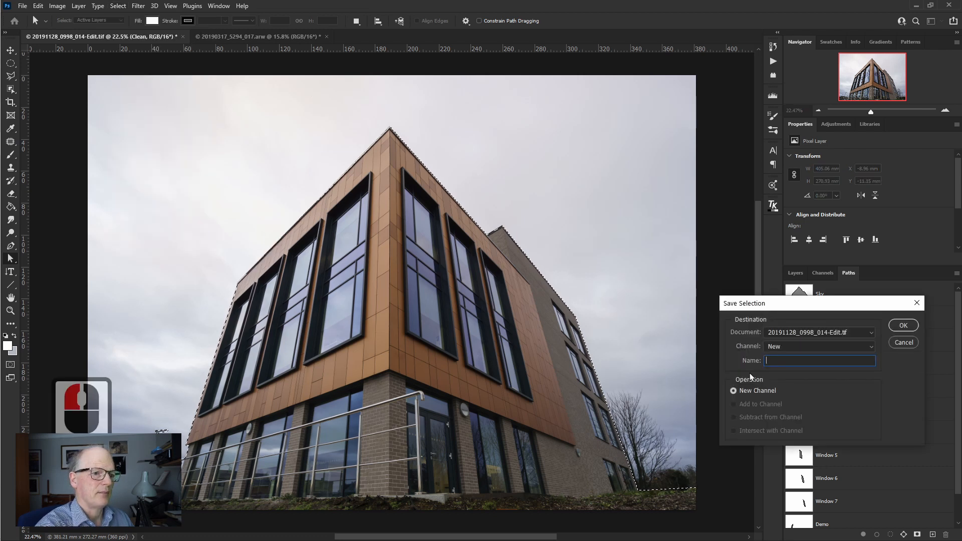
pyautogui.write('Dmo')
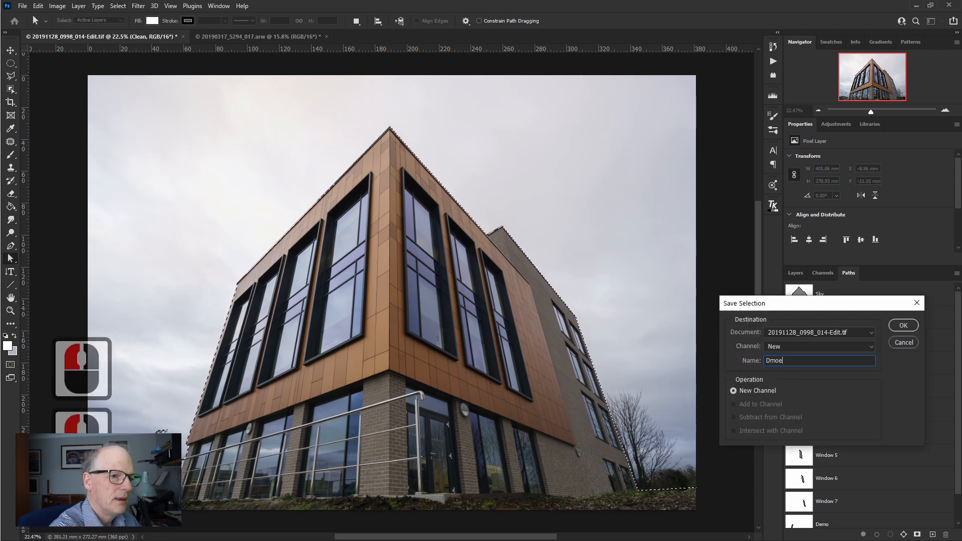
pyautogui.press('BackSpace')
pyautogui.write('e')
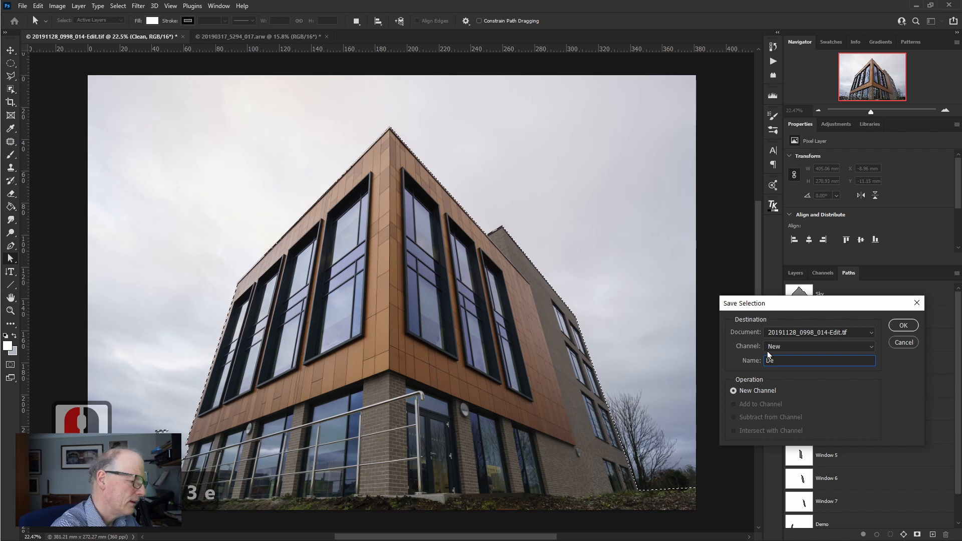
pyautogui.write('mo')
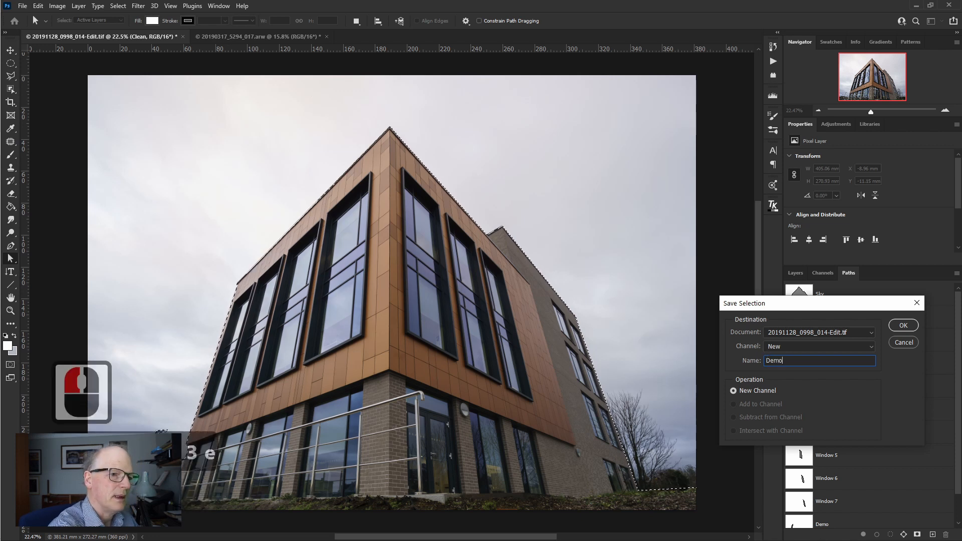
pyautogui.click(904, 326)
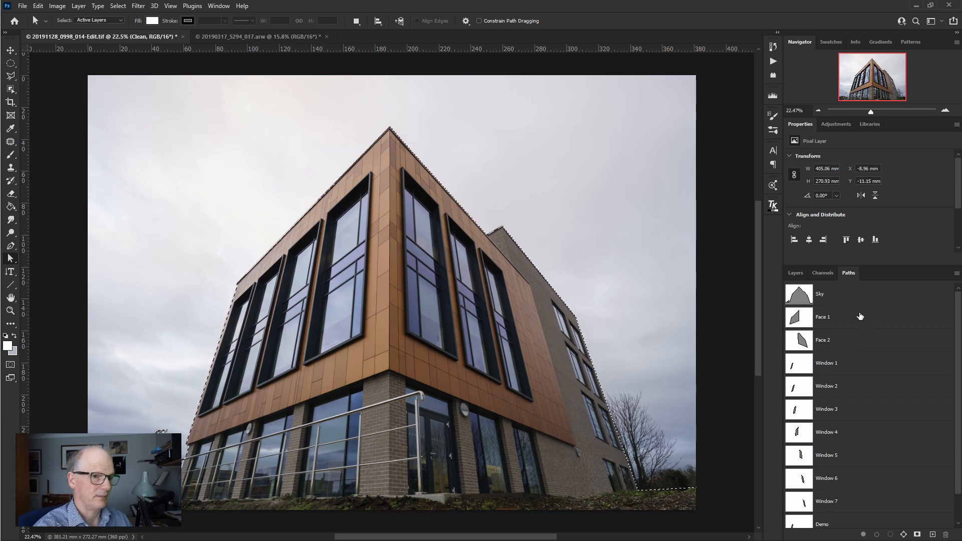
pyautogui.click(823, 274)
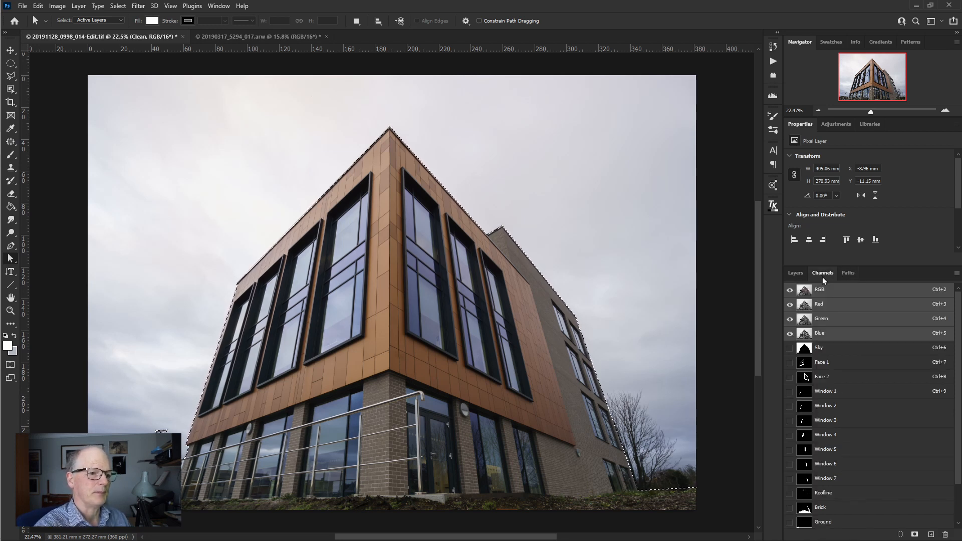
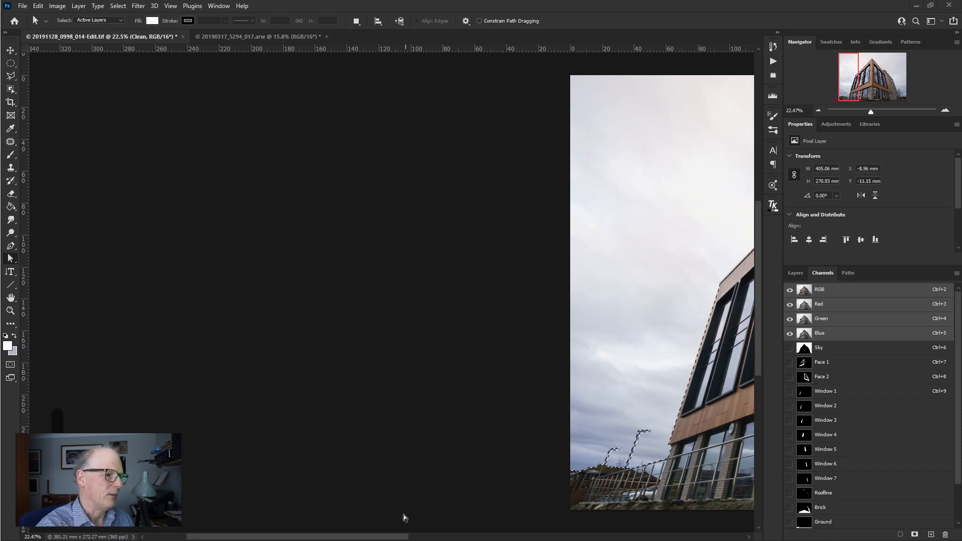
# - Clear the sky selection and activate the saved Face 1 path around the building's left orange facade
pyautogui.moveTo(379, 536); pyautogui.dragTo(528, 535)
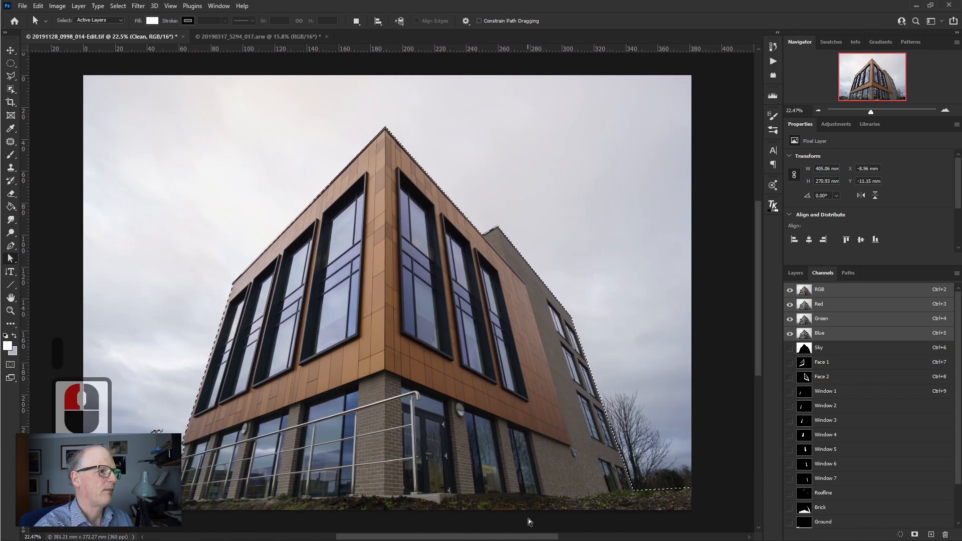
pyautogui.click(701, 204)
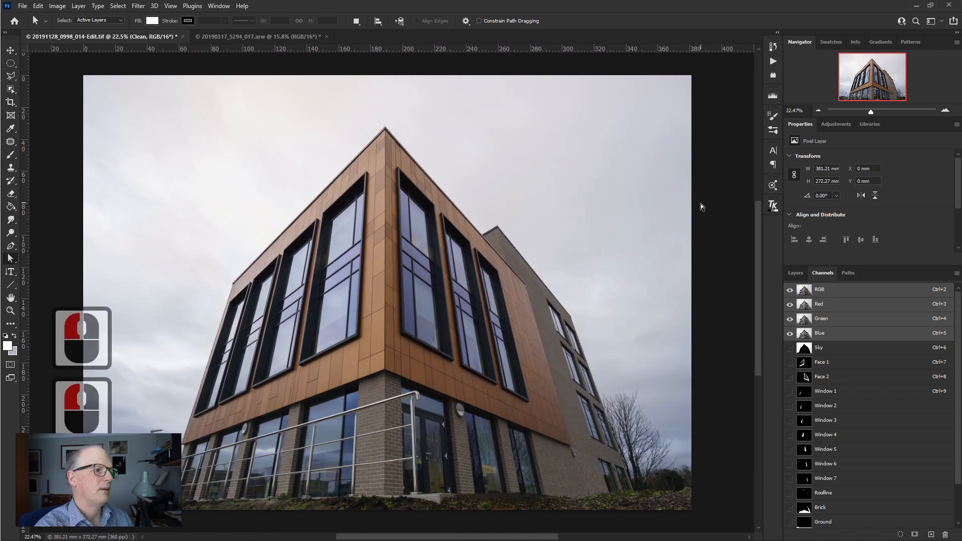
pyautogui.click(848, 273)
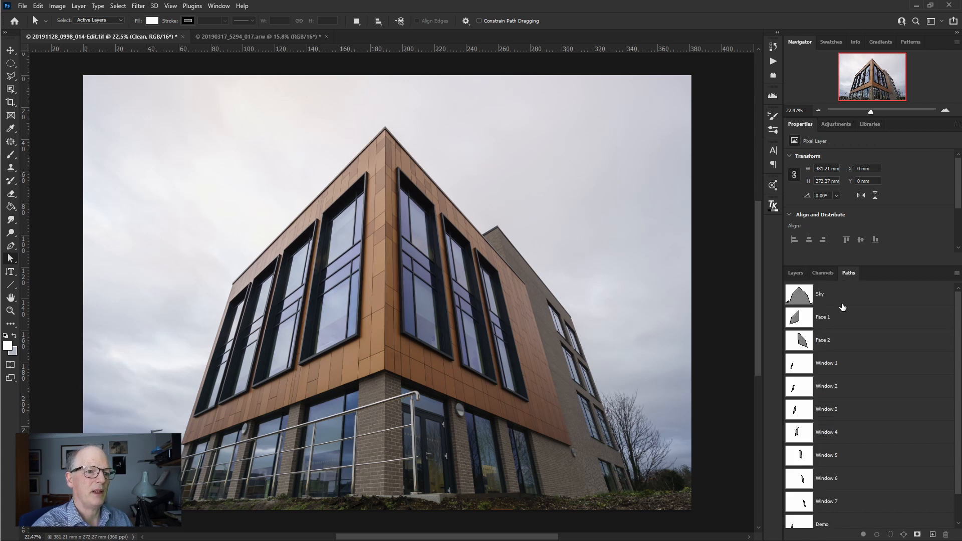
pyautogui.click(798, 321)
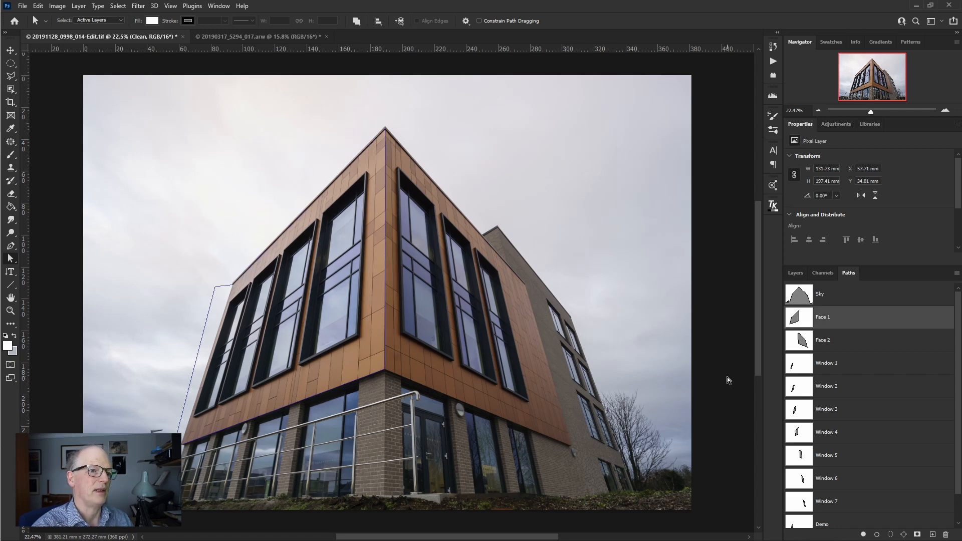
# - Convert the Face 1 path into a selection and invert it so that only the left facade is selected
pyautogui.click(823, 273)
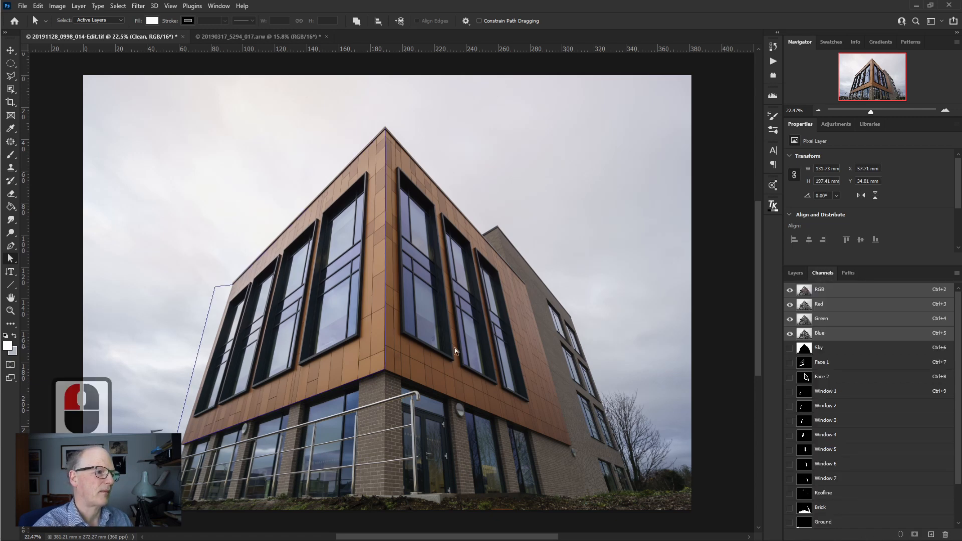
pyautogui.rightClick(367, 335)
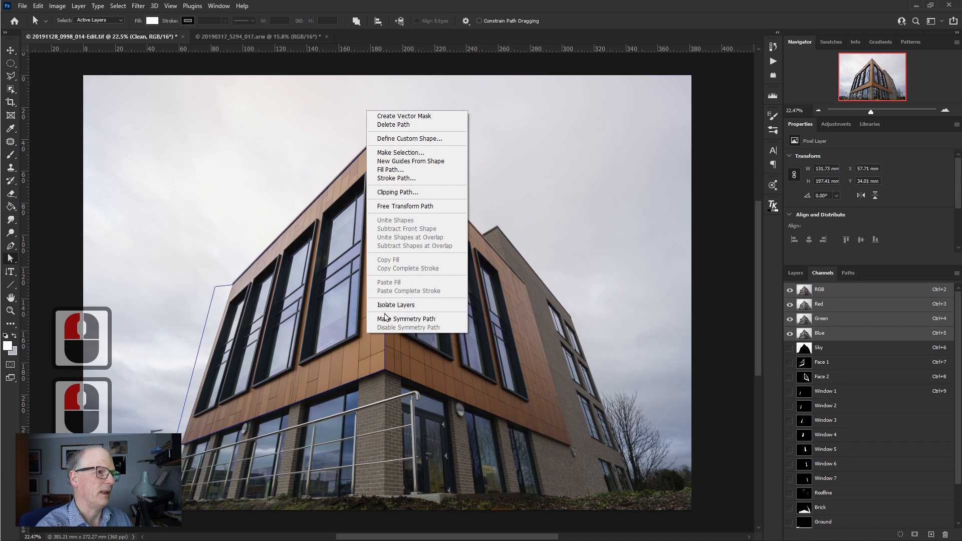
pyautogui.click(408, 152)
pyautogui.click(712, 208)
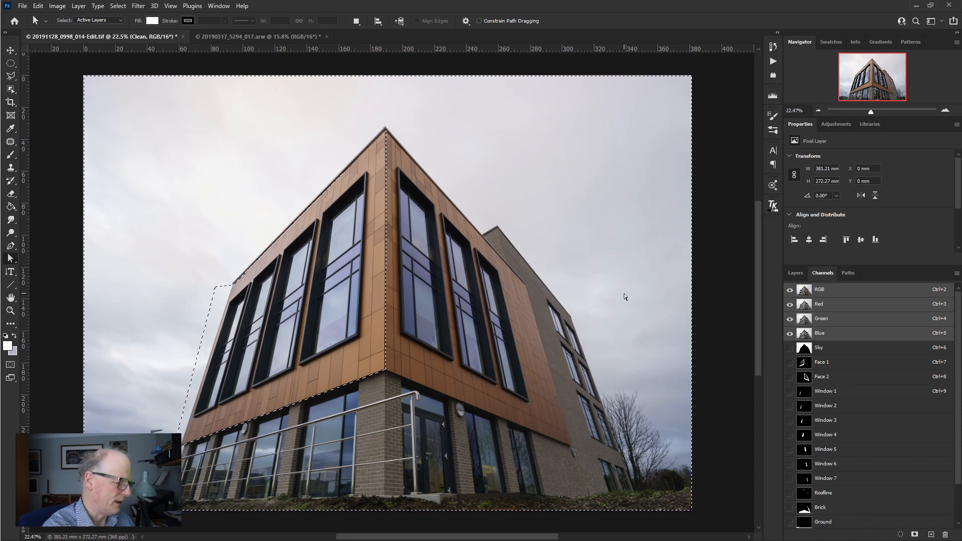
pyautogui.hotkey('ctrl', 'shift', 'i')
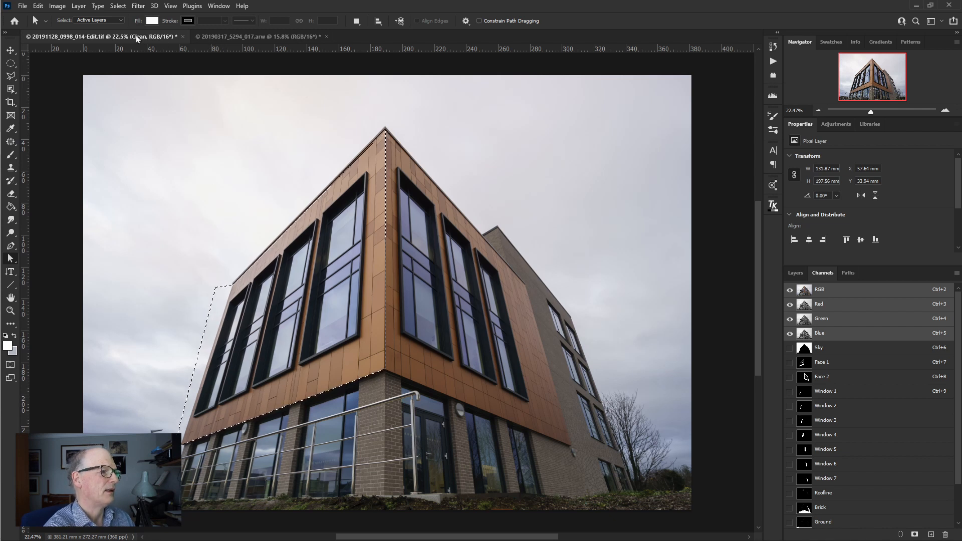
# - Try subtracting the saved Sky channel from the Face 1 selection with Load Selection
pyautogui.click(118, 6)
pyautogui.click(150, 227)
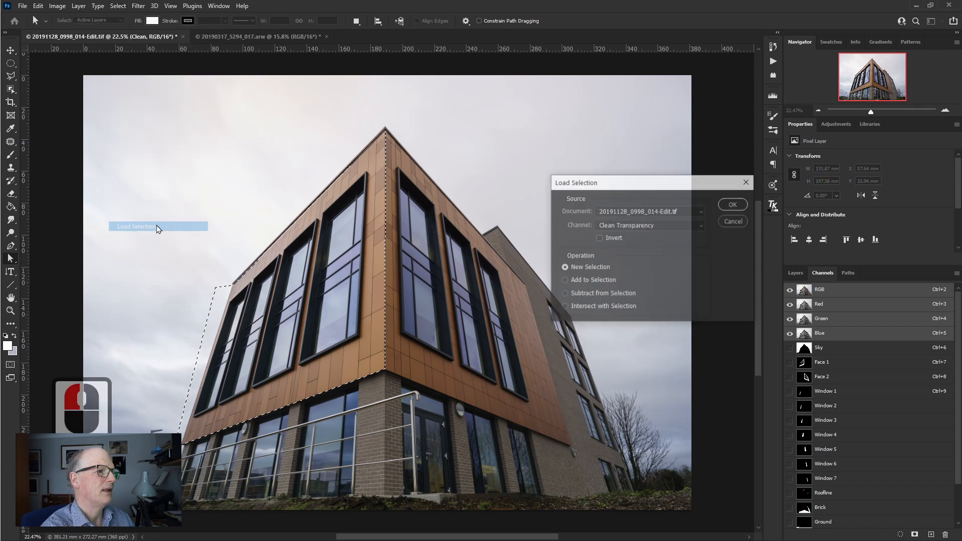
pyautogui.click(650, 225)
pyautogui.click(624, 251)
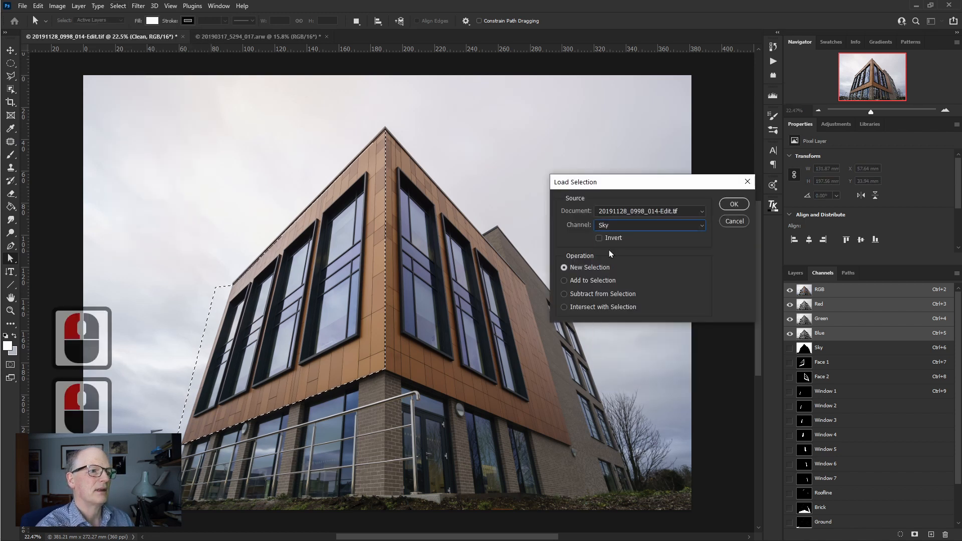
pyautogui.doubleClick(617, 294)
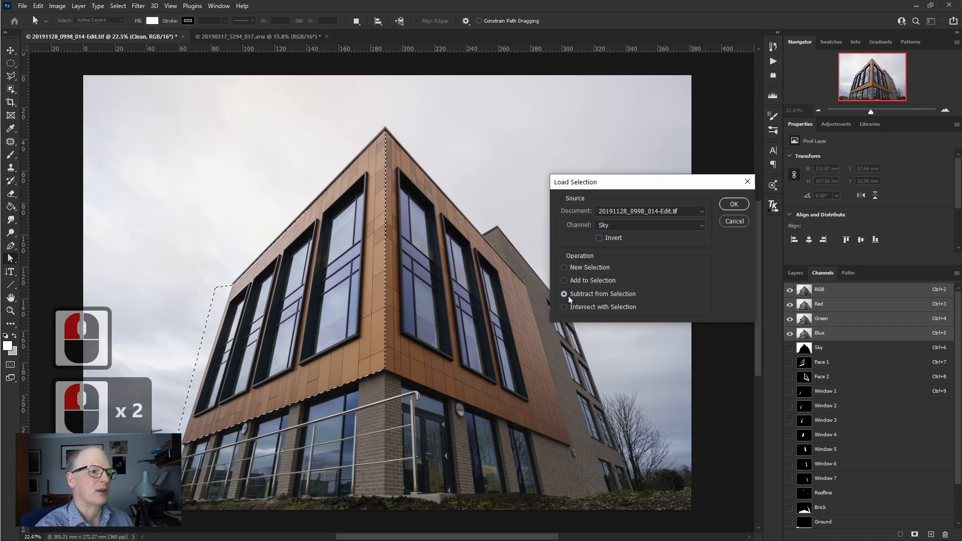
pyautogui.click(734, 204)
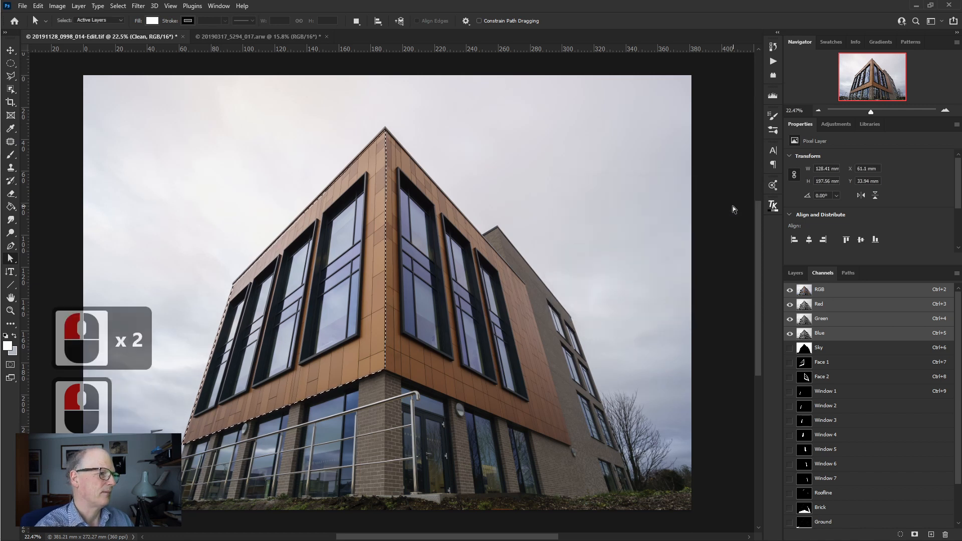
pyautogui.hotkey('ctrl', 'z')
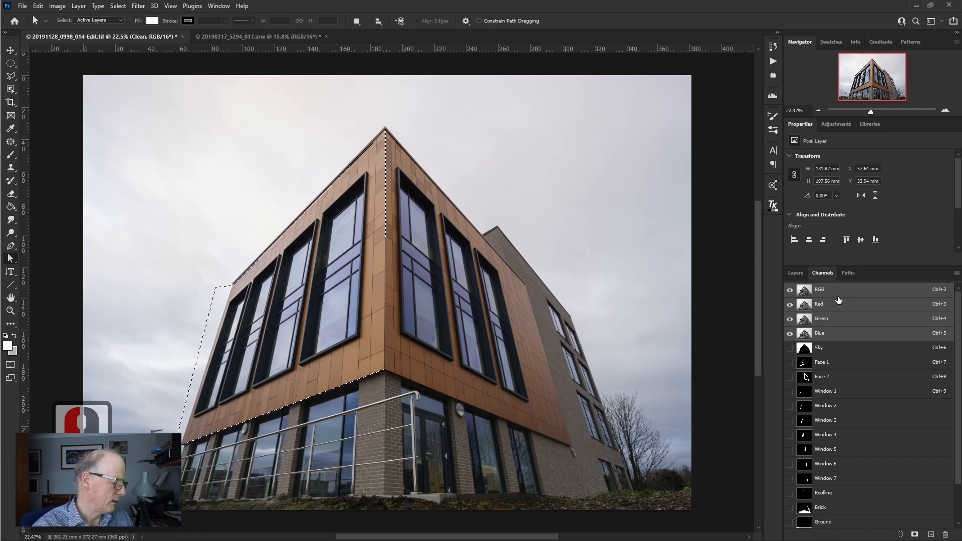
# - Subtract the Sky channel and the Window 1 to Window 4 channels from the left facade selection
pyautogui.keyDown('ctrl'); pyautogui.keyDown('alt'); pyautogui.click(804, 347); pyautogui.keyUp('alt'); pyautogui.keyUp('ctrl')
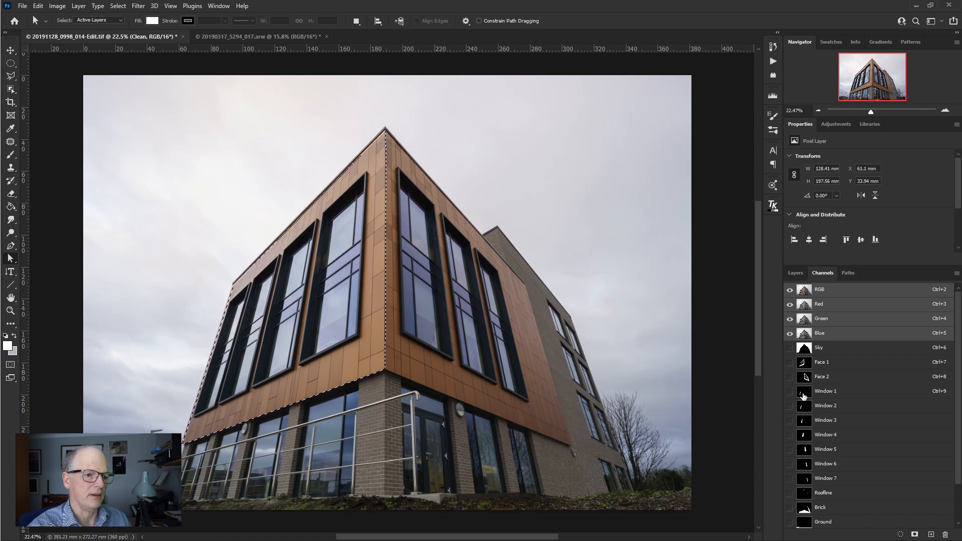
pyautogui.hotkey('ctrl', 'alt')
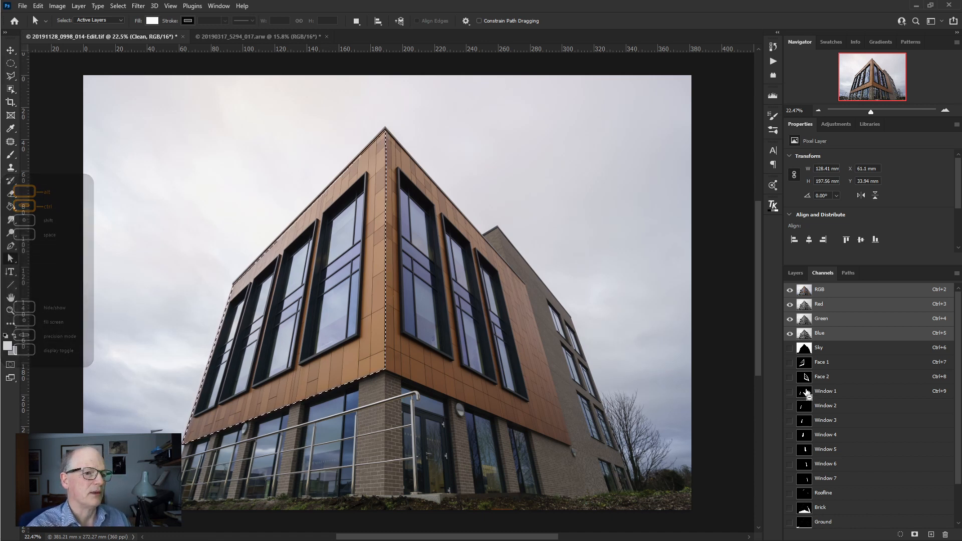
pyautogui.keyDown('ctrl'); pyautogui.keyDown('alt'); pyautogui.click(804, 395); pyautogui.keyUp('alt'); pyautogui.keyUp('ctrl')
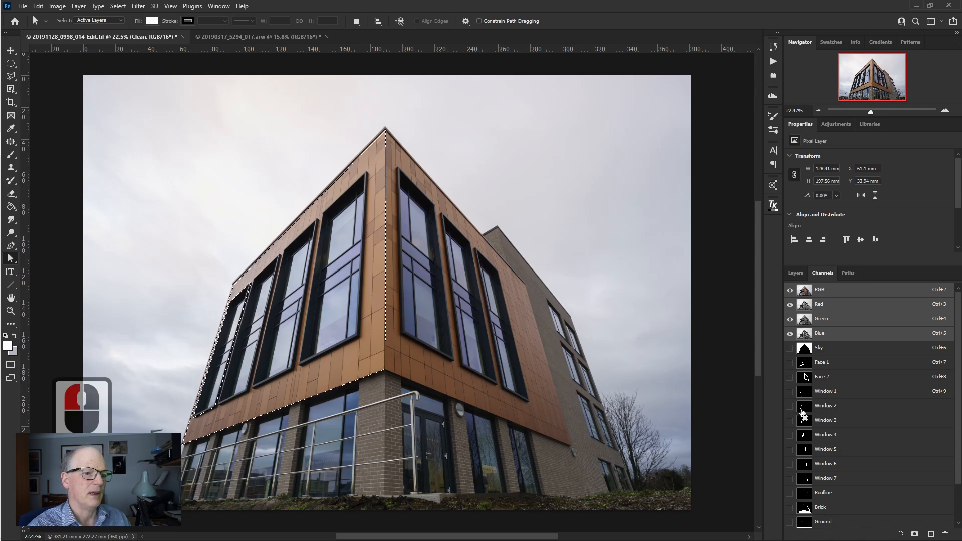
pyautogui.keyDown('ctrl'); pyautogui.keyDown('alt'); pyautogui.click(804, 409); pyautogui.keyUp('alt'); pyautogui.keyUp('ctrl')
pyautogui.keyDown('ctrl'); pyautogui.keyDown('alt'); pyautogui.click(804, 424); pyautogui.keyUp('alt'); pyautogui.keyUp('ctrl')
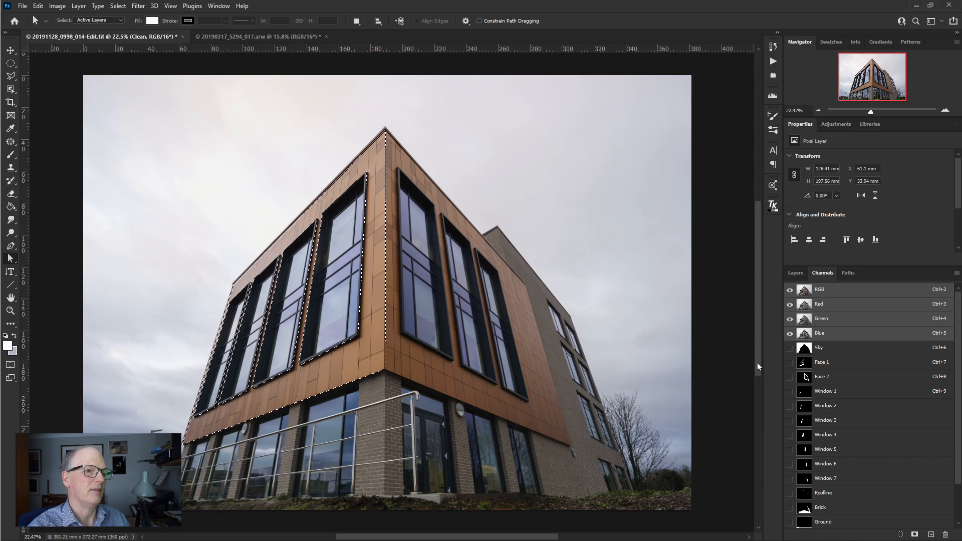
# - Clear the selection and convert the Face 2 path into a new anti-aliased selection with a 0.5 pixel feather, inverted to cover the right facade
pyautogui.hotkey('ctrl', 'd')
pyautogui.click(846, 278)
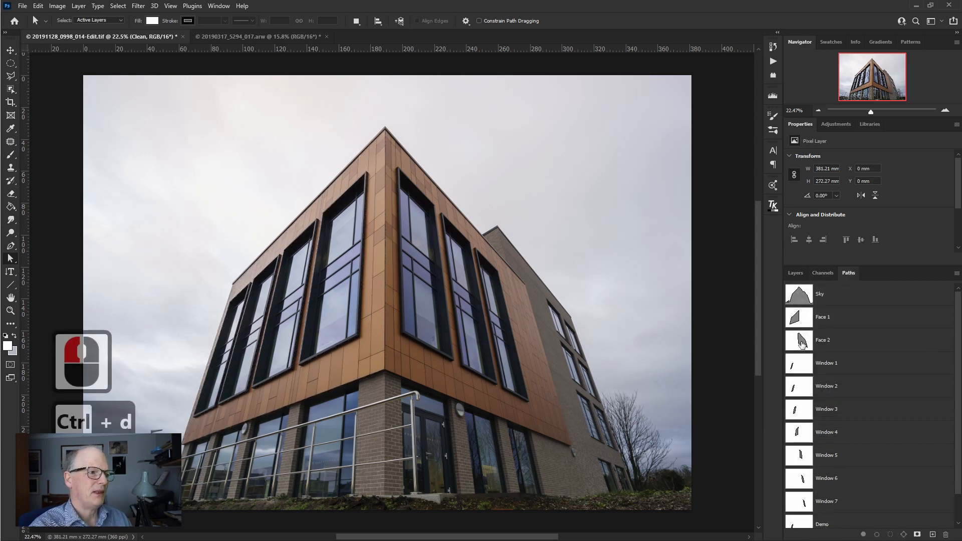
pyautogui.click(802, 343)
pyautogui.rightClick(449, 306)
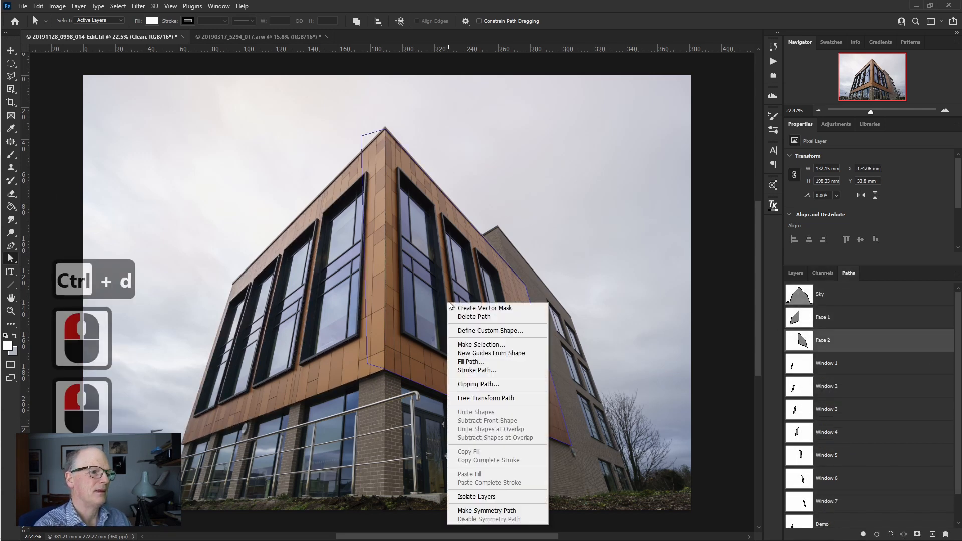
pyautogui.click(479, 354)
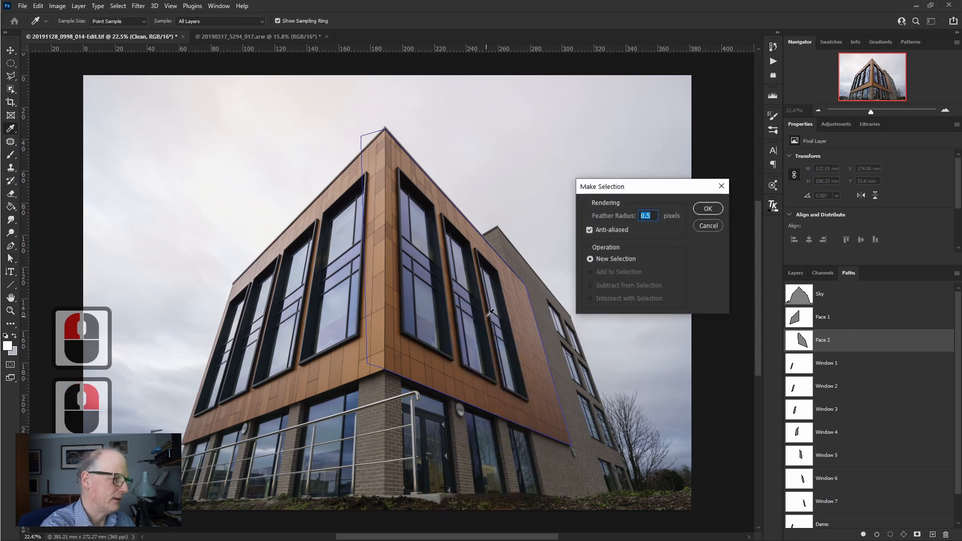
pyautogui.click(708, 212)
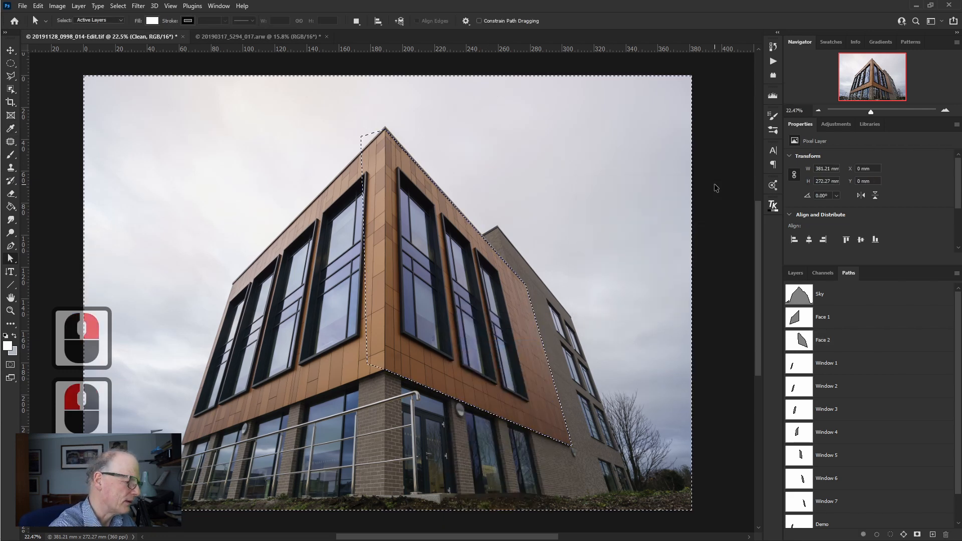
# - Subtract the Face 1, Sky and Window 4 channels from the right facade selection
pyautogui.click(822, 273)
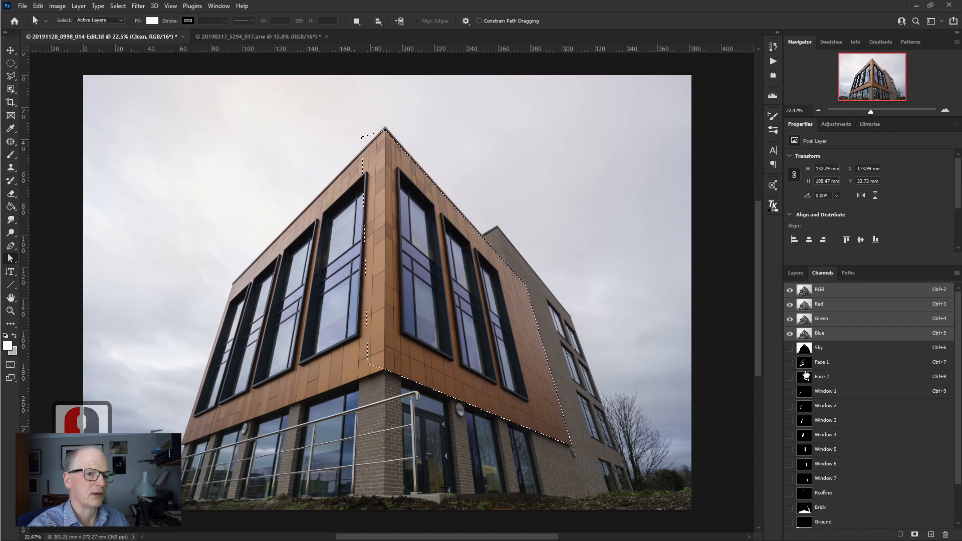
pyautogui.keyDown('ctrl'); pyautogui.keyDown('alt'); pyautogui.click(805, 363); pyautogui.keyUp('alt'); pyautogui.keyUp('ctrl')
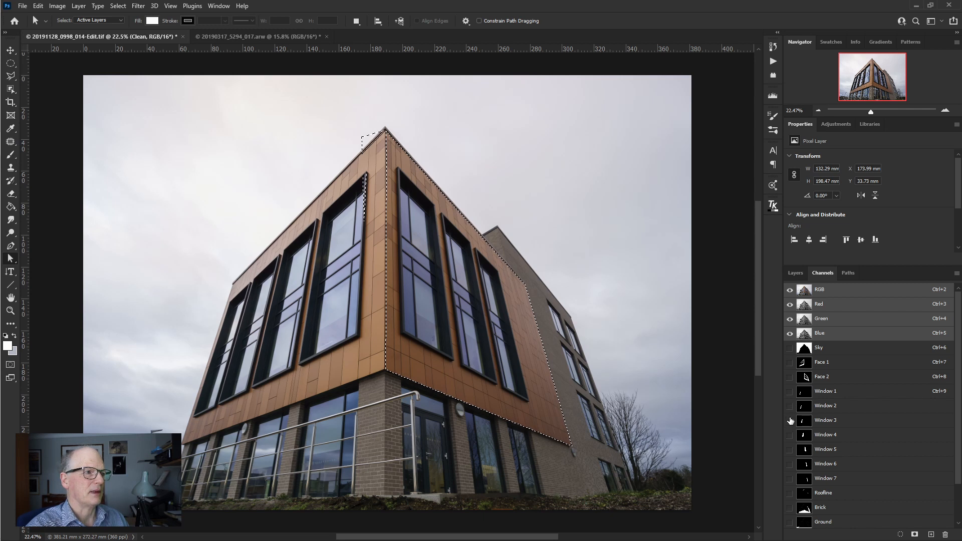
pyautogui.keyDown('ctrl'); pyautogui.keyDown('alt'); pyautogui.click(807, 353); pyautogui.keyUp('alt'); pyautogui.keyUp('ctrl')
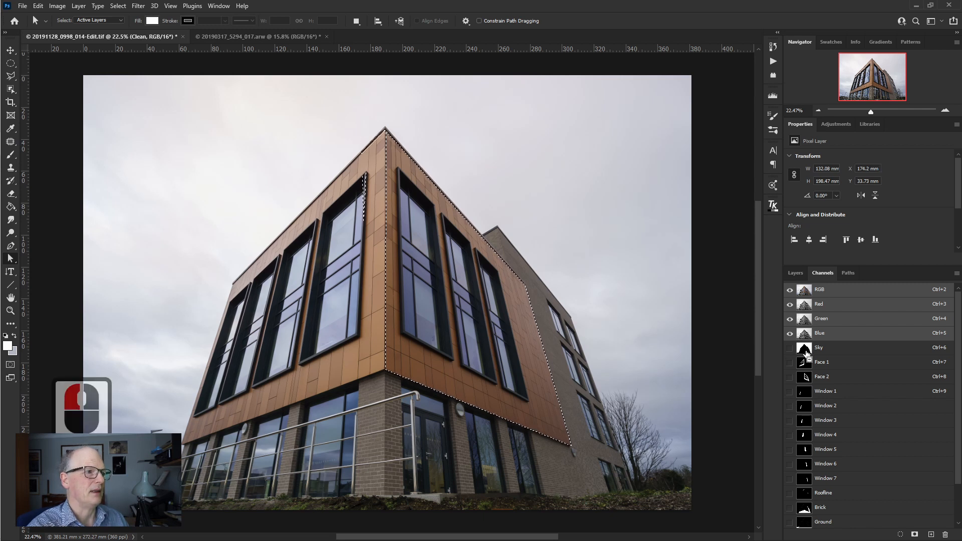
pyautogui.keyDown('ctrl'); pyautogui.keyDown('alt'); pyautogui.click(805, 435); pyautogui.keyUp('alt'); pyautogui.keyUp('ctrl')
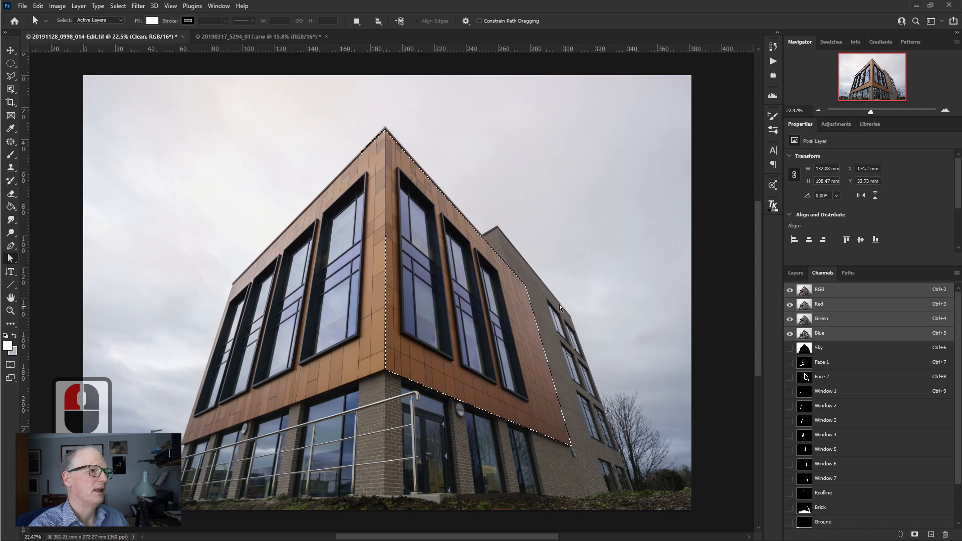
# - Remove the leftover selected sliver along the roof edge left of the building's corner by subtracting it with the Polygonal Lasso
pyautogui.press('z')
pyautogui.moveTo(366, 170); pyautogui.dragTo(374, 157)
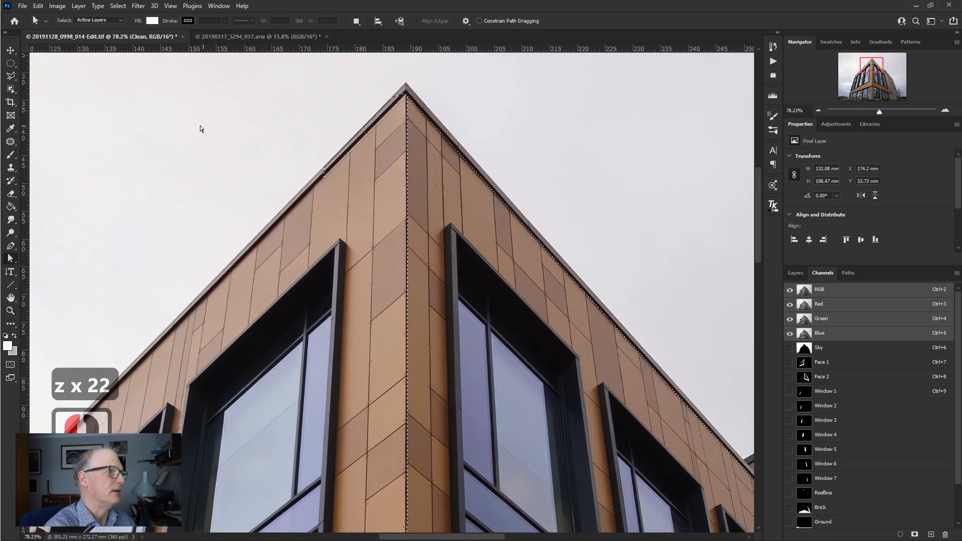
pyautogui.click(10, 77)
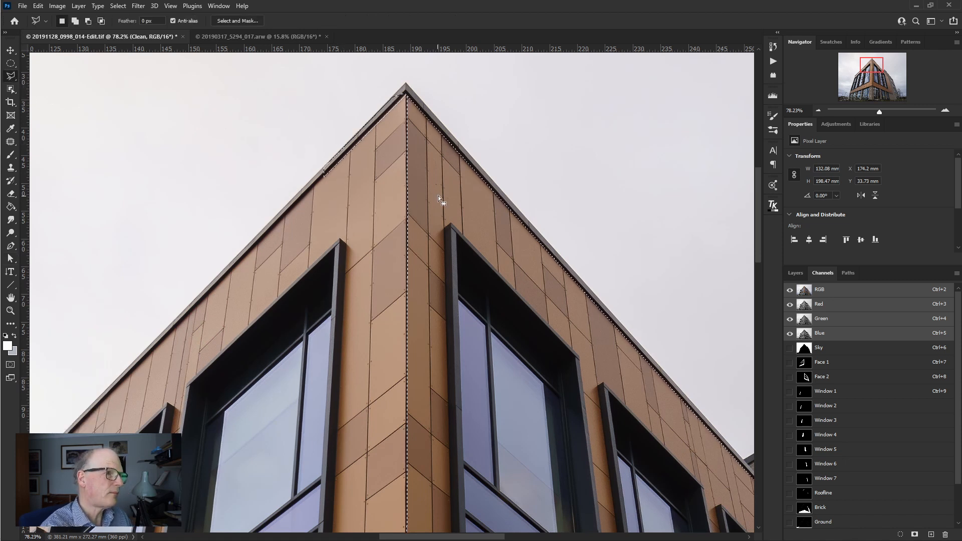
pyautogui.press('alt')
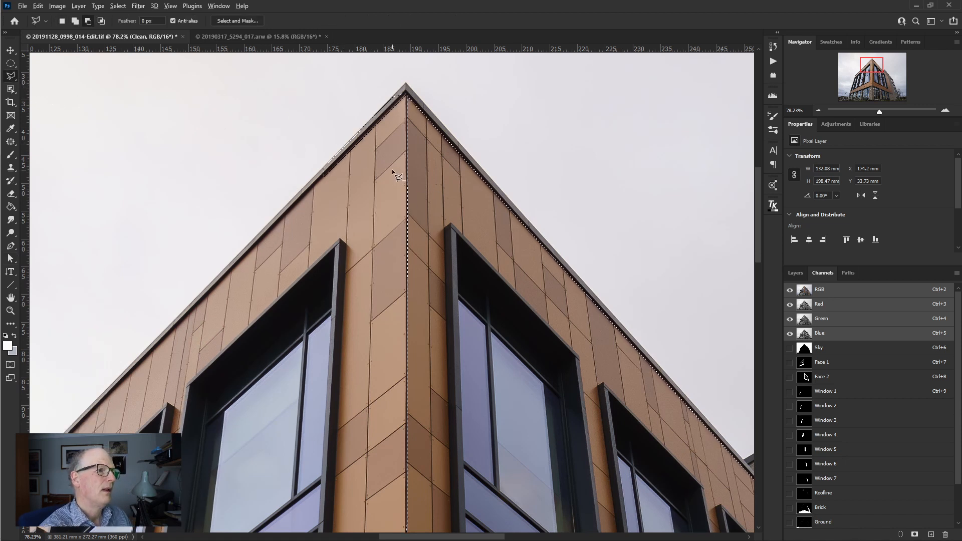
pyautogui.keyDown('alt'); pyautogui.click(406, 81); pyautogui.keyUp('alt')
pyautogui.click(410, 102)
pyautogui.click(309, 204)
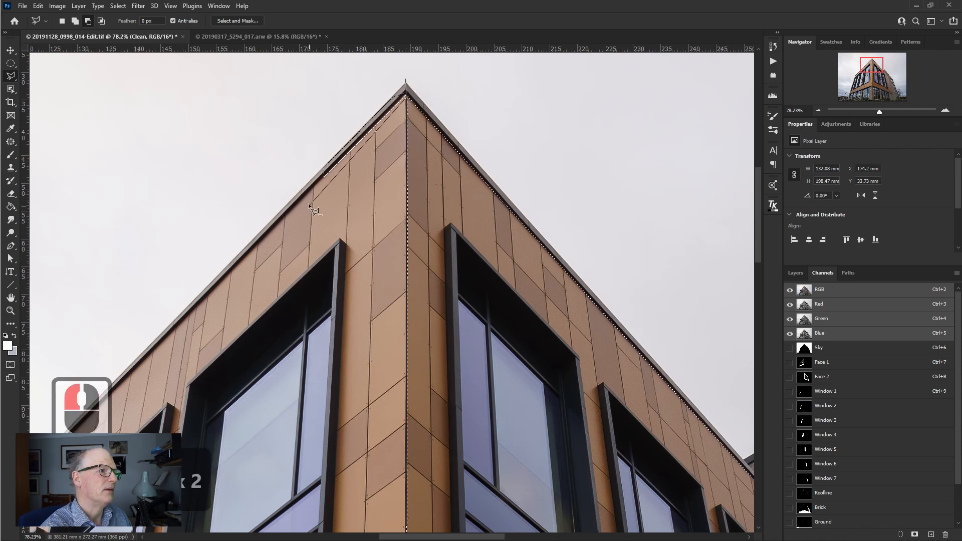
pyautogui.click(299, 162)
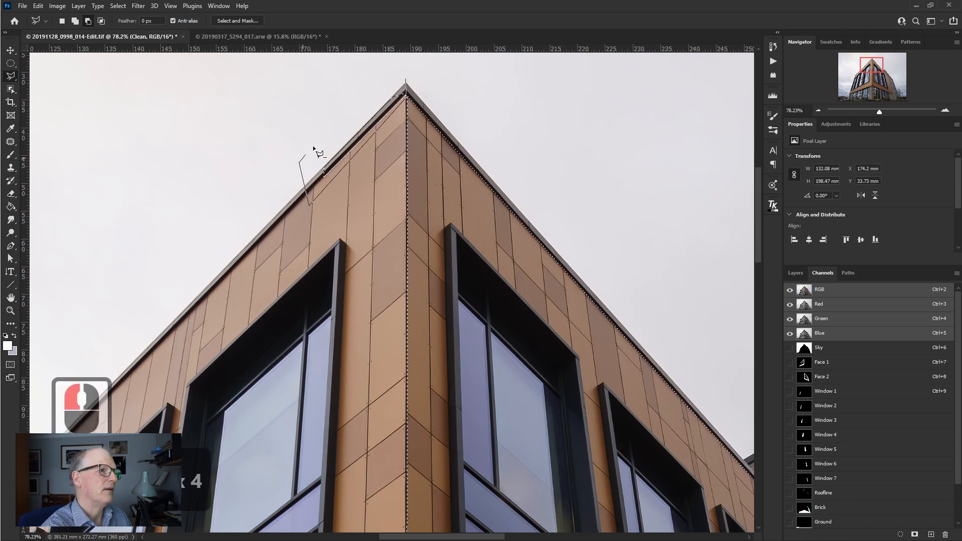
pyautogui.keyDown('alt'); pyautogui.click(404, 78); pyautogui.keyUp('alt')
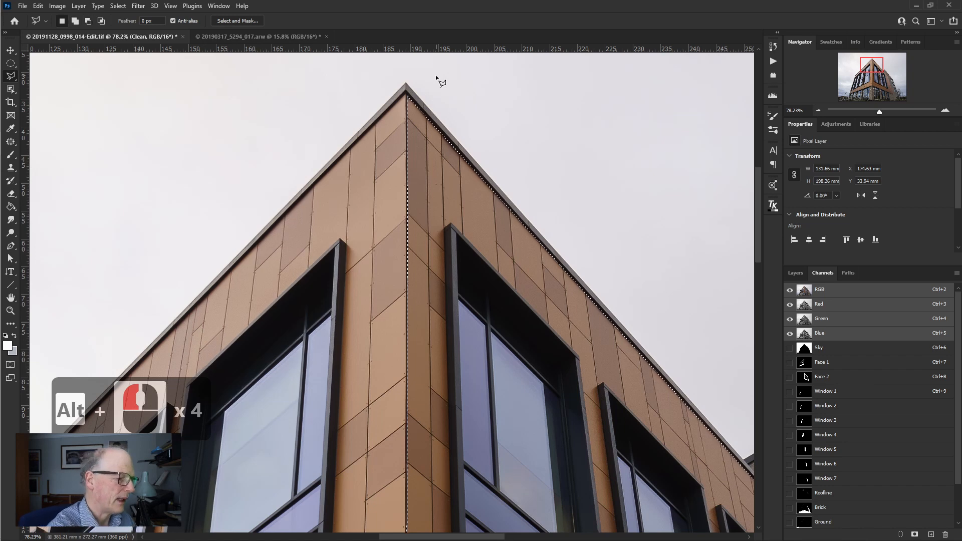
pyautogui.keyDown('alt'); pyautogui.click(436, 76); pyautogui.keyUp('alt')
# - Subtract the Window 5, Window 6 and Window 7 channels from the right facade selection
pyautogui.hotkey('ctrl', '0')
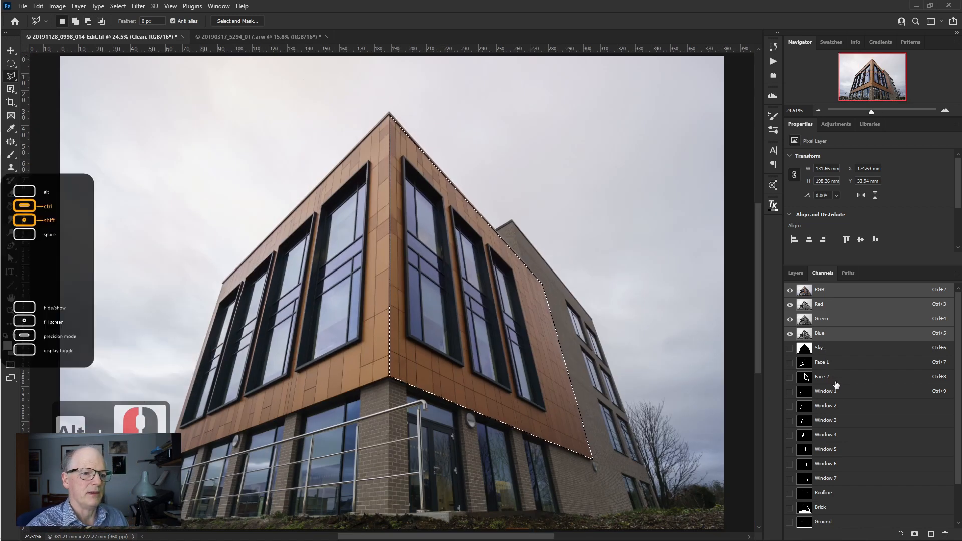
pyautogui.keyDown('ctrl'); pyautogui.keyDown('alt'); pyautogui.click(806, 452); pyautogui.keyUp('alt'); pyautogui.keyUp('ctrl')
pyautogui.keyDown('ctrl'); pyautogui.keyDown('alt'); pyautogui.click(806, 465); pyautogui.keyUp('alt'); pyautogui.keyUp('ctrl')
pyautogui.keyDown('ctrl'); pyautogui.keyDown('alt'); pyautogui.click(806, 480); pyautogui.keyUp('alt'); pyautogui.keyUp('ctrl')
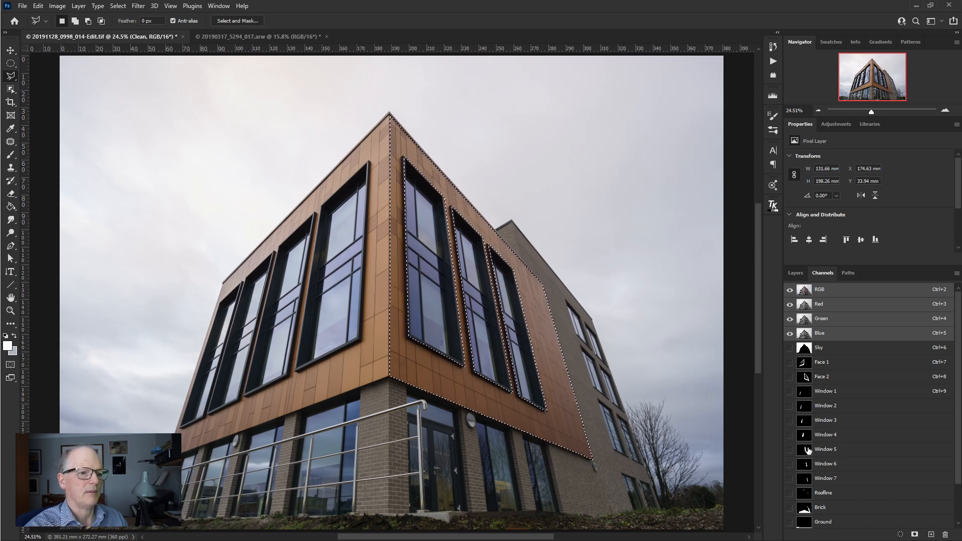
# - Load the saved Face 2 channel as a selection and replace it with the selection from the Brick channel
pyautogui.tripleClick(806, 380)
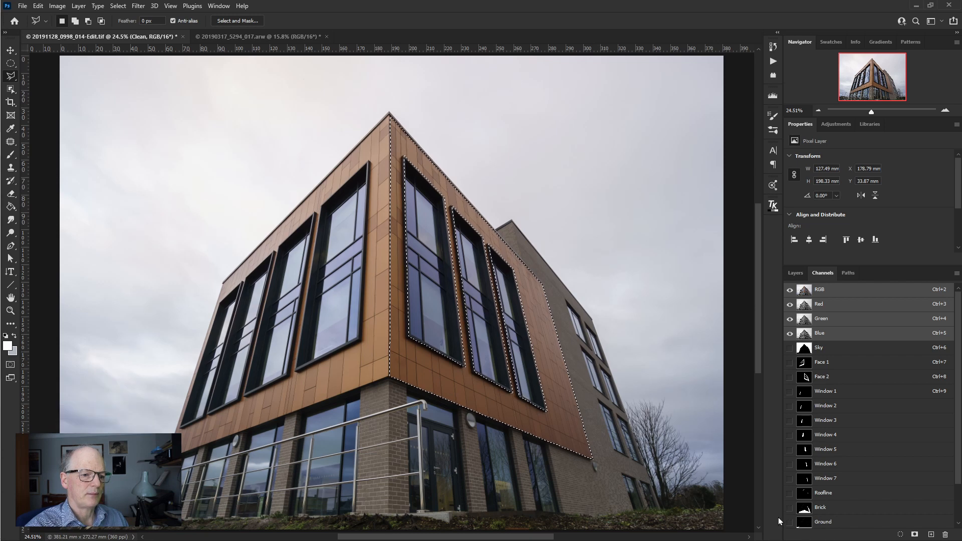
pyautogui.keyDown('ctrl'); pyautogui.click(805, 510); pyautogui.keyUp('ctrl')
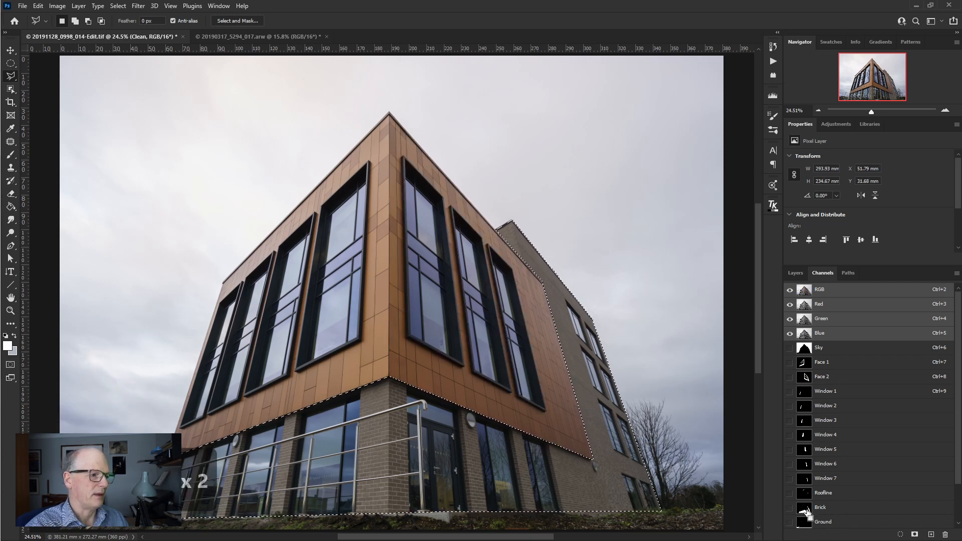
# - Load the saved Ground channel as a selection and replace it with the selection from the Face Darks channel
pyautogui.keyDown('ctrl'); pyautogui.click(805, 526); pyautogui.keyUp('ctrl')
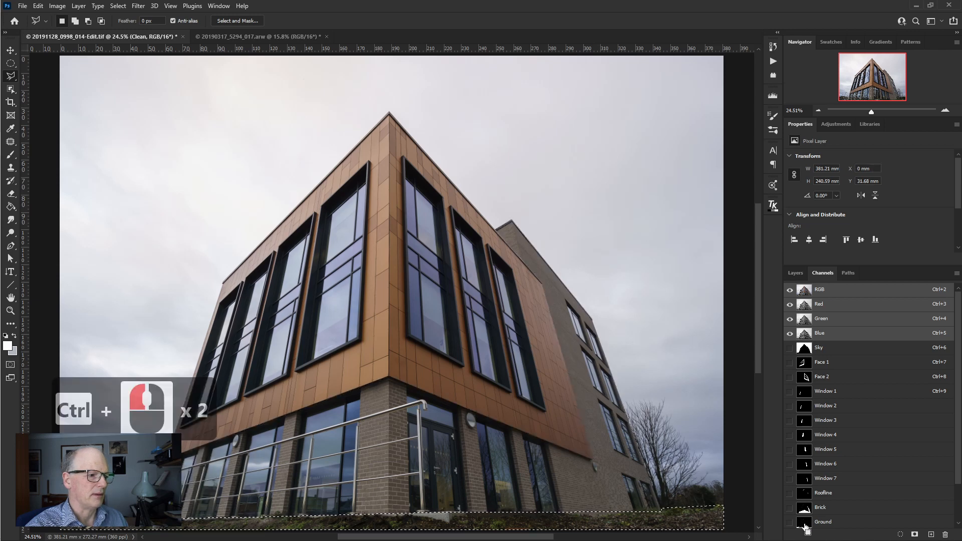
pyautogui.scroll(-2, 827, 506)
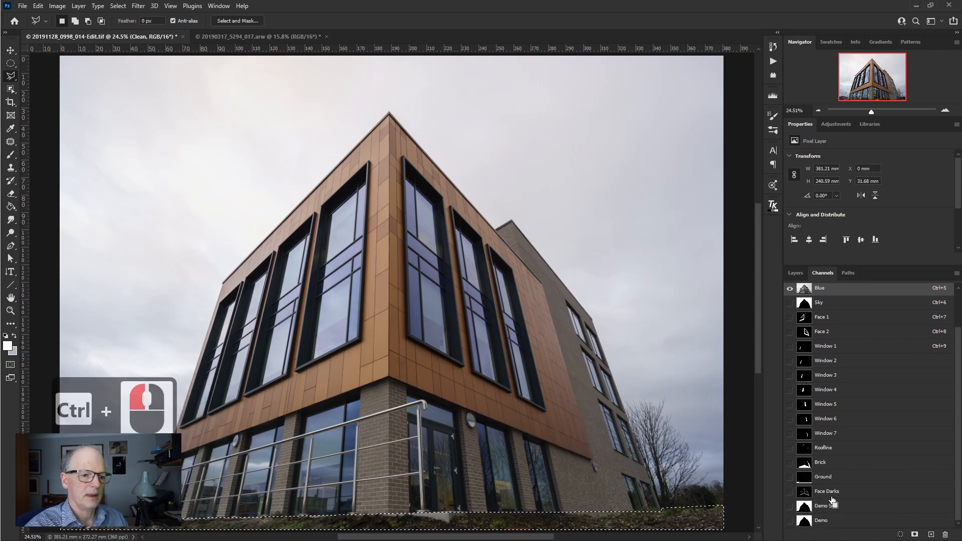
pyautogui.keyDown('ctrl'); pyautogui.click(805, 493); pyautogui.keyUp('ctrl')
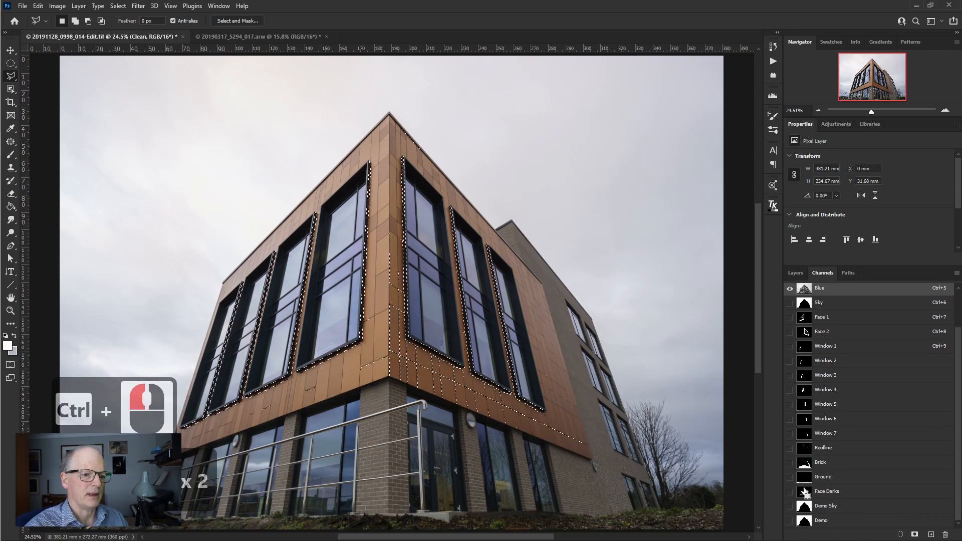
# - Delete the Demo Sky and Demo channels
pyautogui.click(821, 508)
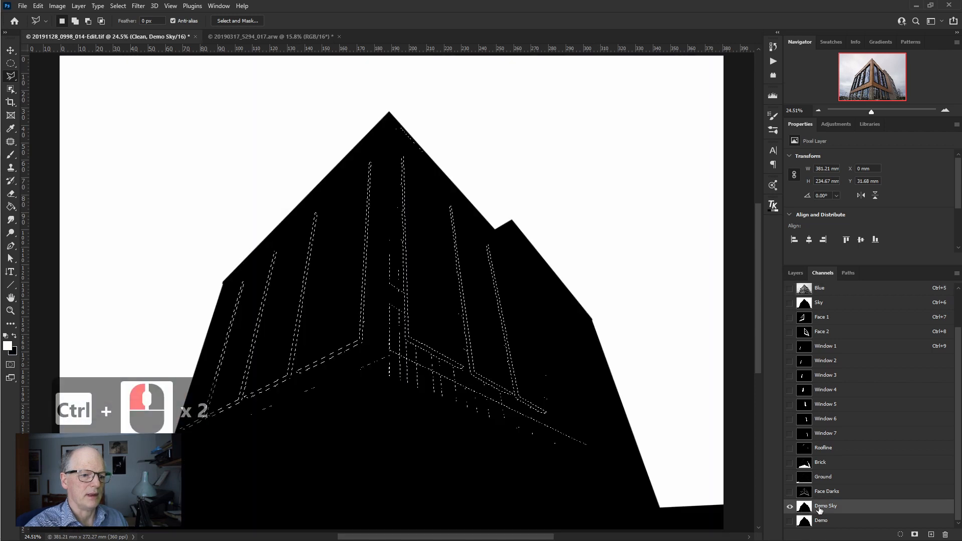
pyautogui.rightClick(812, 510)
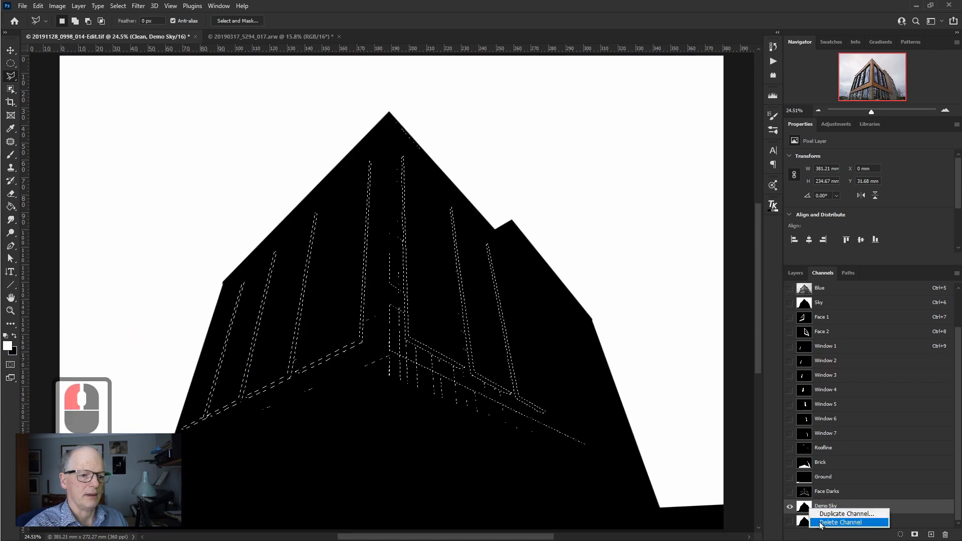
pyautogui.click(812, 520)
pyautogui.click(811, 519)
pyautogui.rightClick(810, 520)
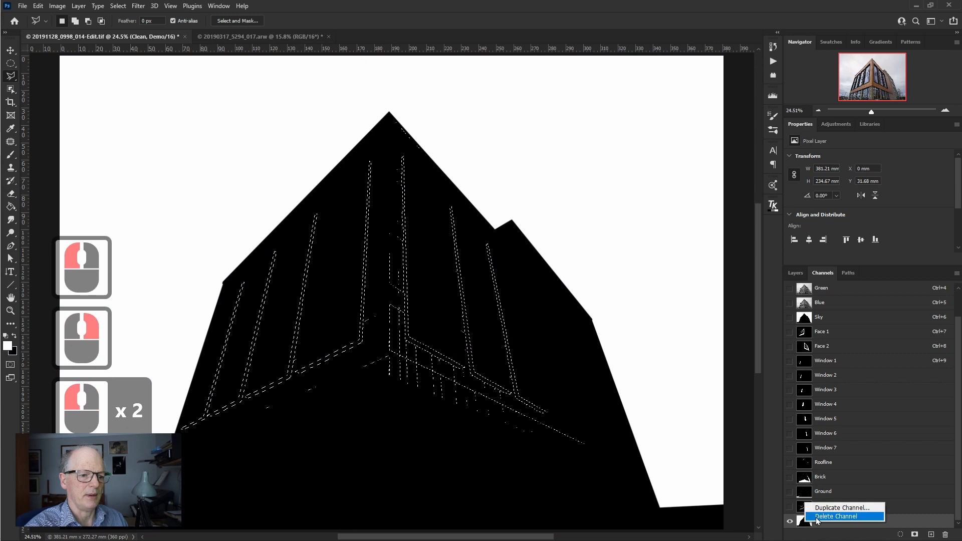
pyautogui.click(815, 521)
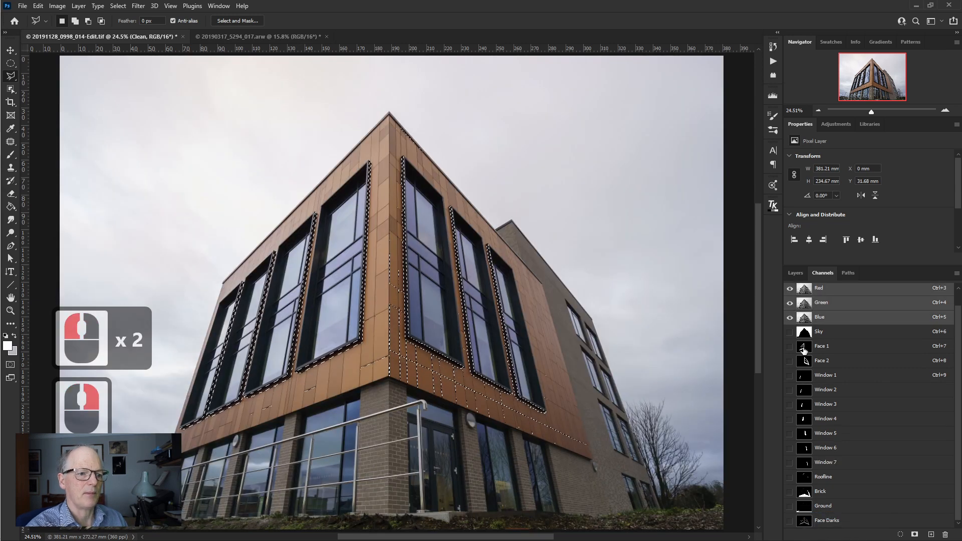
# - Display the Face 1, Face 2 and Window 1 channels individually to examine their masks, ending on Face 1
pyautogui.click(805, 349)
pyautogui.click(804, 362)
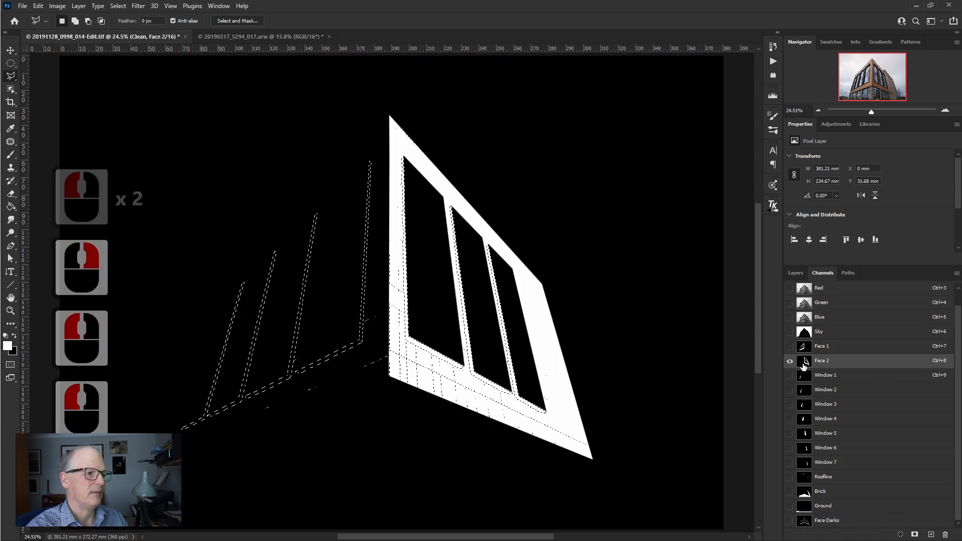
pyautogui.click(806, 377)
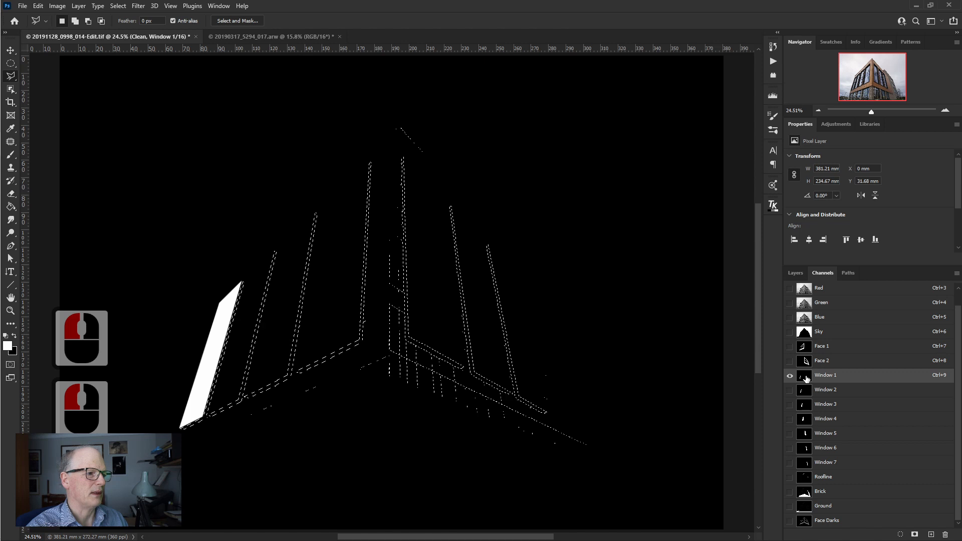
pyautogui.click(804, 347)
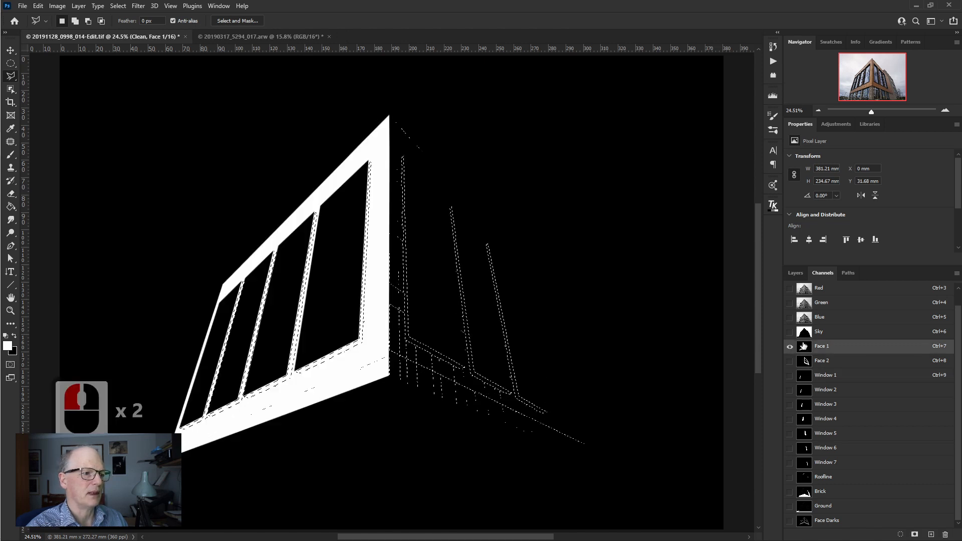
pyautogui.click(805, 362)
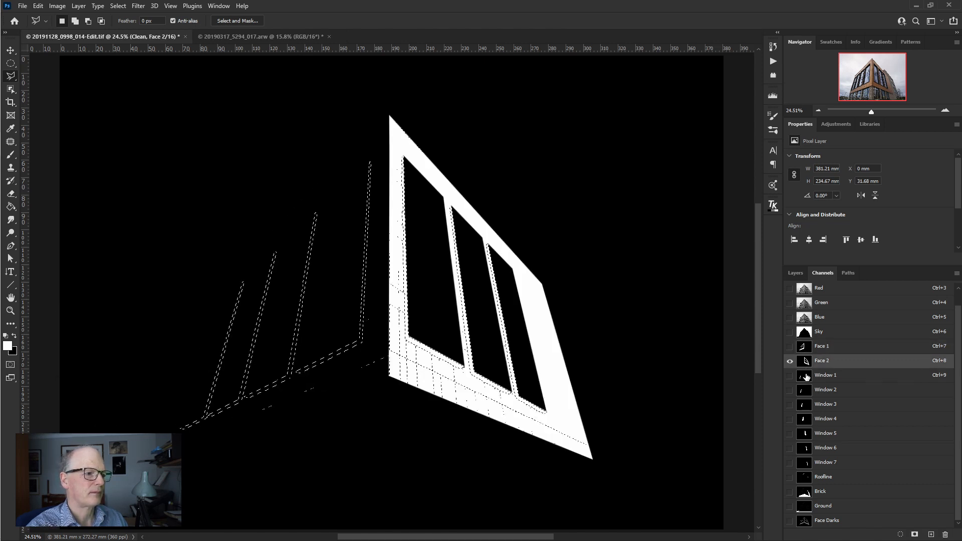
pyautogui.click(807, 377)
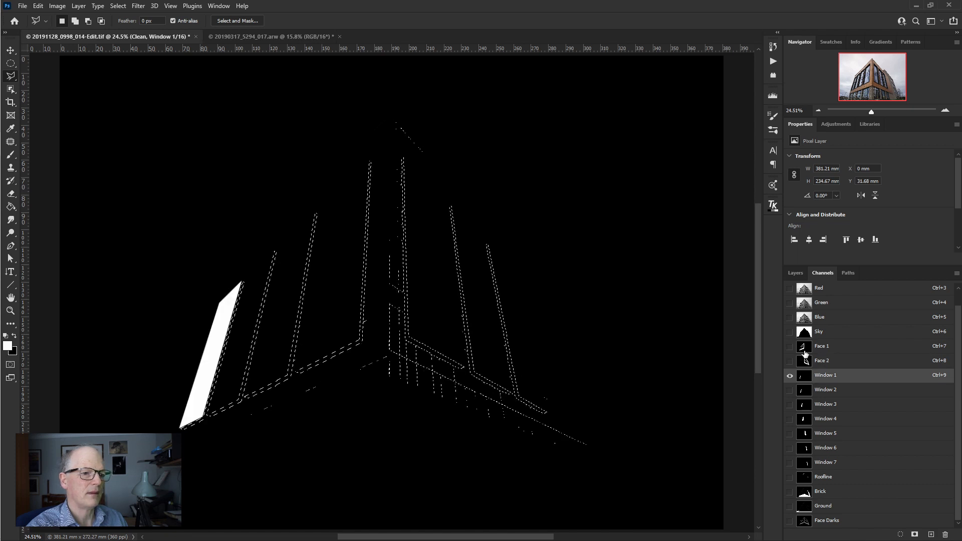
pyautogui.click(804, 353)
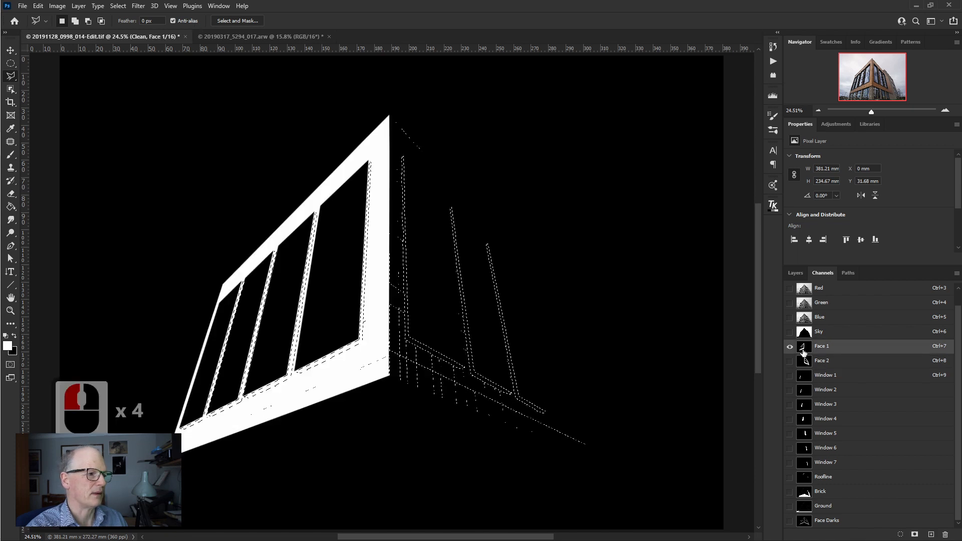
# - Overlay the Face 1 mask on the Red channel, restore the full RGB view and hide the mask
pyautogui.click(791, 289)
pyautogui.click(791, 289)
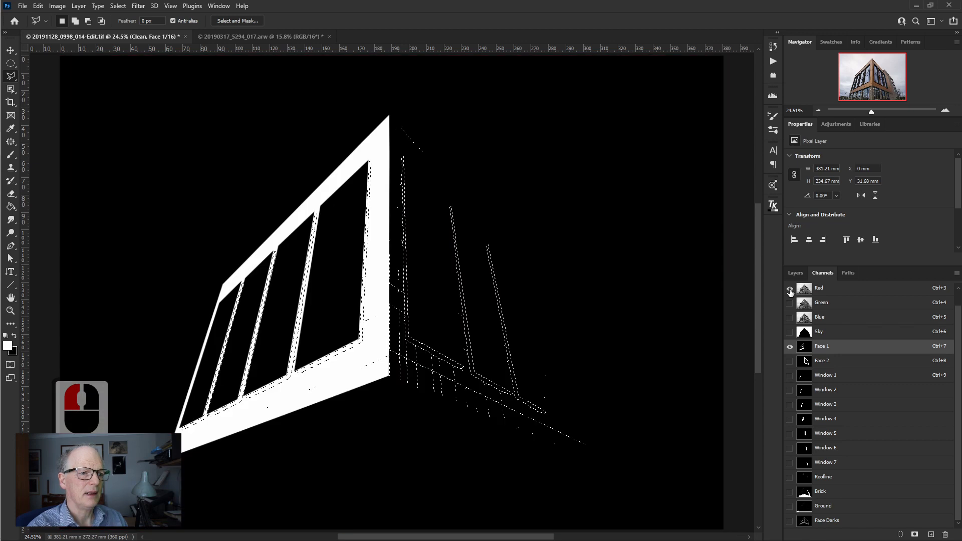
pyautogui.click(790, 289)
pyautogui.scroll(1, 909, 296)
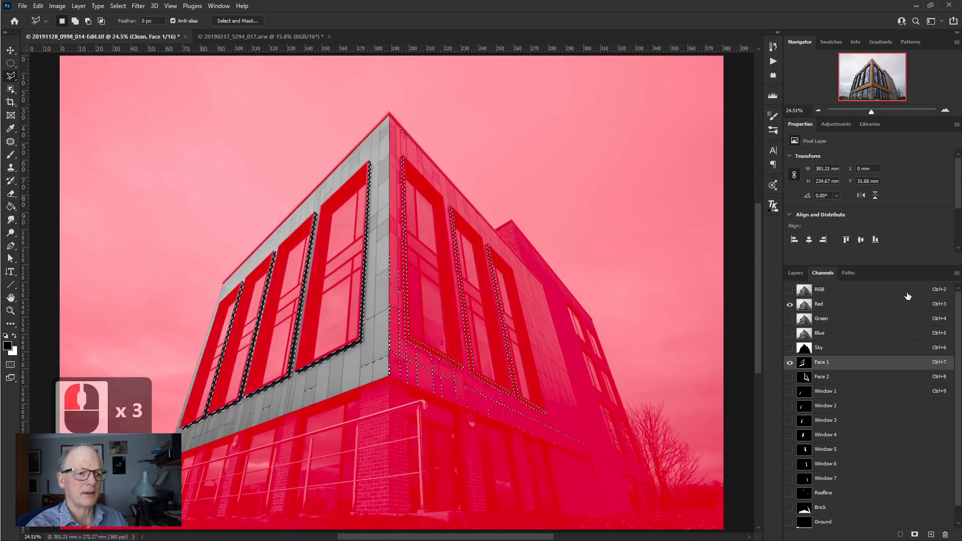
pyautogui.click(791, 289)
pyautogui.click(791, 362)
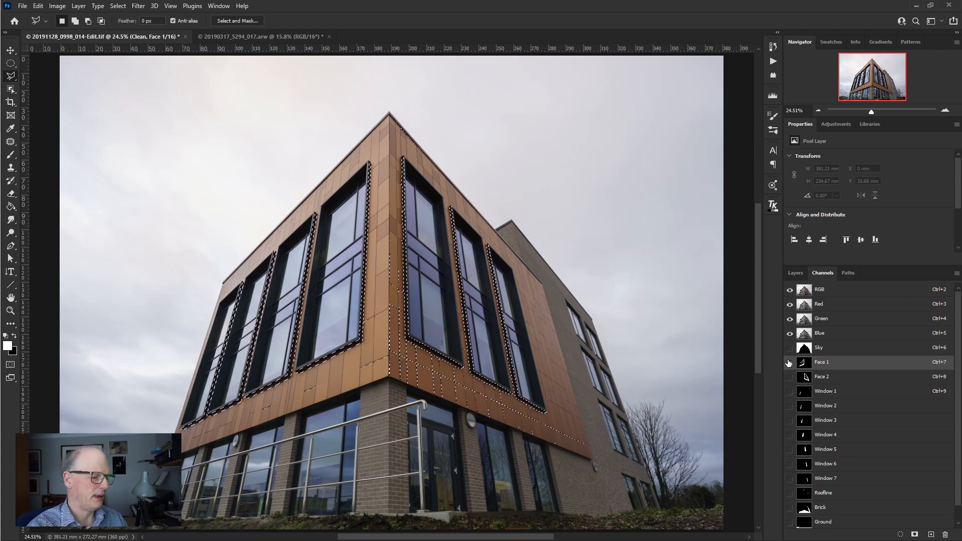
pyautogui.hotkey('ctrl', 'shift', 'z')
pyautogui.click(784, 368)
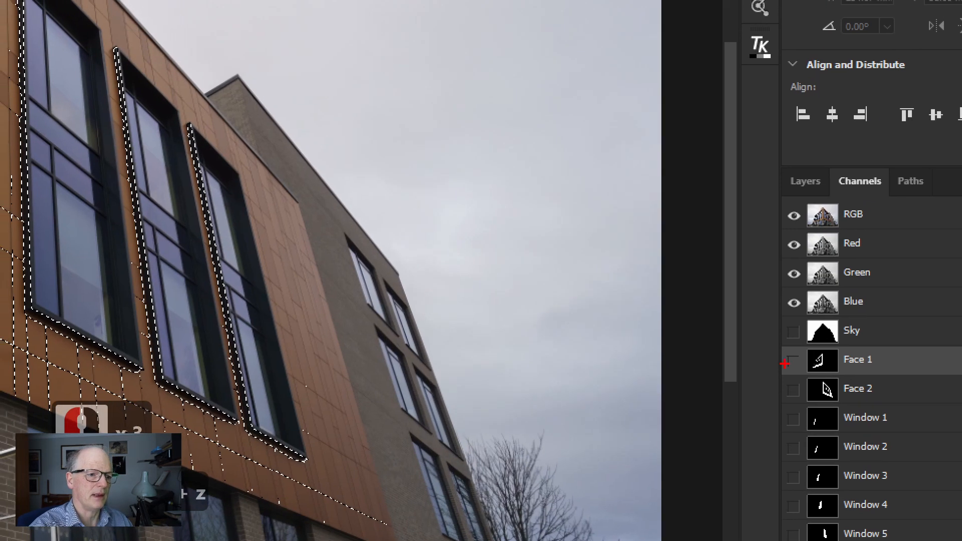
pyautogui.moveTo(784, 350); pyautogui.dragTo(803, 346)
pyautogui.press('Escape')
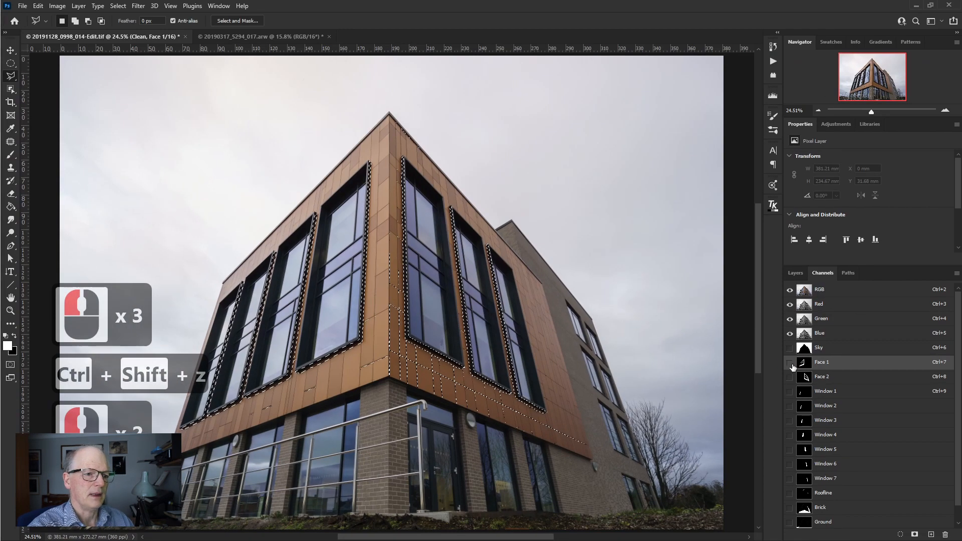
# - Toggle the Face 1 mask overlay on and off over the photo and clear the active Face Darks selection
pyautogui.click(791, 364)
pyautogui.click(790, 366)
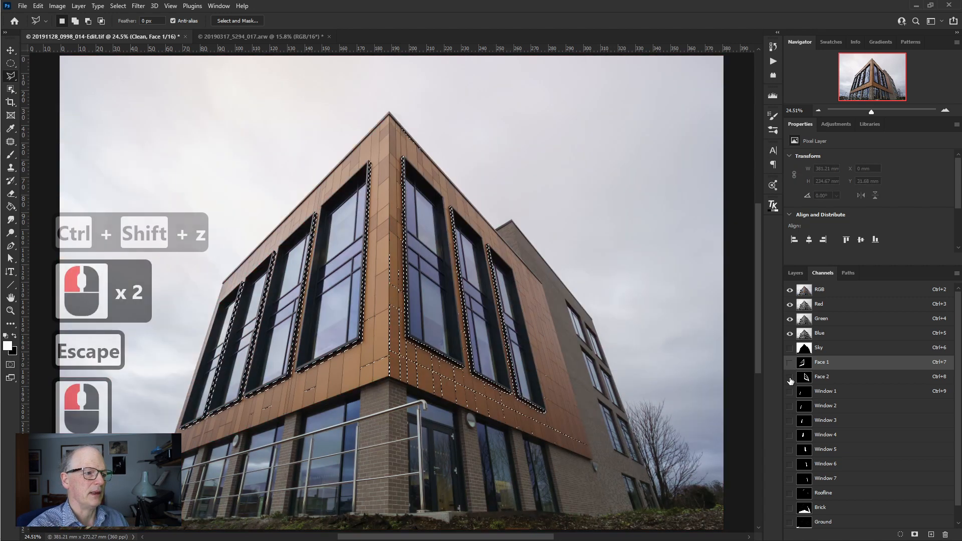
pyautogui.click(791, 366)
pyautogui.click(791, 369)
pyautogui.hotkey('ctrl', 'd')
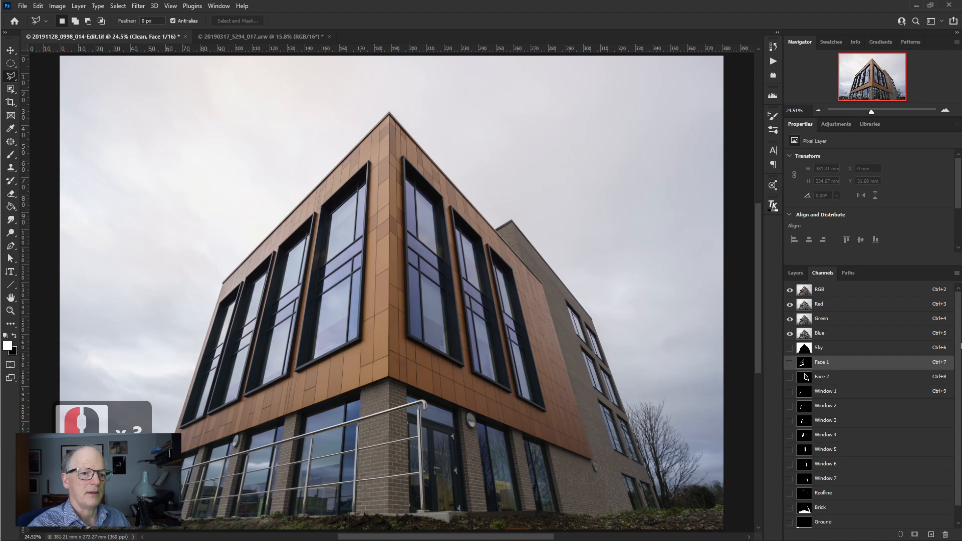
pyautogui.scroll(-1, 959, 367)
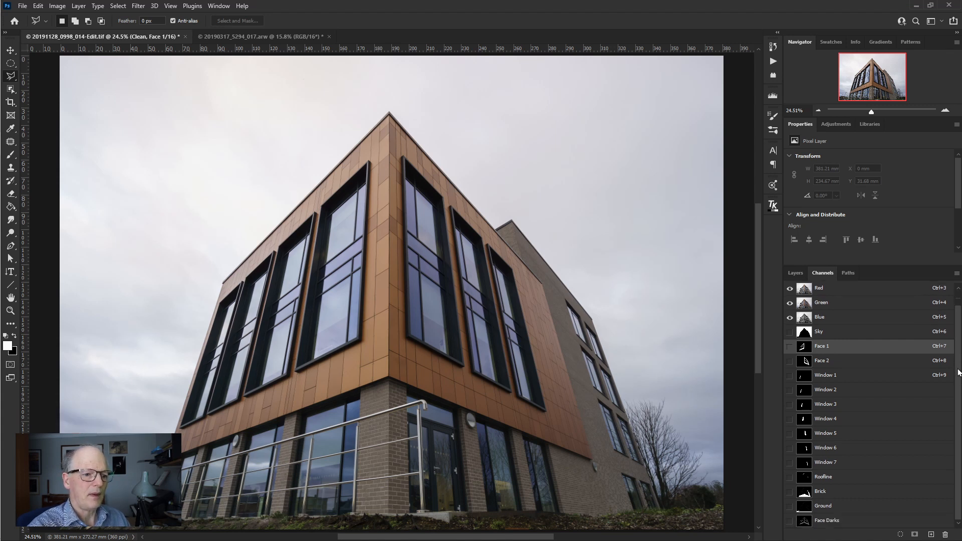
pyautogui.scroll(1, 959, 372)
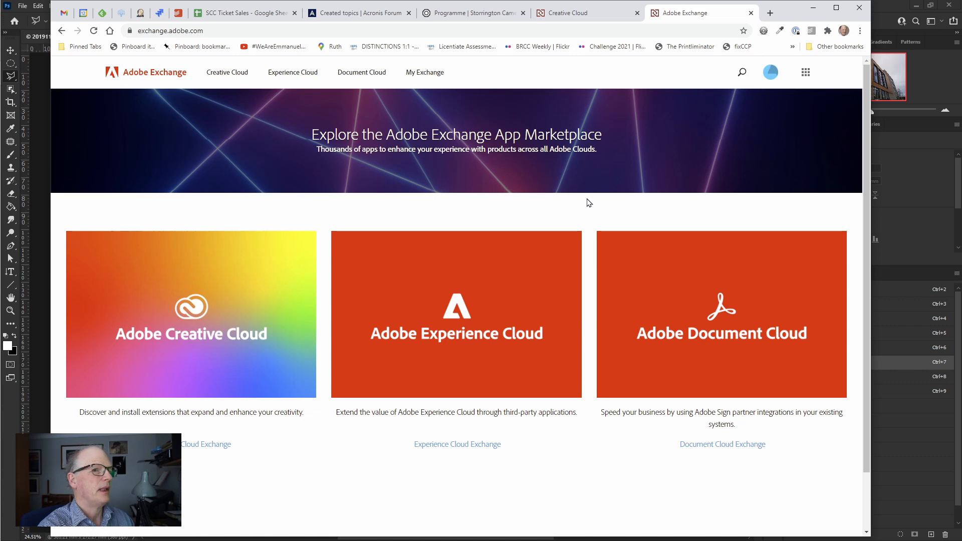
# - In Adobe Exchange, open the Creative Cloud marketplace and search its extensions for "tk luminosity mask"
pyautogui.click(244, 330)
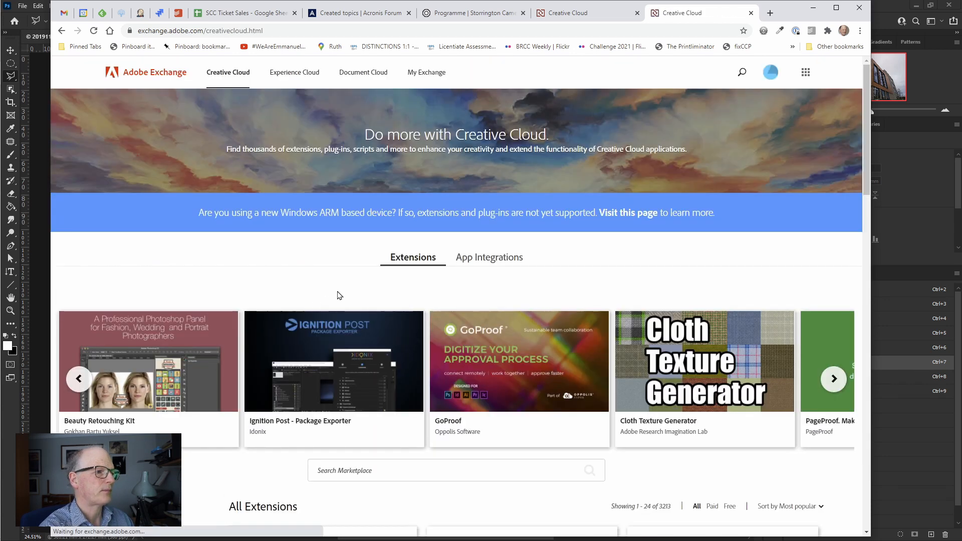
pyautogui.click(346, 470)
pyautogui.write('tk luminosity mask')
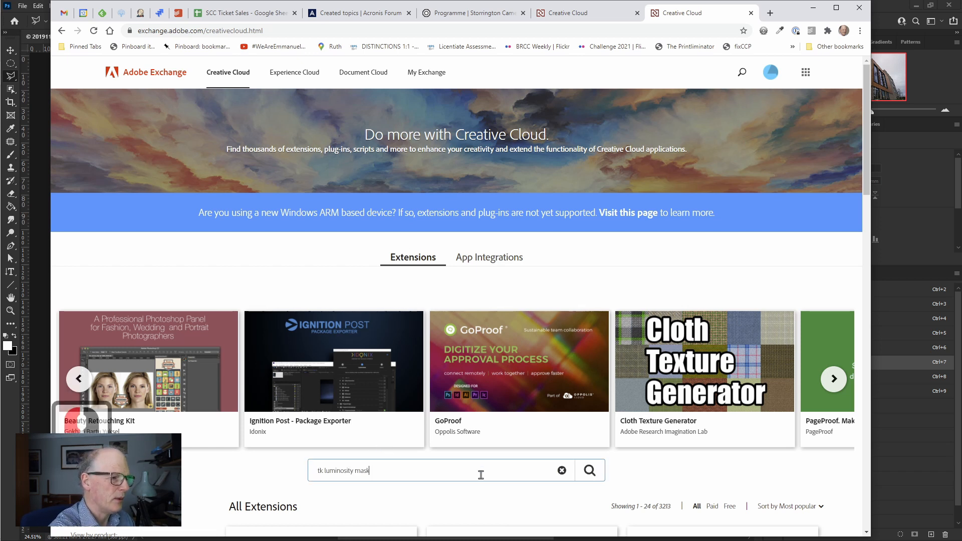
pyautogui.click(590, 470)
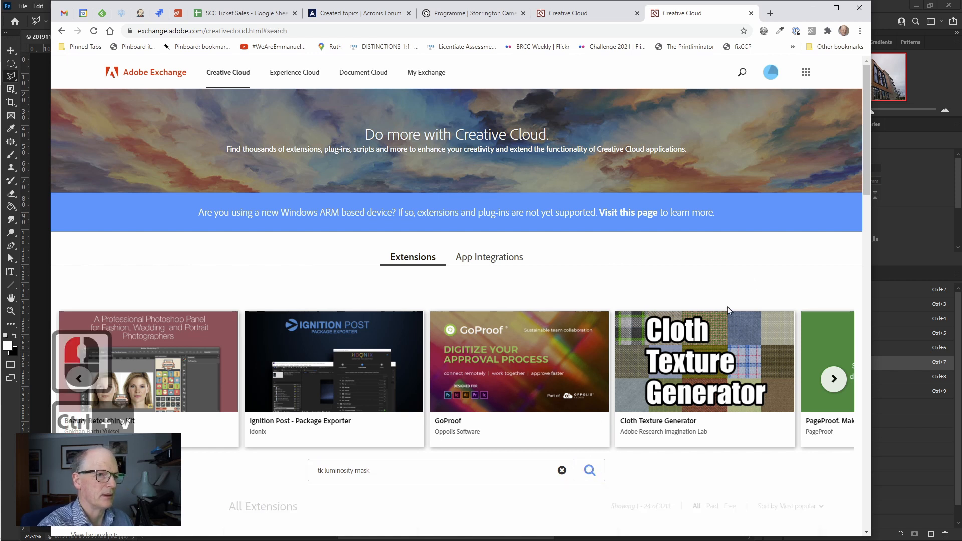
# - Open the TK Luminosity Mask plugin's details page and review its description and output options
pyautogui.moveTo(864, 185); pyautogui.dragTo(836, 307)
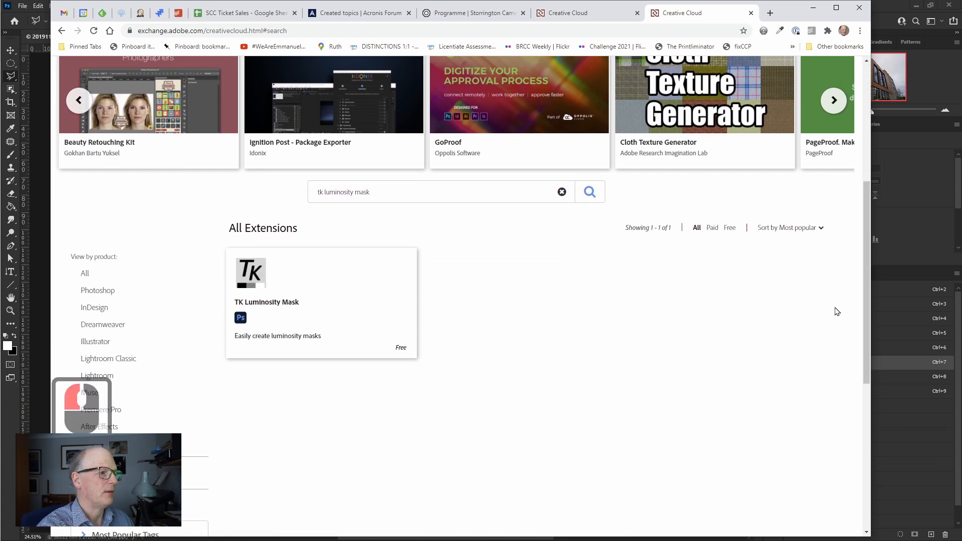
pyautogui.click(287, 304)
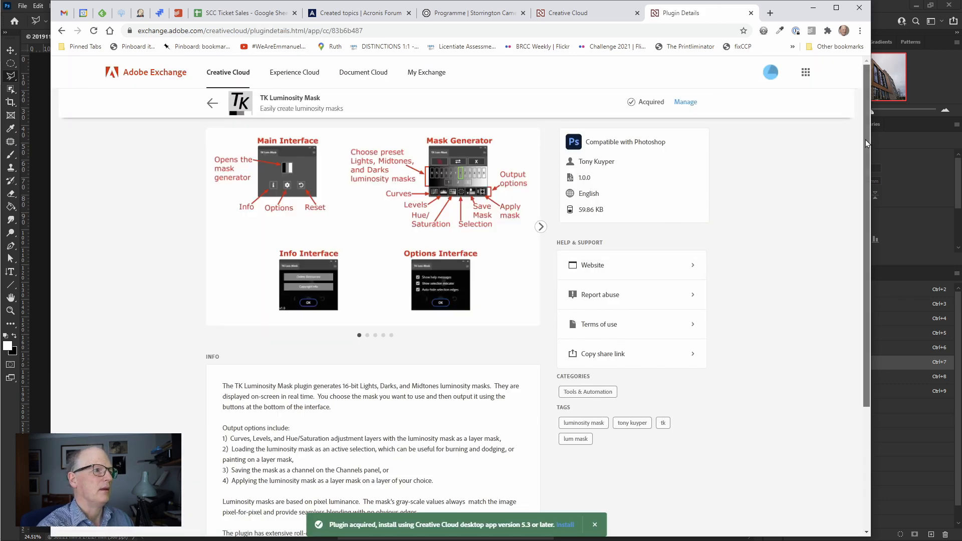
pyautogui.moveTo(866, 139); pyautogui.dragTo(860, 210)
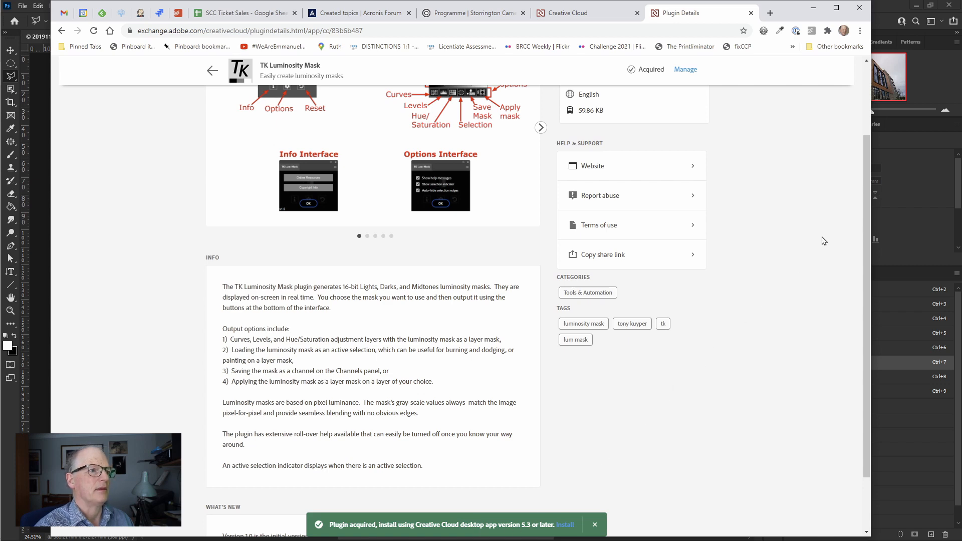
pyautogui.moveTo(867, 211); pyautogui.dragTo(867, 122)
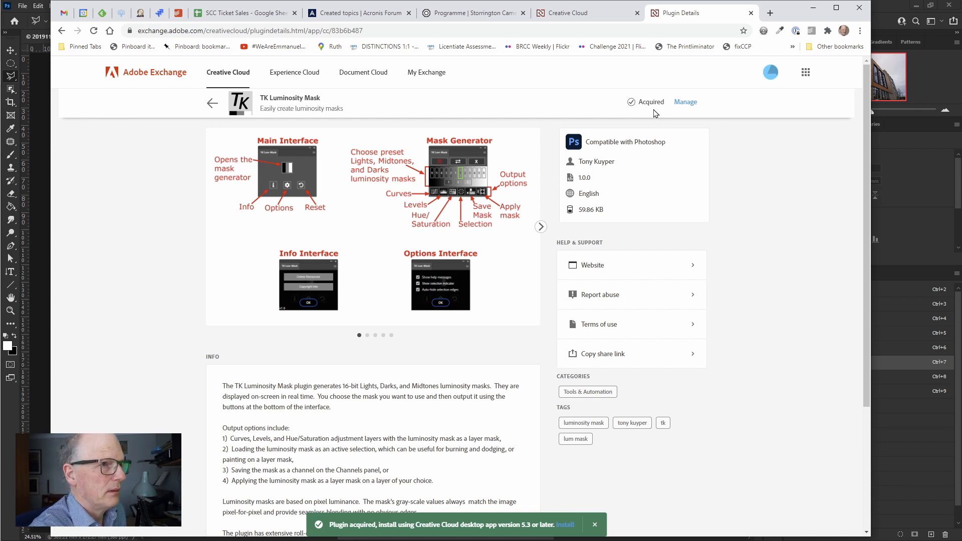
# - Open the management of the acquired TK Luminosity Mask plugin in the Creative Cloud Desktop app
pyautogui.click(686, 102)
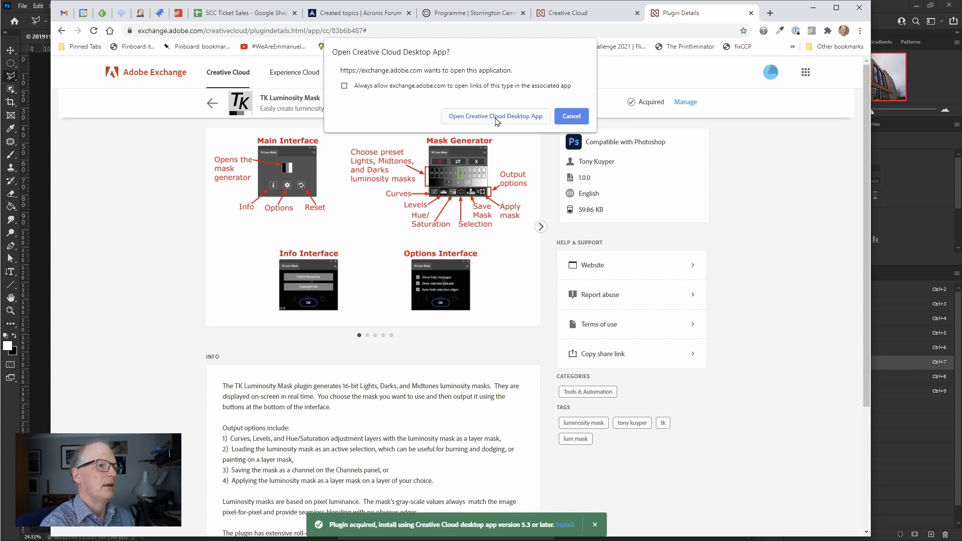
pyautogui.click(571, 118)
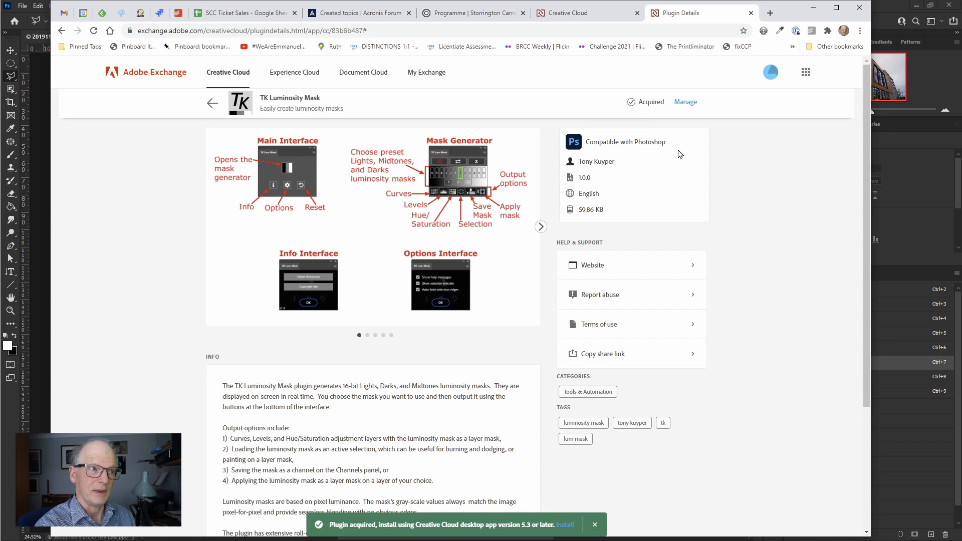
pyautogui.click(681, 105)
pyautogui.click(505, 114)
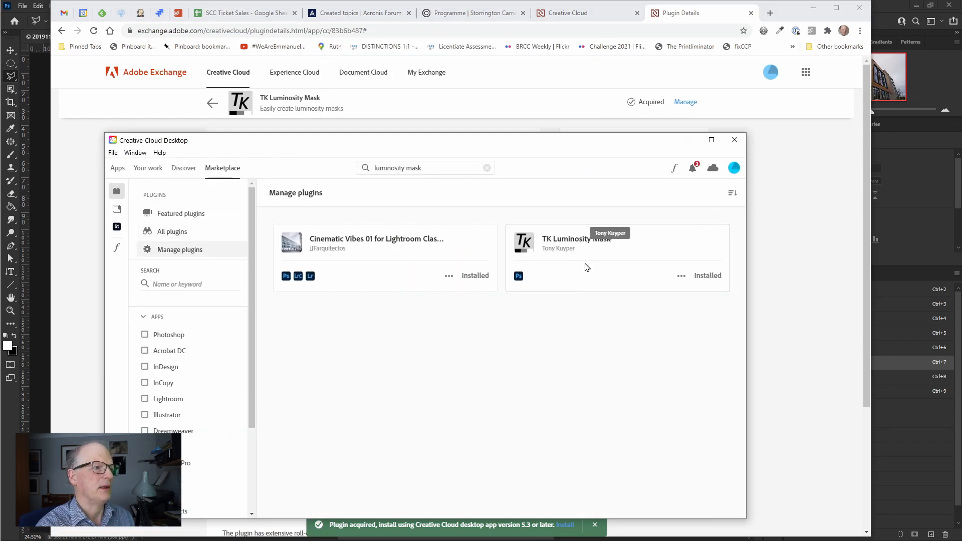
# - Clear the "luminosity mask" search text in Creative Cloud Desktop and minimise its window to return to the plugin page
pyautogui.click(487, 169)
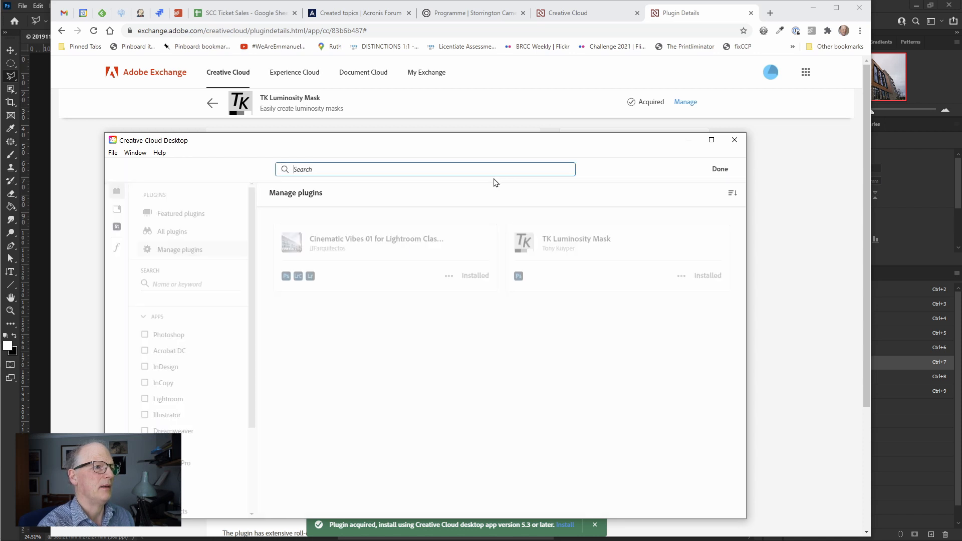
pyautogui.click(570, 330)
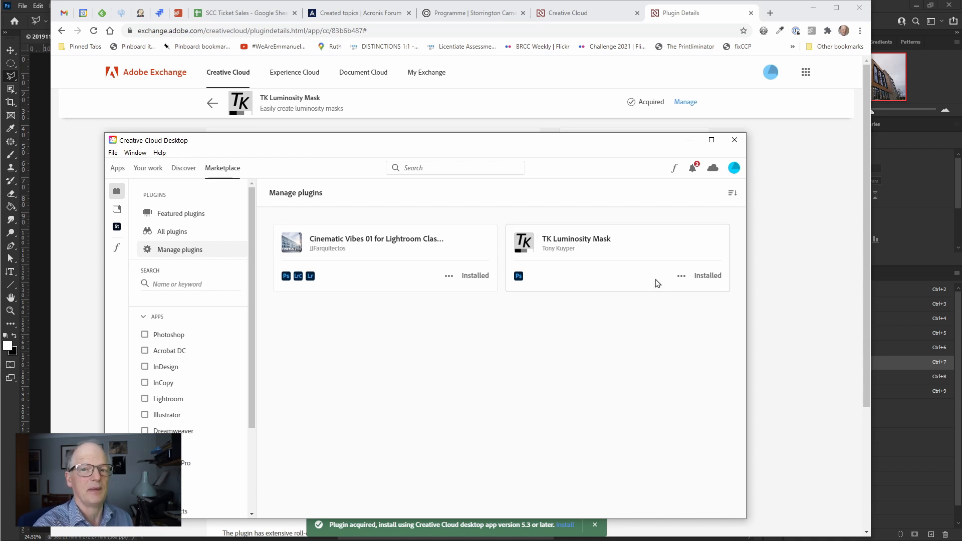
pyautogui.click(689, 140)
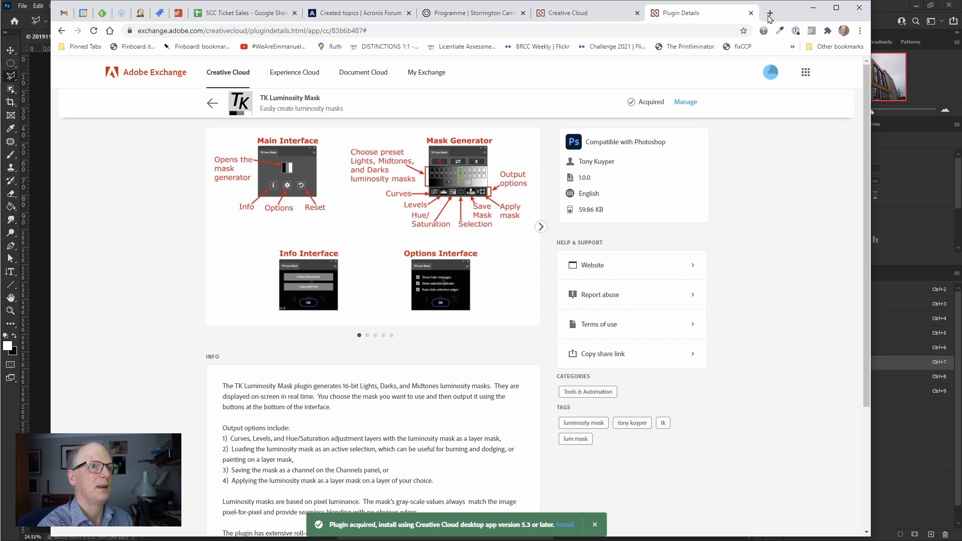
# - Switch back to Photoshop, show the layers, and open the TK Lum-Mask panel with its mask generator
pyautogui.click(813, 8)
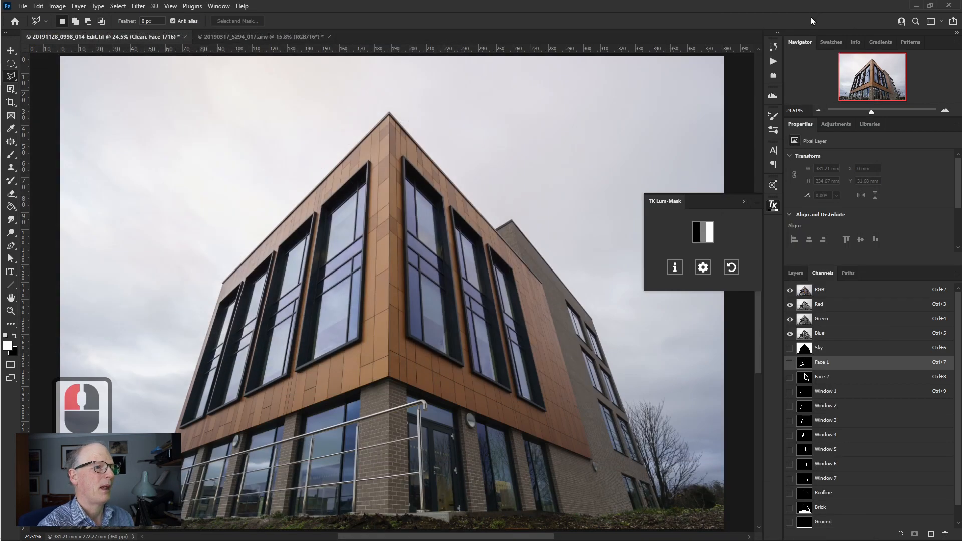
pyautogui.click(745, 201)
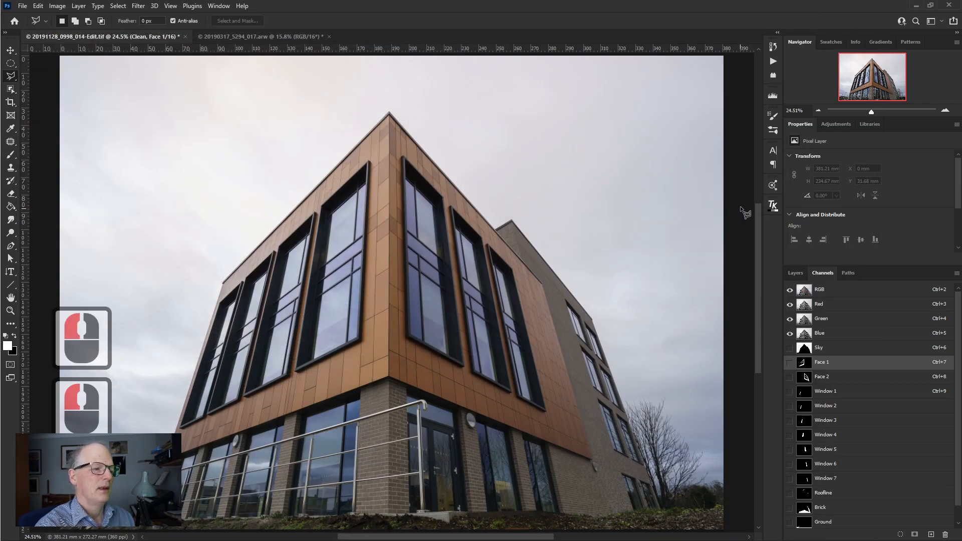
pyautogui.click(775, 207)
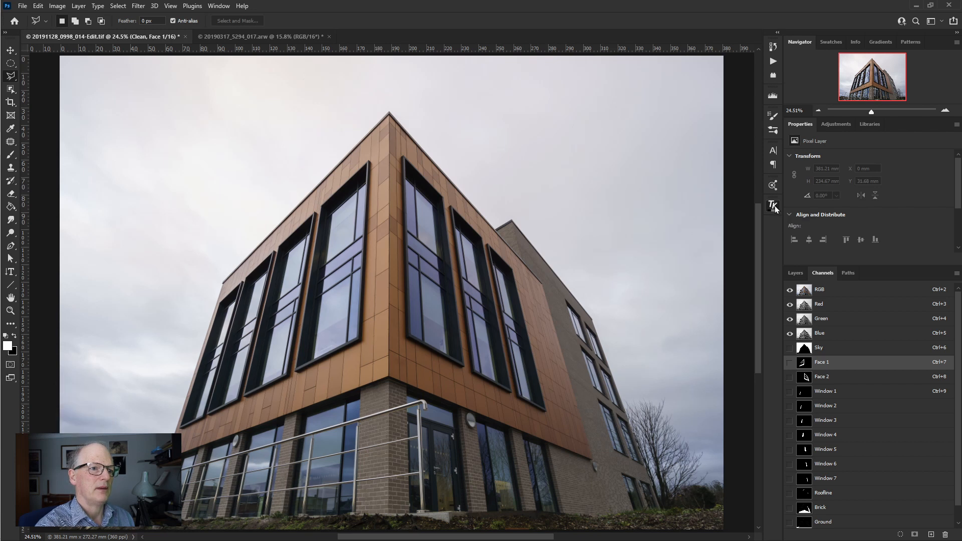
pyautogui.click(775, 206)
pyautogui.click(797, 274)
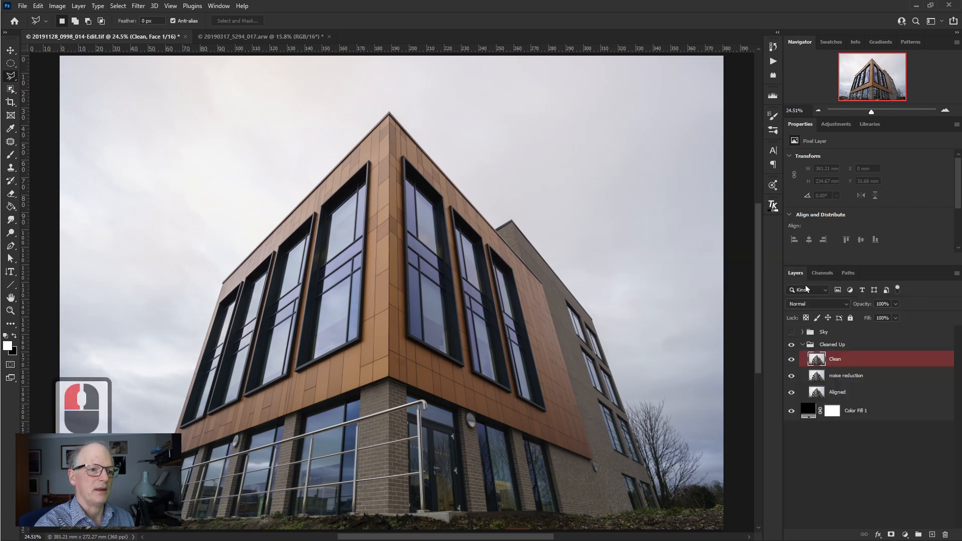
pyautogui.click(775, 207)
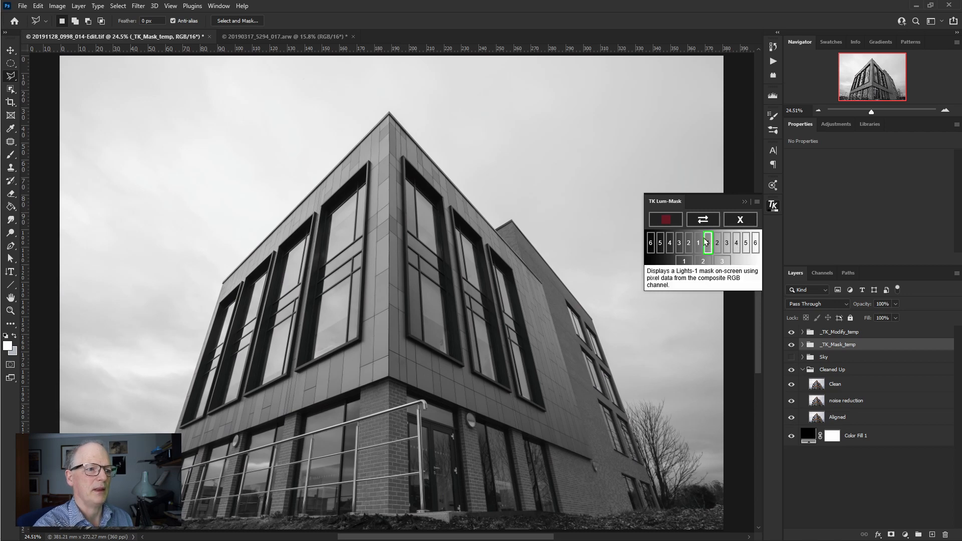
# - Preview the Darks luminosity masks one after another, from Darks-6 through Darks-1
pyautogui.click(651, 243)
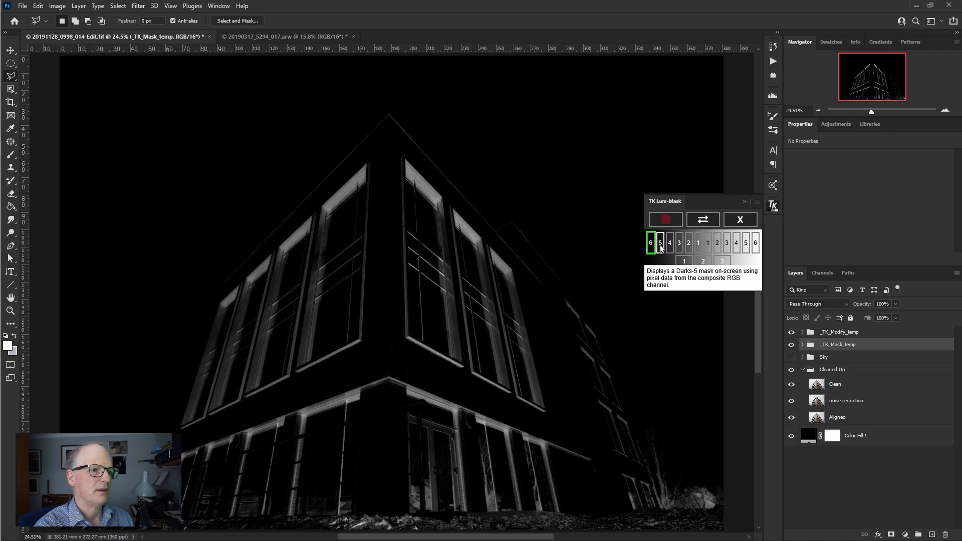
pyautogui.click(661, 245)
pyautogui.click(671, 246)
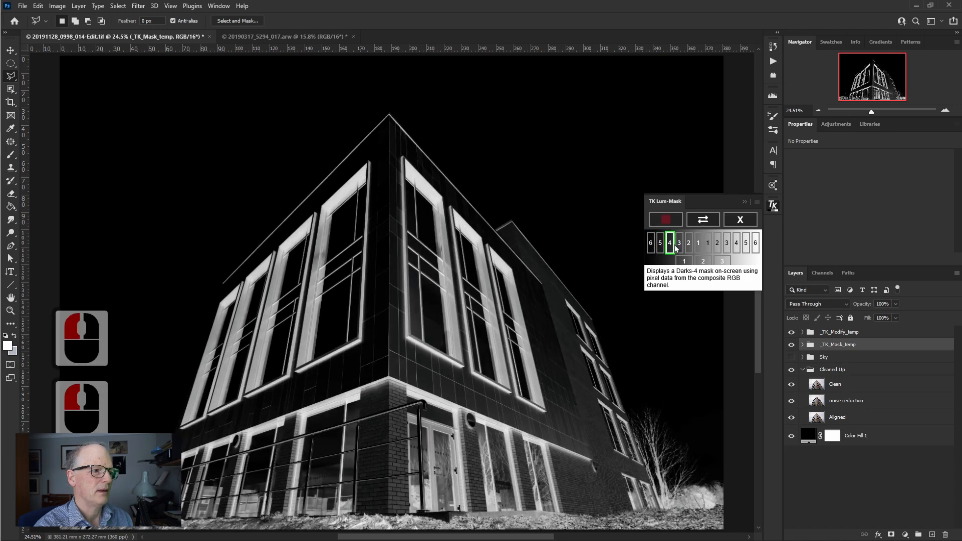
pyautogui.click(680, 246)
pyautogui.click(690, 246)
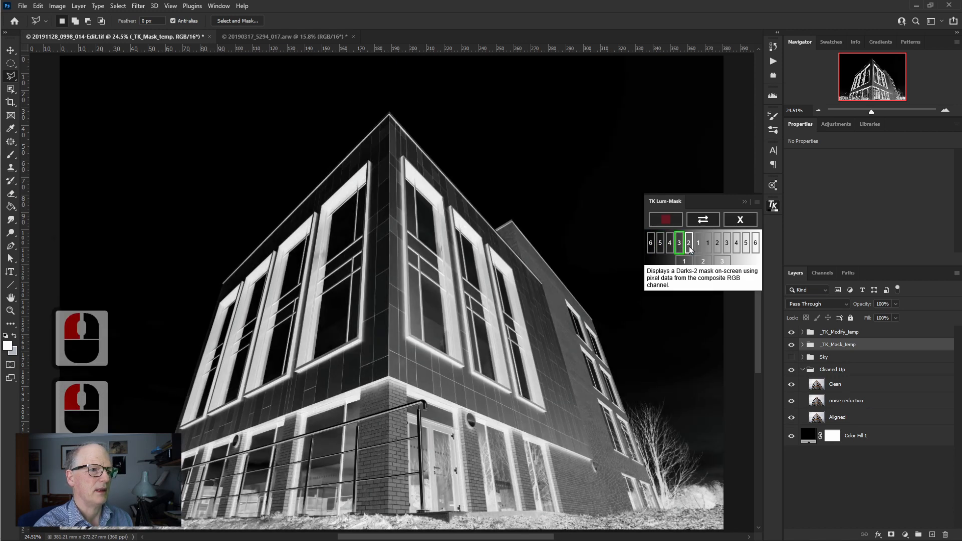
pyautogui.click(699, 247)
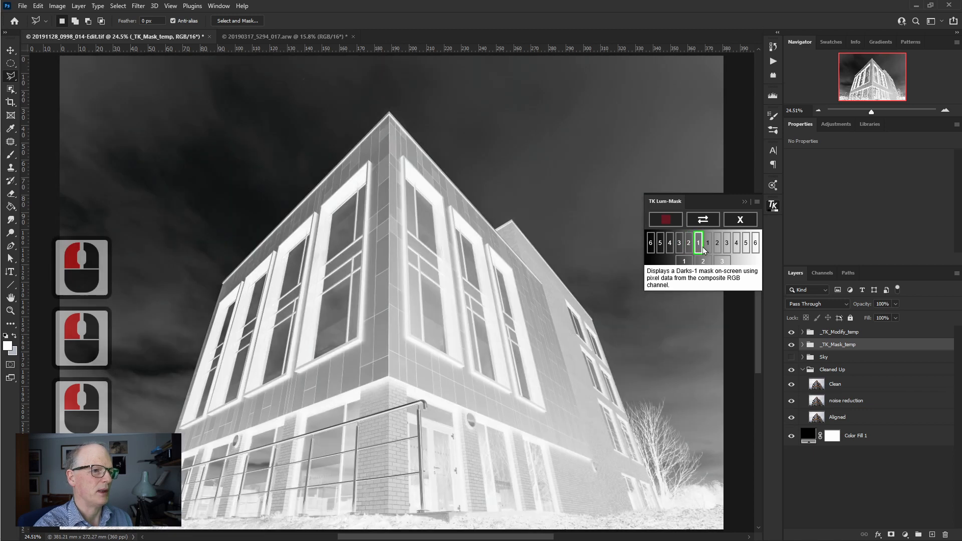
# - Preview the Lights luminosity masks one after another, from Lights-1 through Lights-6
pyautogui.click(707, 248)
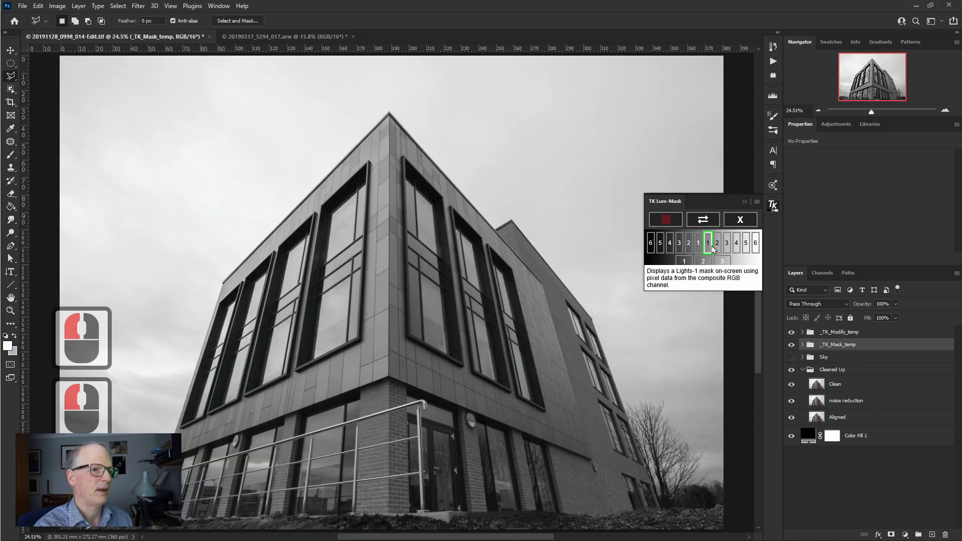
pyautogui.click(717, 246)
pyautogui.click(728, 246)
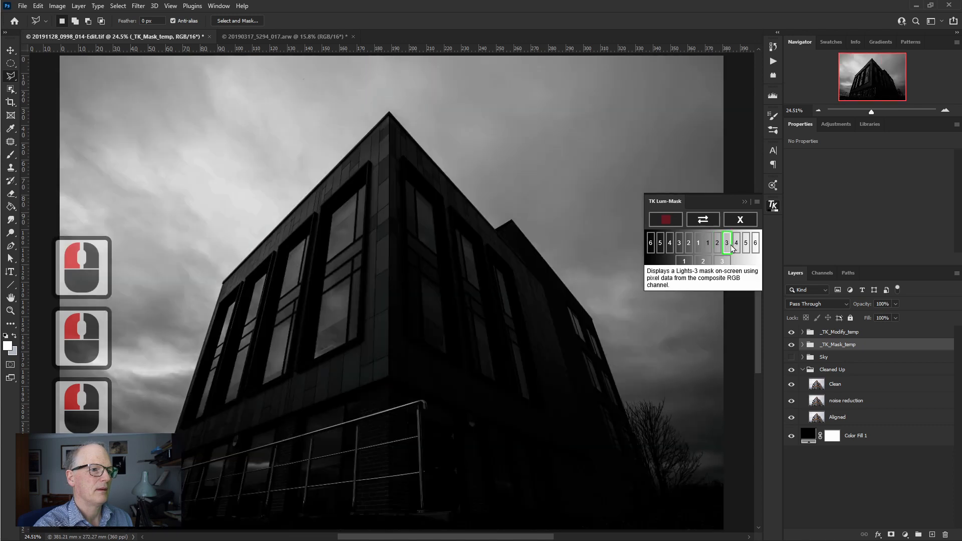
pyautogui.click(736, 246)
pyautogui.click(746, 245)
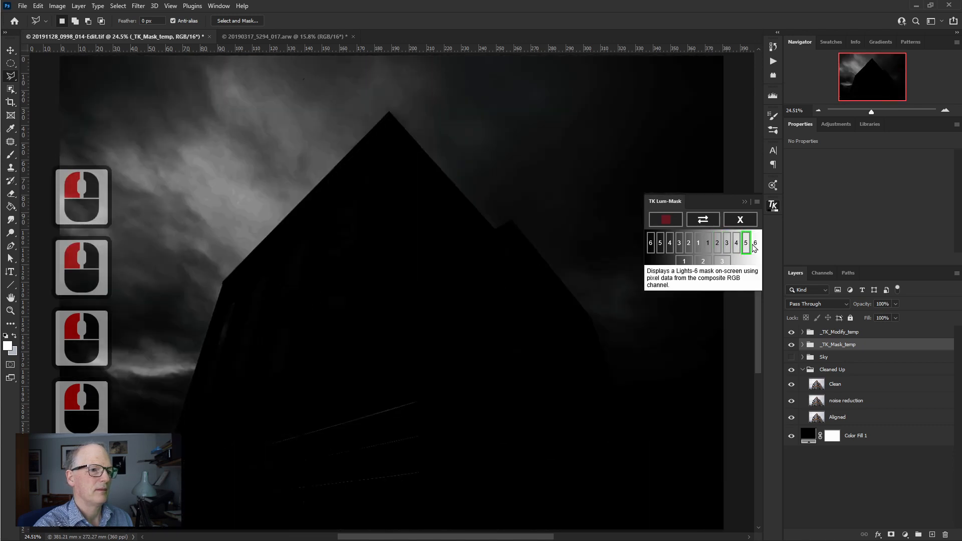
pyautogui.click(756, 245)
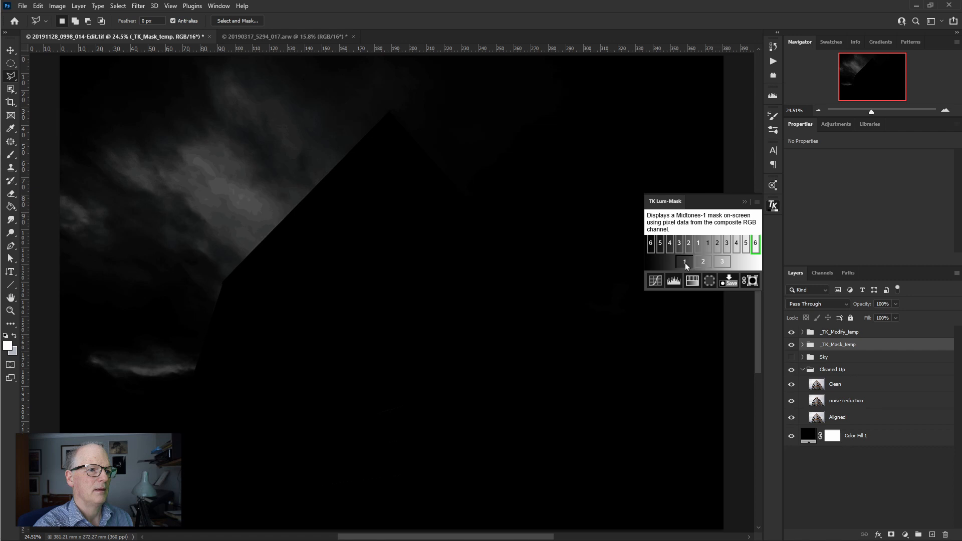
# - Preview the Midtones-1, Midtones-2 and Midtones-3 masks, ending back on Midtones-1
pyautogui.doubleClick(685, 261)
pyautogui.click(702, 262)
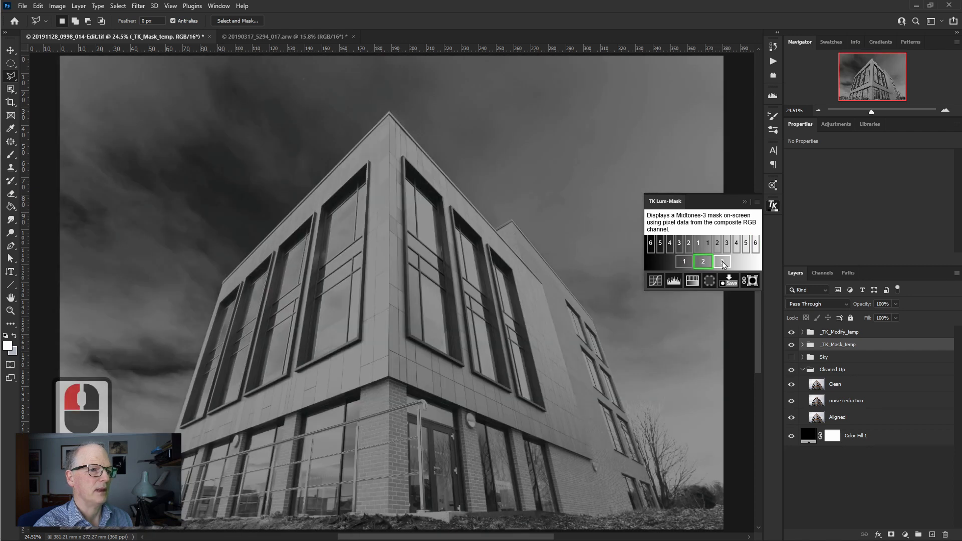
pyautogui.click(722, 262)
pyautogui.click(682, 263)
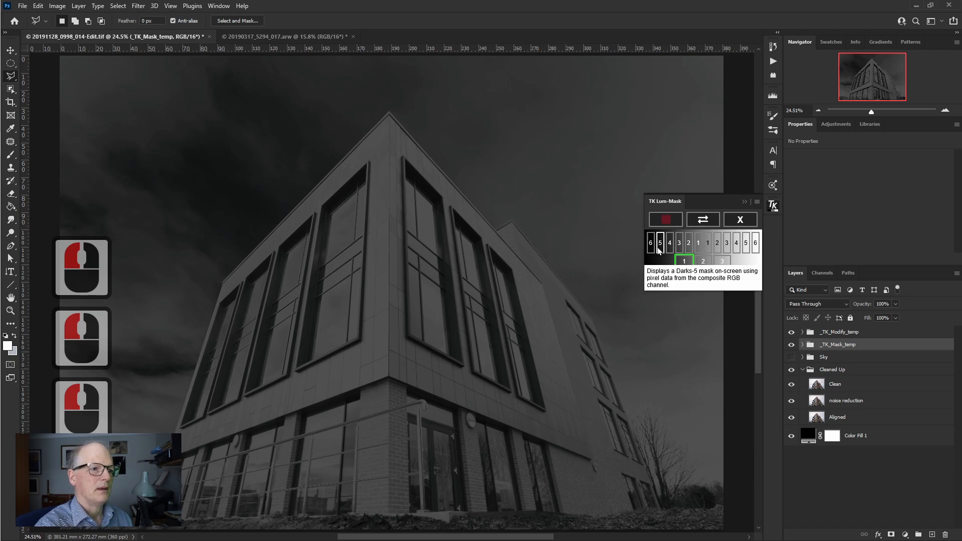
# - Compare the Darks-3, Darks-4 and Darks-5 masks and output Darks-3 as an active selection
pyautogui.click(674, 248)
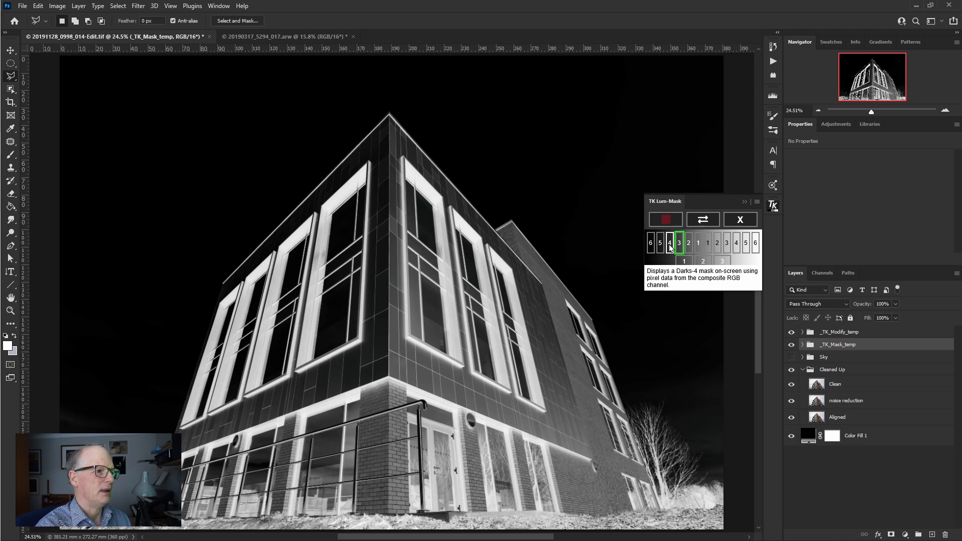
pyautogui.click(671, 248)
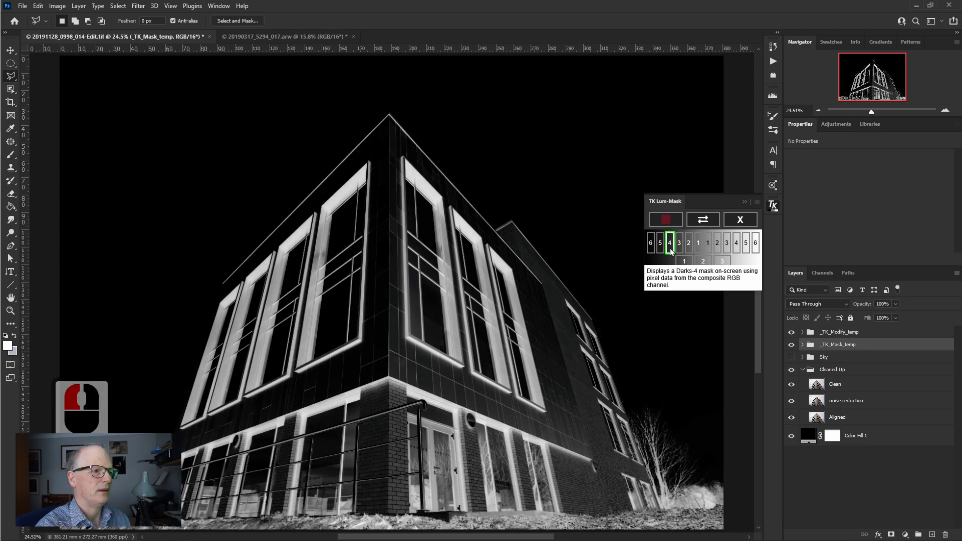
pyautogui.click(660, 244)
pyautogui.click(670, 244)
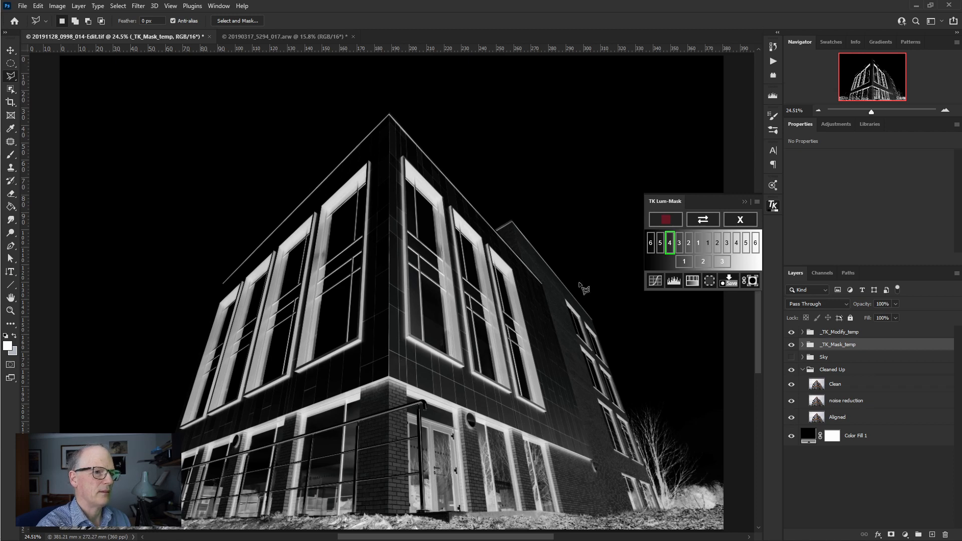
pyautogui.doubleClick(680, 245)
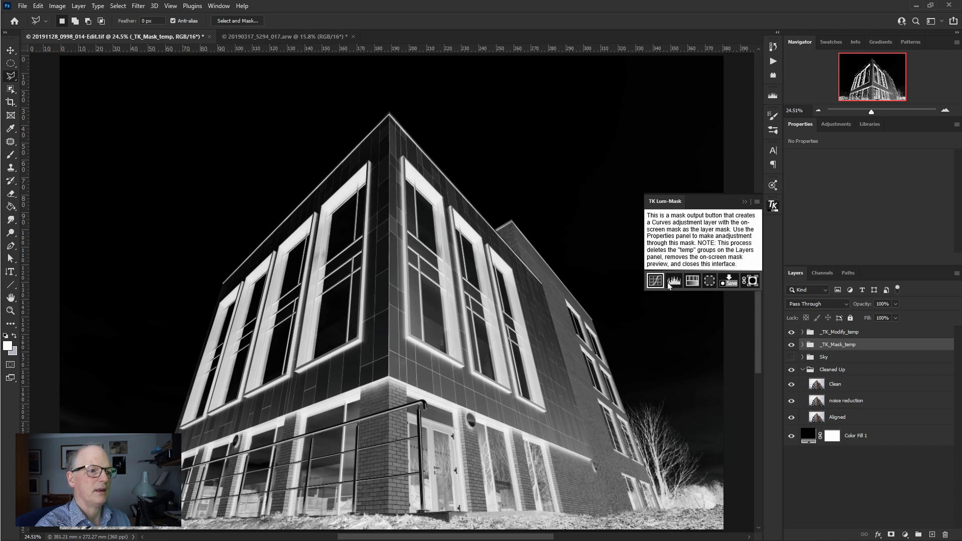
pyautogui.click(710, 282)
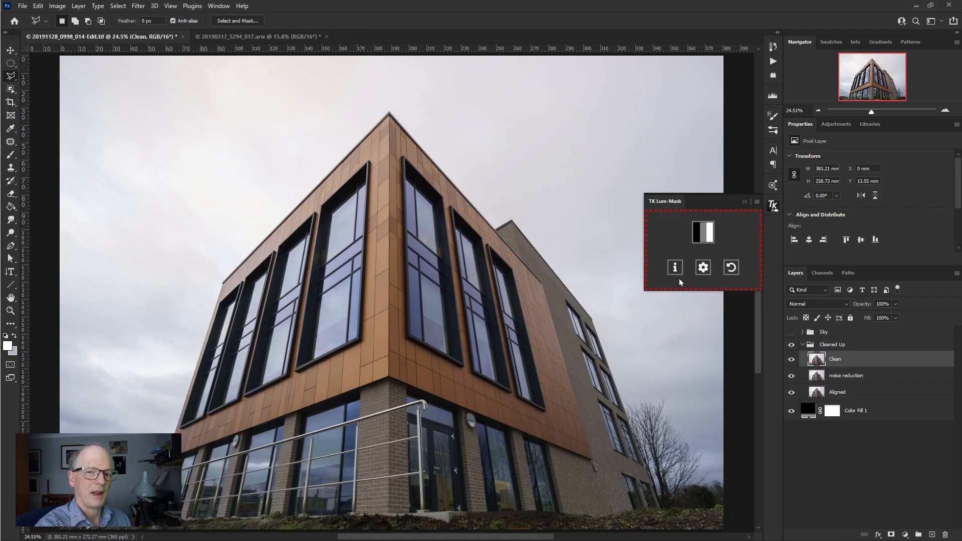
# - Generate the luminosity masks again and output Darks-3 as a Curves adjustment layer with that mask
pyautogui.click(703, 240)
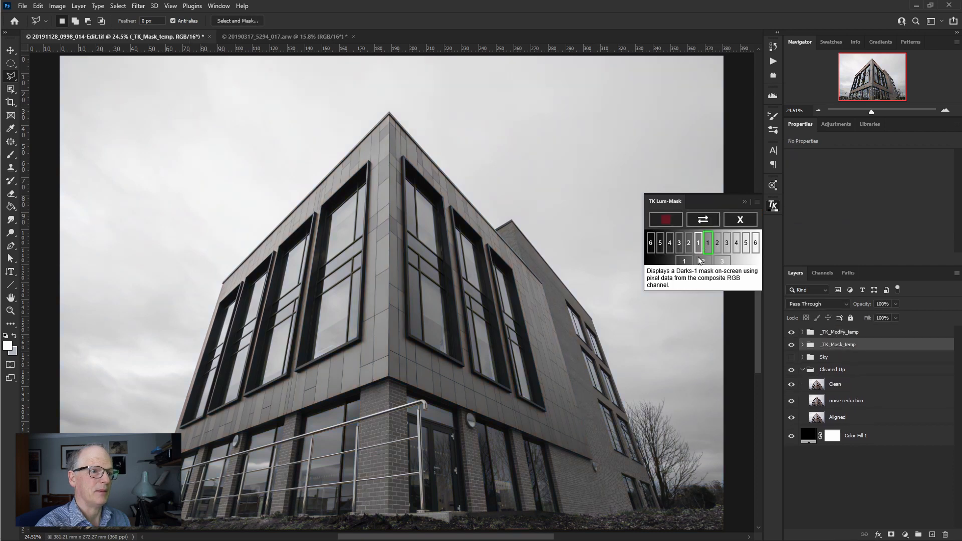
pyautogui.click(679, 248)
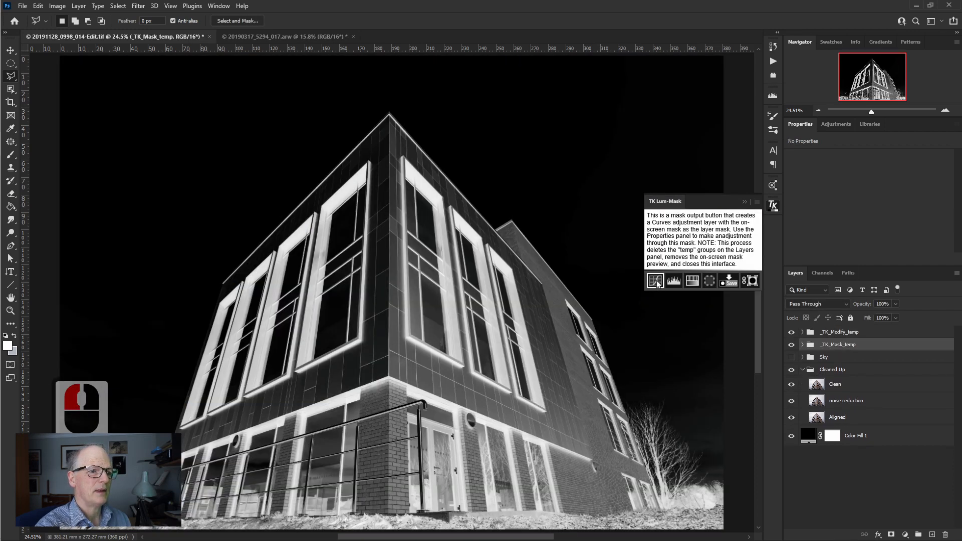
pyautogui.click(656, 281)
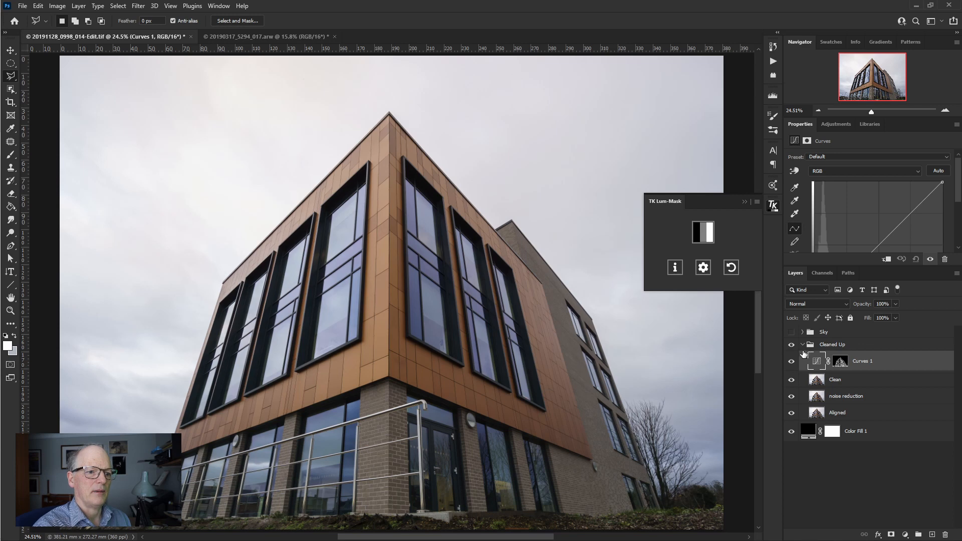
# - Load the Curves 1 layer's mask as a selection, and show the channels with the TK Lum-Mask panel collapsed
pyautogui.keyDown('ctrl'); pyautogui.click(841, 368); pyautogui.keyUp('ctrl')
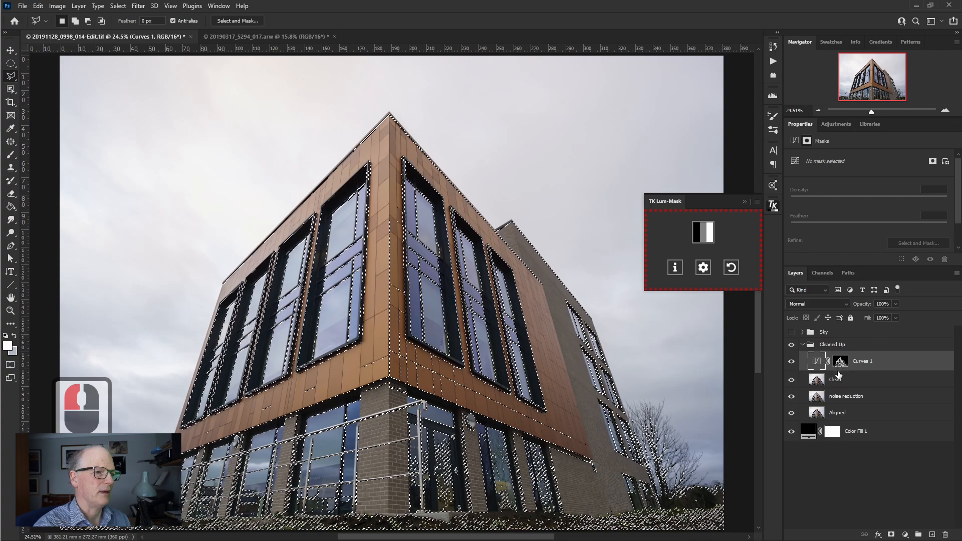
pyautogui.click(746, 202)
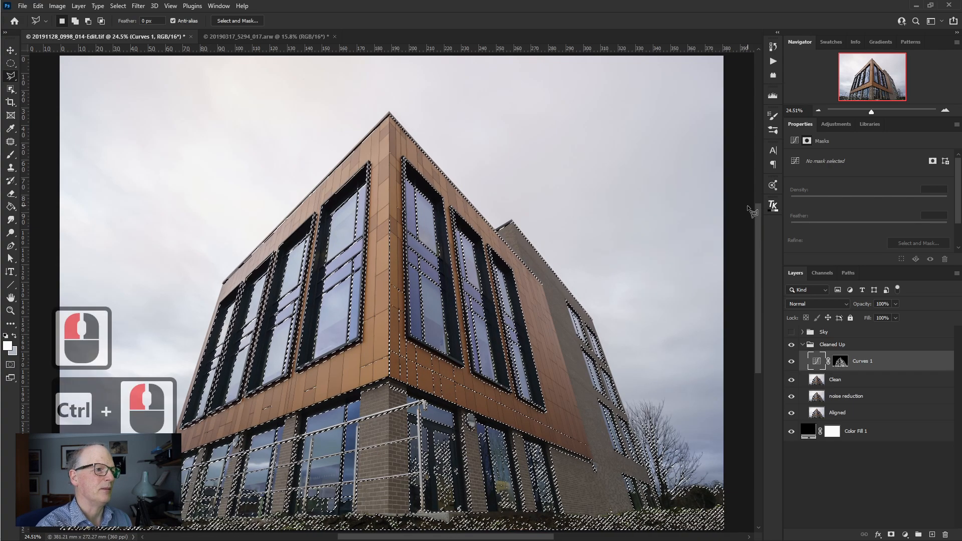
pyautogui.click(822, 273)
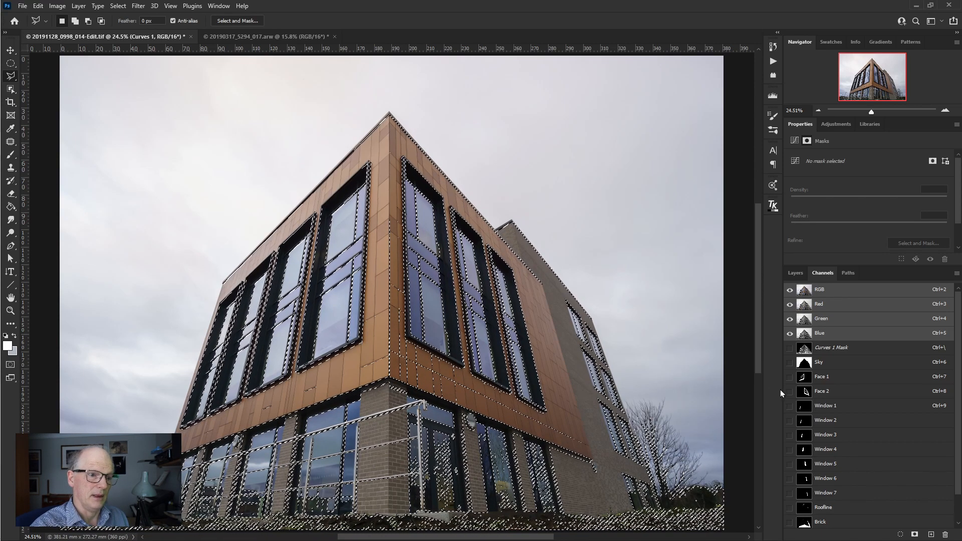
# - Try subtracting the Face 1 channel from the dark-tones selection, and undo the subtraction
pyautogui.hotkey('ctrl', 'alt')
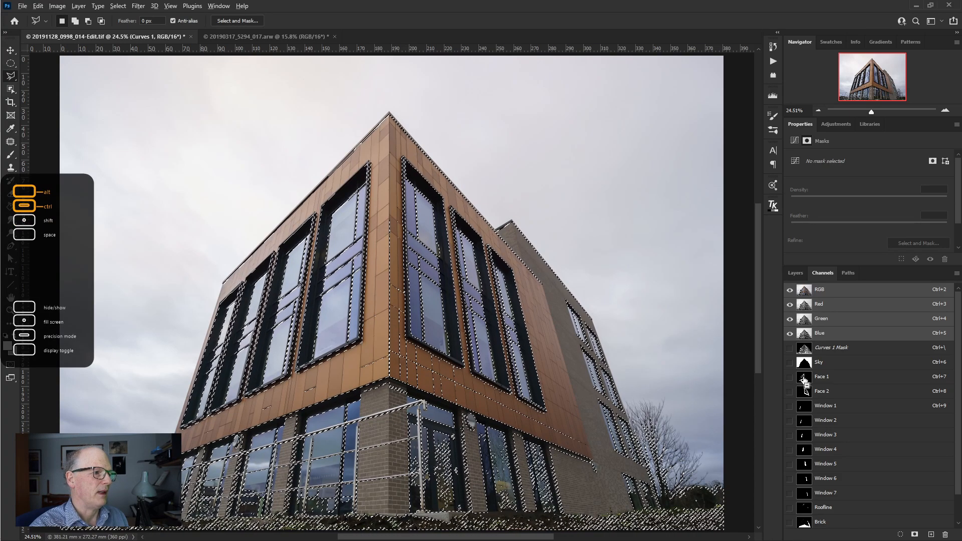
pyautogui.keyDown('ctrl'); pyautogui.keyDown('alt'); pyautogui.click(805, 382); pyautogui.keyUp('alt'); pyautogui.keyUp('ctrl')
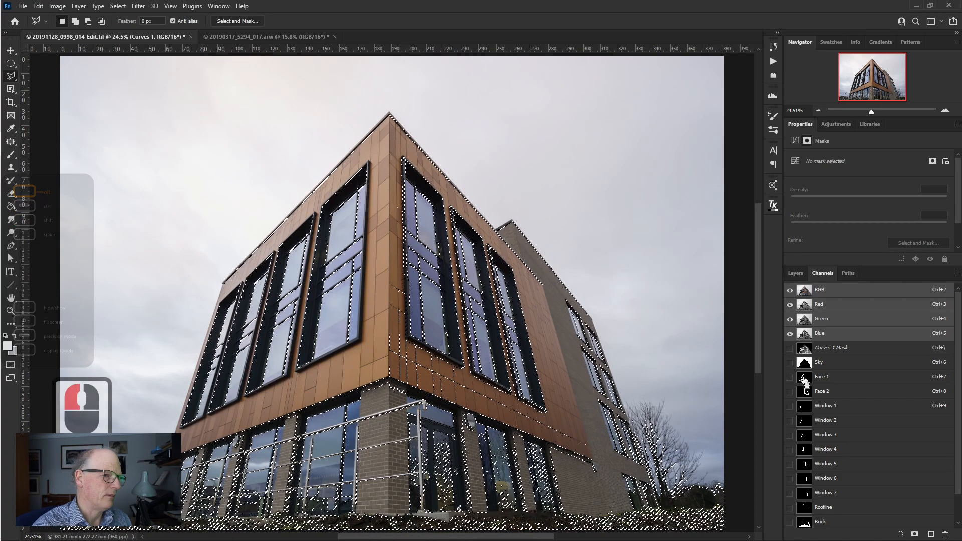
pyautogui.hotkey('ctrl', 'z')
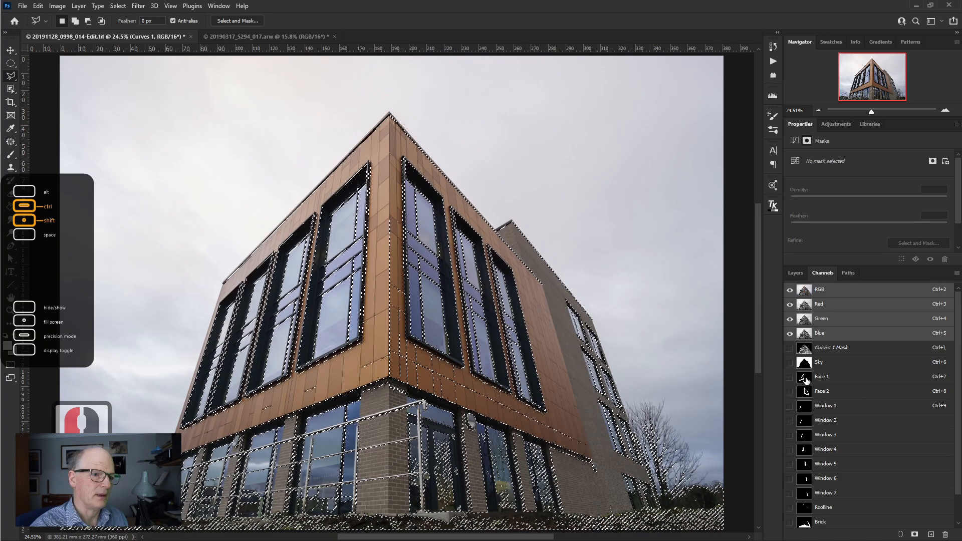
# - Subtract the saved window channels, starting with Window 1, from the dark-tones selection
pyautogui.keyDown('ctrl'); pyautogui.keyDown('alt'); pyautogui.click(806, 412); pyautogui.keyUp('alt'); pyautogui.keyUp('ctrl')
pyautogui.keyDown('ctrl'); pyautogui.keyDown('alt'); pyautogui.click(805, 422); pyautogui.keyUp('alt'); pyautogui.keyUp('ctrl')
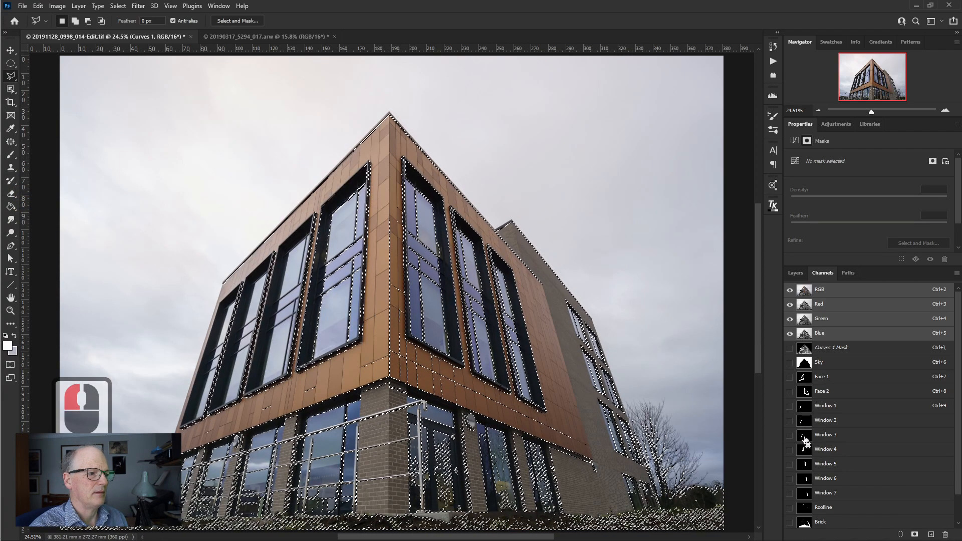
pyautogui.keyDown('ctrl'); pyautogui.keyDown('alt'); pyautogui.click(805, 451); pyautogui.keyUp('alt'); pyautogui.keyUp('ctrl')
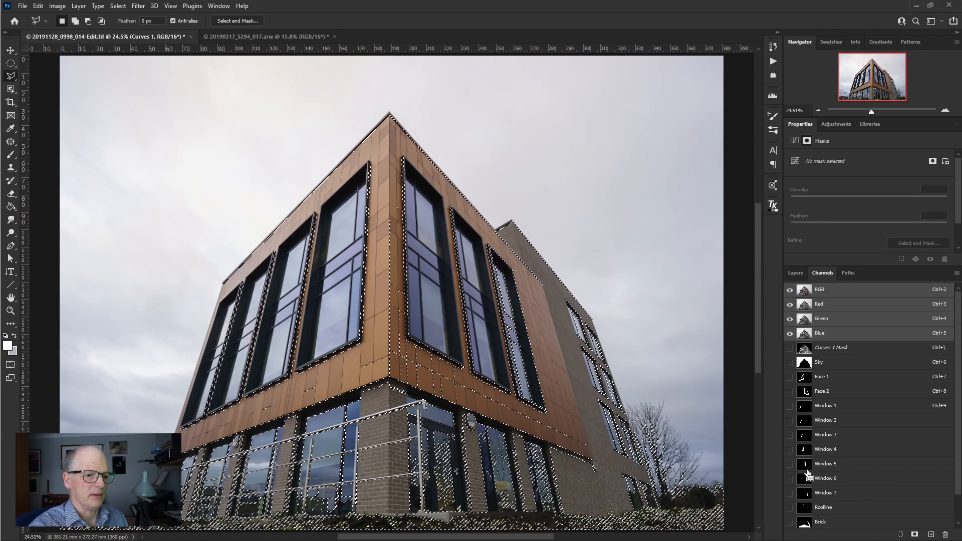
# - Subtract the Brick, Ground and Sky channels from the selection so only the facade's dark tones remain selected
pyautogui.keyDown('ctrl'); pyautogui.keyDown('alt'); pyautogui.click(805, 521); pyautogui.keyUp('alt'); pyautogui.keyUp('ctrl')
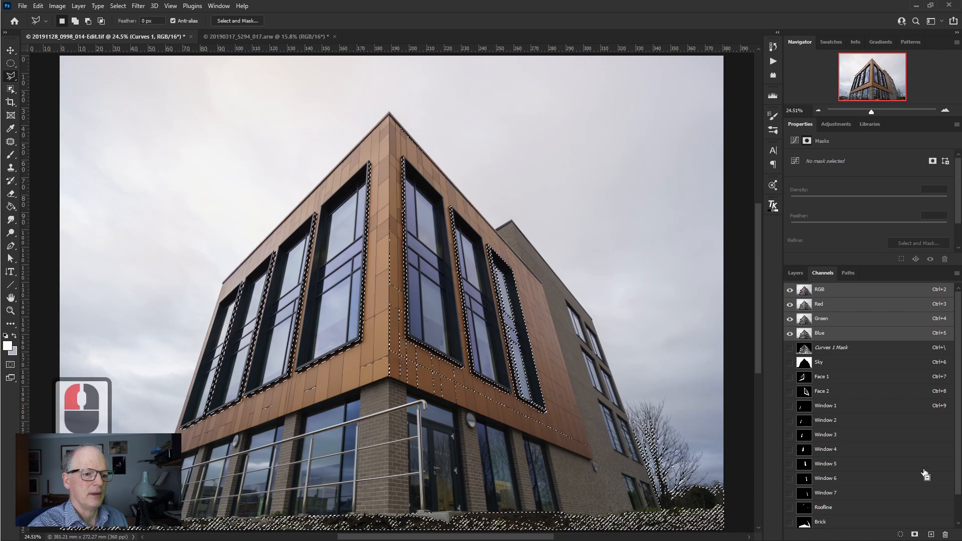
pyautogui.scroll(-2, 815, 511)
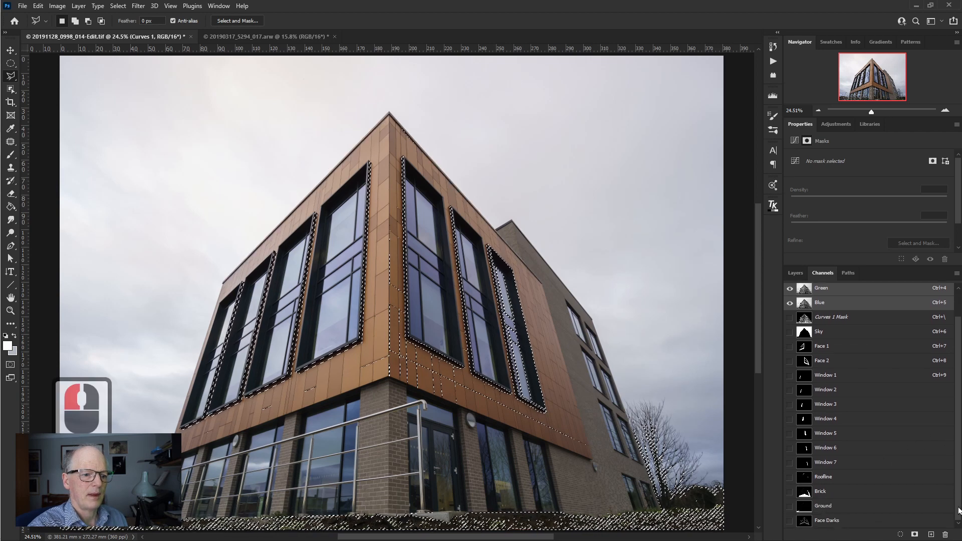
pyautogui.keyDown('ctrl'); pyautogui.keyDown('alt'); pyautogui.click(813, 508); pyautogui.keyUp('alt'); pyautogui.keyUp('ctrl')
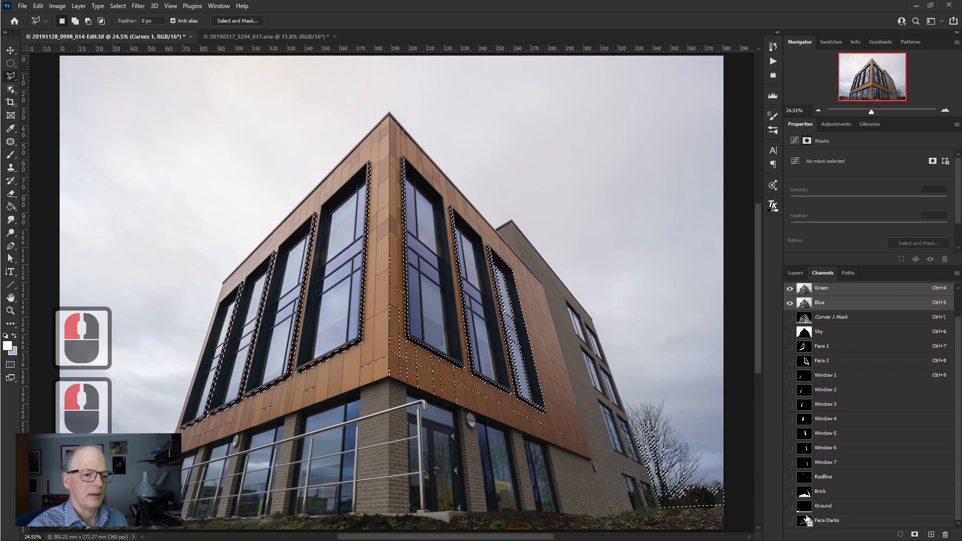
pyautogui.keyDown('ctrl'); pyautogui.keyDown('alt'); pyautogui.click(803, 347); pyautogui.keyUp('alt'); pyautogui.keyUp('ctrl')
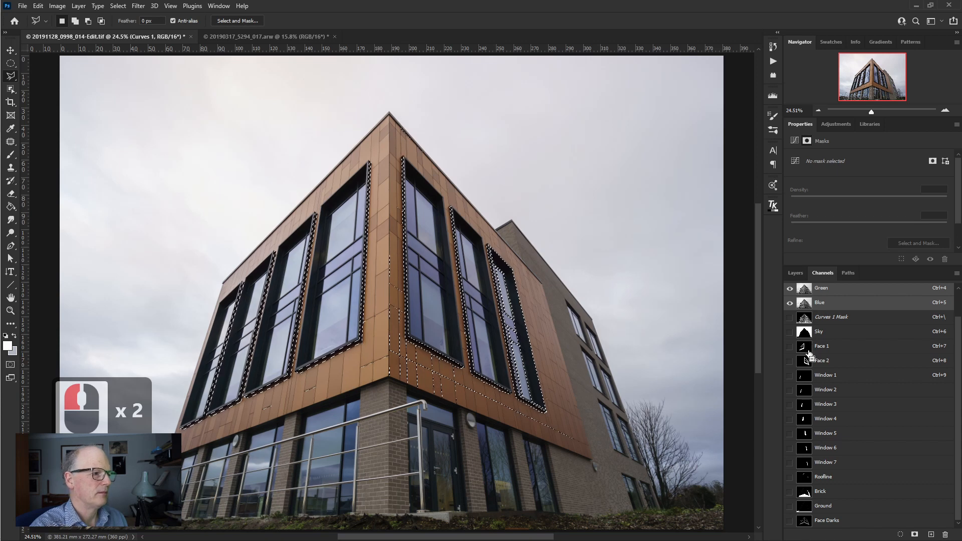
# - Create a Levels adjustment layer masked by the facade darks selection, and delete the Curves 1 layer
pyautogui.scroll(1, 960, 358)
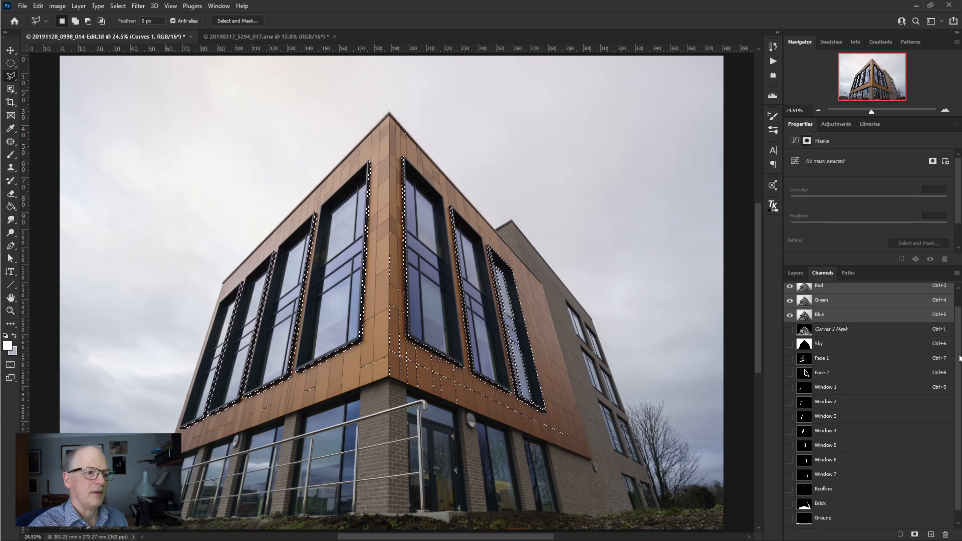
pyautogui.click(795, 273)
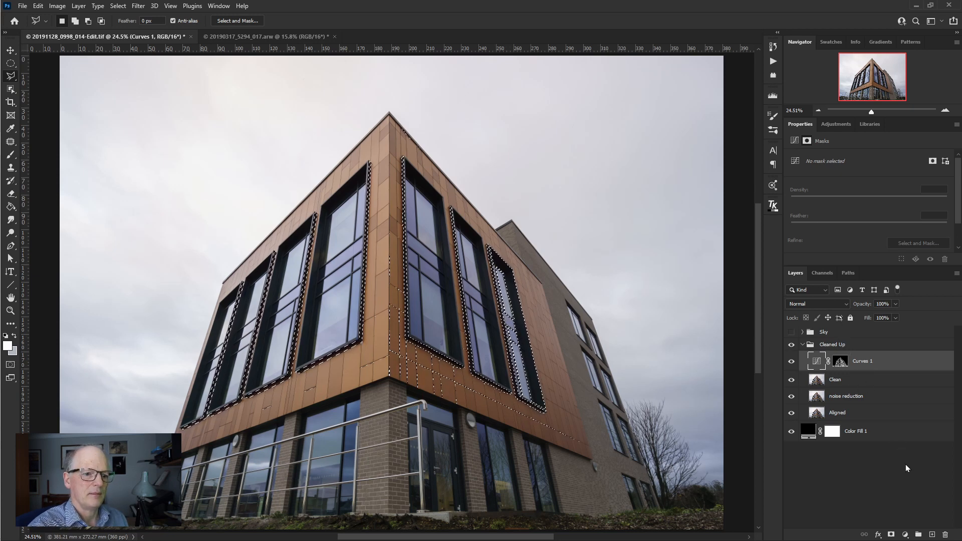
pyautogui.click(905, 537)
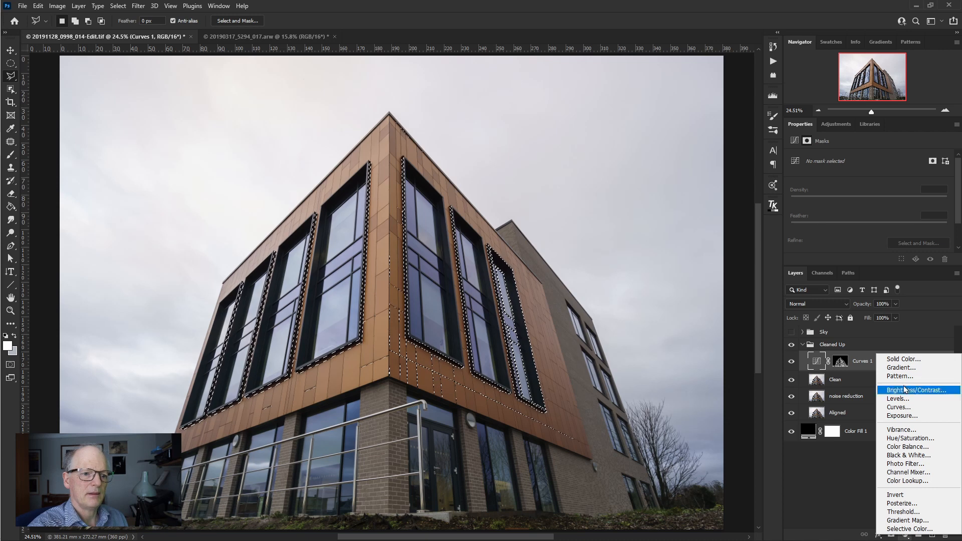
pyautogui.click(903, 402)
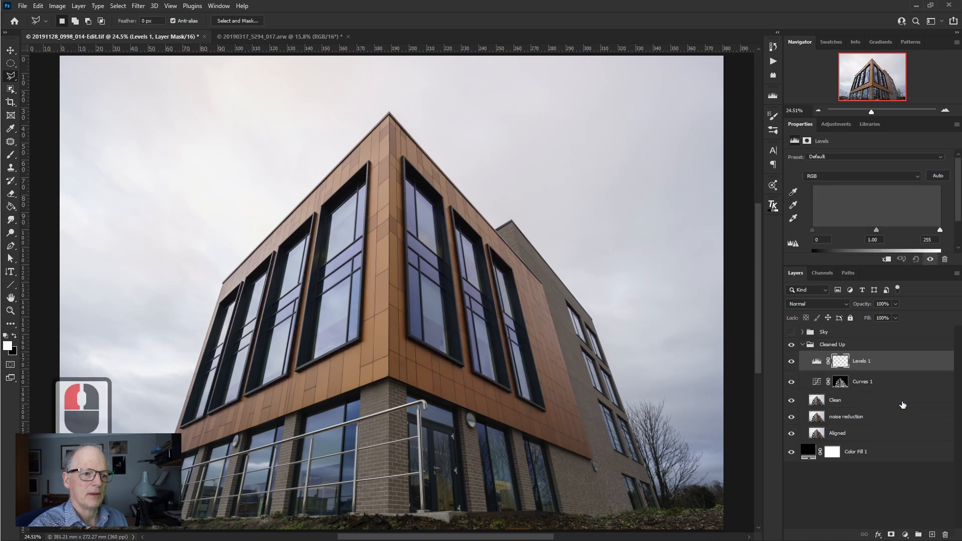
pyautogui.click(892, 535)
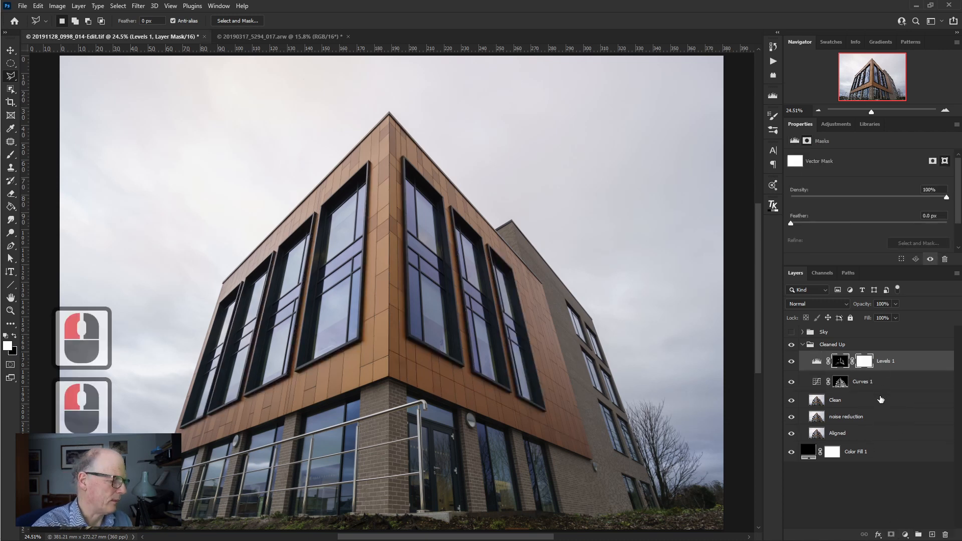
pyautogui.hotkey('ctrl', 'z')
pyautogui.moveTo(841, 382); pyautogui.dragTo(946, 534)
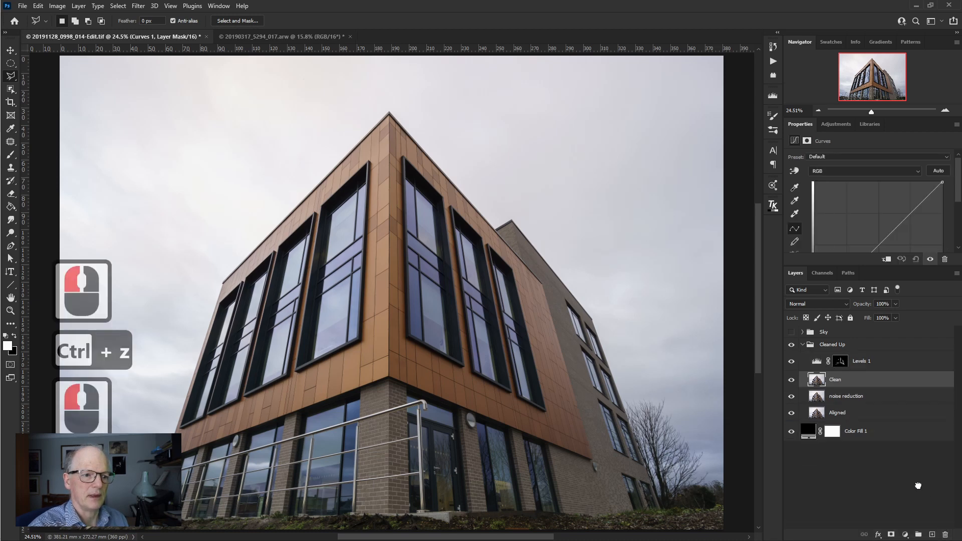
# - Display the Levels 1 mask on its own to examine the selected facade areas, and return to the image view
pyautogui.keyDown('ctrl'); pyautogui.click(842, 366); pyautogui.keyUp('ctrl')
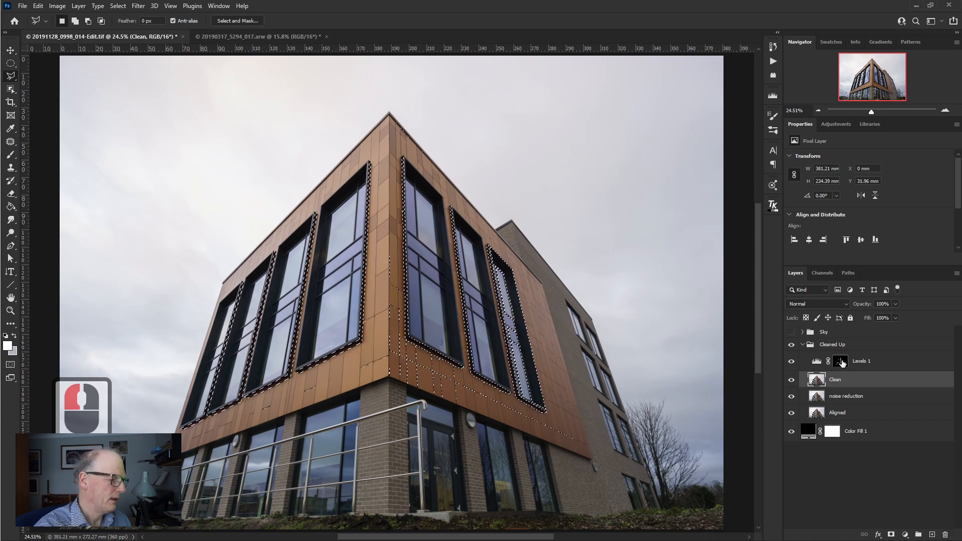
pyautogui.keyDown('ctrl'); pyautogui.click(844, 364); pyautogui.keyUp('ctrl')
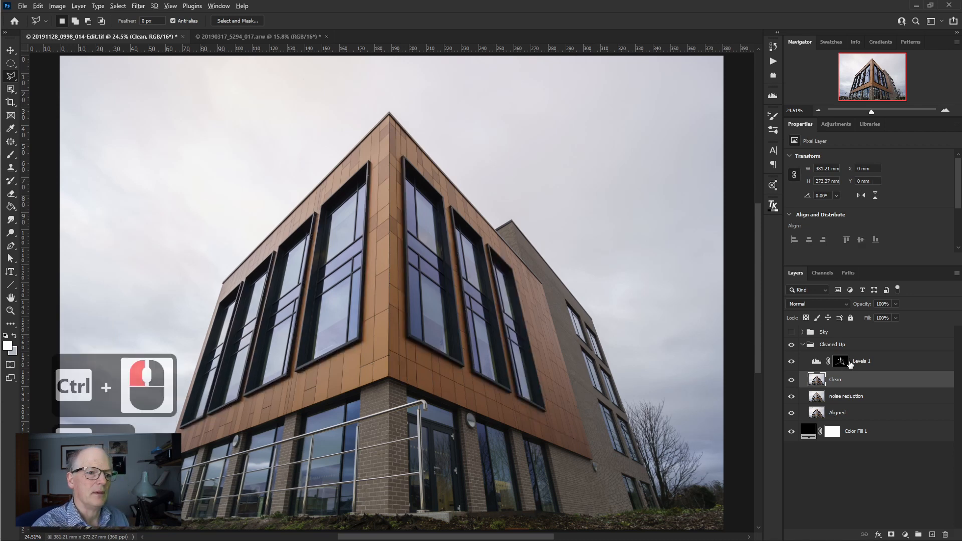
pyautogui.hotkey('ctrl', 'd')
pyautogui.keyDown('alt'); pyautogui.click(843, 363); pyautogui.keyUp('alt')
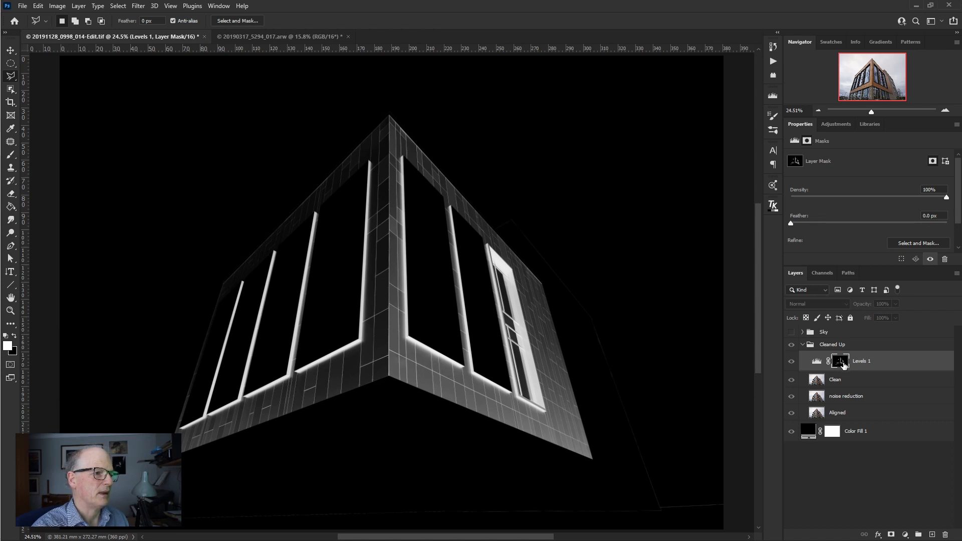
pyautogui.press('alt')
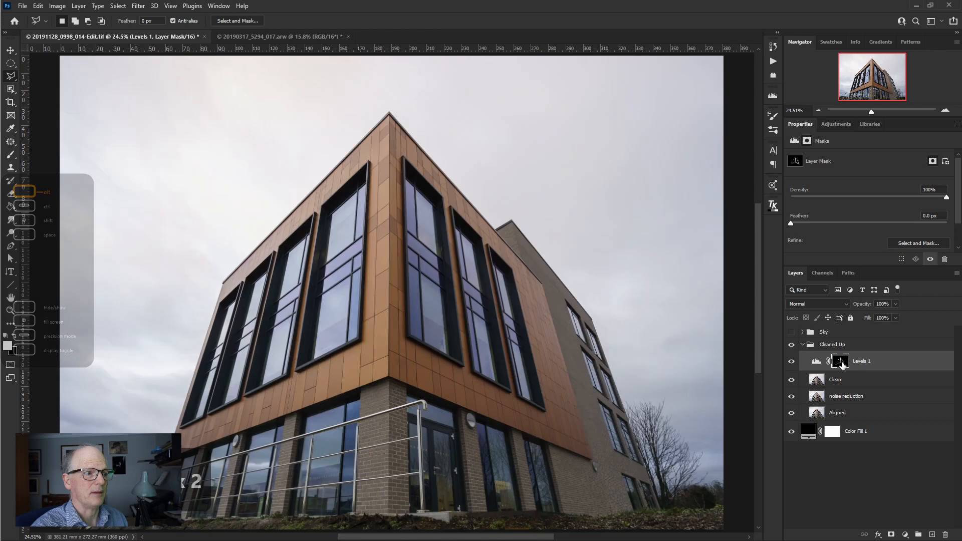
pyautogui.keyDown('alt'); pyautogui.click(844, 364); pyautogui.keyUp('alt')
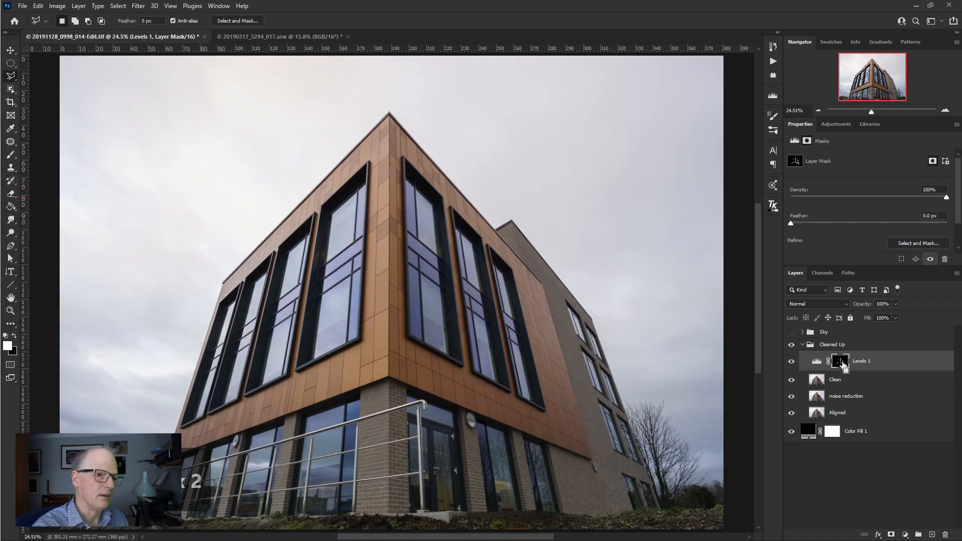
# - Load the Levels 1 mask as a selection and add the Window 7 channel to it
pyautogui.keyDown('ctrl'); pyautogui.click(843, 365); pyautogui.keyUp('ctrl')
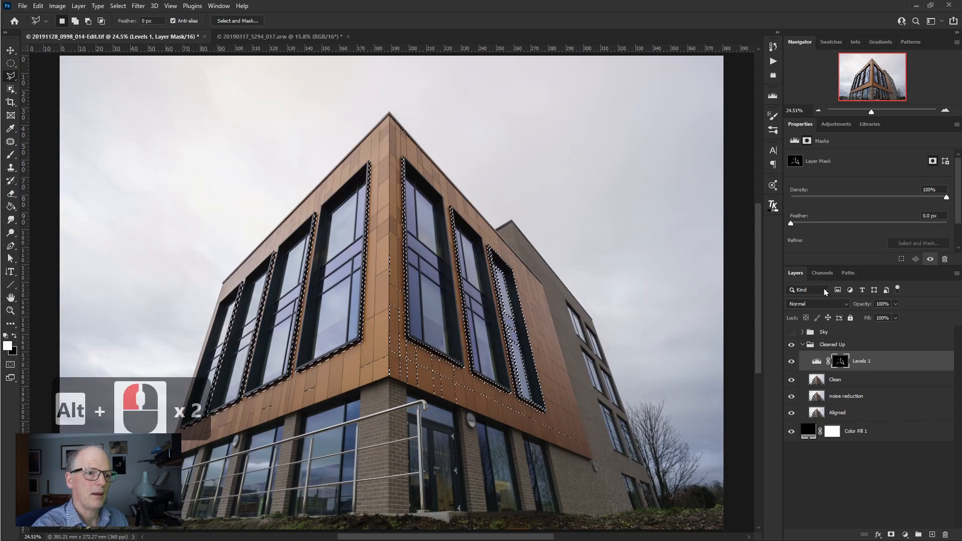
pyautogui.click(823, 274)
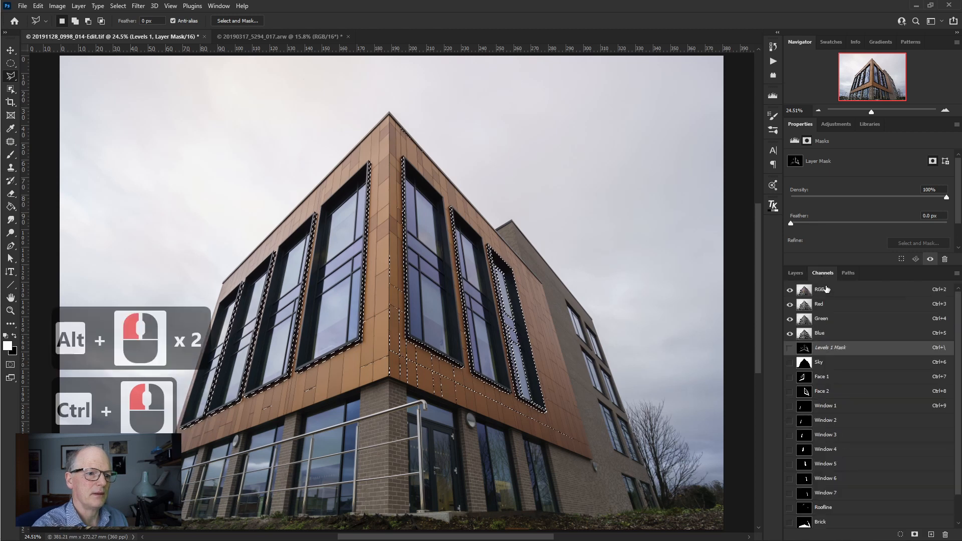
pyautogui.keyDown('ctrl'); pyautogui.keyDown('shift'); pyautogui.click(807, 495); pyautogui.keyUp('shift'); pyautogui.keyUp('ctrl')
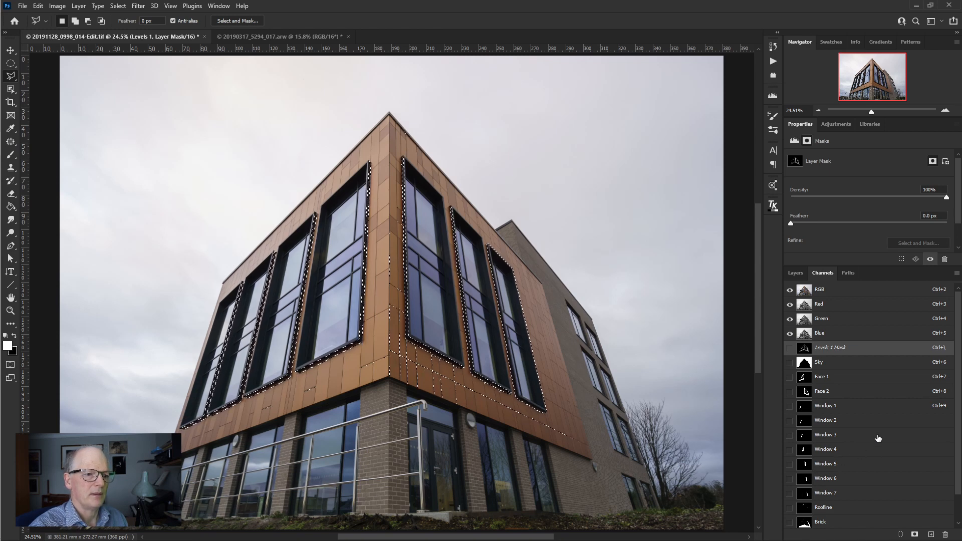
# - Create a second Levels adjustment layer from the current selection, and delete the Levels 1 layer
pyautogui.click(796, 273)
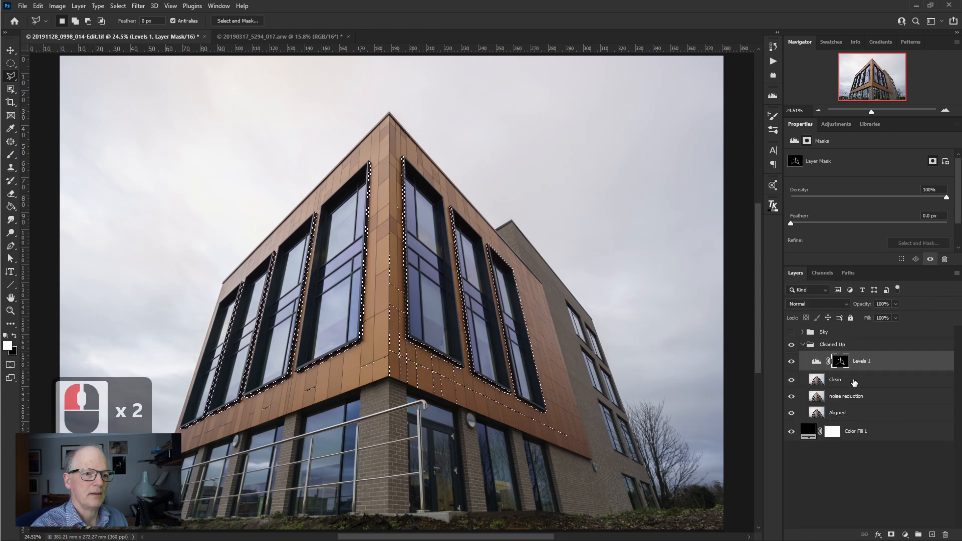
pyautogui.click(905, 535)
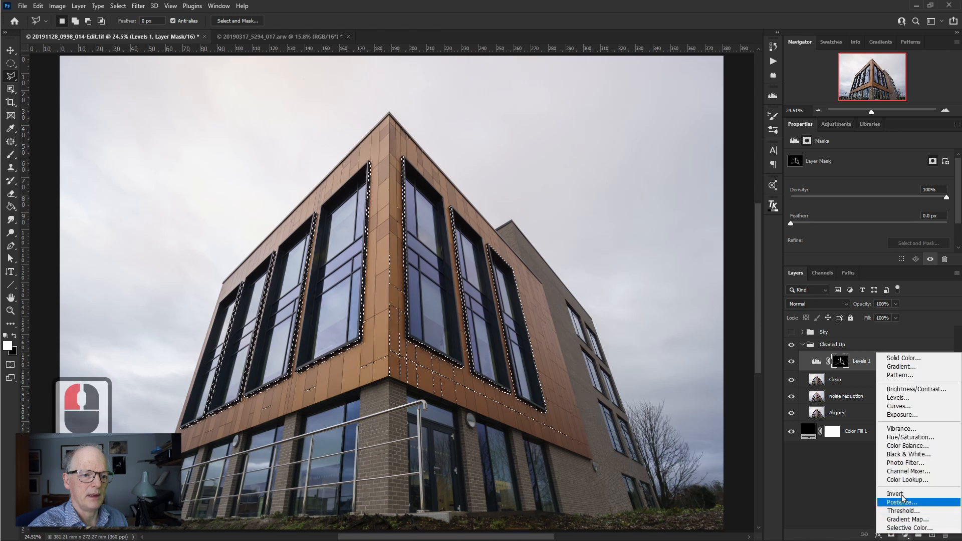
pyautogui.click(901, 398)
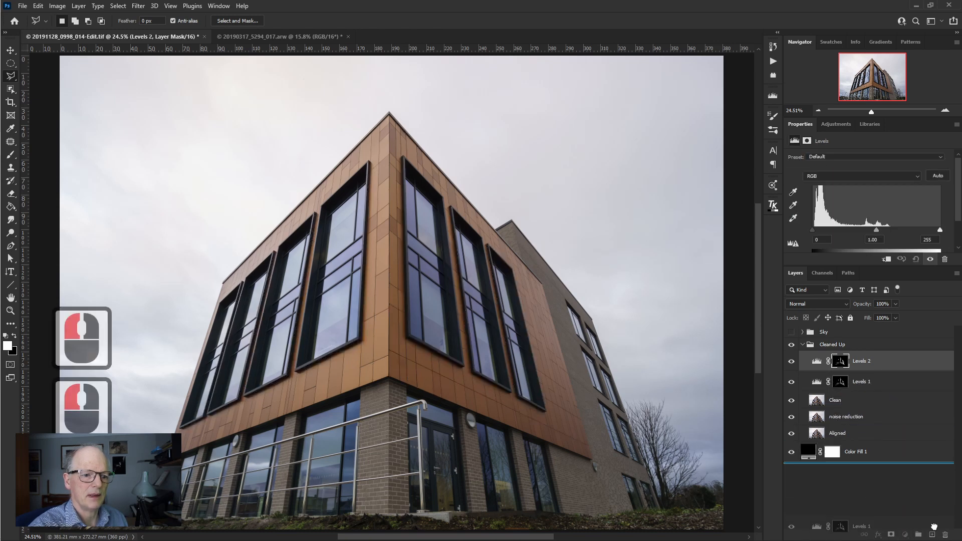
pyautogui.moveTo(945, 522); pyautogui.dragTo(945, 535)
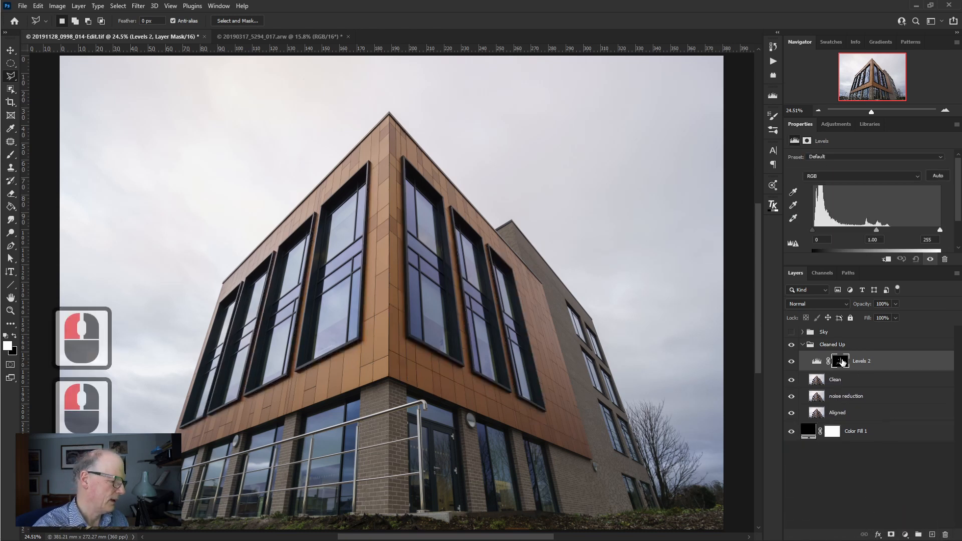
# - Inspect the Levels 2 mask, undo the deletion of Levels 1, and load the Levels 2 mask as a selection
pyautogui.keyDown('alt'); pyautogui.click(842, 362); pyautogui.keyUp('alt')
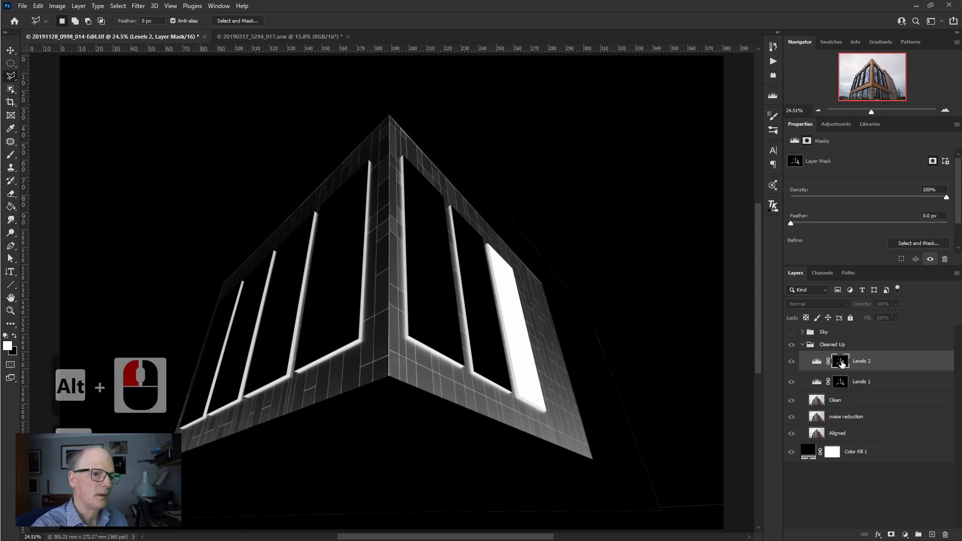
pyautogui.hotkey('ctrl', 'z')
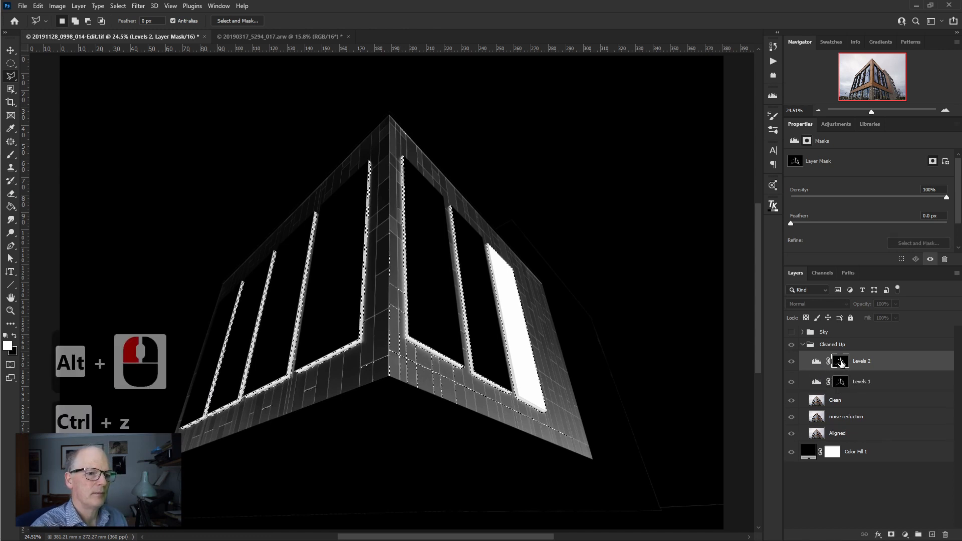
pyautogui.keyDown('ctrl'); pyautogui.click(841, 362); pyautogui.keyUp('ctrl')
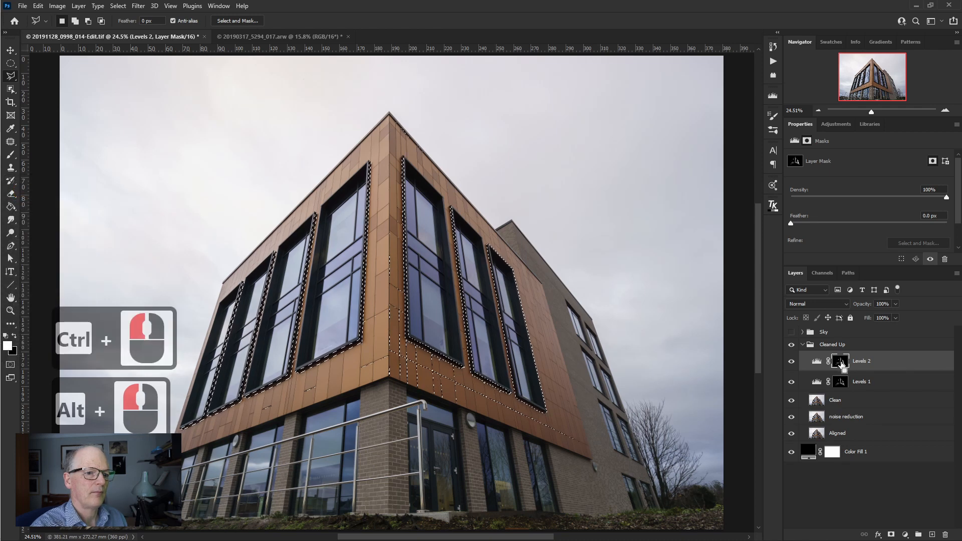
# - Subtract the Window 7 channel from the selection and create a new Levels adjustment layer masked by it
pyautogui.keyDown('ctrl'); pyautogui.click(822, 273); pyautogui.keyUp('ctrl')
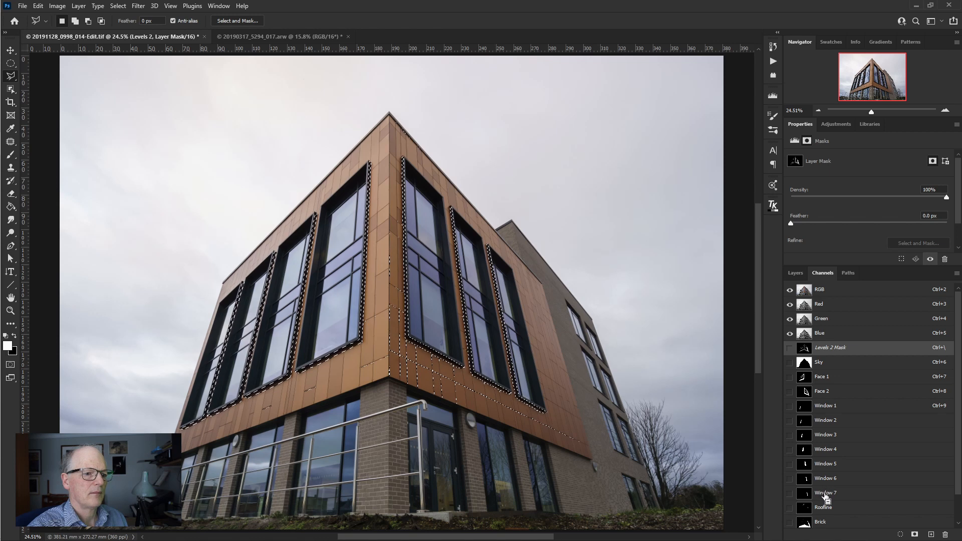
pyautogui.click(796, 274)
pyautogui.click(906, 534)
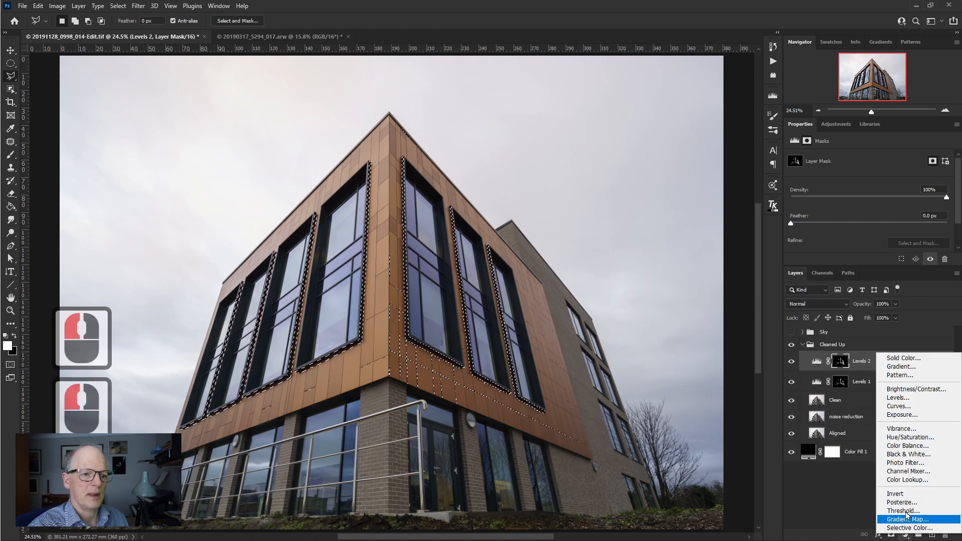
pyautogui.click(899, 399)
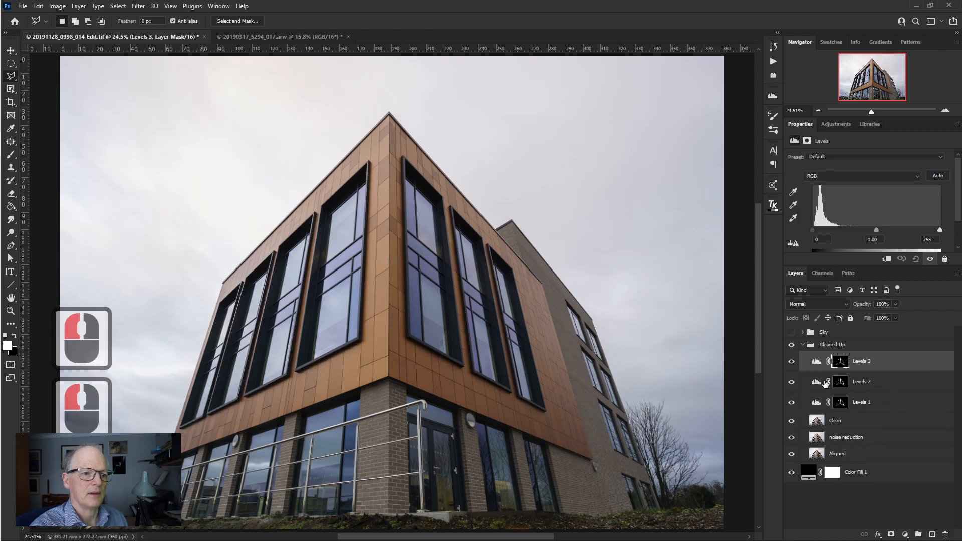
# - Delete the Levels 1 and Levels 2 layers, and view the Levels 3 mask on its own before returning to the image
pyautogui.click(818, 383)
pyautogui.moveTo(819, 384); pyautogui.dragTo(946, 535)
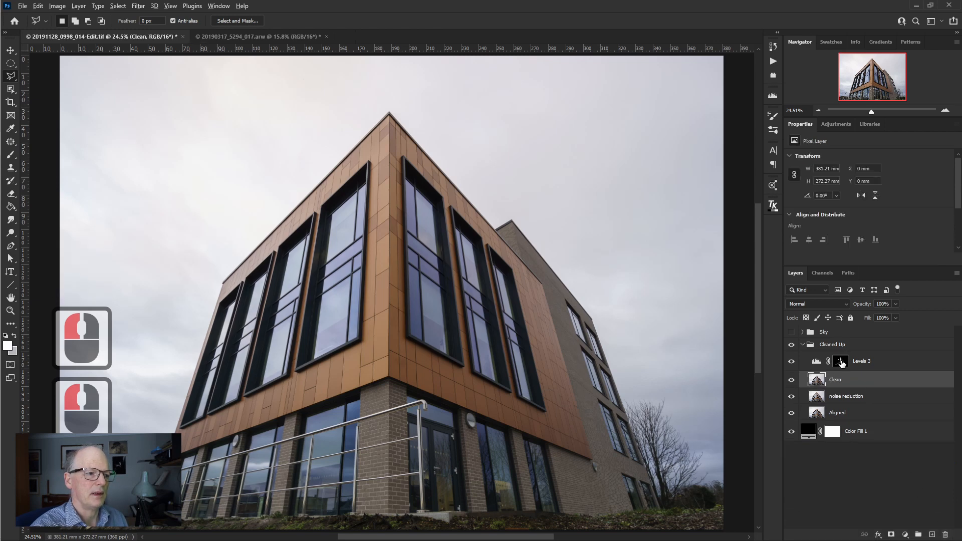
pyautogui.keyDown('alt'); pyautogui.click(841, 362); pyautogui.keyUp('alt')
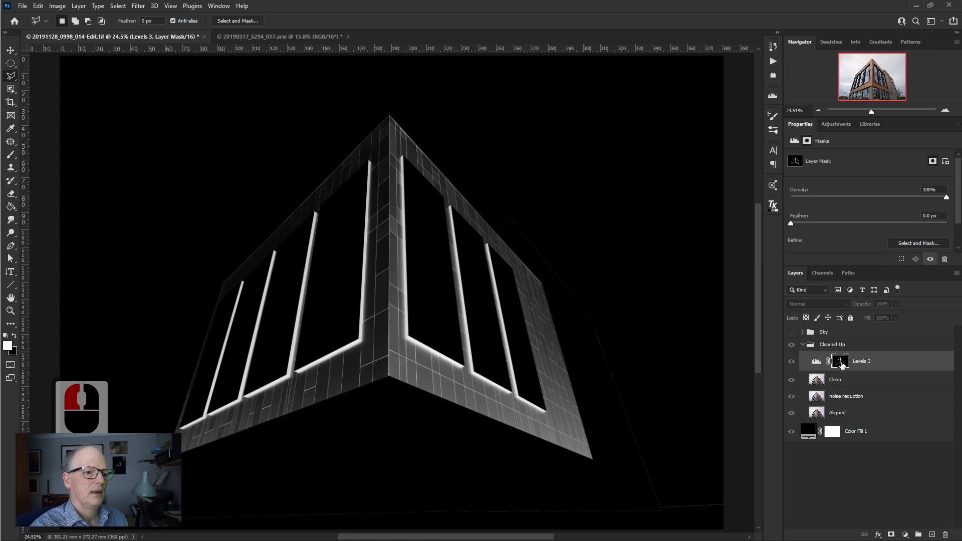
pyautogui.keyDown('alt'); pyautogui.click(842, 363); pyautogui.keyUp('alt')
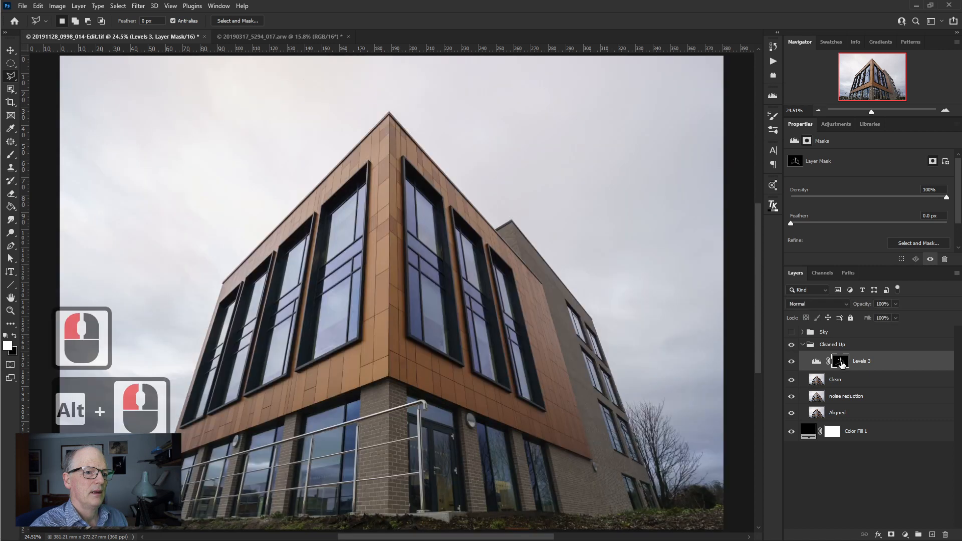
# - Check the saved channels down to Face Darks, and load the Levels 3 layer's mask as a selection
pyautogui.click(823, 273)
pyautogui.scroll(-2, 935, 492)
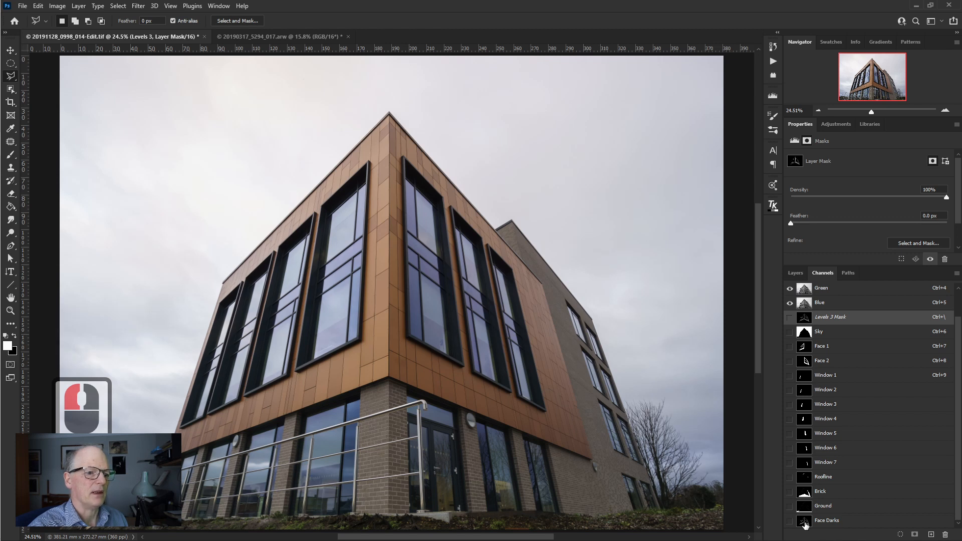
pyautogui.click(796, 273)
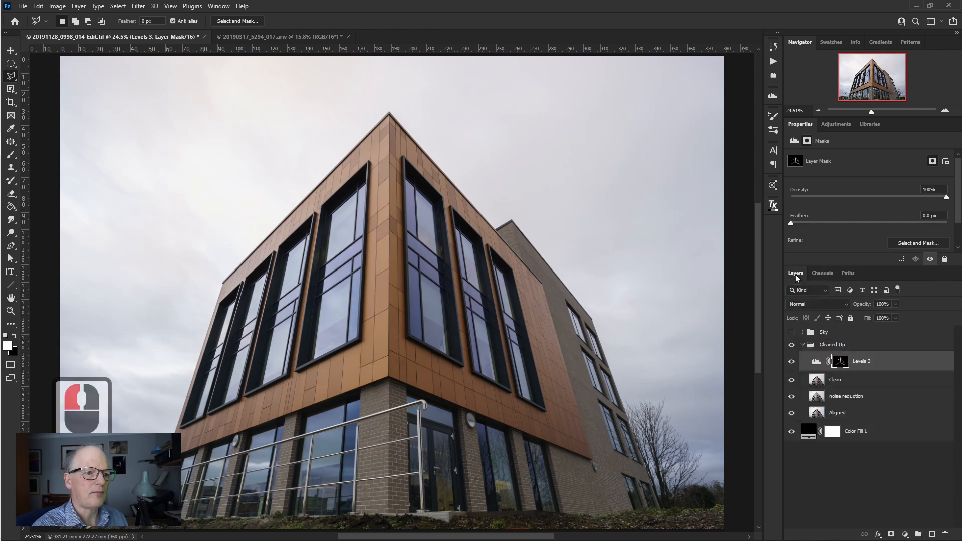
pyautogui.press('alt')
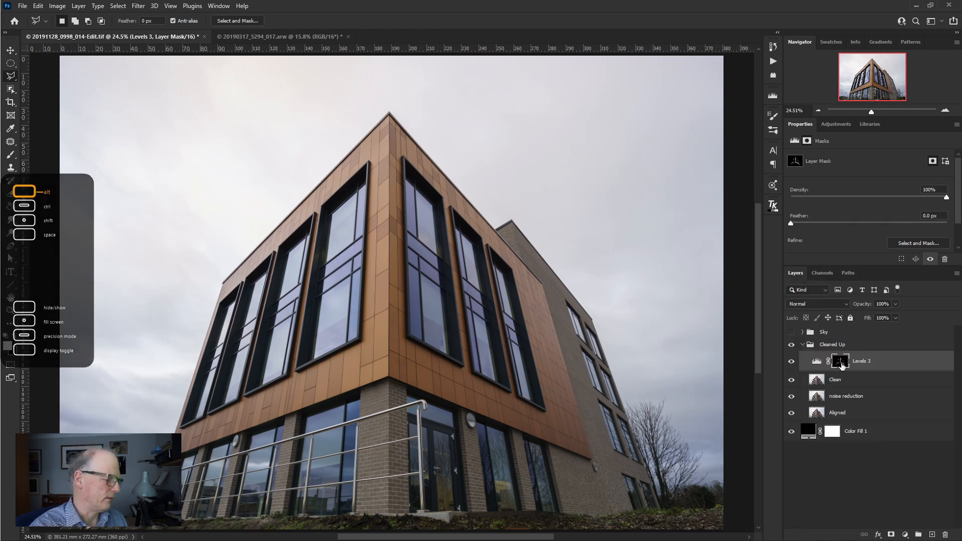
pyautogui.keyDown('ctrl'); pyautogui.click(841, 362); pyautogui.keyUp('ctrl')
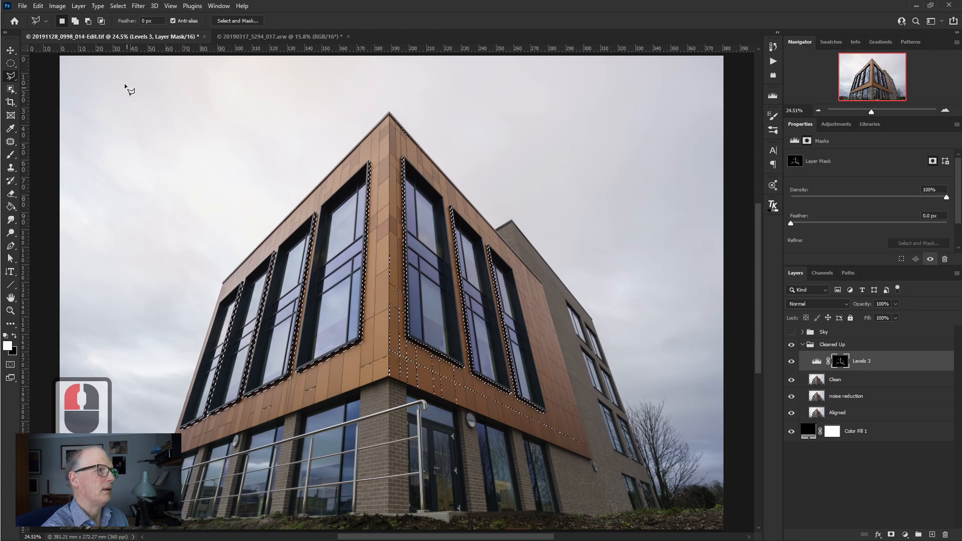
# - Save the current selection as a new channel named Face Darks 2
pyautogui.click(119, 6)
pyautogui.click(148, 237)
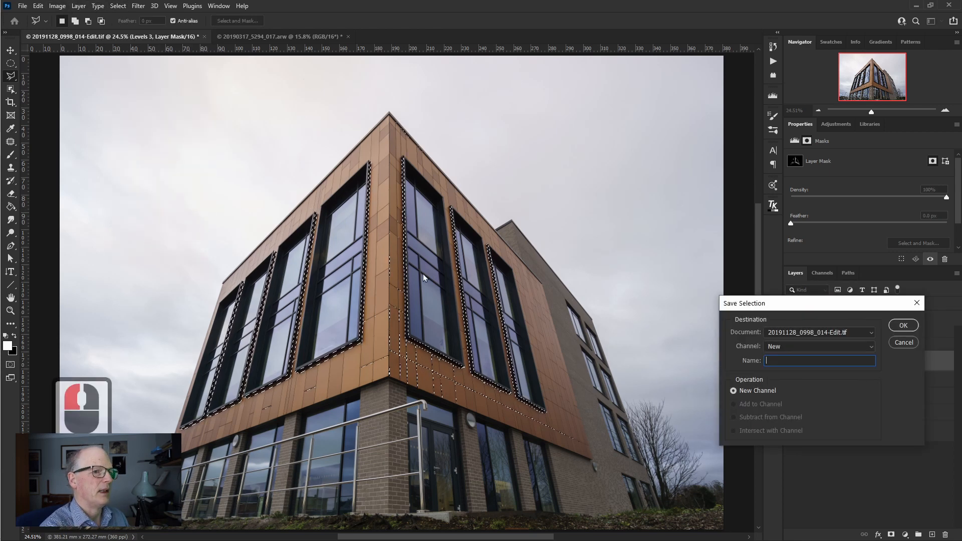
pyautogui.write('Fa')
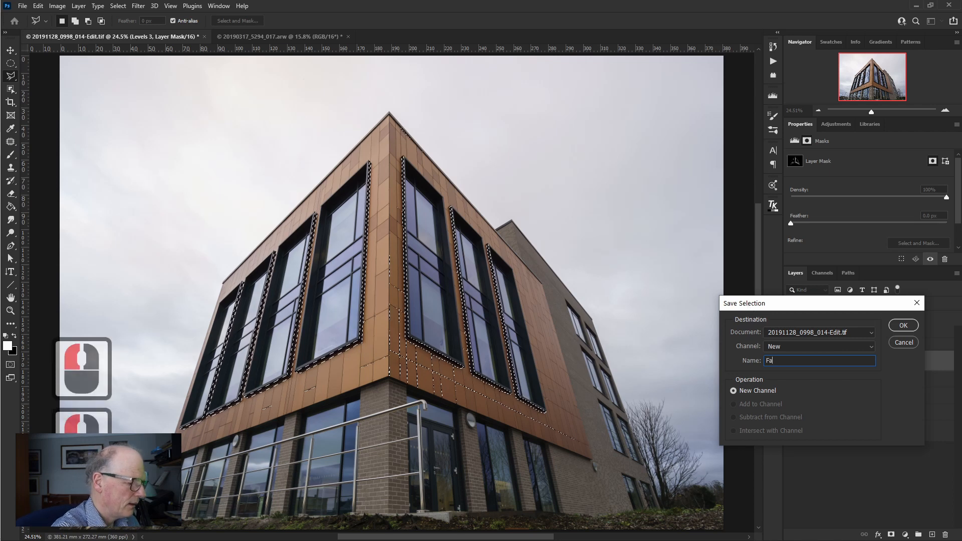
pyautogui.write('ce Da')
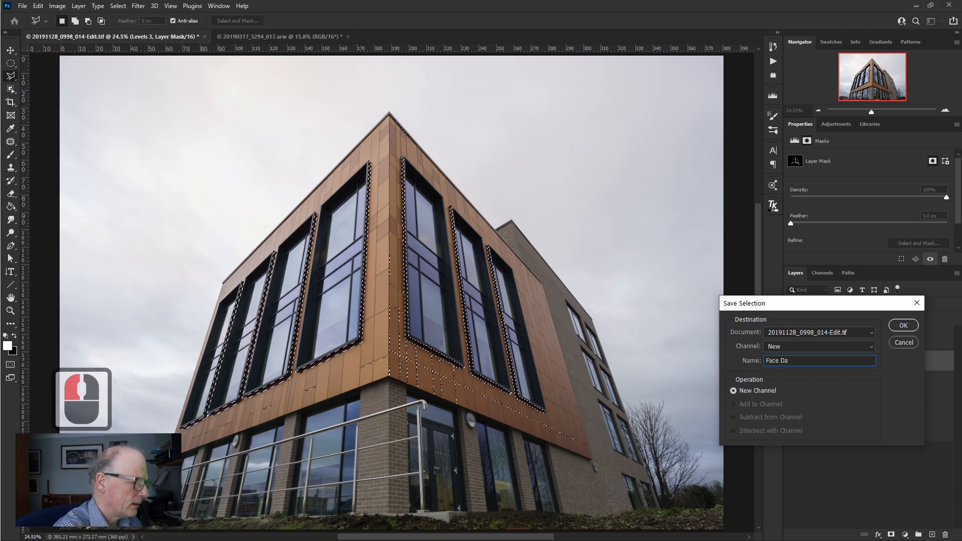
pyautogui.write('rks ')
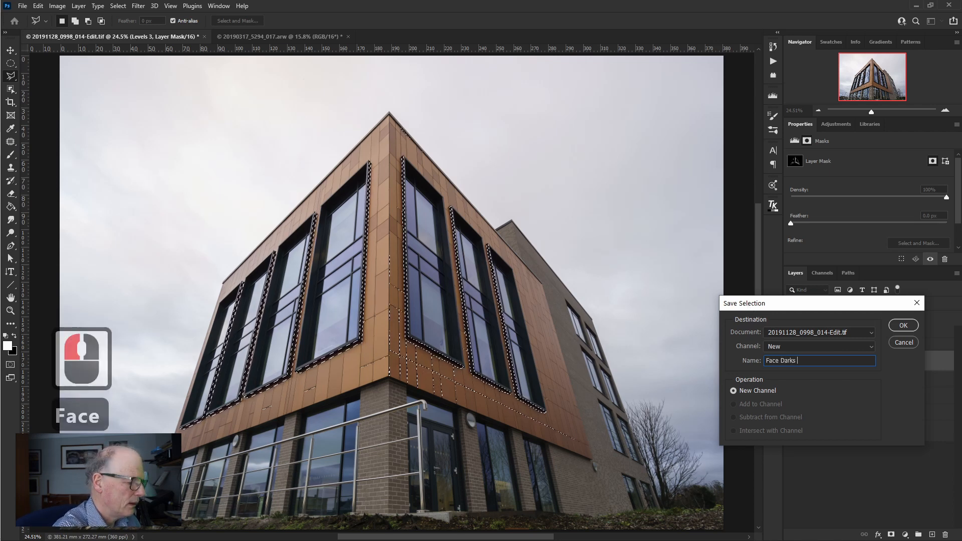
pyautogui.write('2')
pyautogui.click(902, 325)
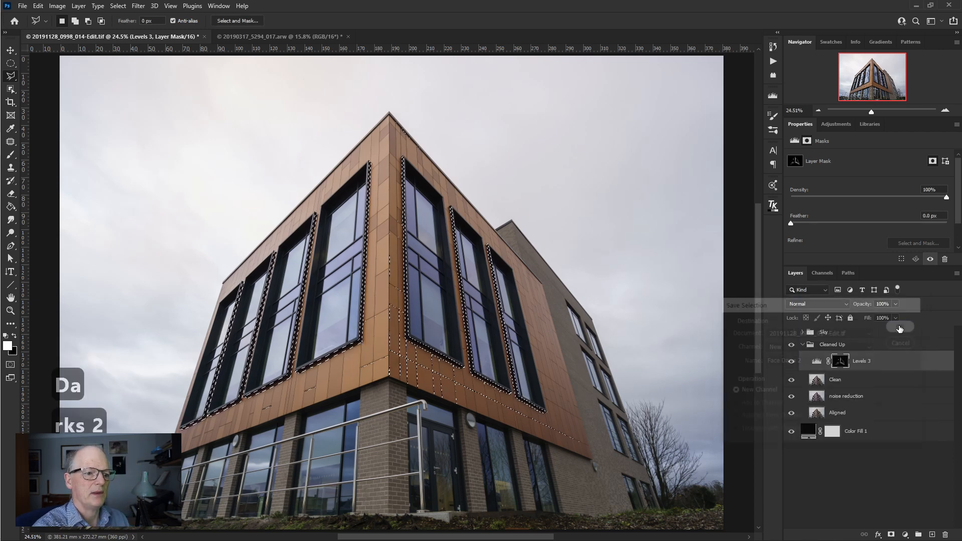
# - Load the Face Darks and Face Darks 2 channels as selections in turn to compare their outlines on the facade
pyautogui.click(822, 274)
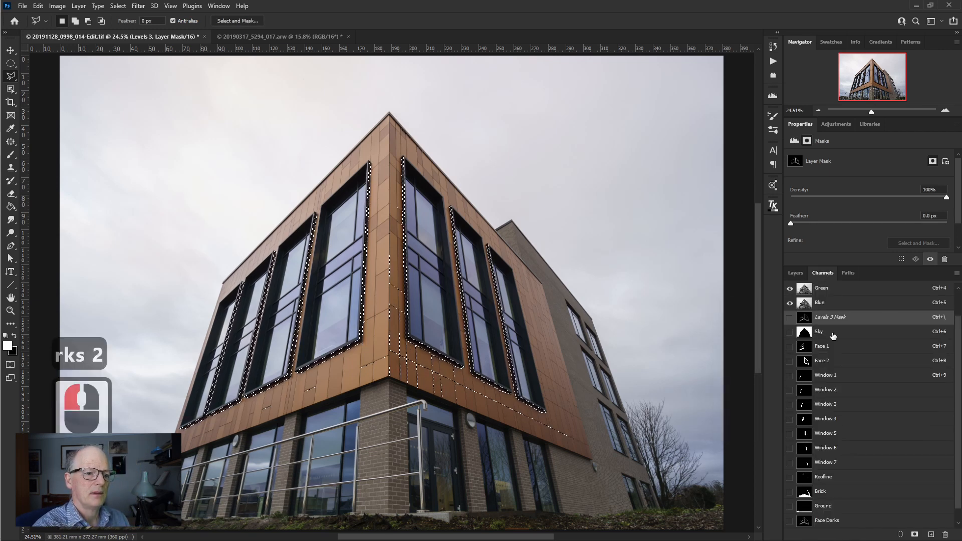
pyautogui.scroll(-1, 951, 477)
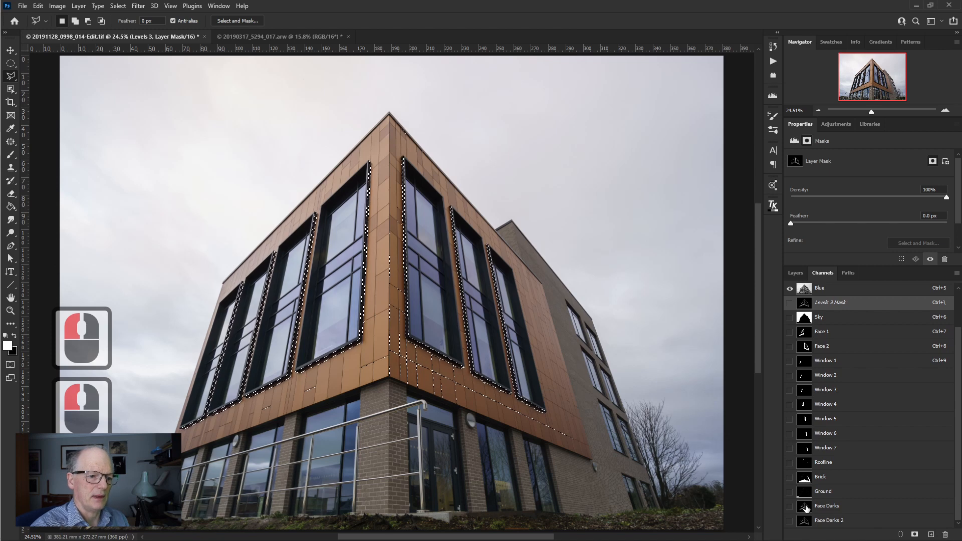
pyautogui.keyDown('ctrl'); pyautogui.click(806, 509); pyautogui.keyUp('ctrl')
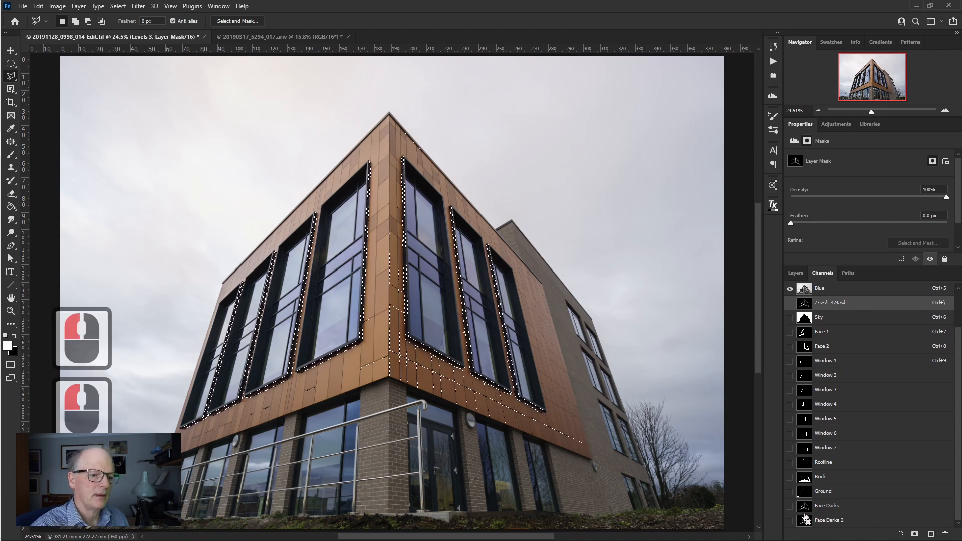
pyautogui.keyDown('ctrl'); pyautogui.click(805, 523); pyautogui.keyUp('ctrl')
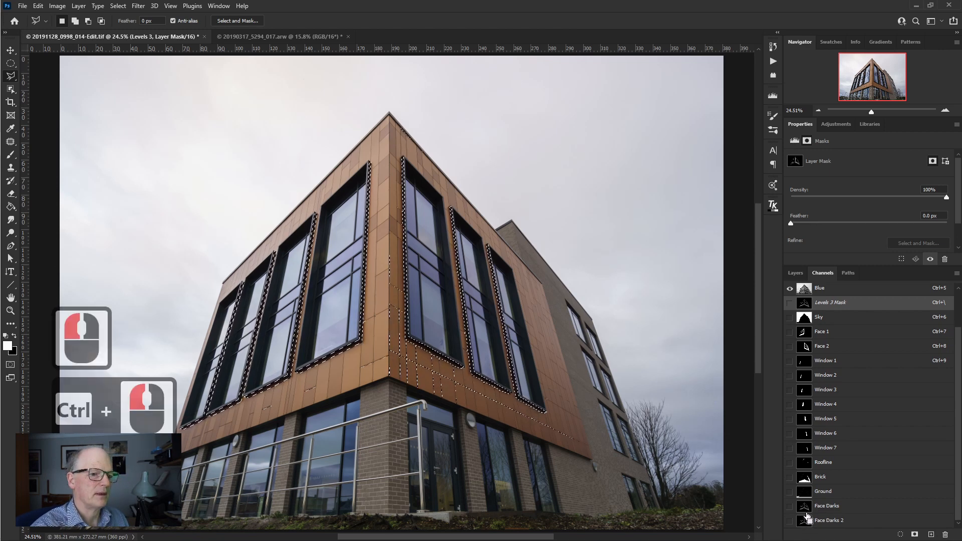
pyautogui.keyDown('ctrl'); pyautogui.click(806, 521); pyautogui.keyUp('ctrl')
pyautogui.keyDown('ctrl'); pyautogui.click(807, 524); pyautogui.keyUp('ctrl')
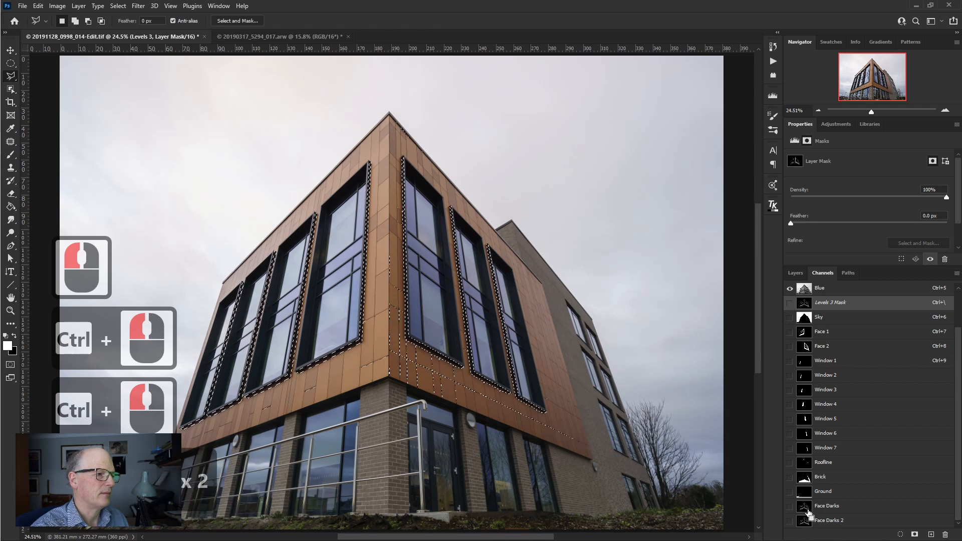
pyautogui.keyDown('ctrl'); pyautogui.click(807, 521); pyautogui.keyUp('ctrl')
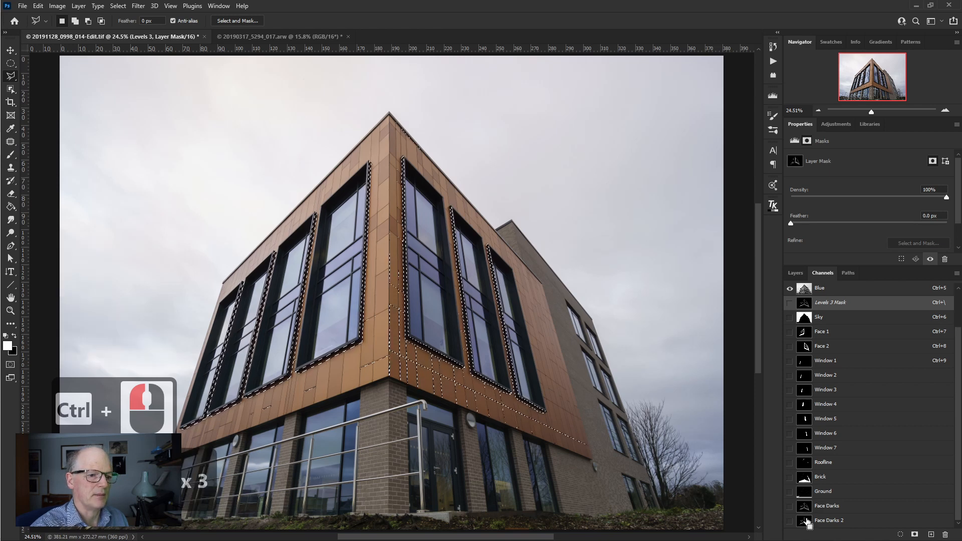
pyautogui.keyDown('ctrl'); pyautogui.click(807, 522); pyautogui.keyUp('ctrl')
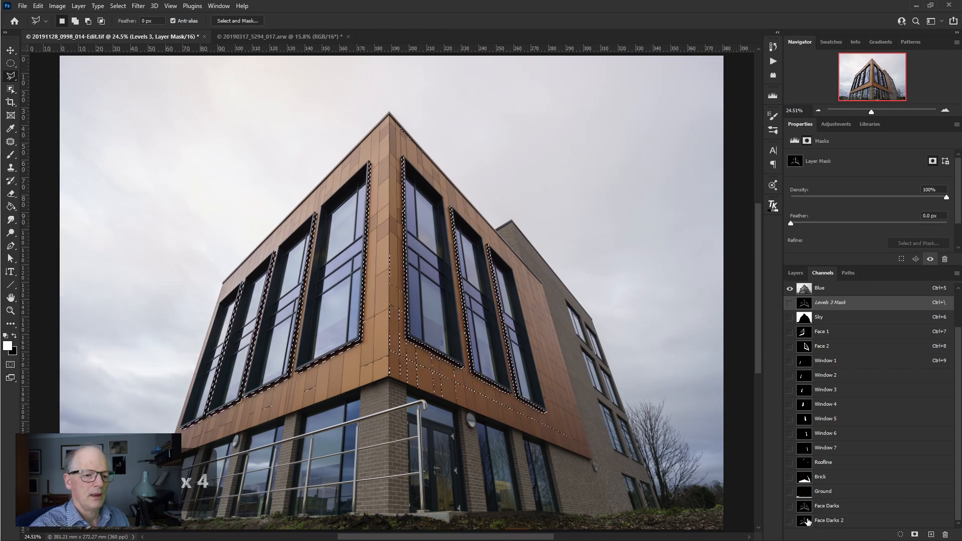
# - Delete the Face Darks 2 channel and return to the layer list
pyautogui.moveTo(807, 524); pyautogui.dragTo(947, 535)
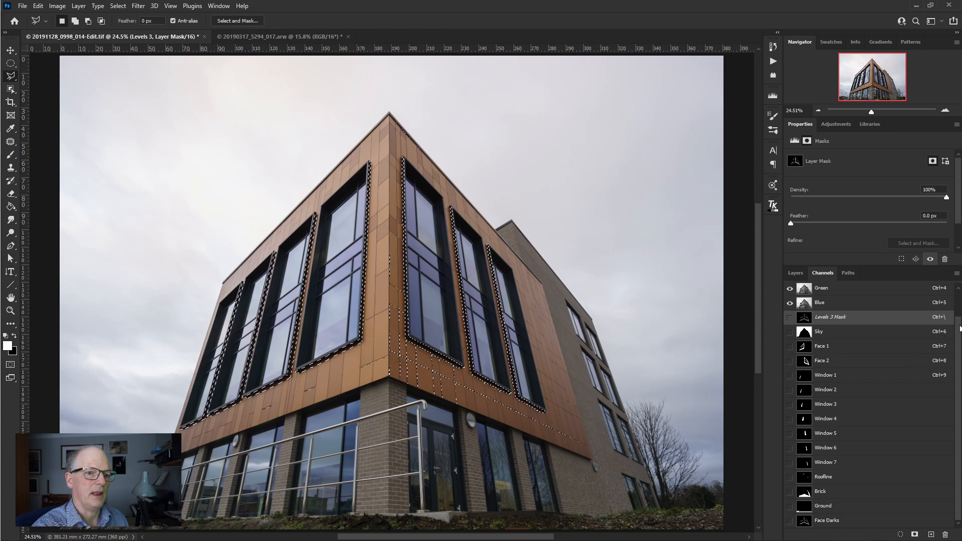
pyautogui.scroll(2, 961, 328)
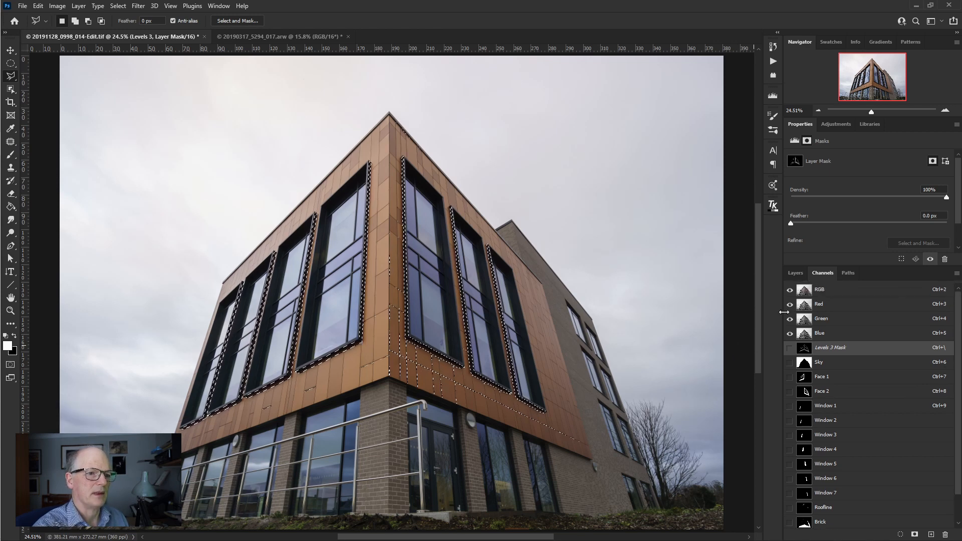
pyautogui.click(796, 274)
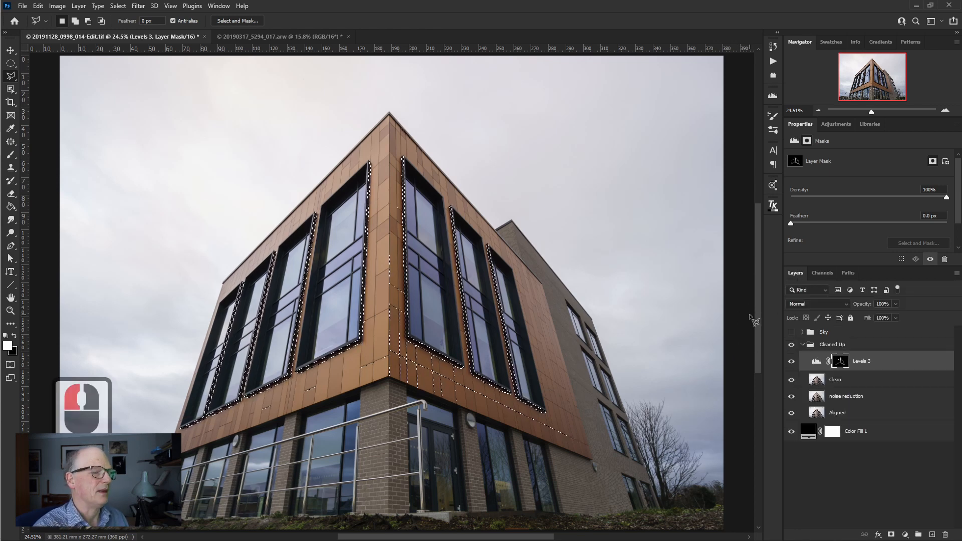